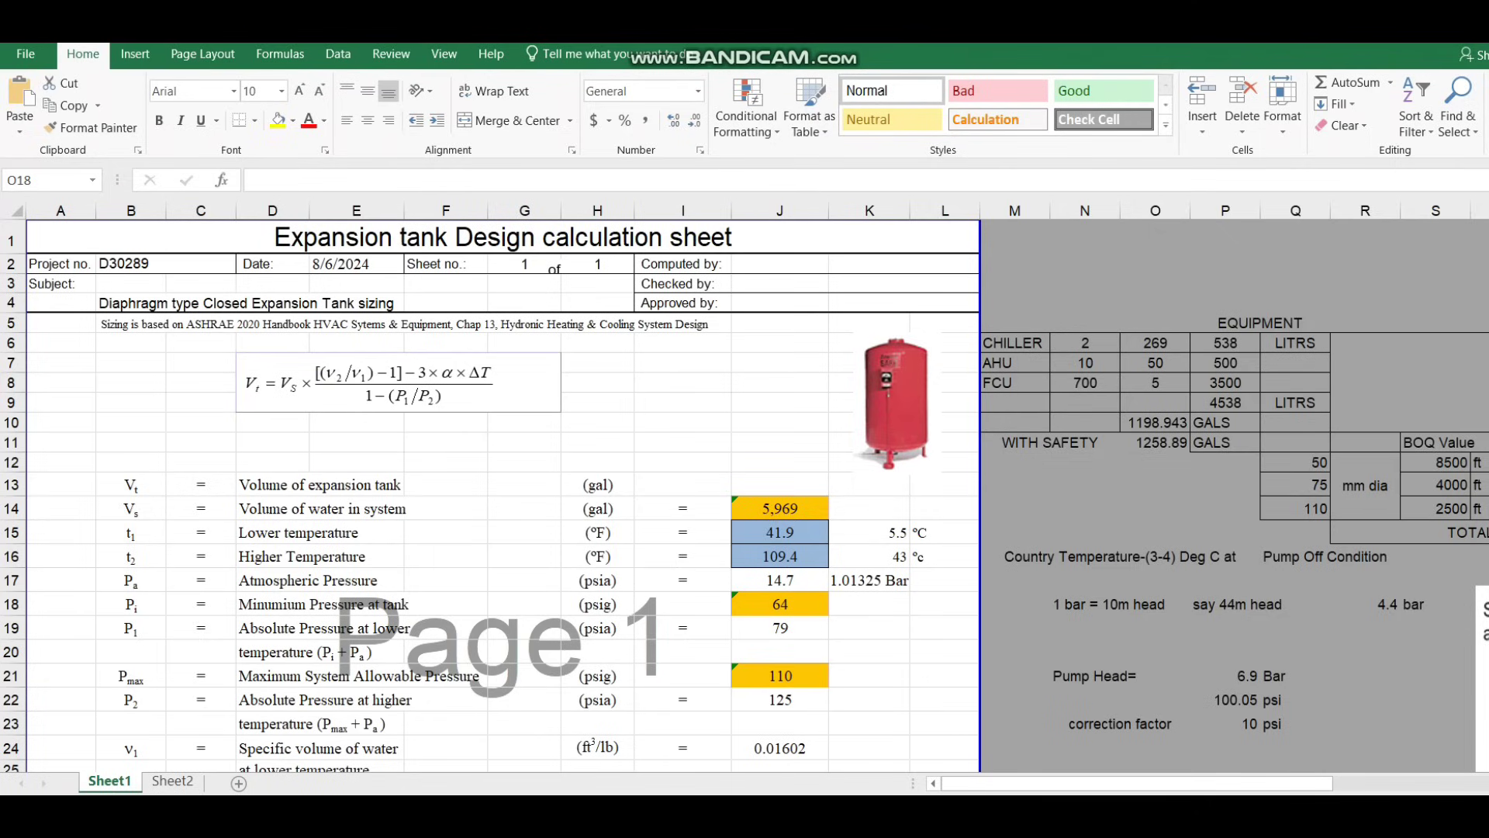
- Look up the diaphragm tank sizing equation in the ASHRAE handbook PDF and match it to the sheet's volume of water in system entry
click(671, 815)
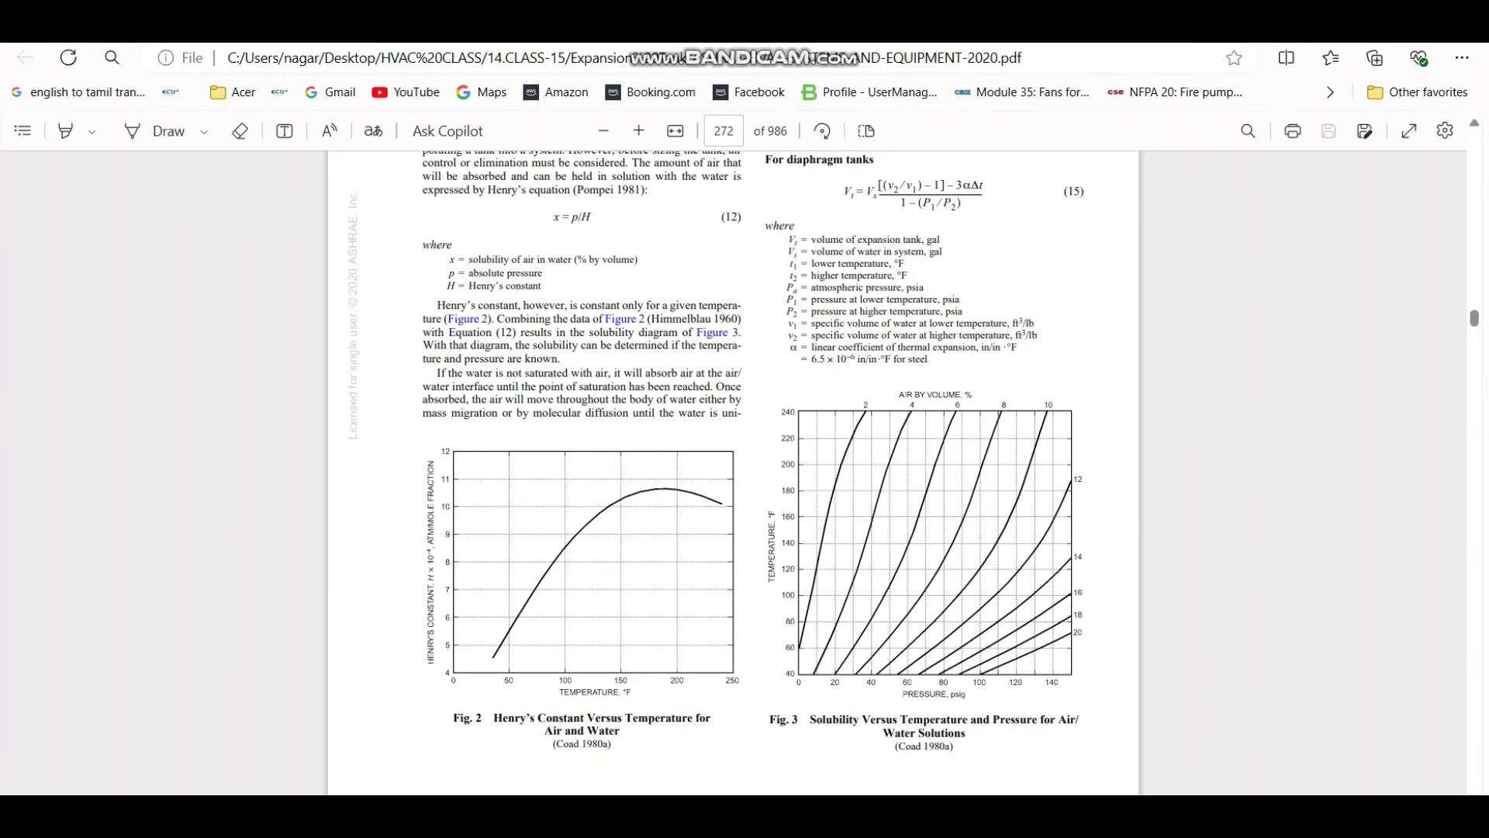
drag(952, 231, 1039, 198)
key(alt+Tab)
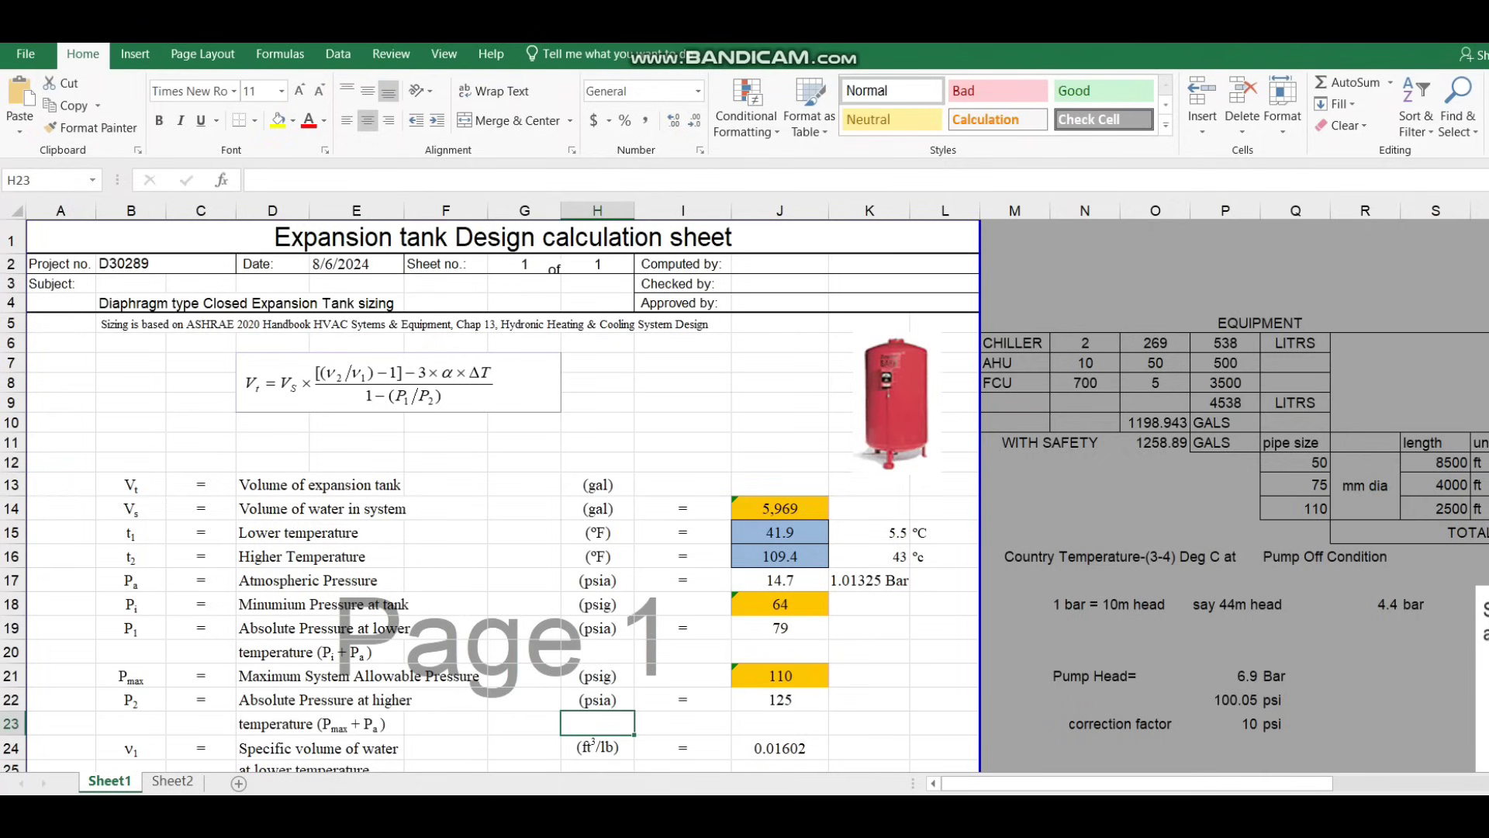
click(272, 509)
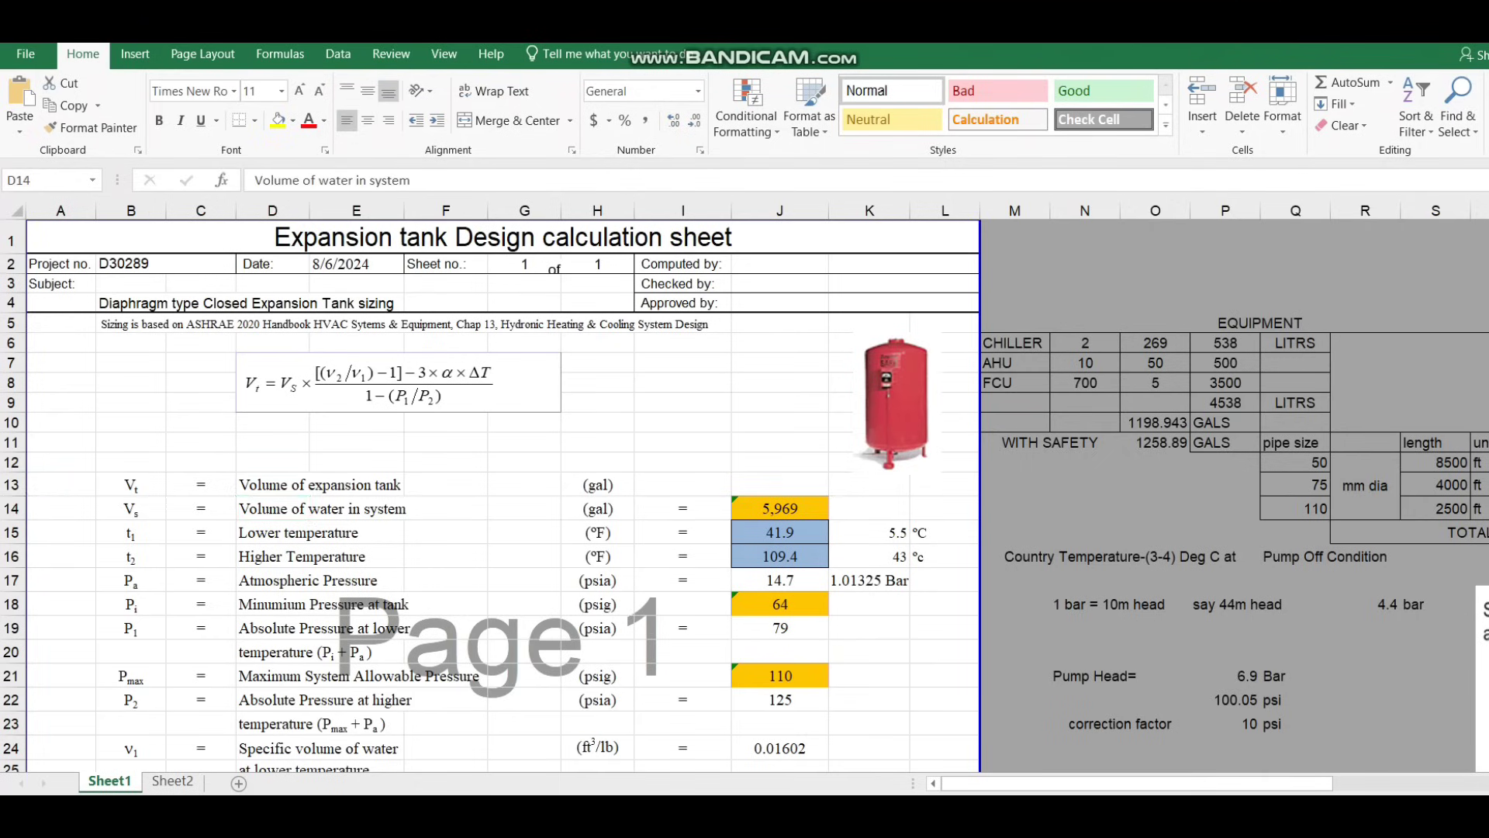
- Switch to the PowerPoint presentation to view the chilled water supply and return diagram, and return to the Excel workbook
key(alt+Tab)
click(869, 474)
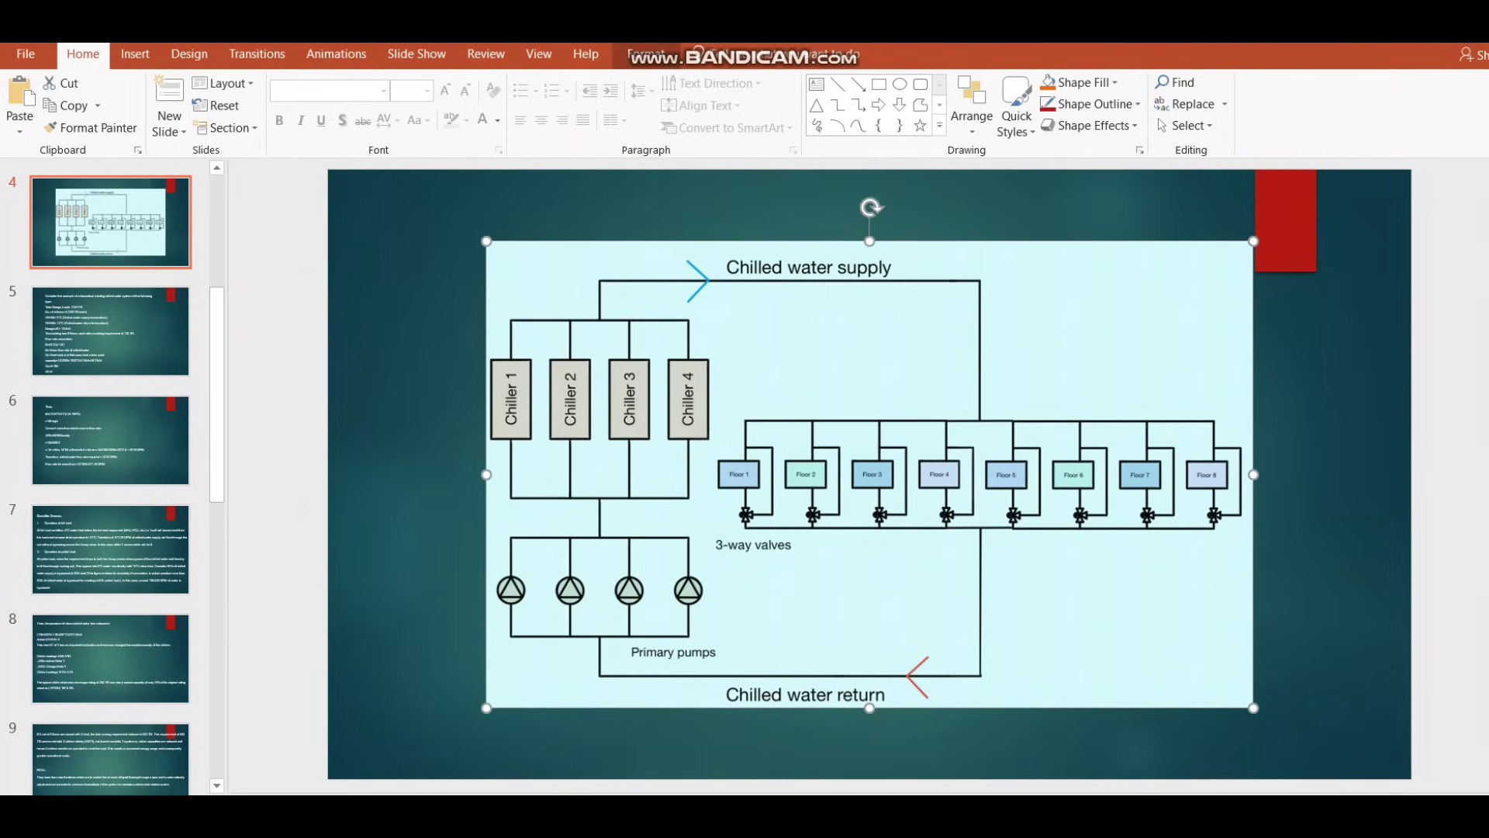
key(alt+Tab)
- Go to the pipe volume table beside the calculation sheet and review its listed pipe sizes
click(1156, 485)
key(Right)
key(Right)
key(Right)
key(Right)
key(Right)
key(Right)
key(Right)
key(Right)
key(Right)
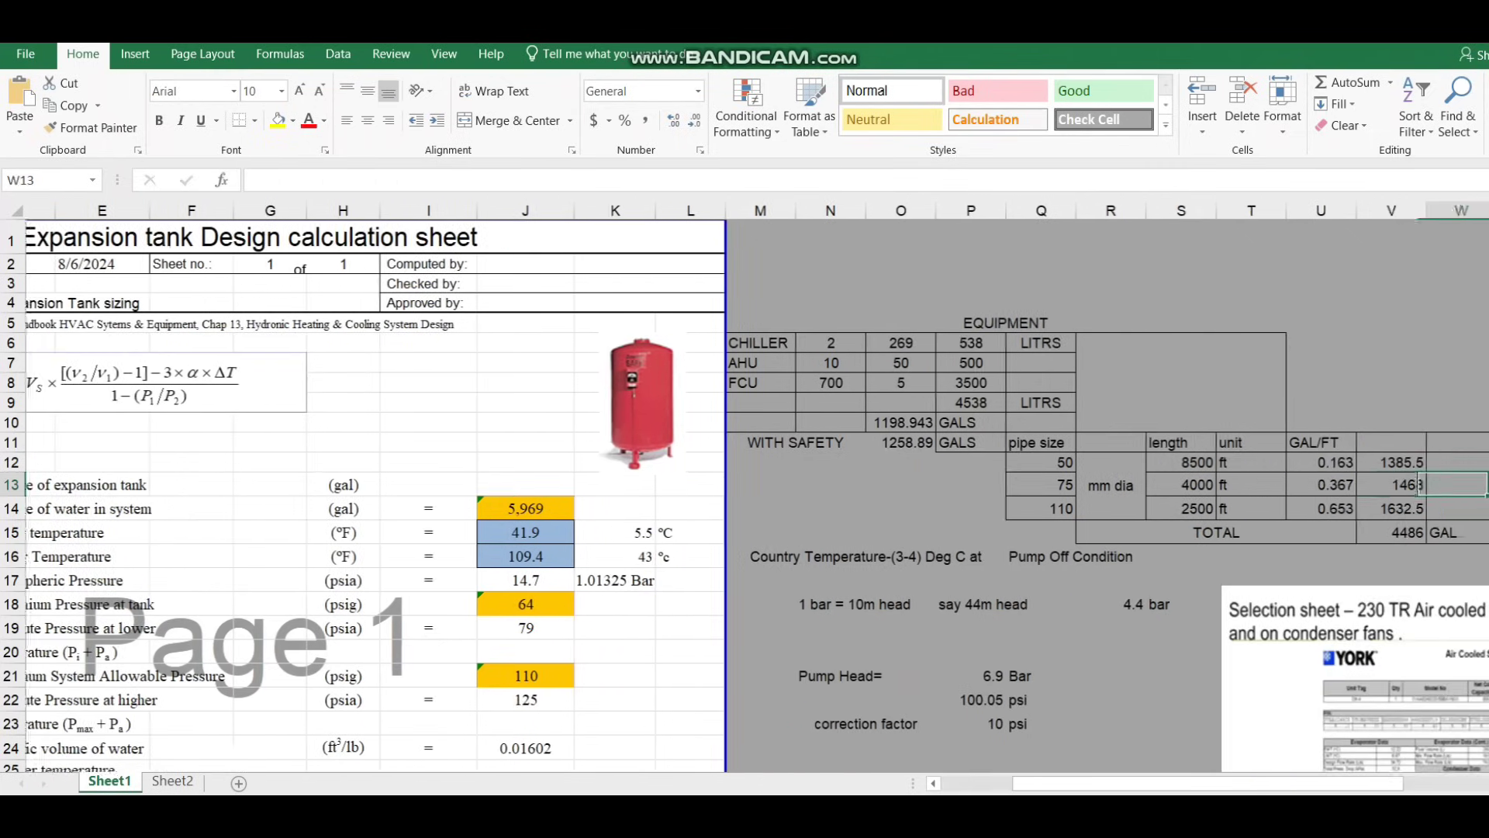
click(917, 443)
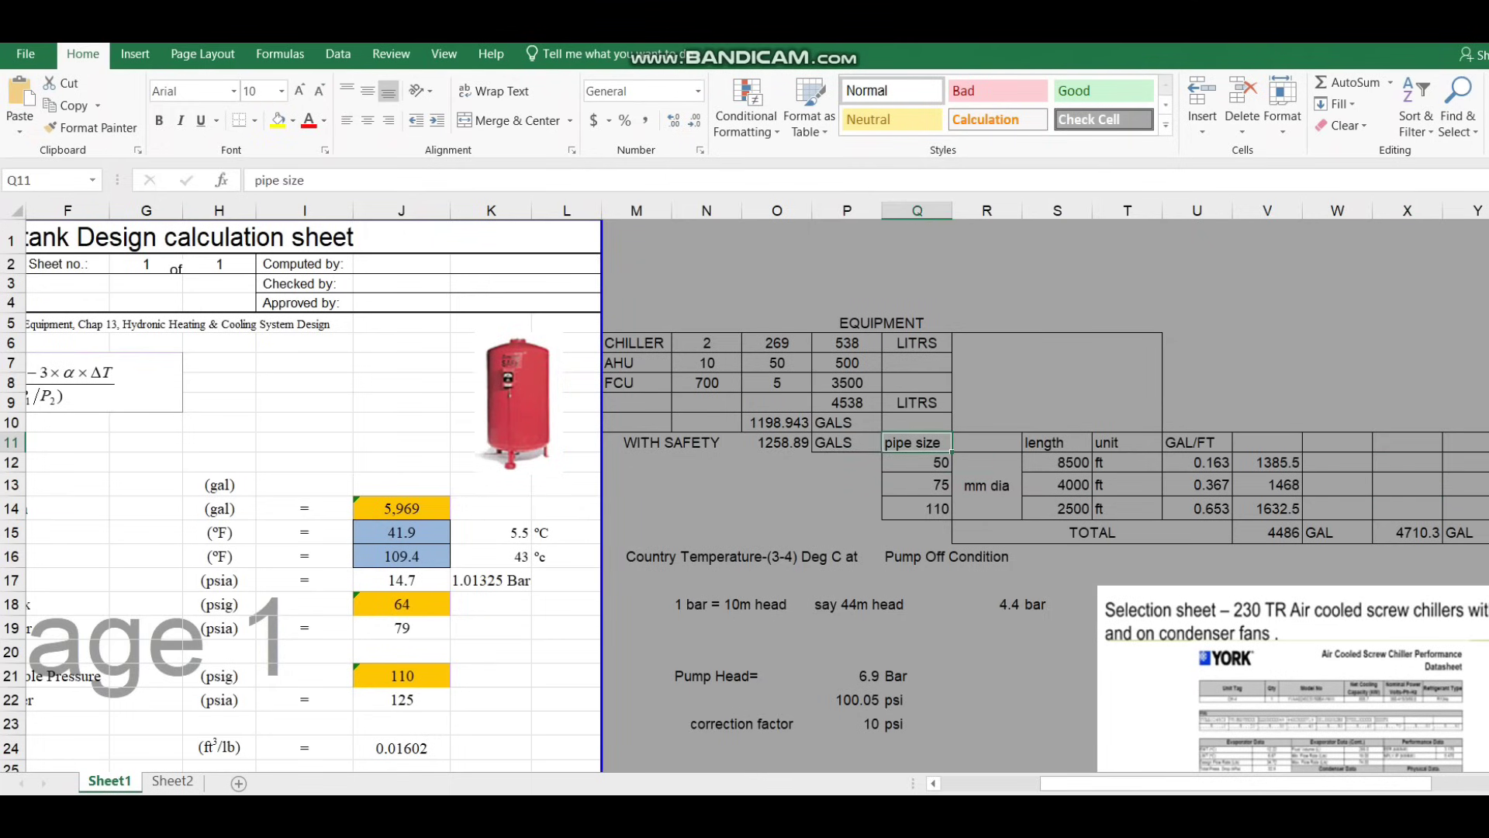
key(Down)
key(Down)
key(Down)
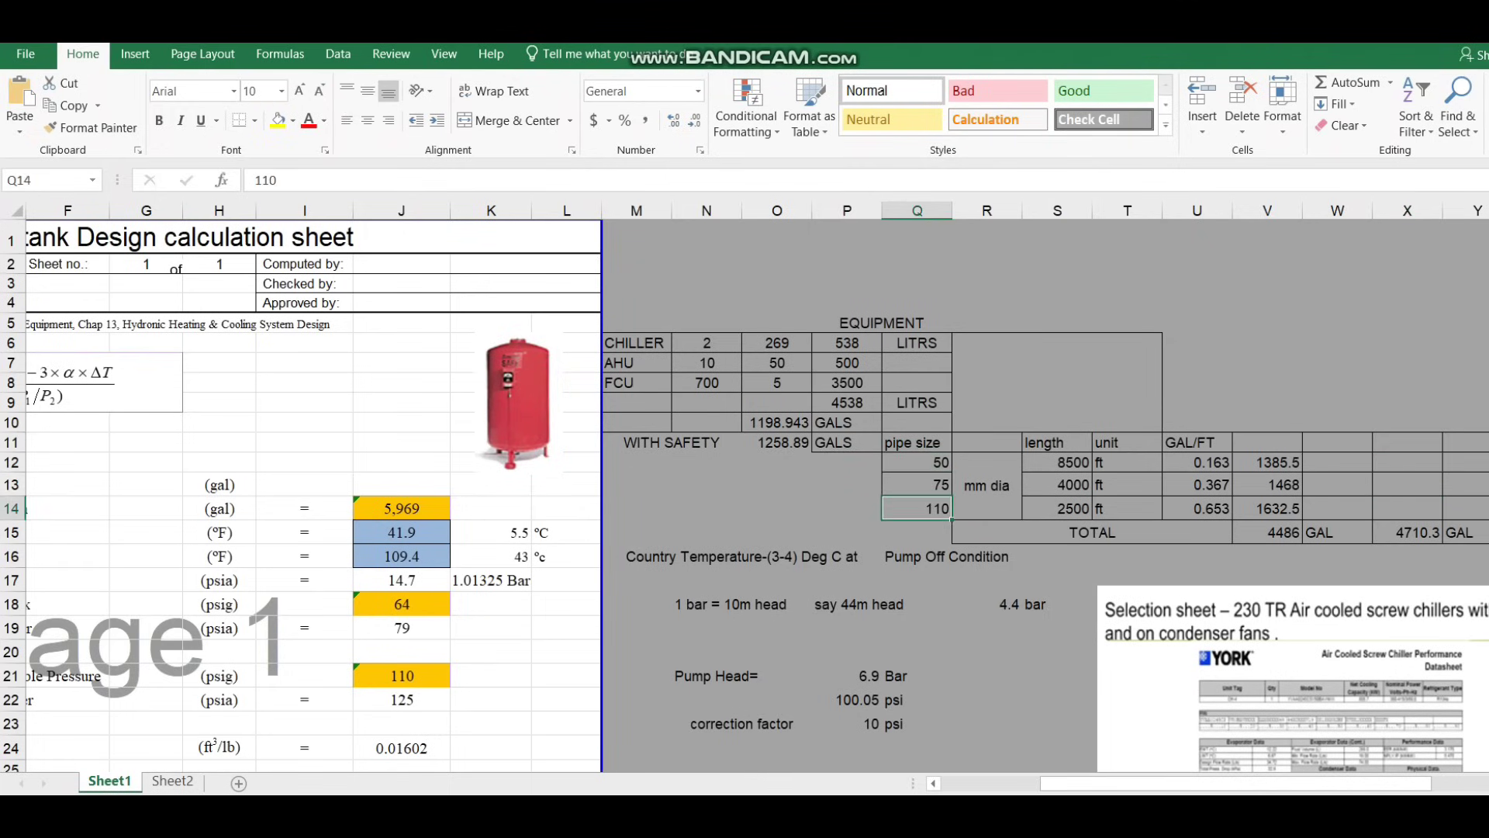
- Examine the length, unit and GAL/FT columns of the pipe volume table
key(Right)
key(Right)
key(Up)
key(Up)
key(Down)
key(Down)
key(Right)
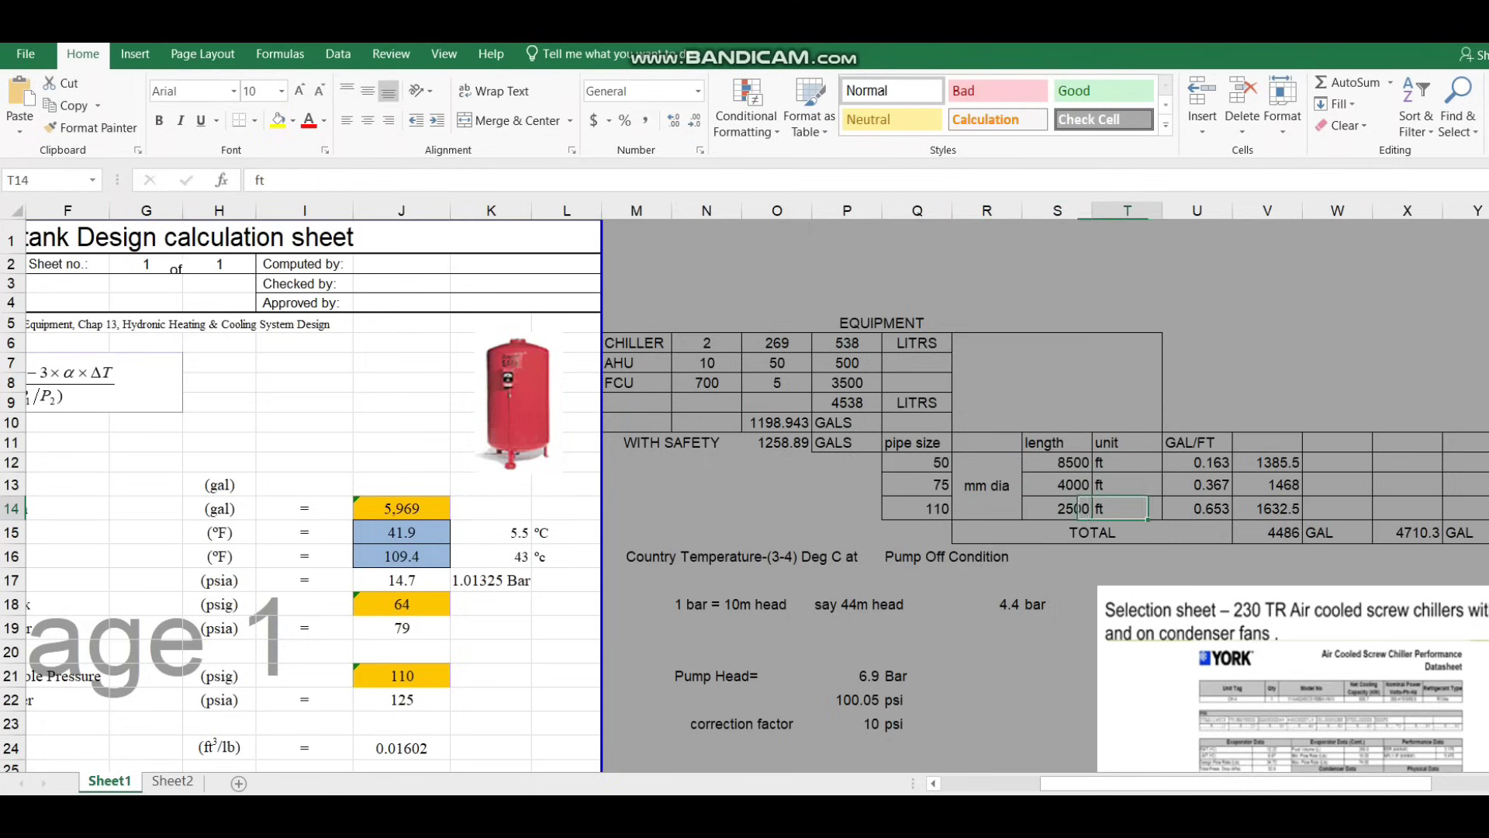
key(Up)
key(Up)
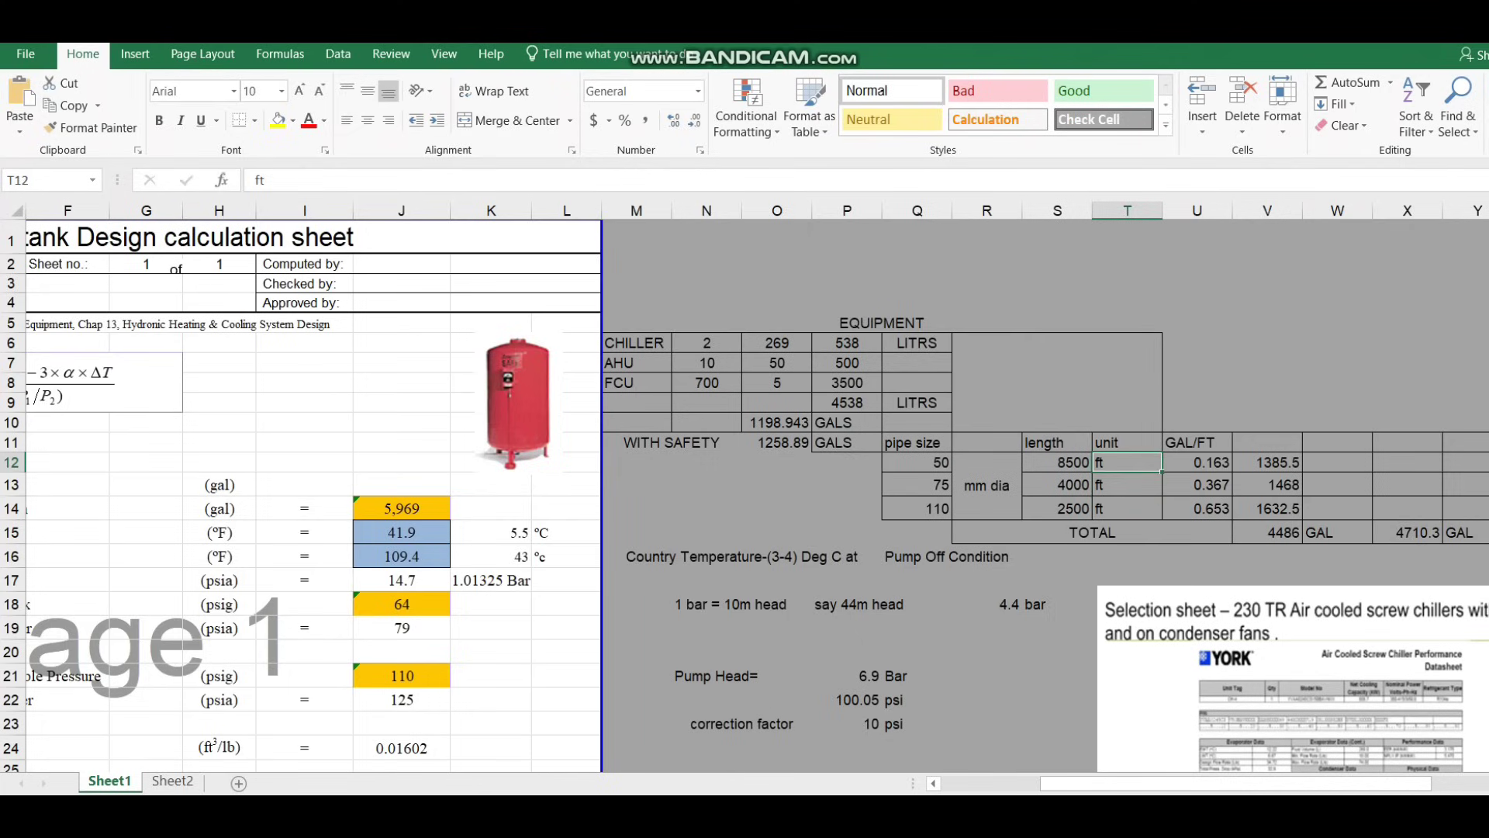
key(Right)
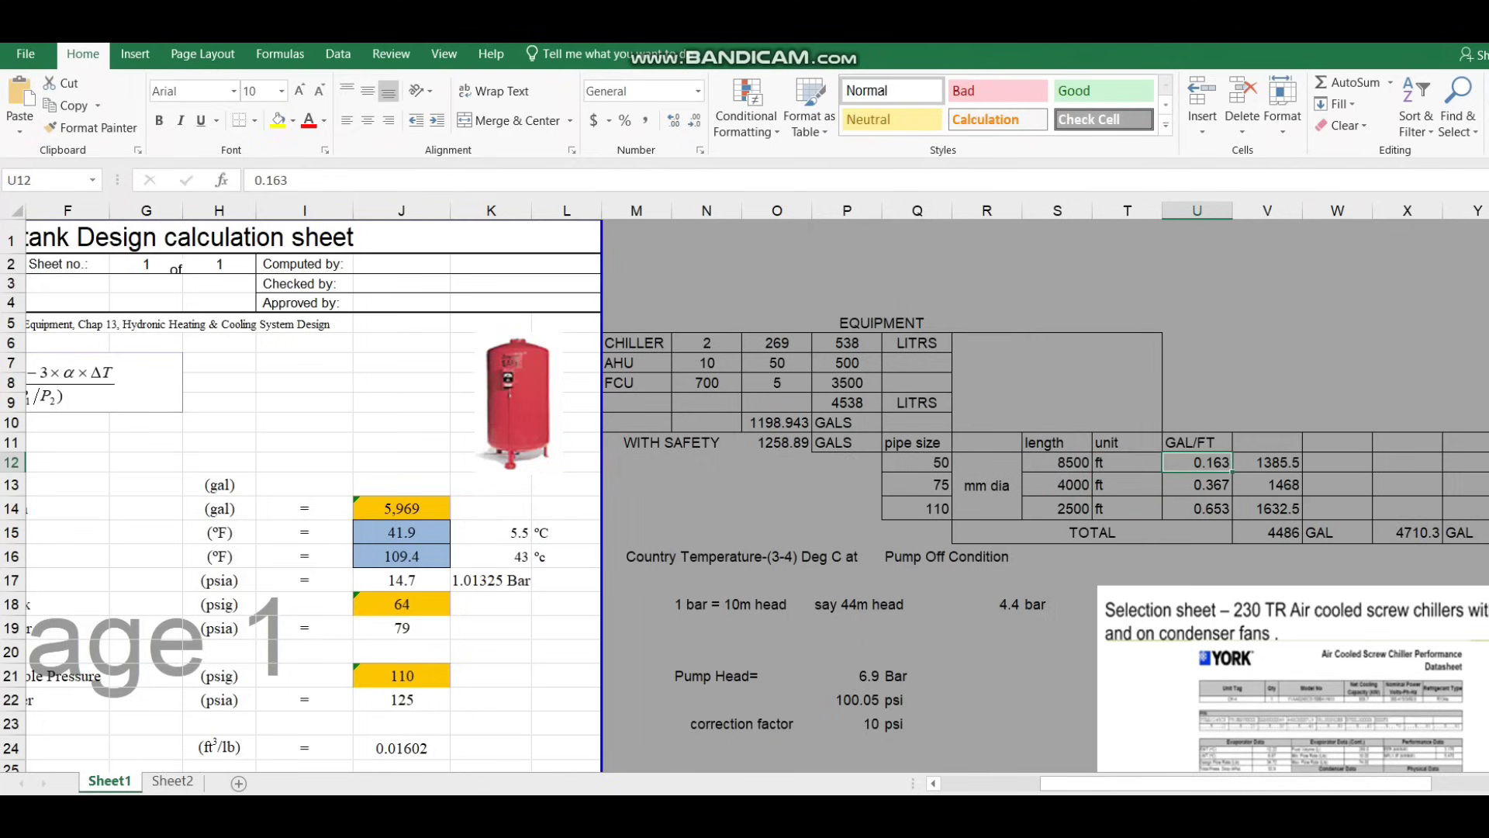
- Look up the gallons/ft value for 2 inch pipe in the Sheet2 water content table, marking it temporarily on screen
click(172, 781)
mouse_move(787, 304)
mouse_down()
mouse_move(745, 397)
mouse_move(734, 581)
mouse_up()
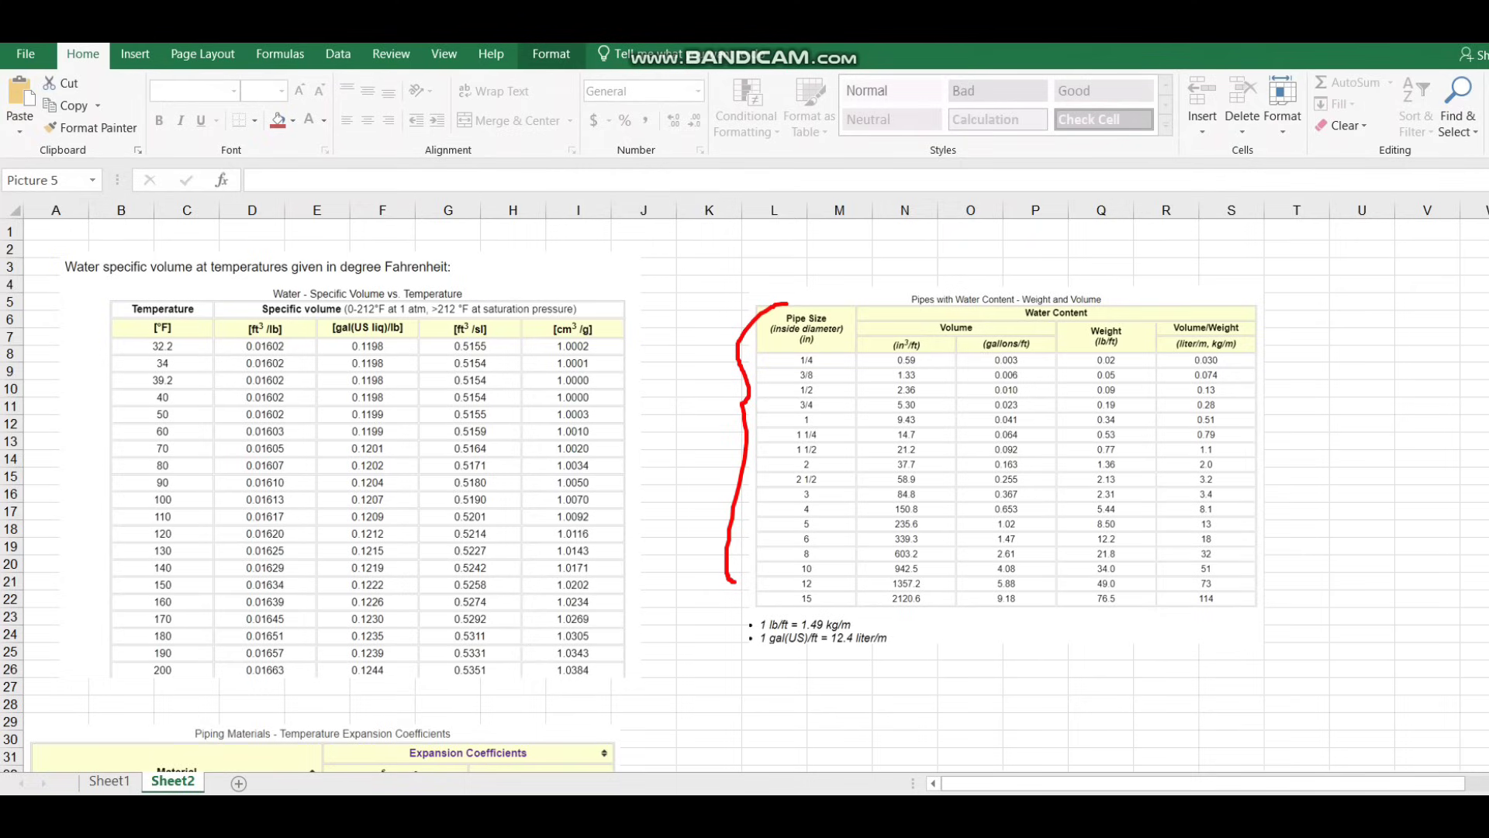
mouse_move(1002, 321)
mouse_down()
mouse_move(1026, 302)
mouse_move(985, 314)
mouse_move(1045, 350)
mouse_move(1007, 351)
mouse_up()
drag(725, 464, 777, 463)
drag(1022, 458, 1045, 449)
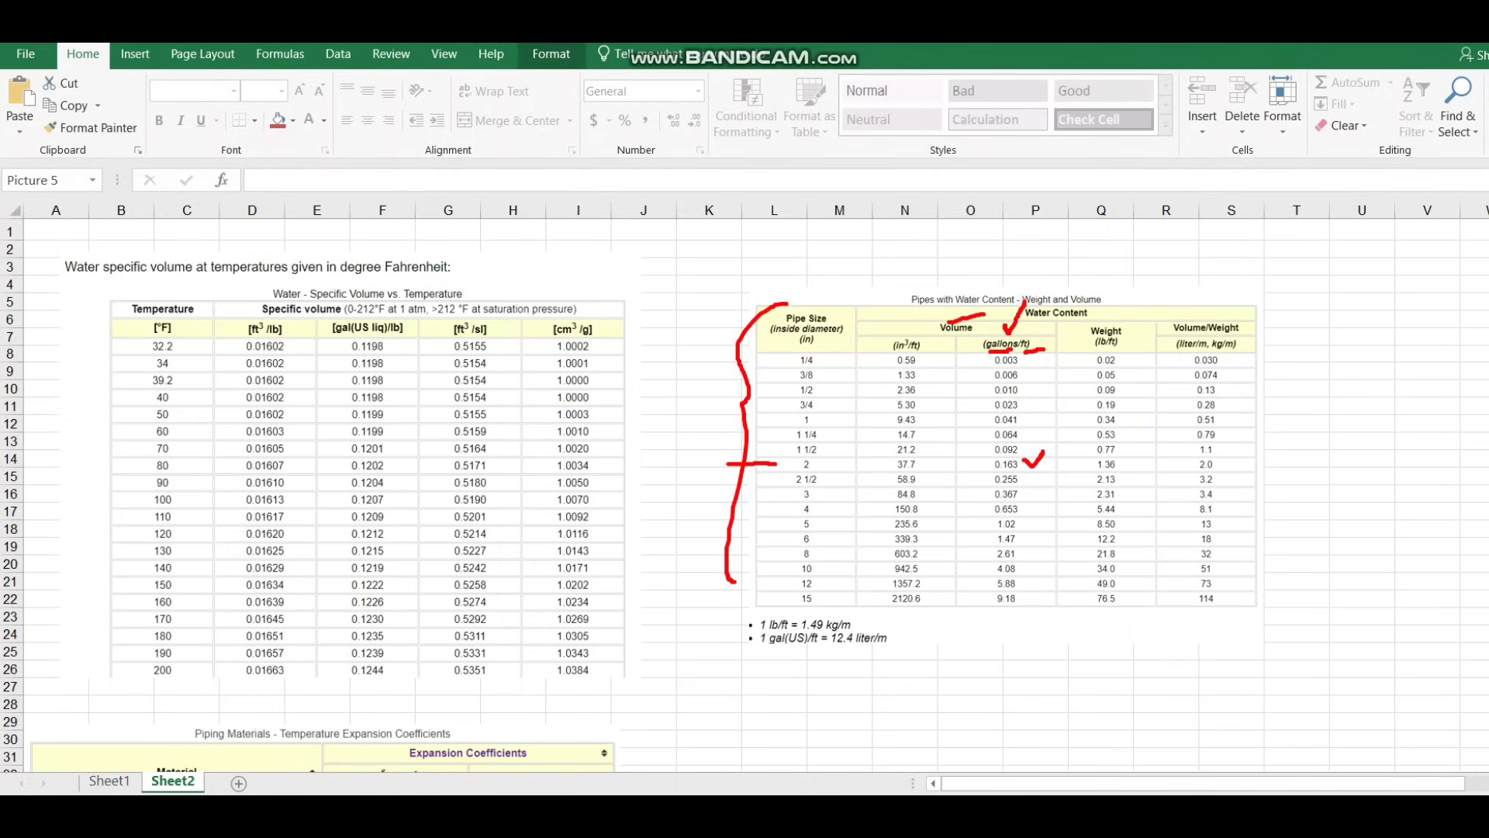
key(Escape)
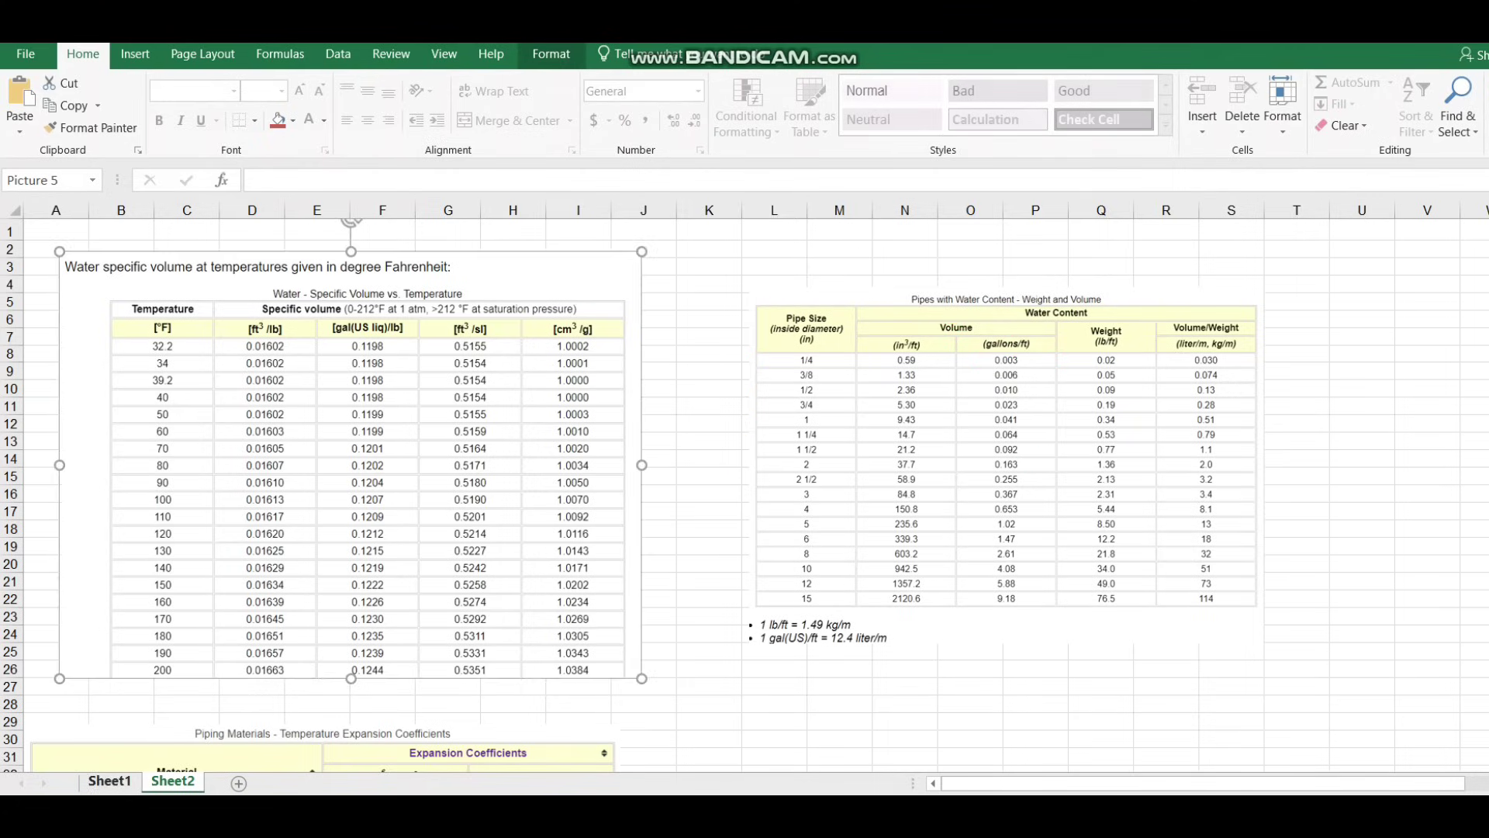
- Check the 75 and 110 mm pipes on Sheet1 against the 3 and 4 inch gallons/ft values on Sheet2, marking those rows temporarily
click(109, 781)
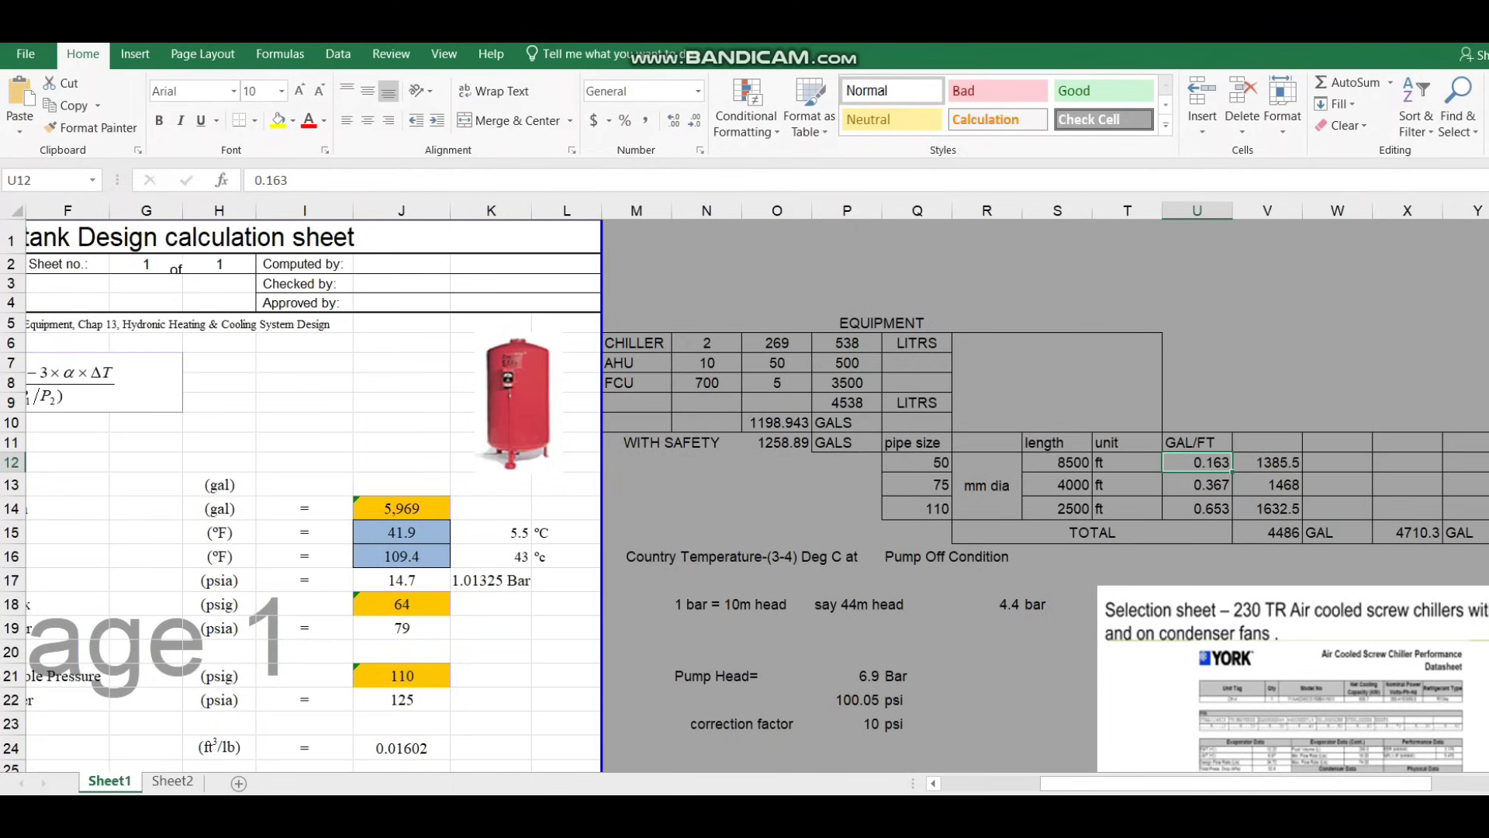
click(916, 485)
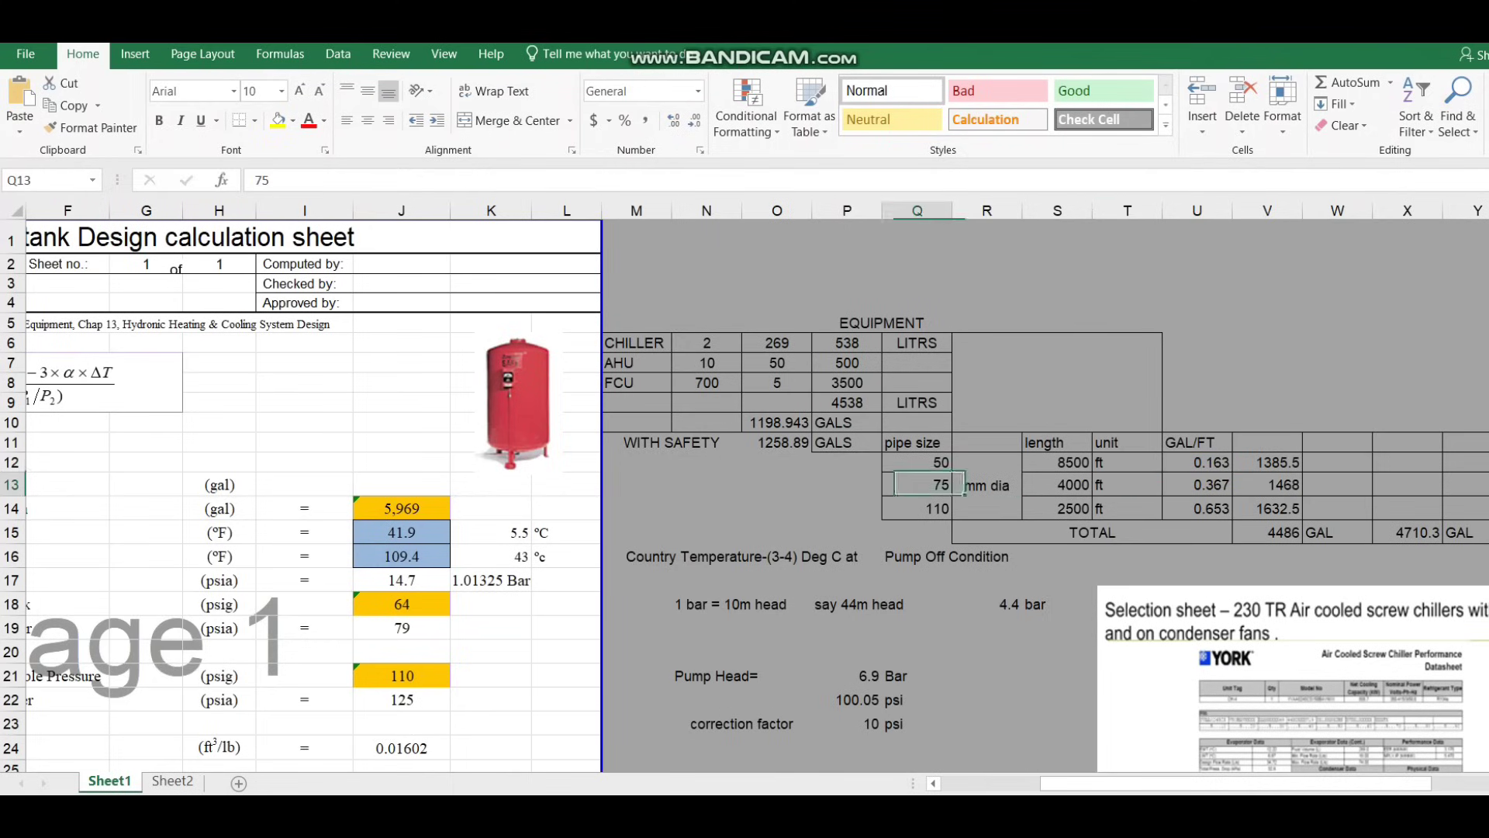
click(916, 508)
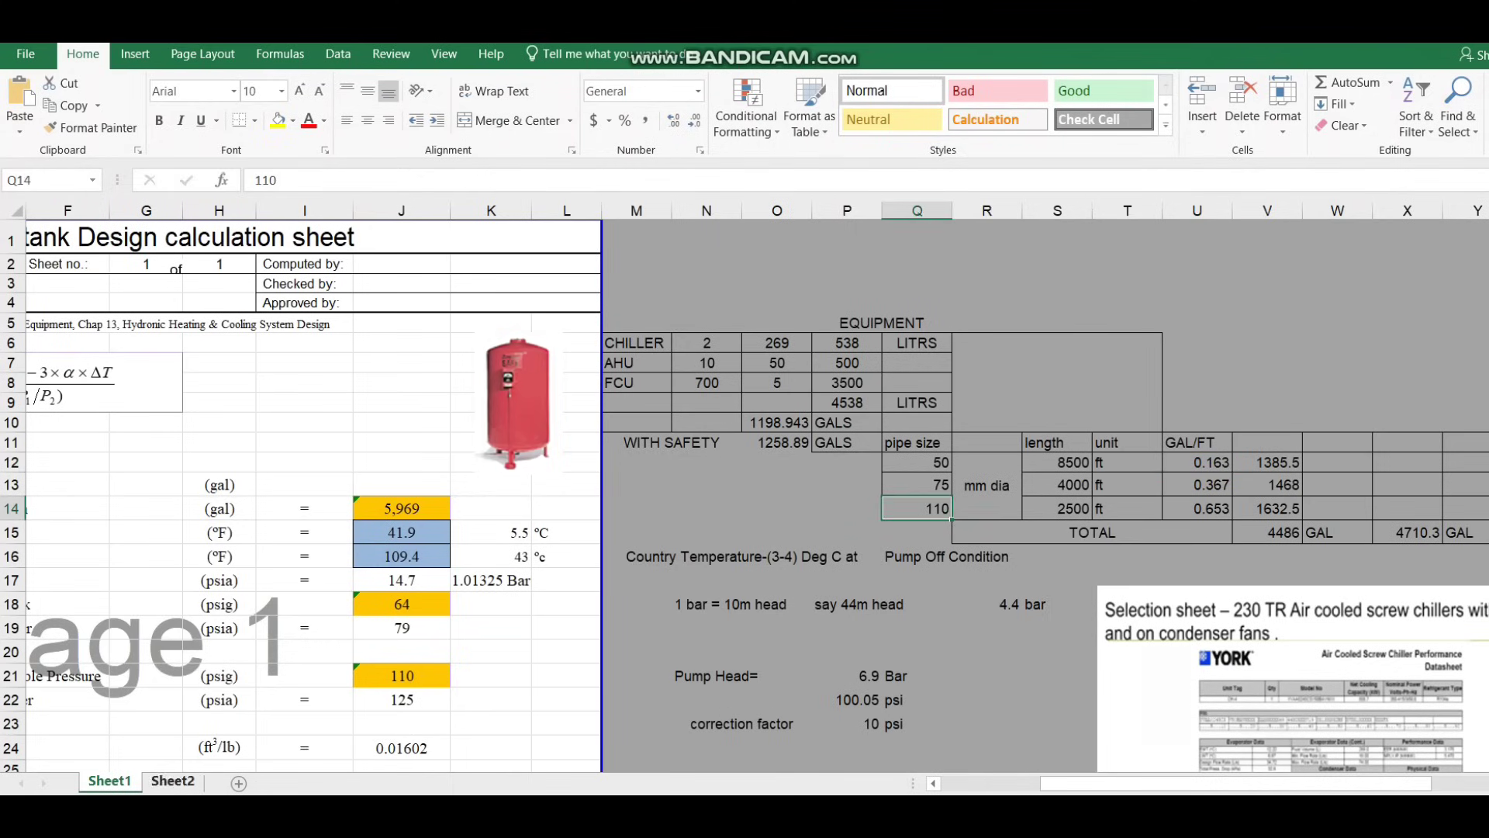
click(172, 780)
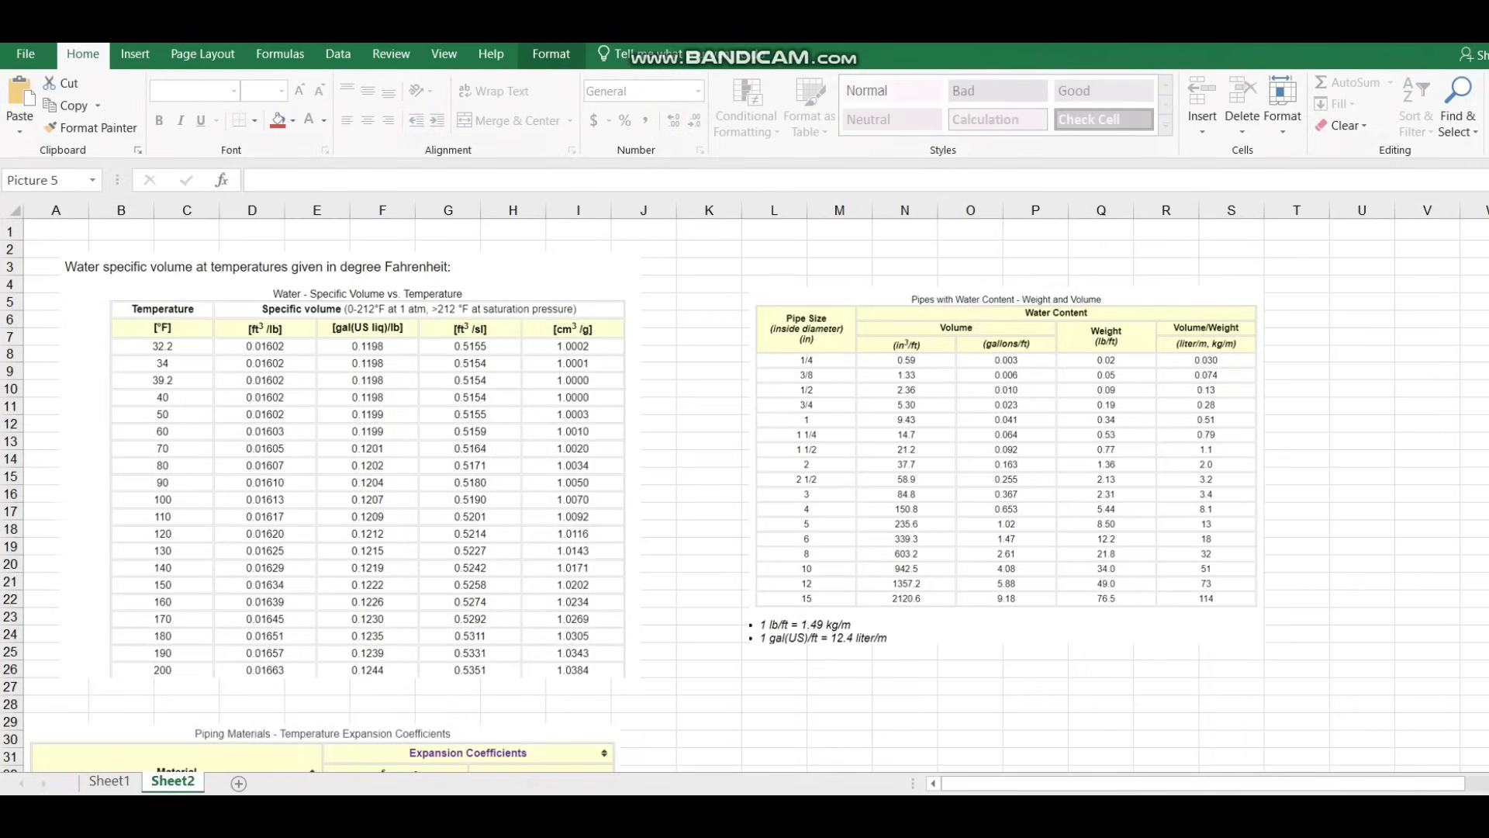
mouse_move(741, 493)
mouse_down()
mouse_move(779, 496)
mouse_move(773, 510)
mouse_up()
drag(1027, 495, 1072, 458)
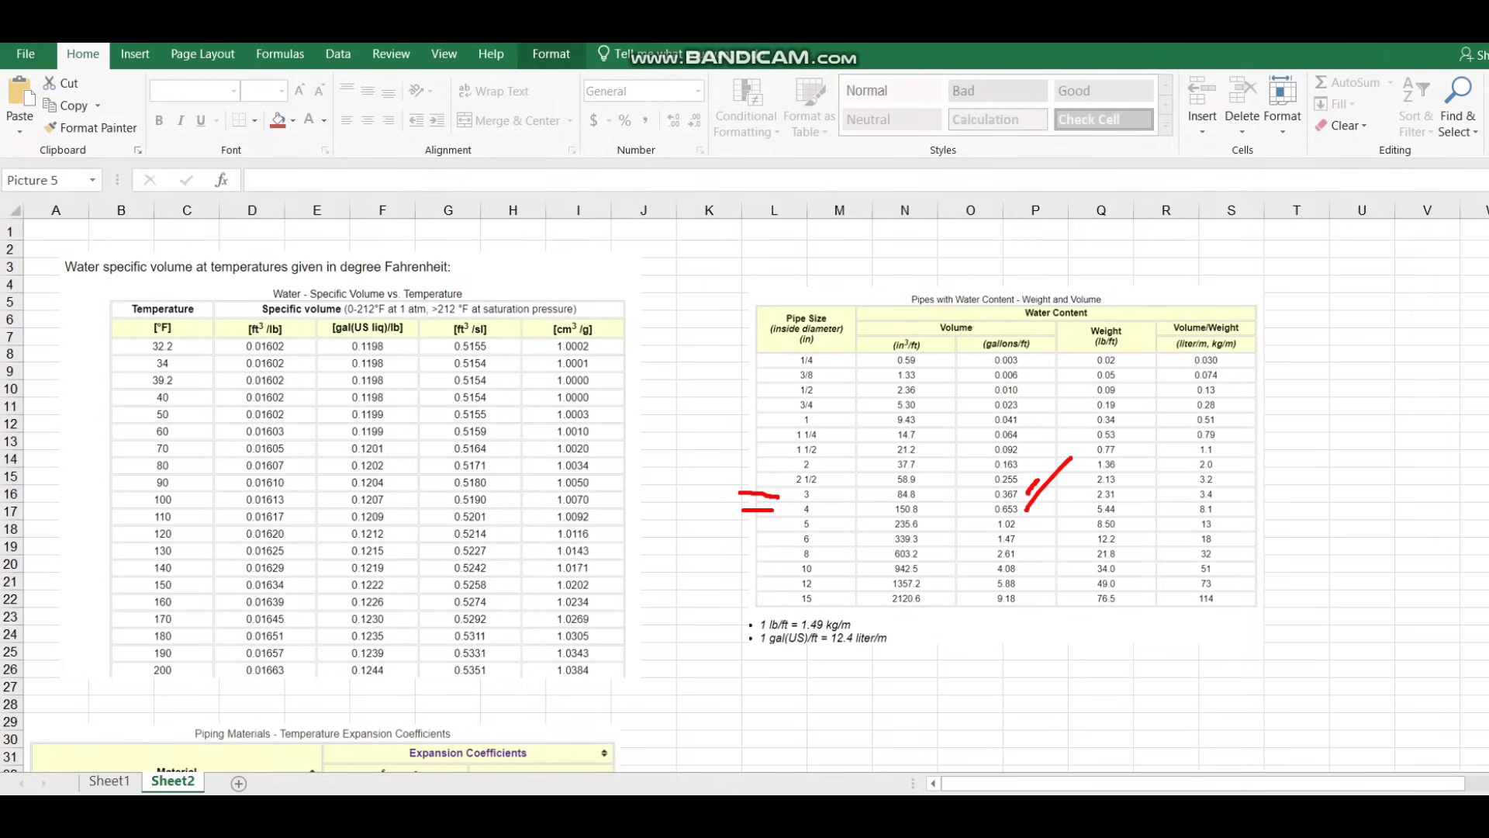
key(Escape)
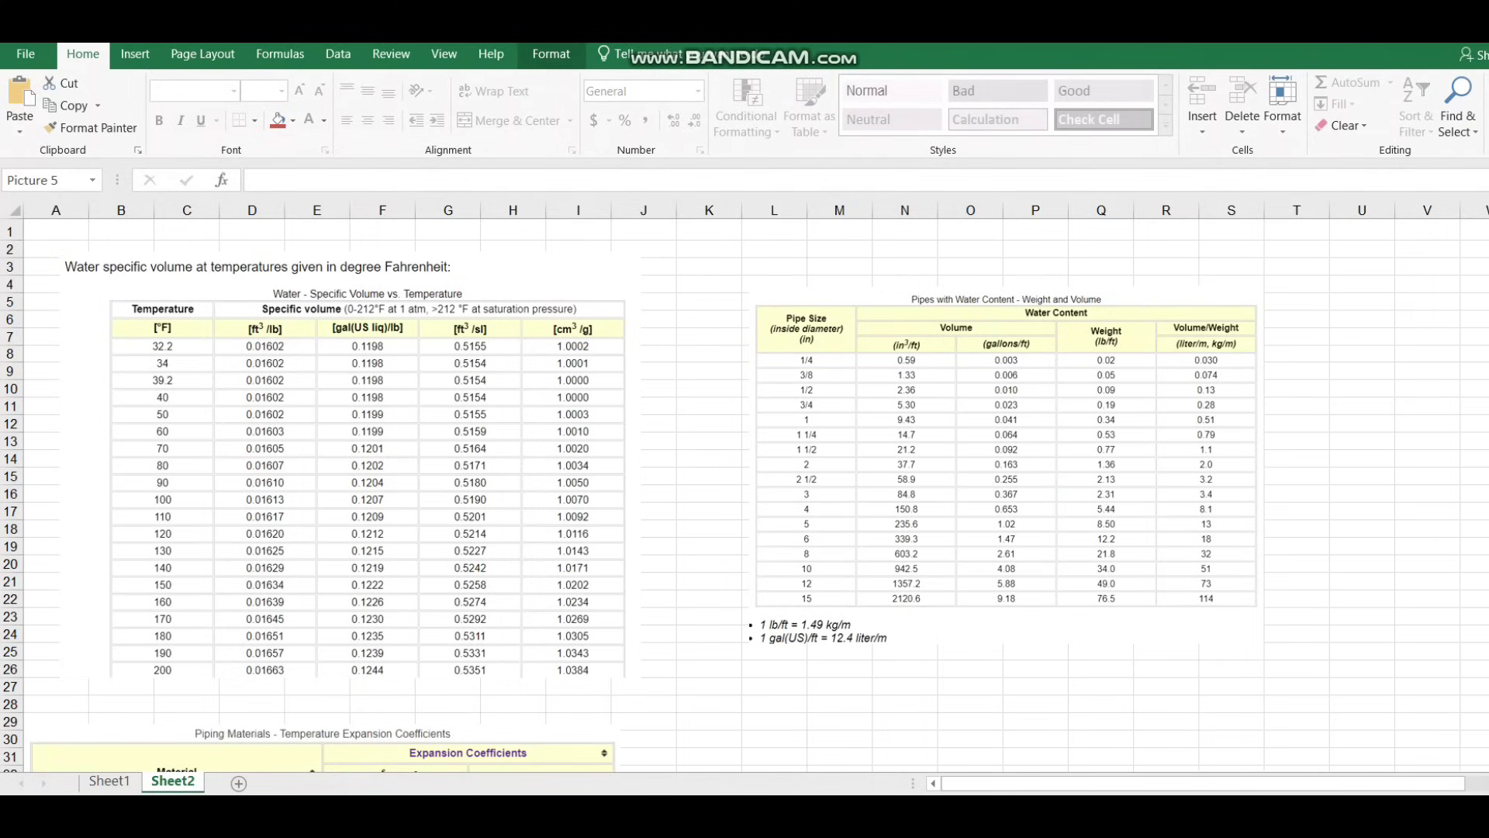
key(ctrl+Page_Up)
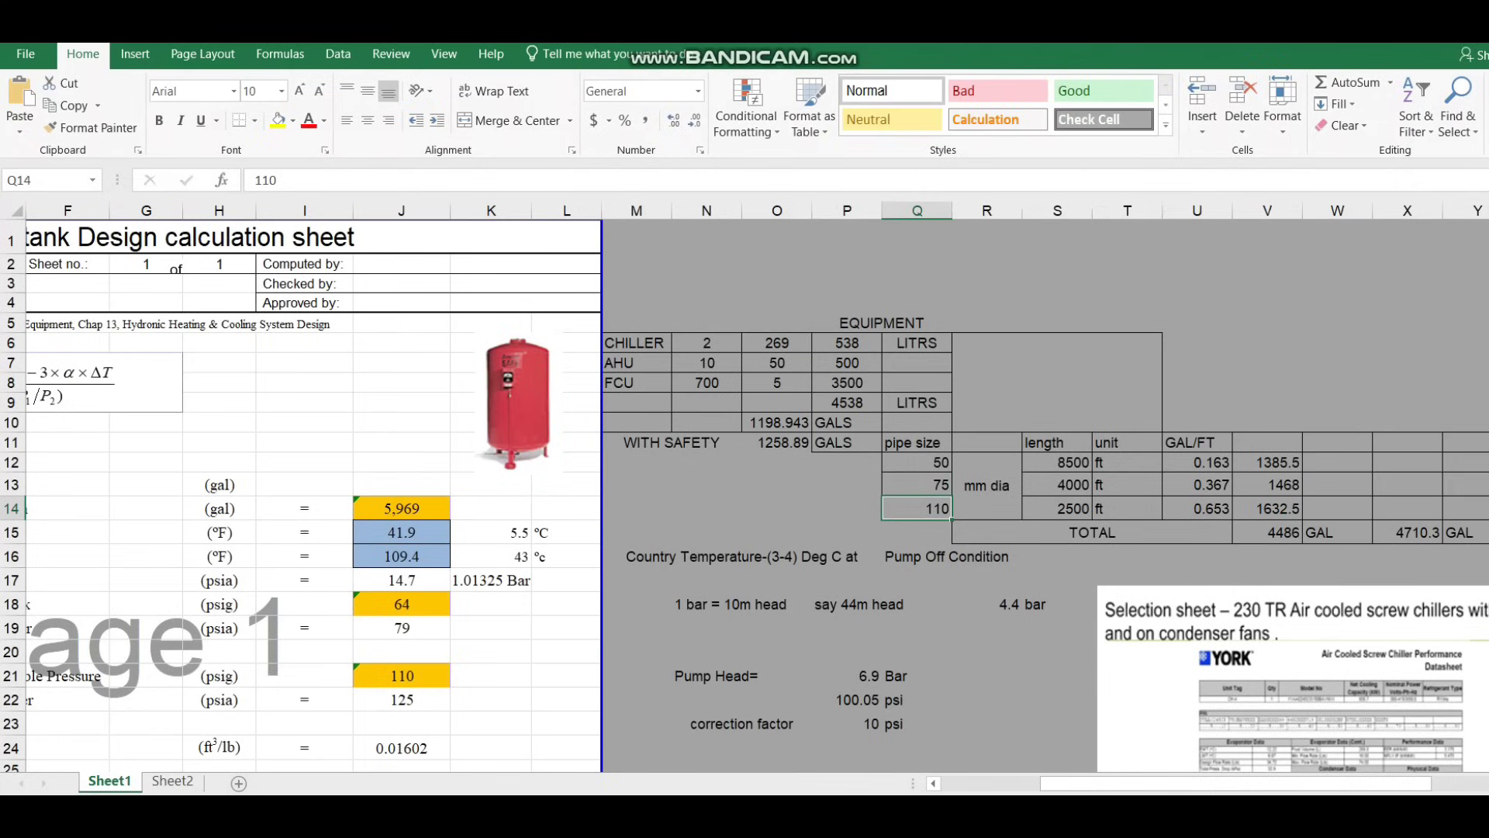
- Review the 50 mm pipe's GAL/FT factor, length and unit, and inspect its water volume formula
click(1196, 462)
click(1196, 443)
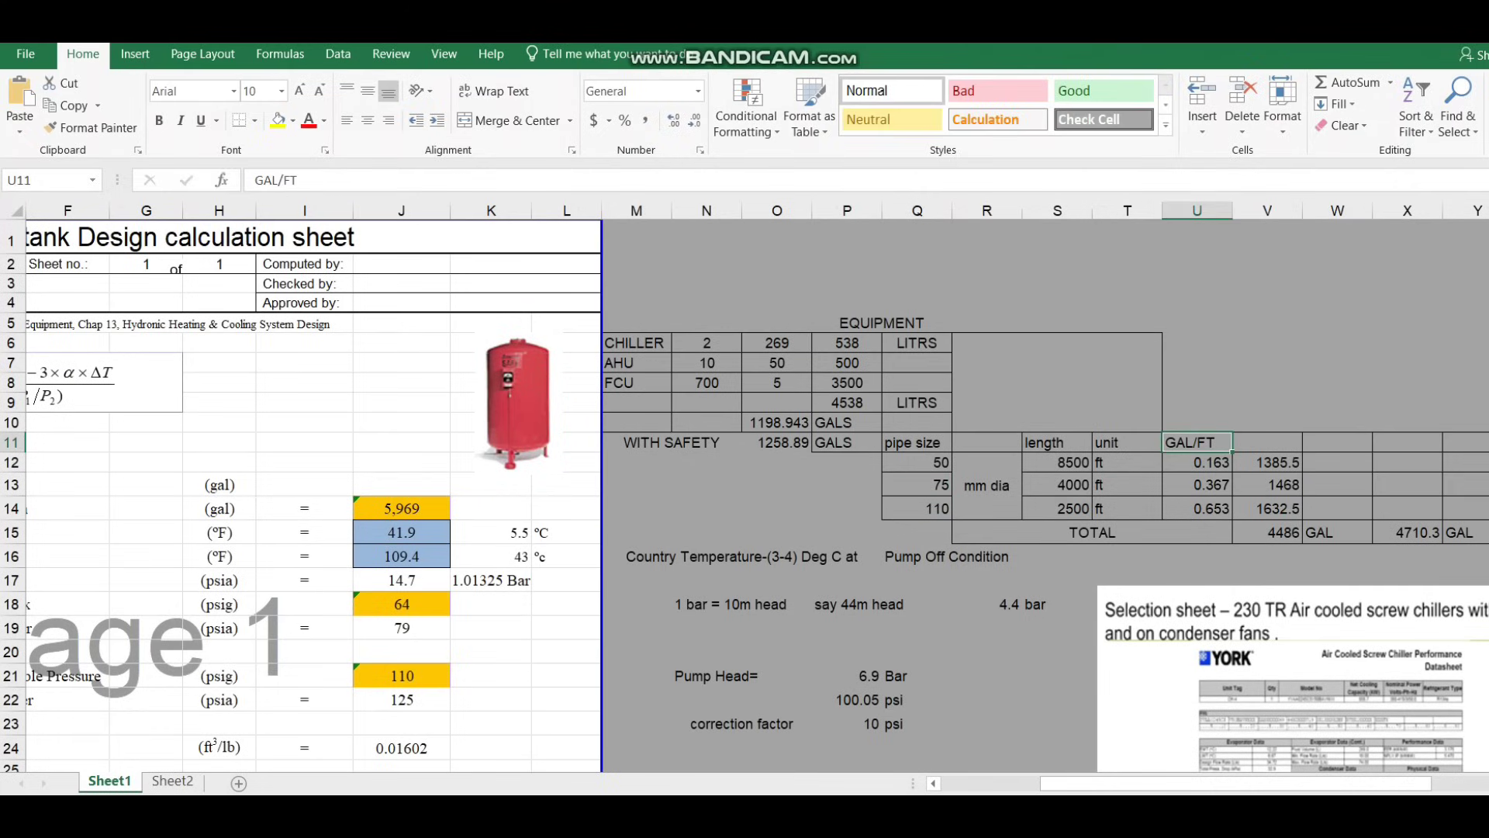
click(1057, 463)
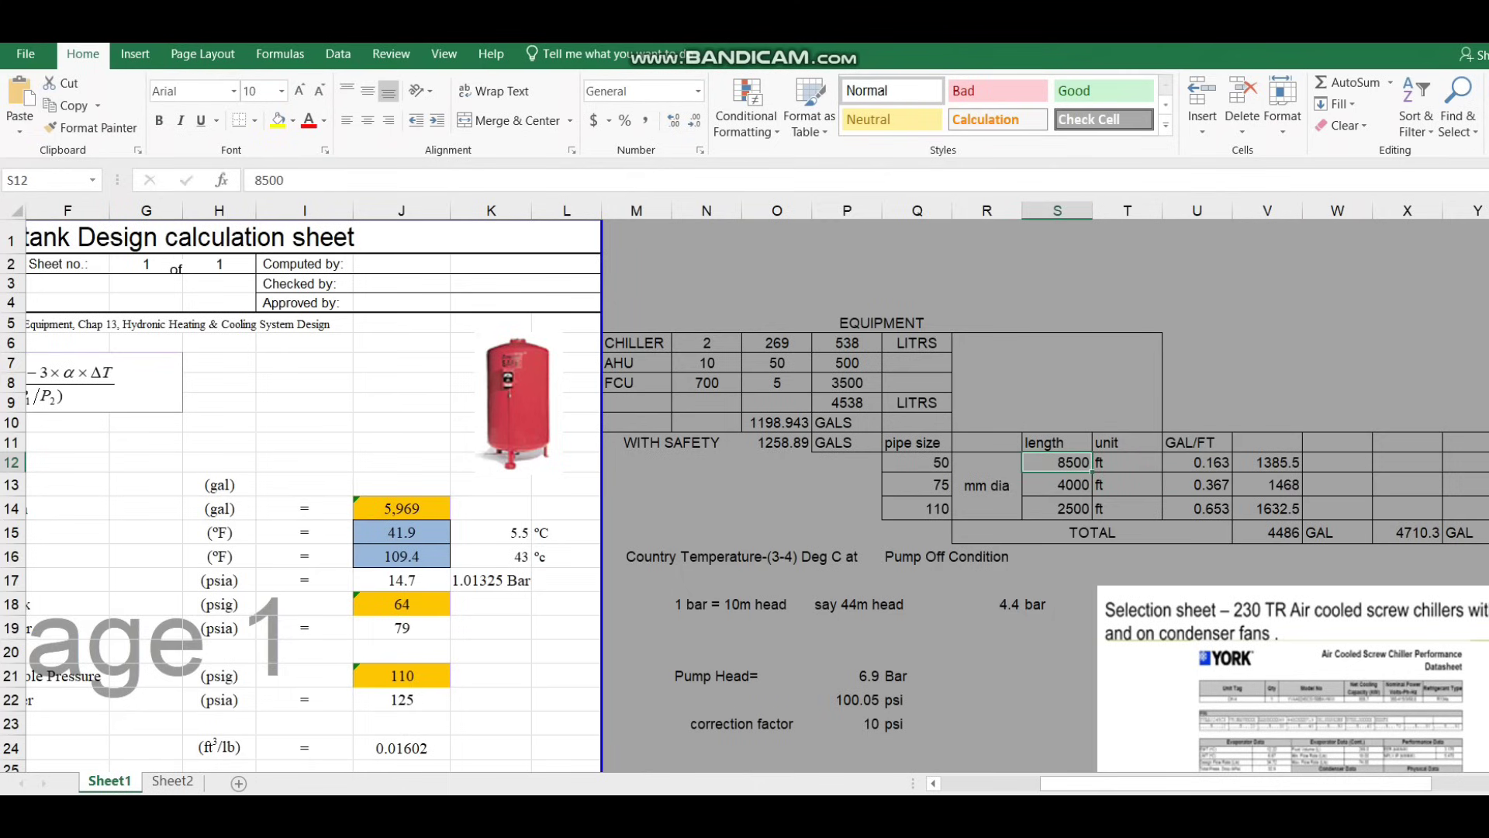
click(1127, 463)
click(917, 463)
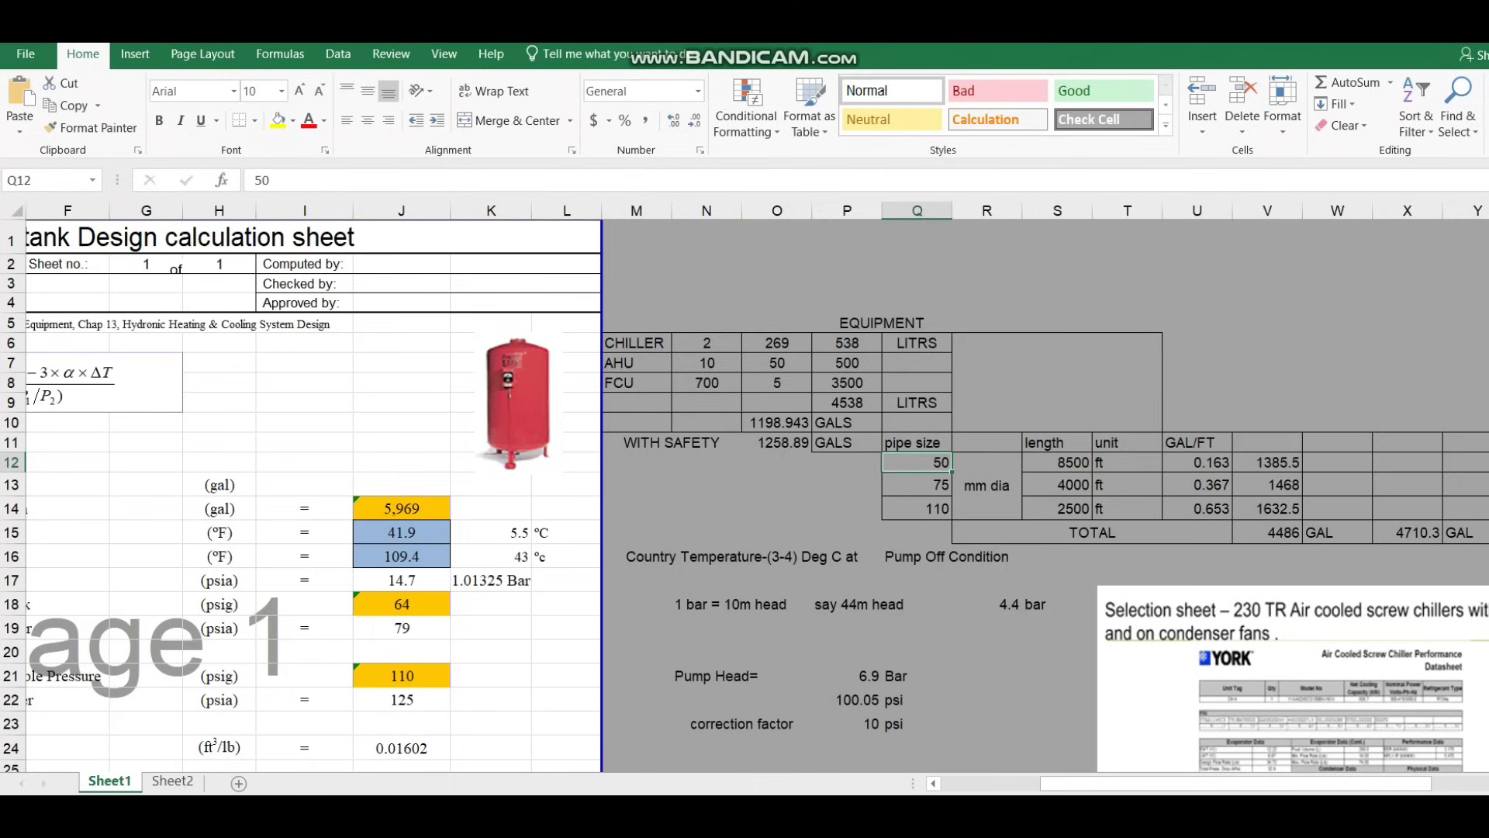
double_click(1270, 463)
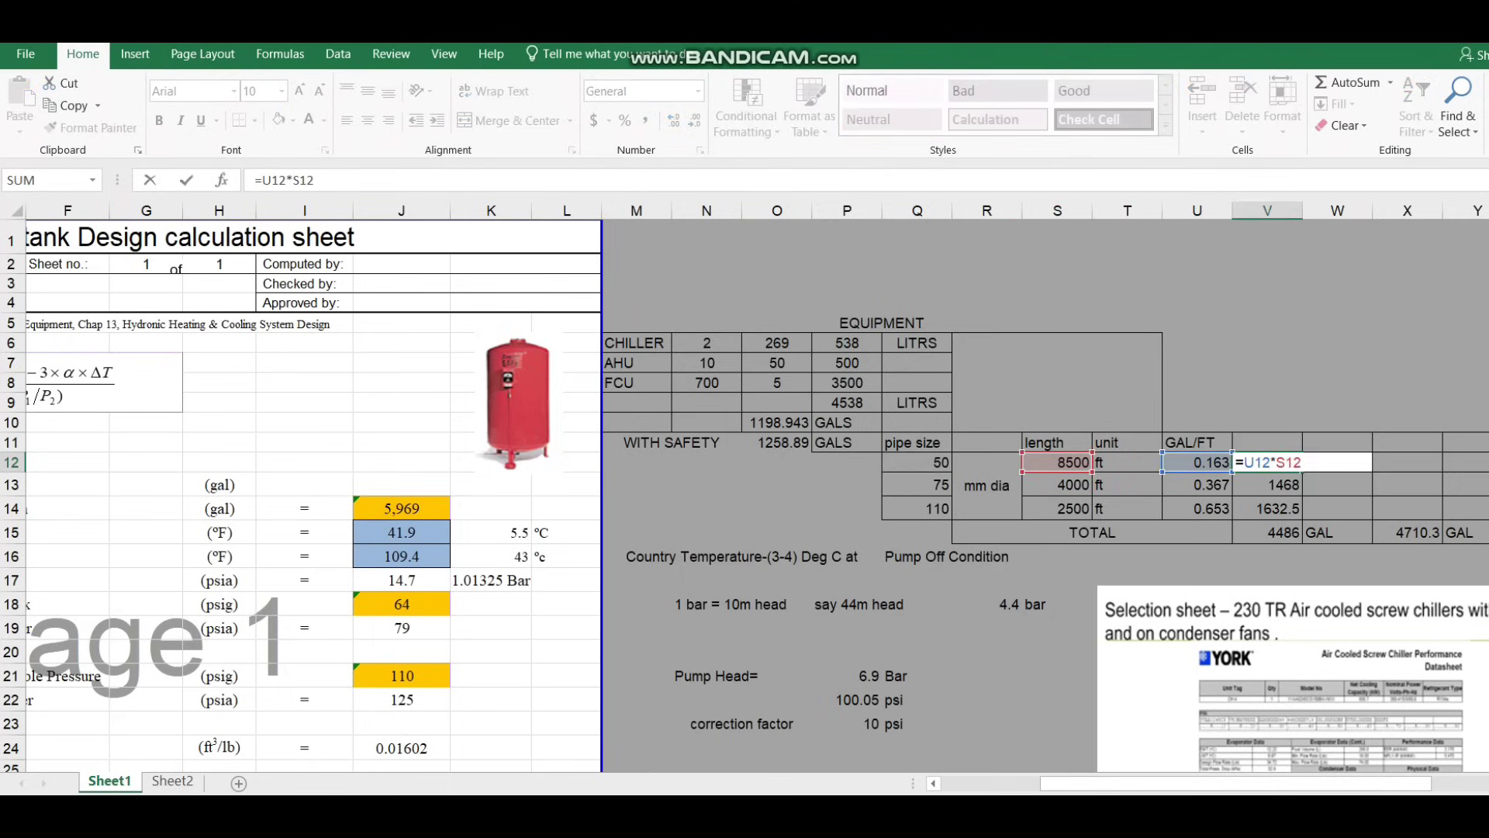
key(ctrl+Return)
- Inspect the TOTAL formula that sums the pipe water volumes, along with its unit and the first pipe's volume cell
double_click(1280, 534)
key(ctrl+Return)
click(1330, 535)
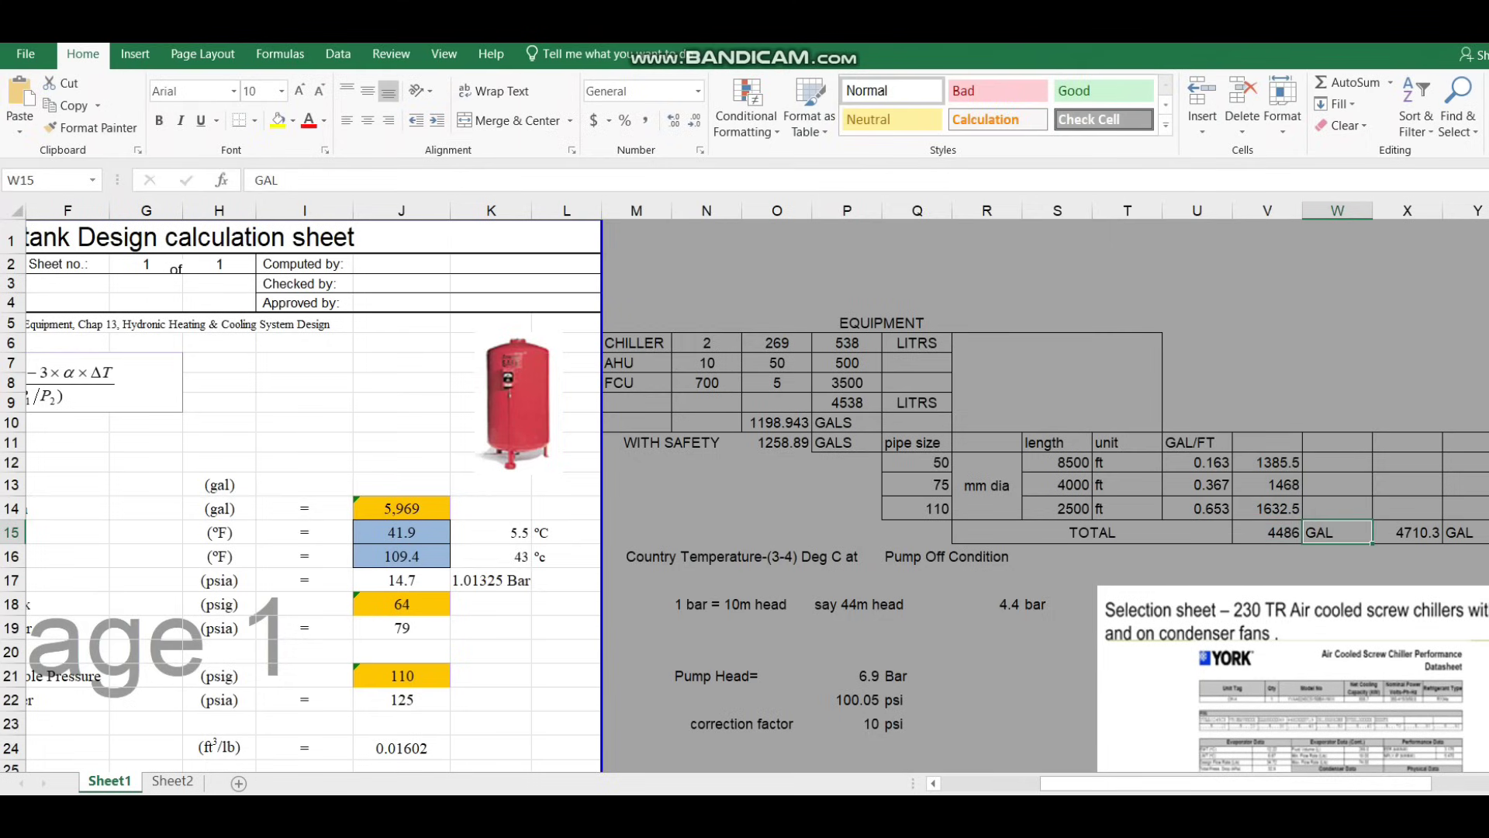
right_click(1271, 463)
key(Escape)
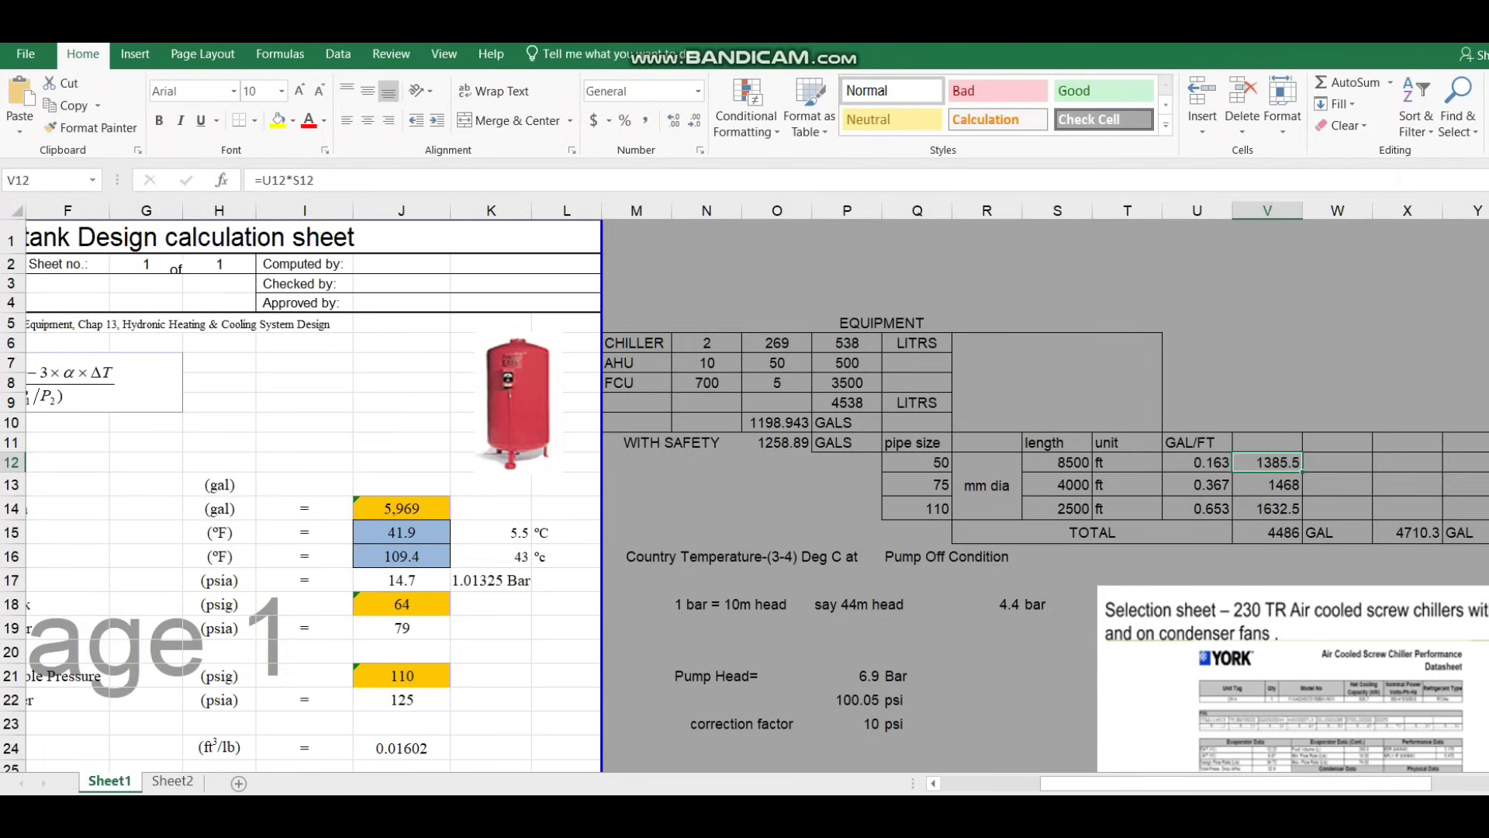
click(1267, 532)
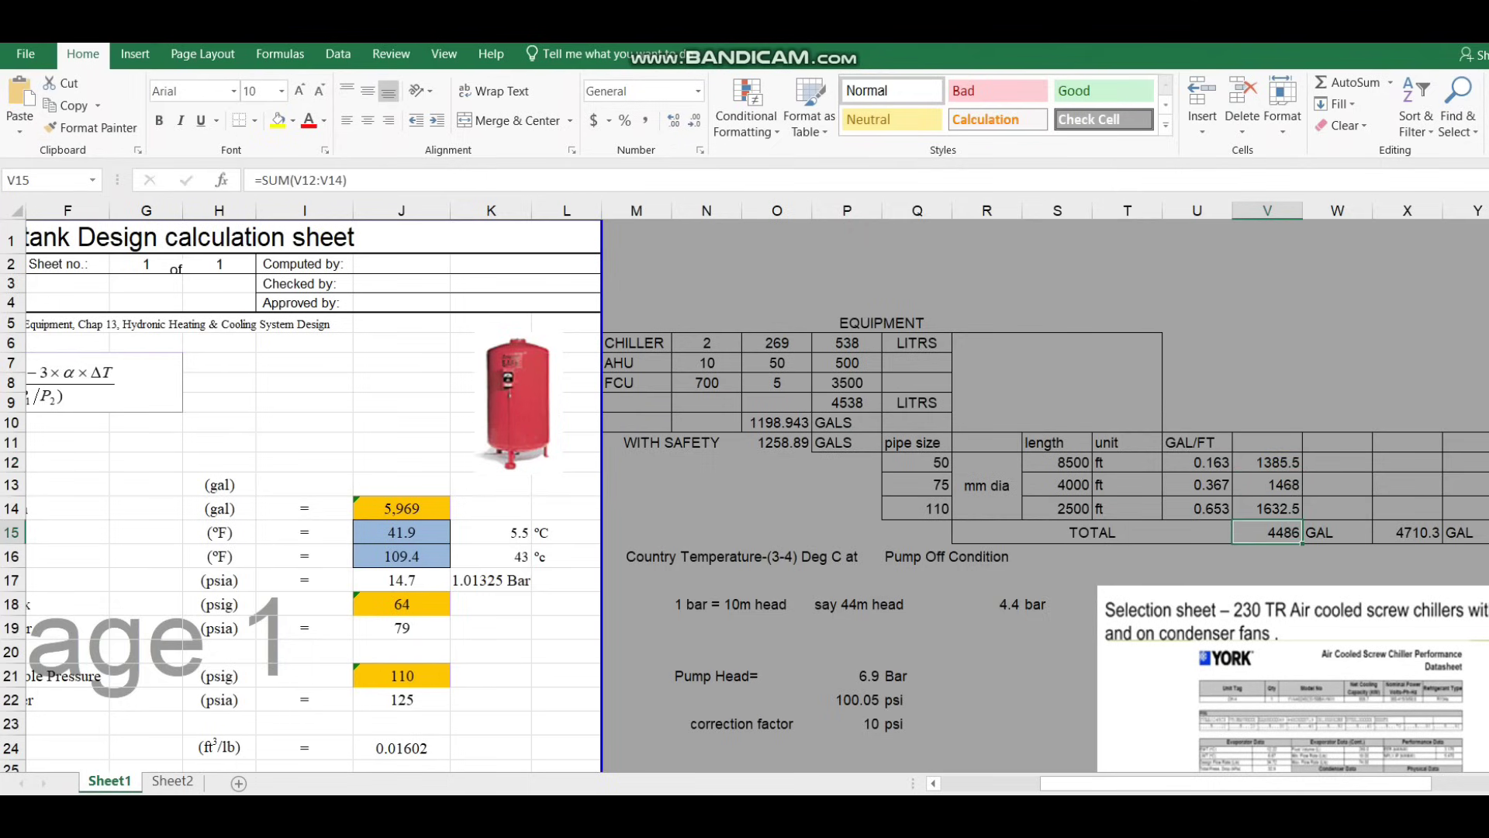
- Inspect the formula in X15 that applies the safety factor to the total pipe volume, leaving it as it is
double_click(1408, 533)
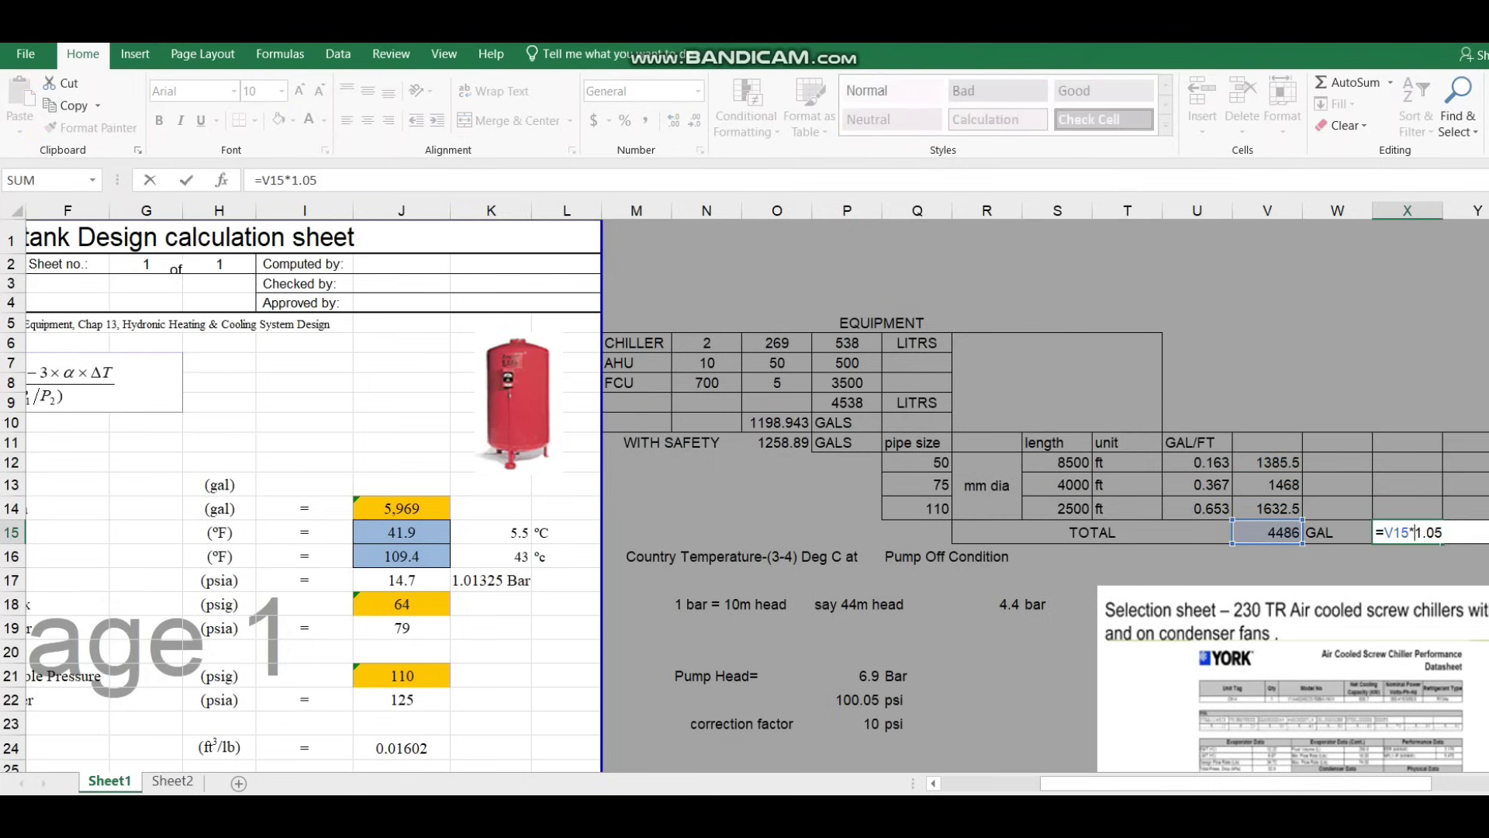
key(Escape)
click(1267, 532)
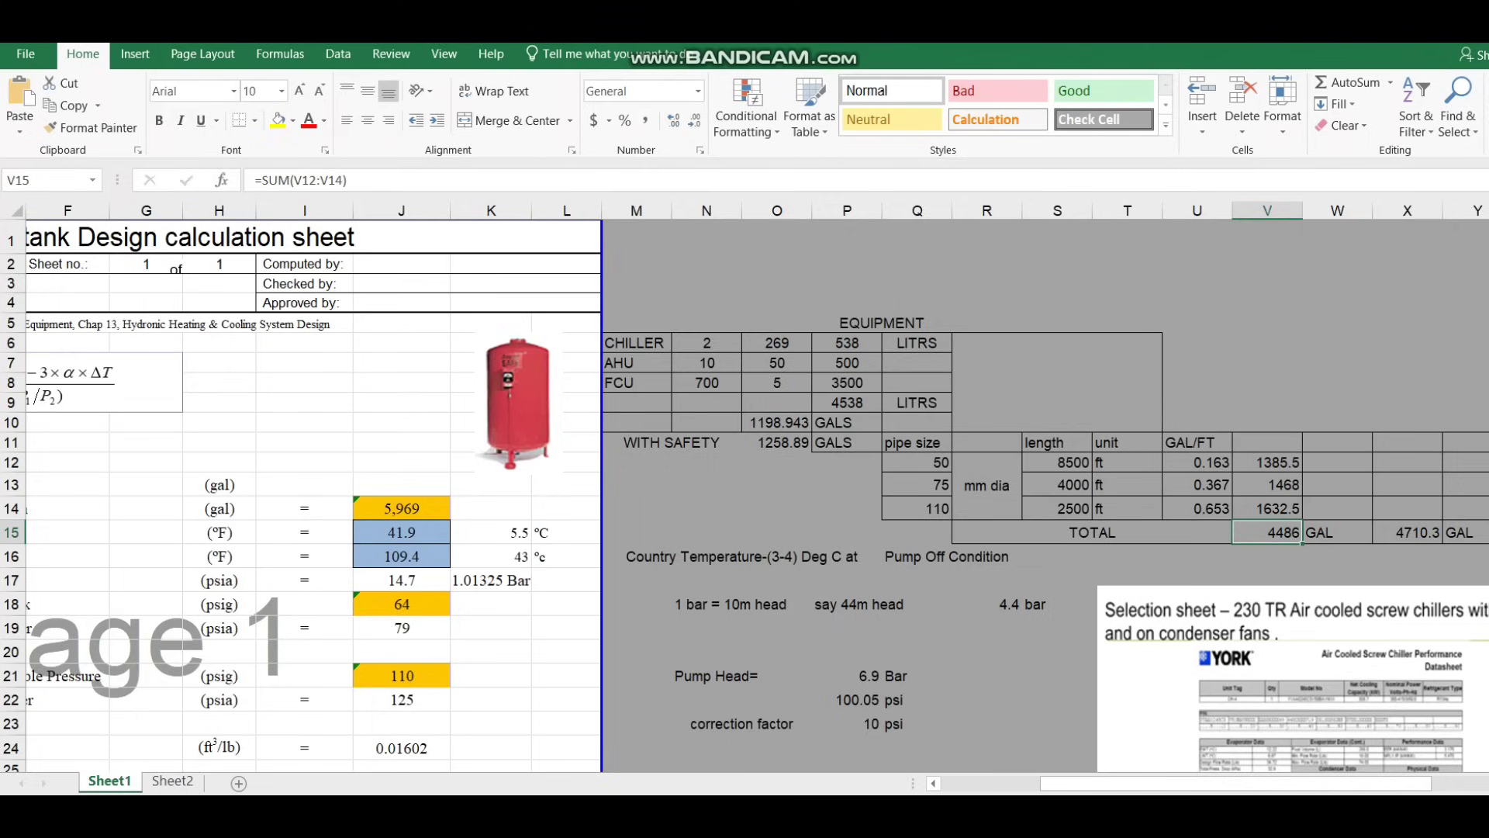
double_click(1413, 532)
key(Escape)
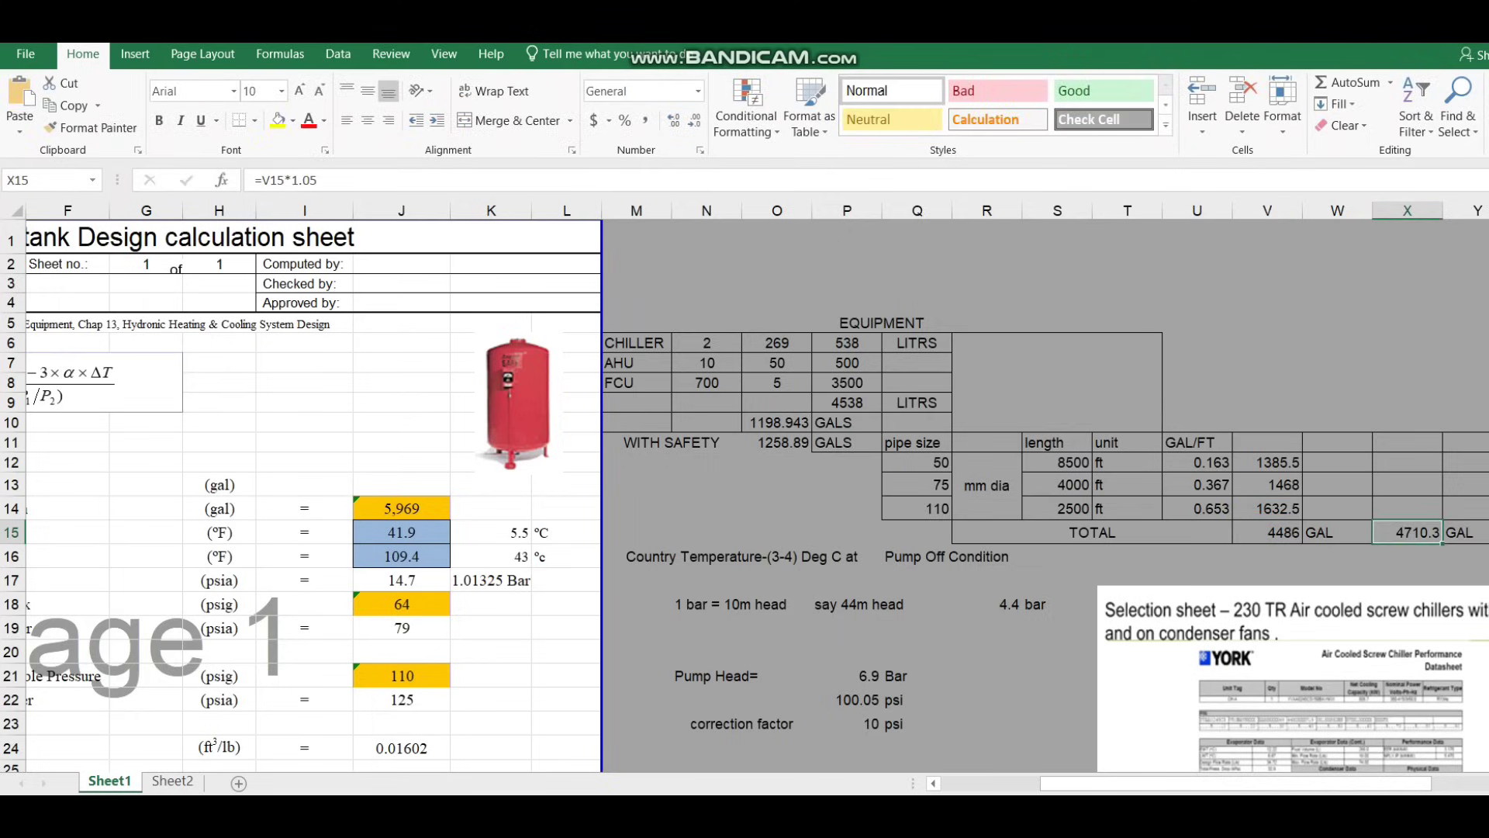
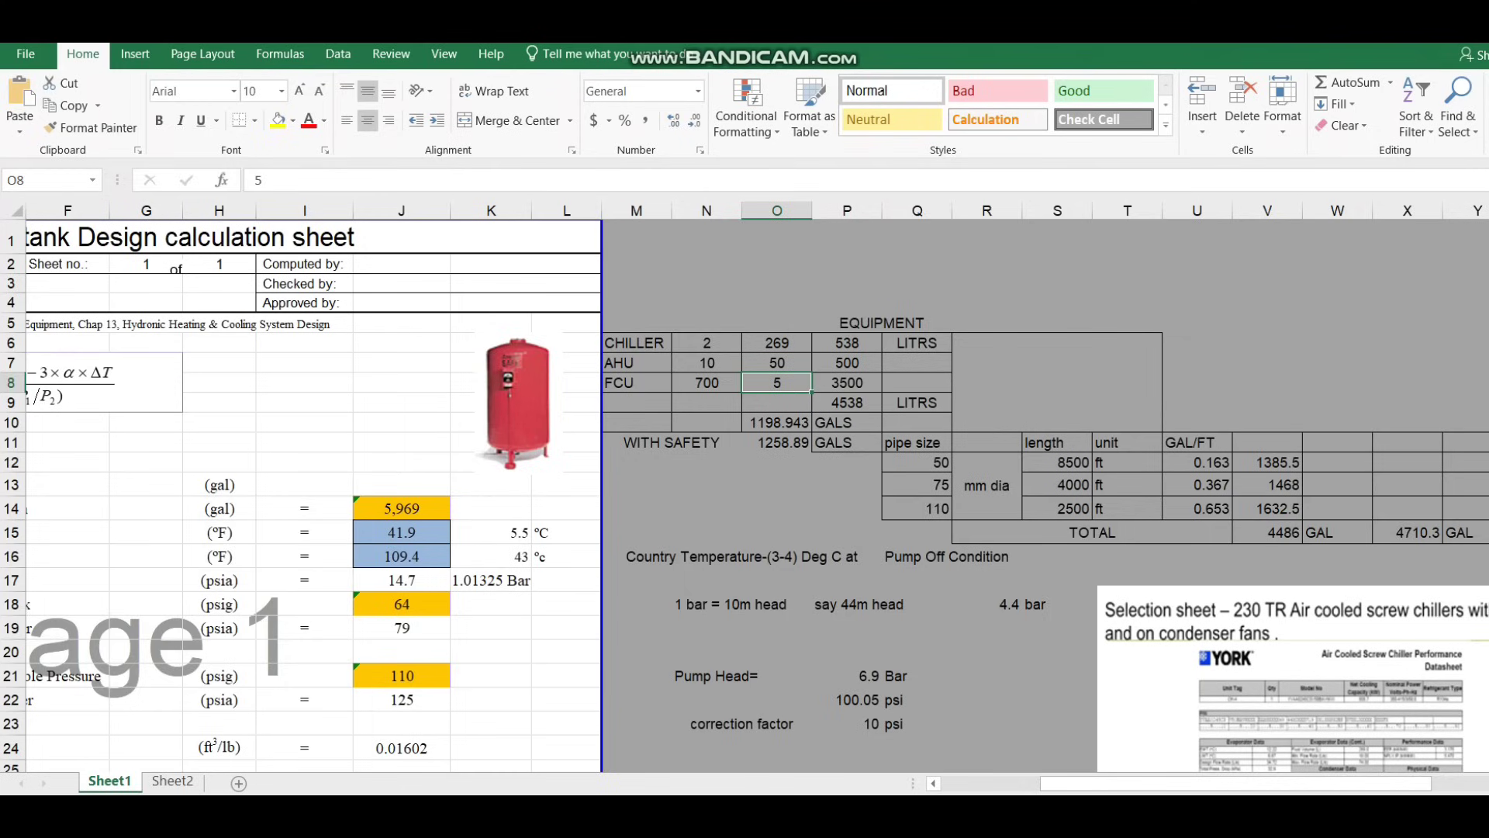
- Inspect the equipment volume formulas for the total litres, the conversion to gallons and the allowance with safety
double_click(847, 403)
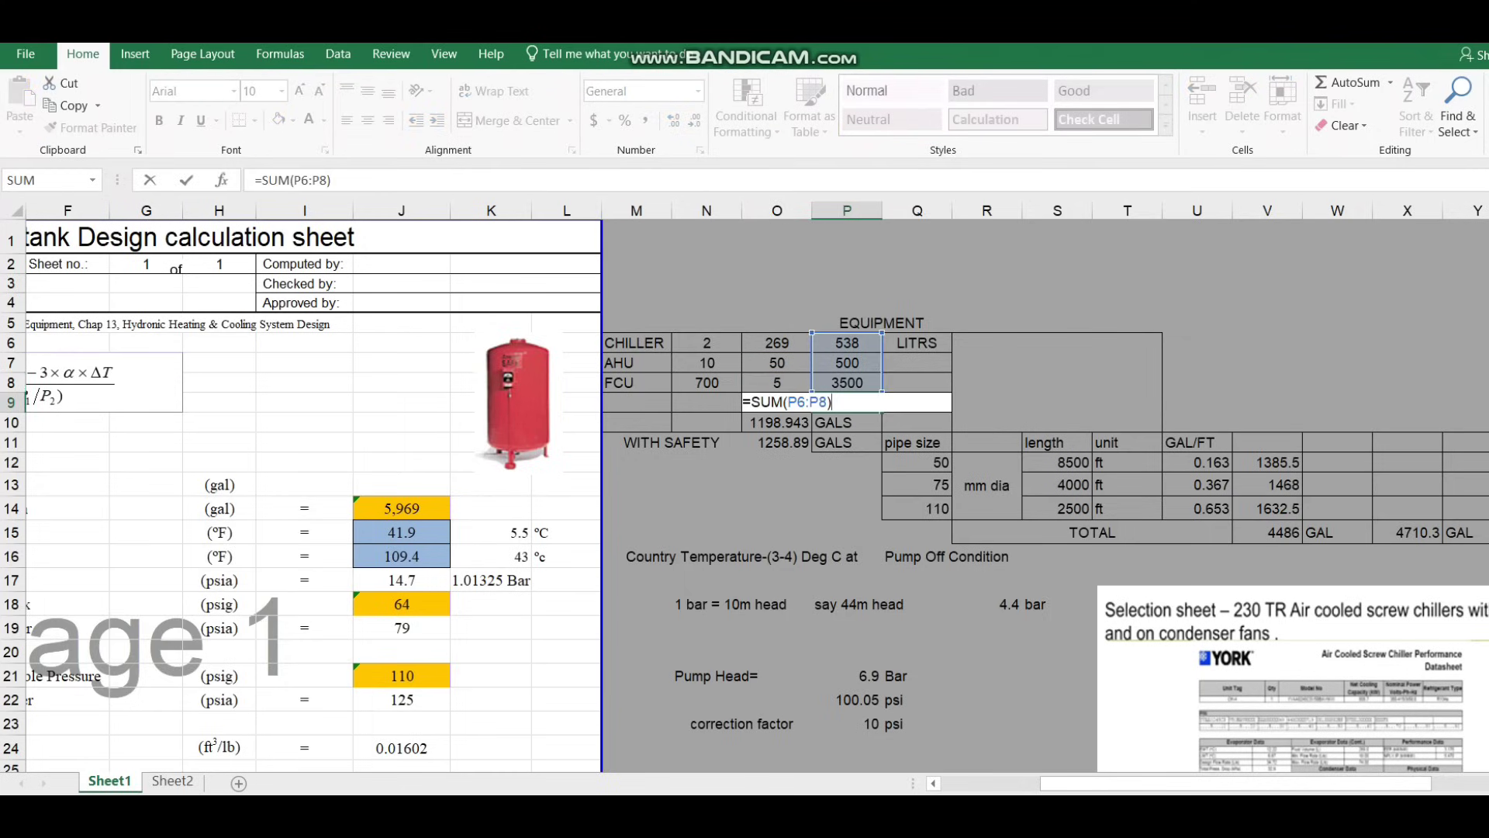
key(Escape)
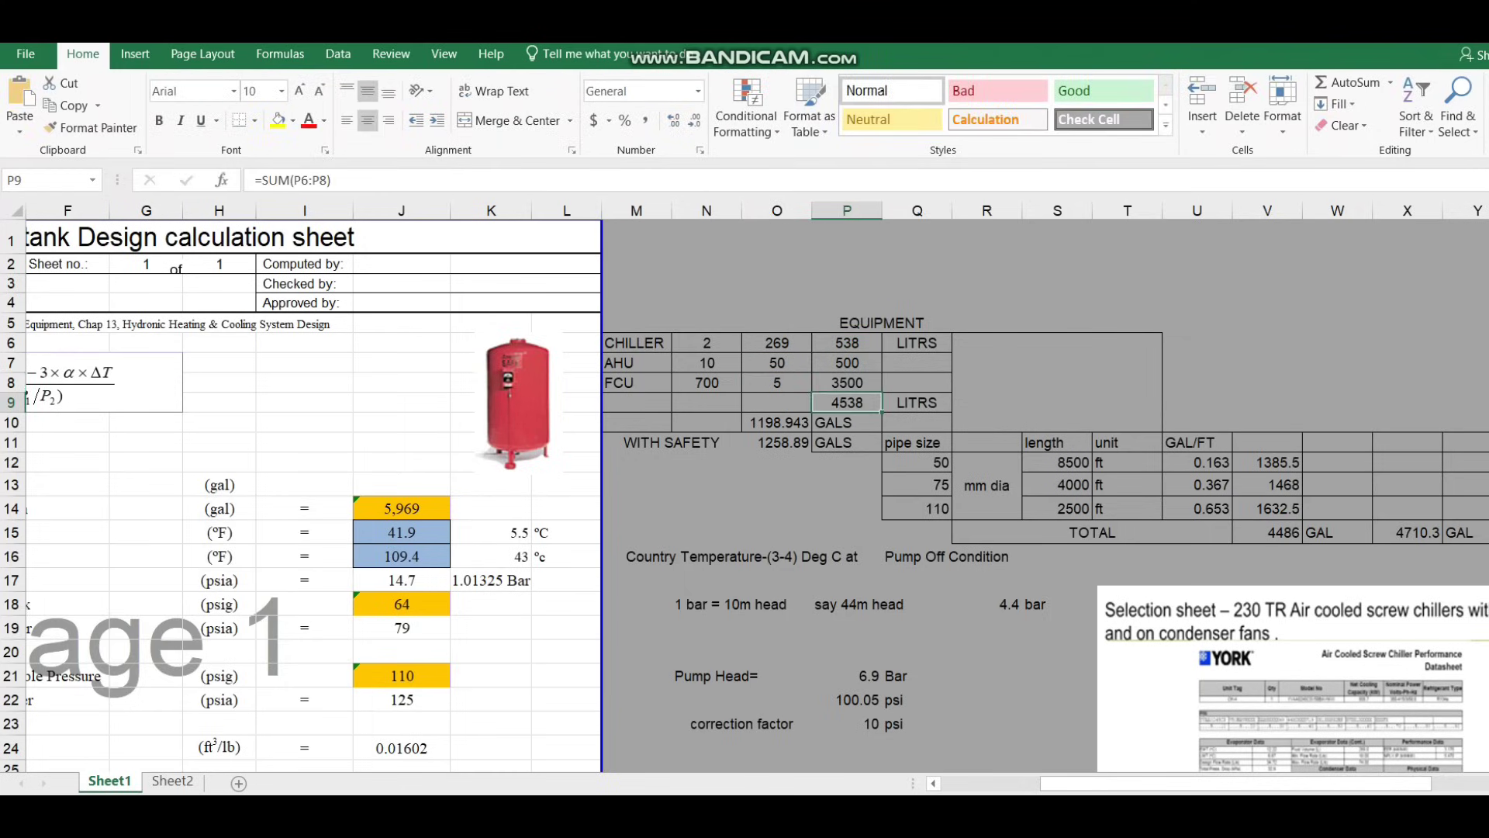
double_click(772, 423)
key(Escape)
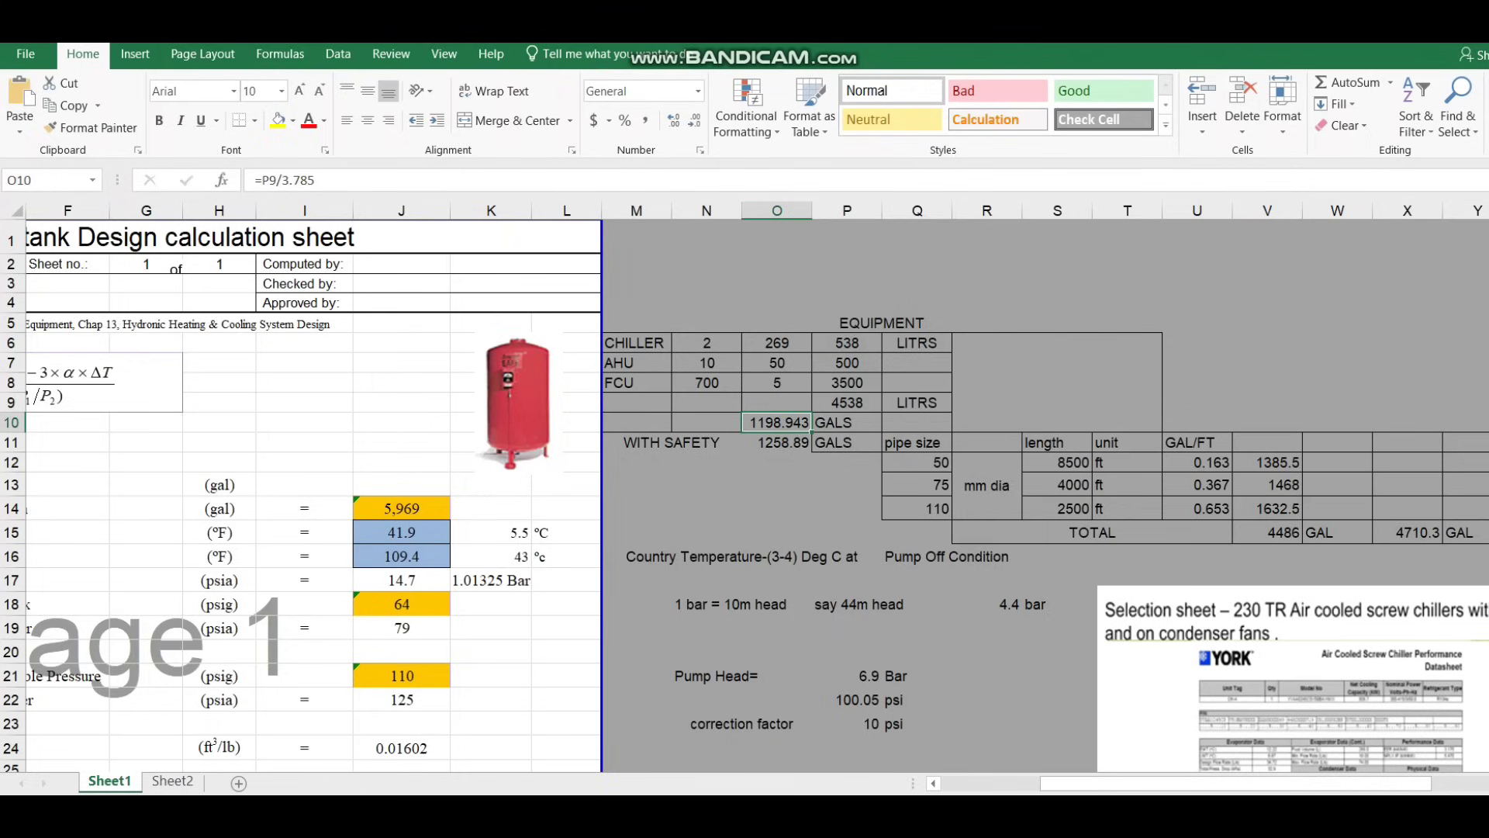
click(777, 443)
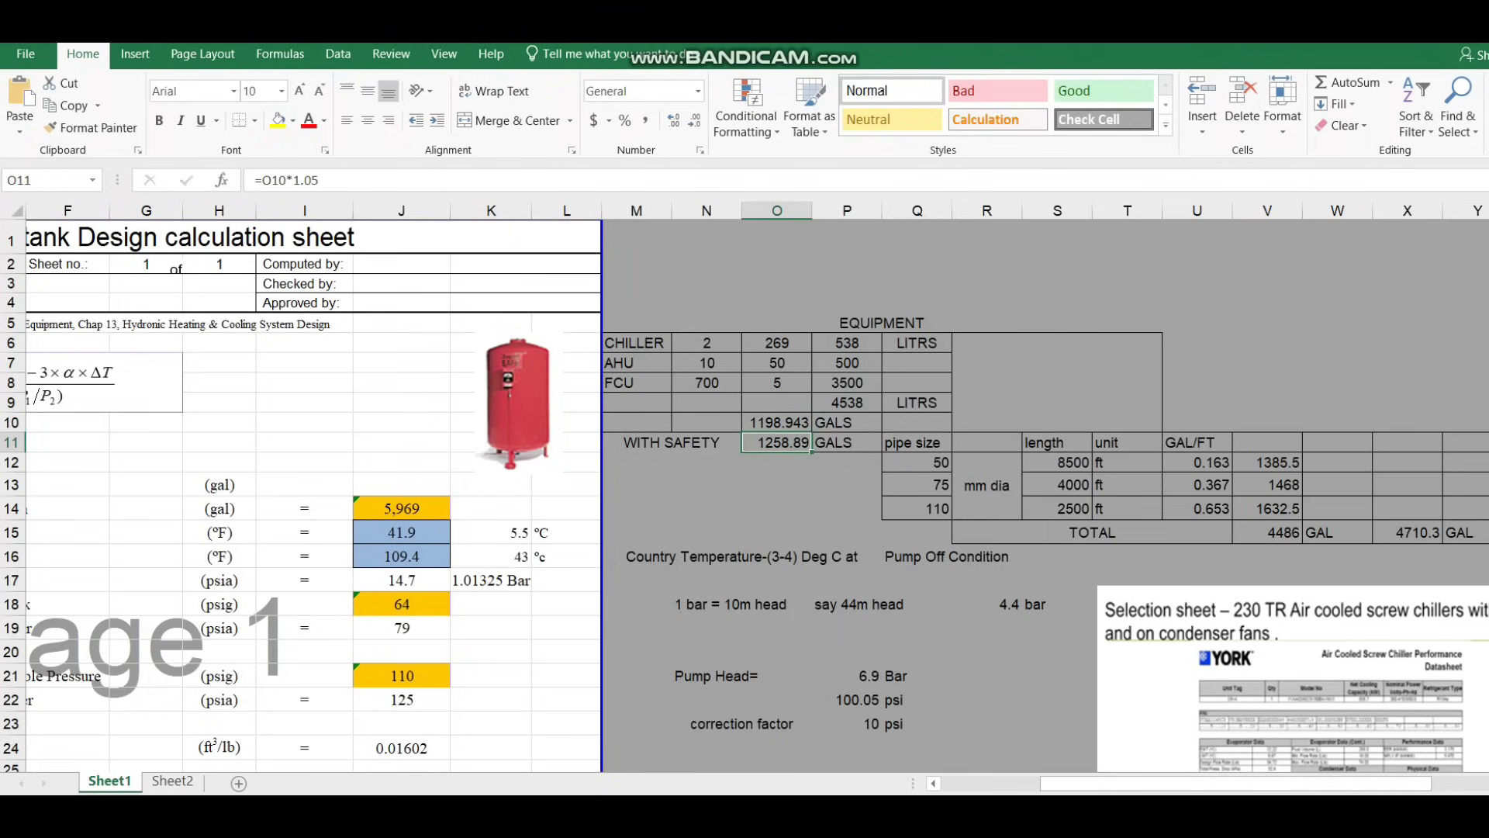
- Inspect the formula in J14 that adds the equipment and pipe volumes for the water in the system, leaving it as it is
scroll(953, 496, down, 1)
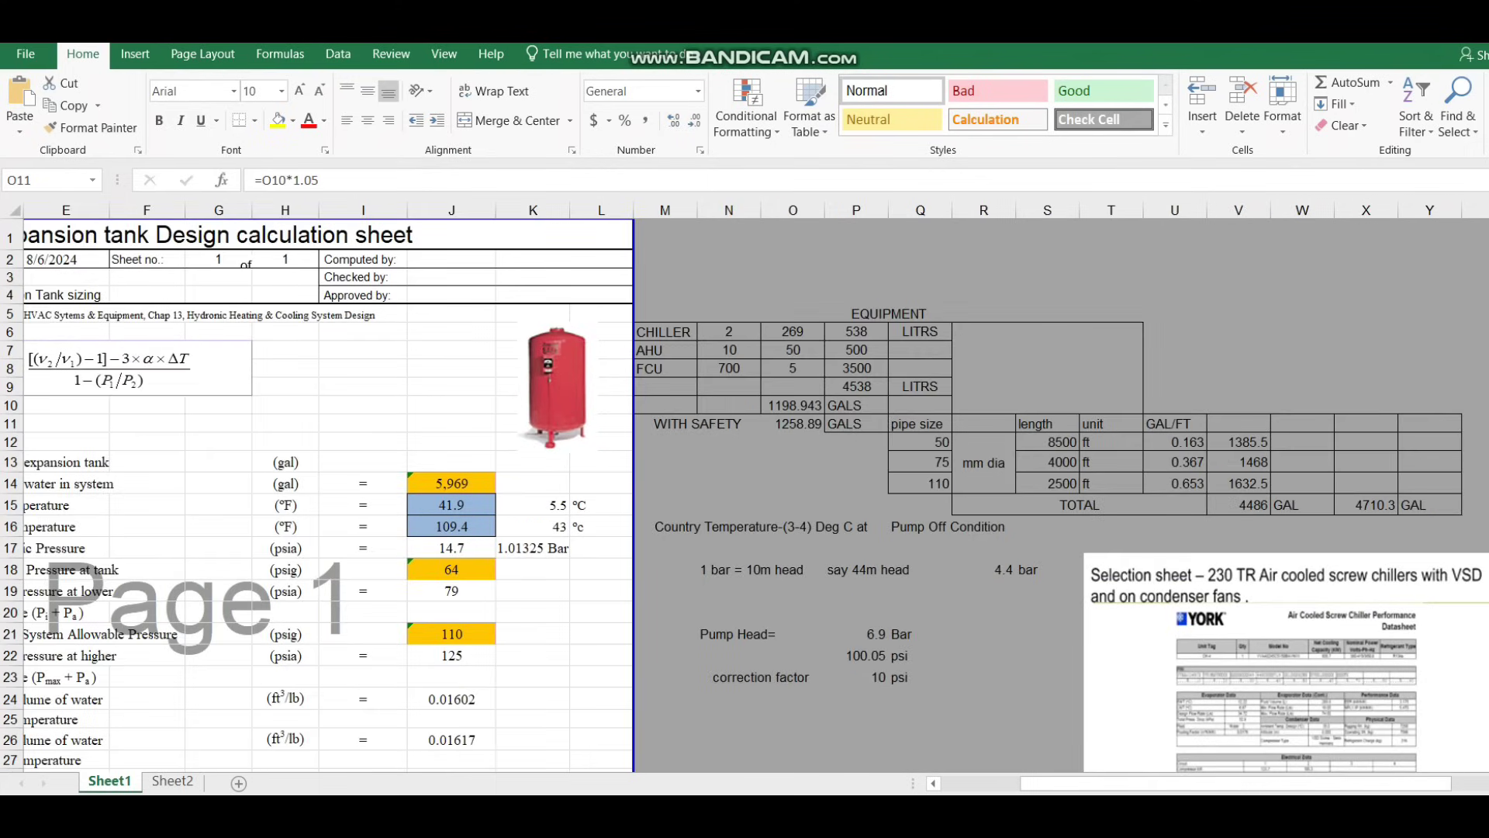
double_click(451, 483)
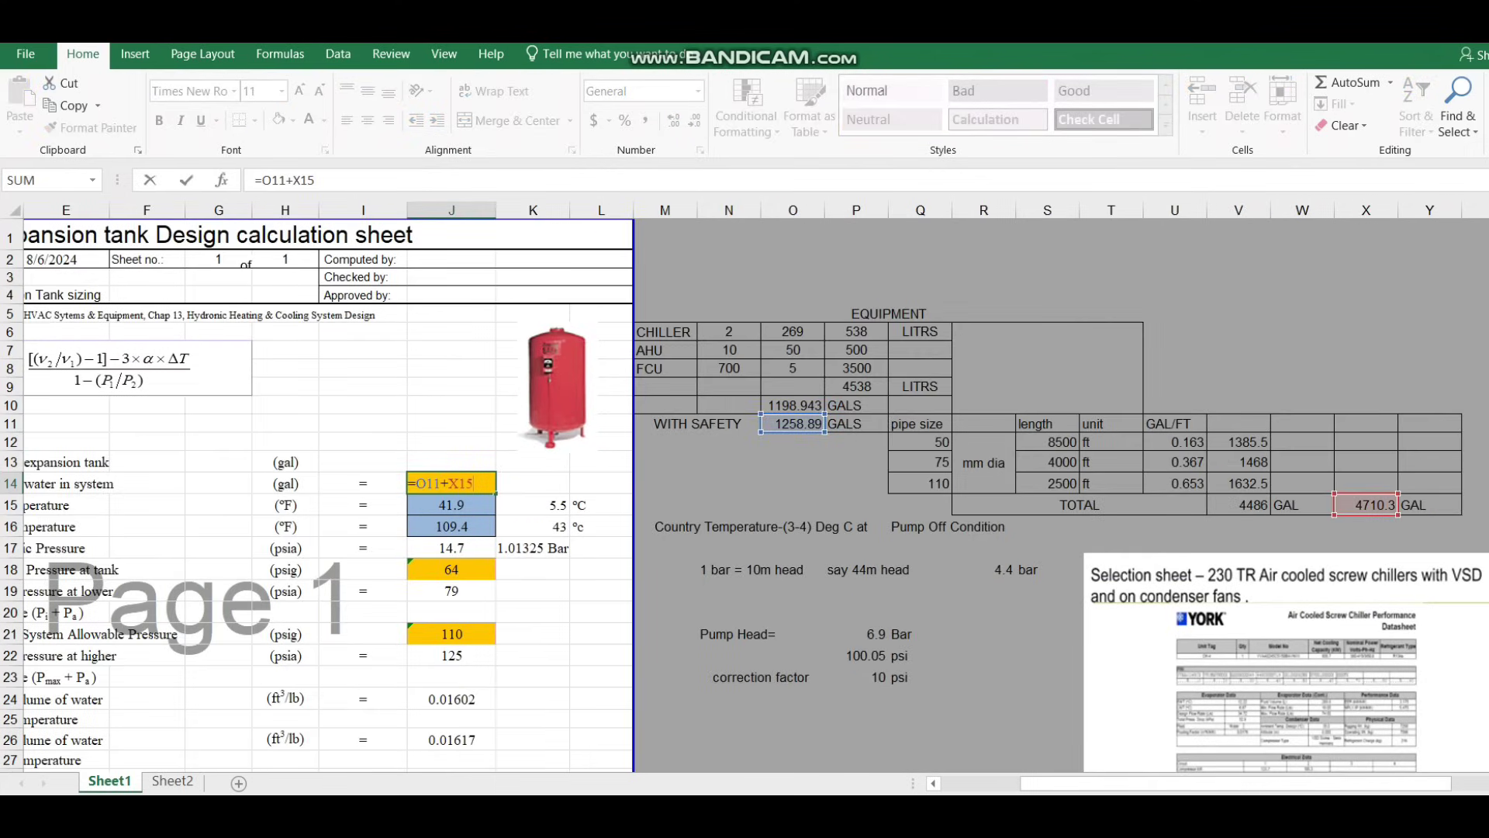
key(ctrl+Return)
- Go back to the parameter list and examine the Lower temperature and Higher Temperature entries
key(Left)
key(Left)
key(Left)
key(Left)
key(Left)
key(Left)
key(Left)
key(Left)
key(Left)
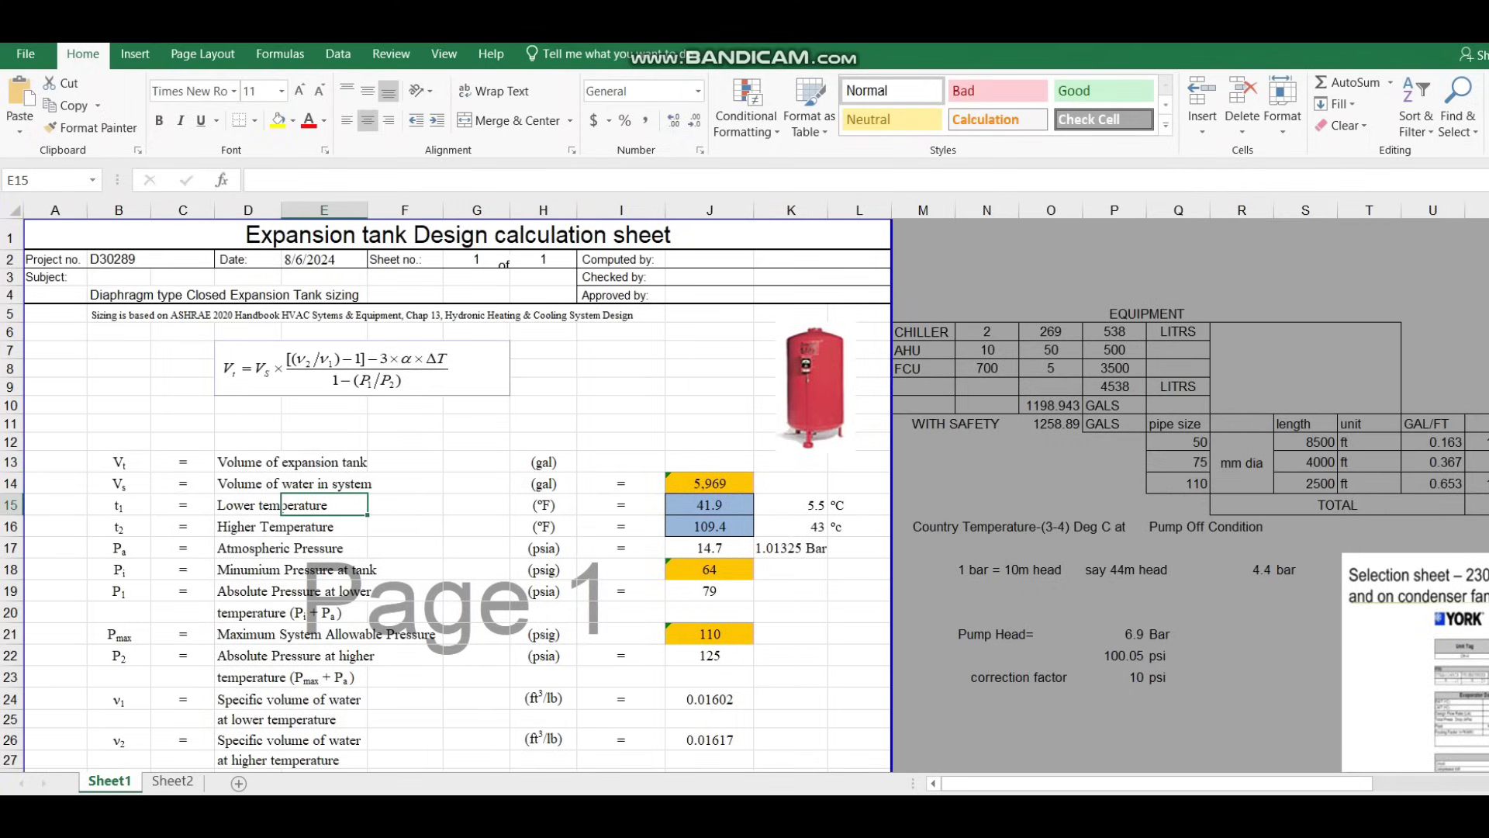
click(281, 526)
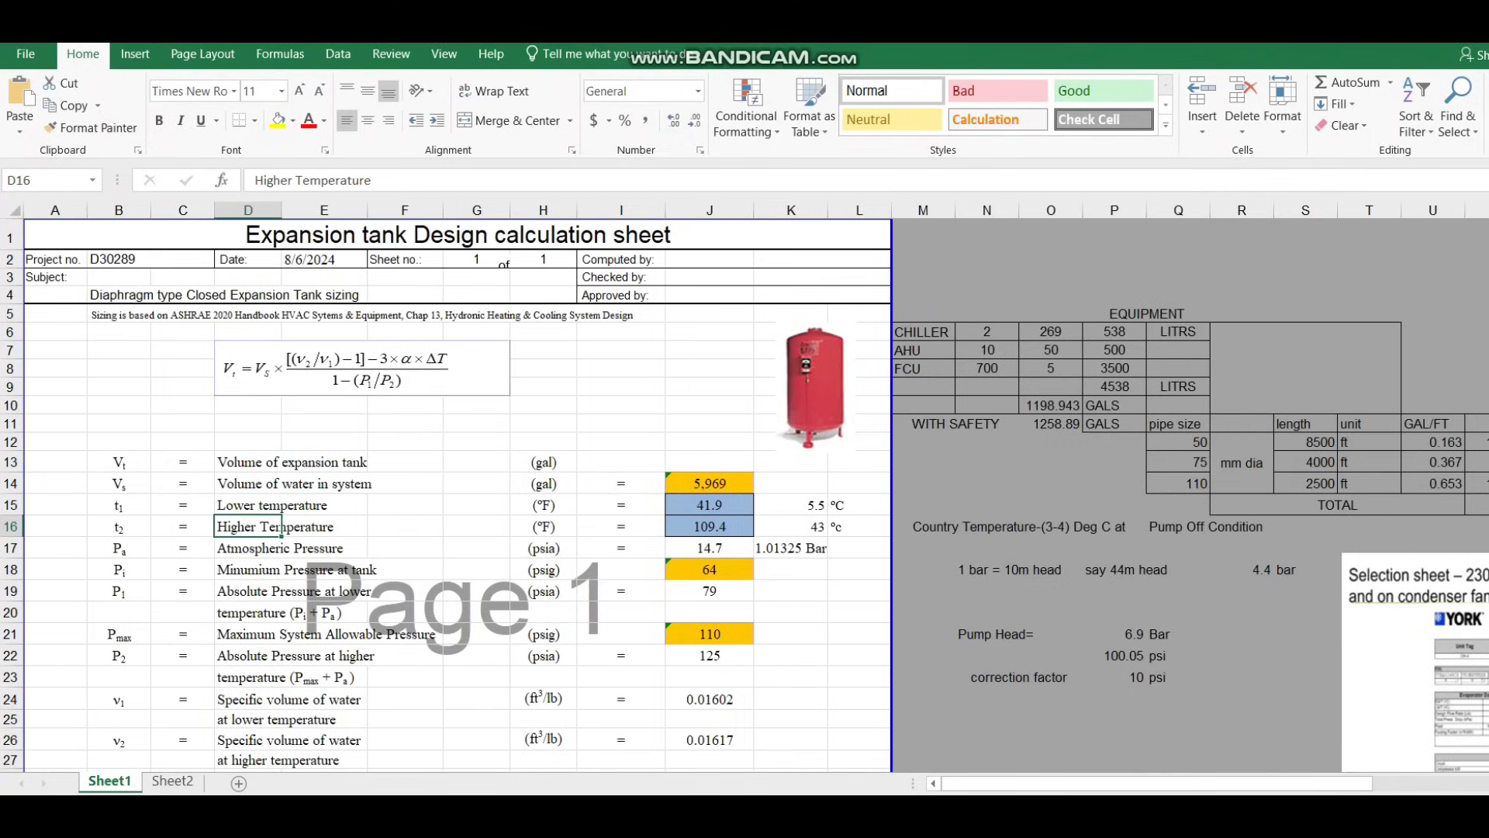
- Switch to the PowerPoint chilled water schematic, trace the flow from Chiller 1 to the Floor 3 unit in red, and clear the marks
key(alt+Tab)
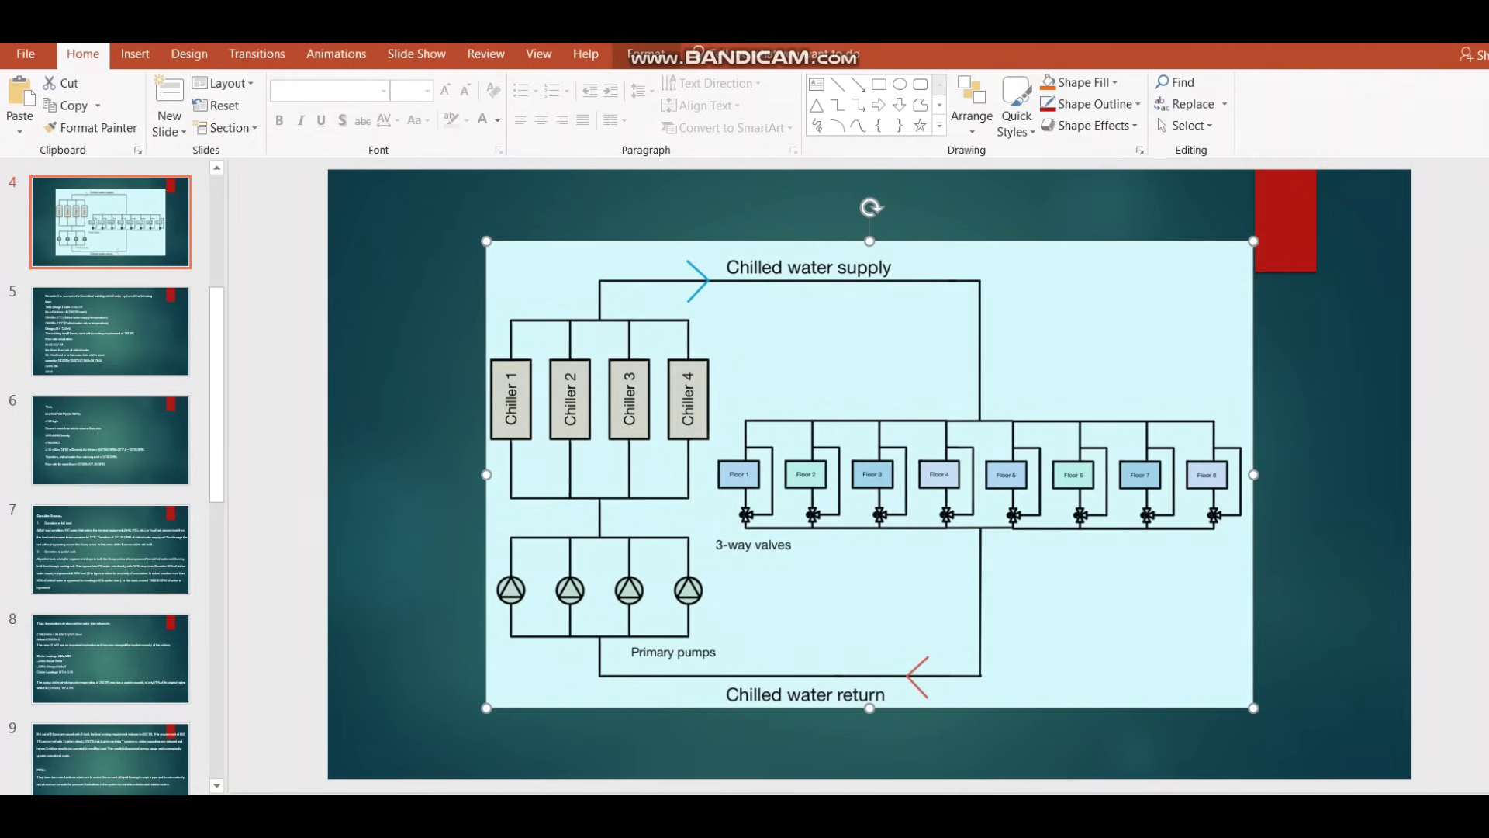
drag(499, 346, 522, 344)
mouse_move(496, 486)
mouse_down()
mouse_move(516, 473)
mouse_move(524, 486)
mouse_up()
mouse_move(511, 328)
mouse_down()
mouse_move(624, 322)
mouse_move(602, 301)
mouse_move(935, 543)
mouse_move(717, 356)
mouse_move(879, 481)
mouse_up()
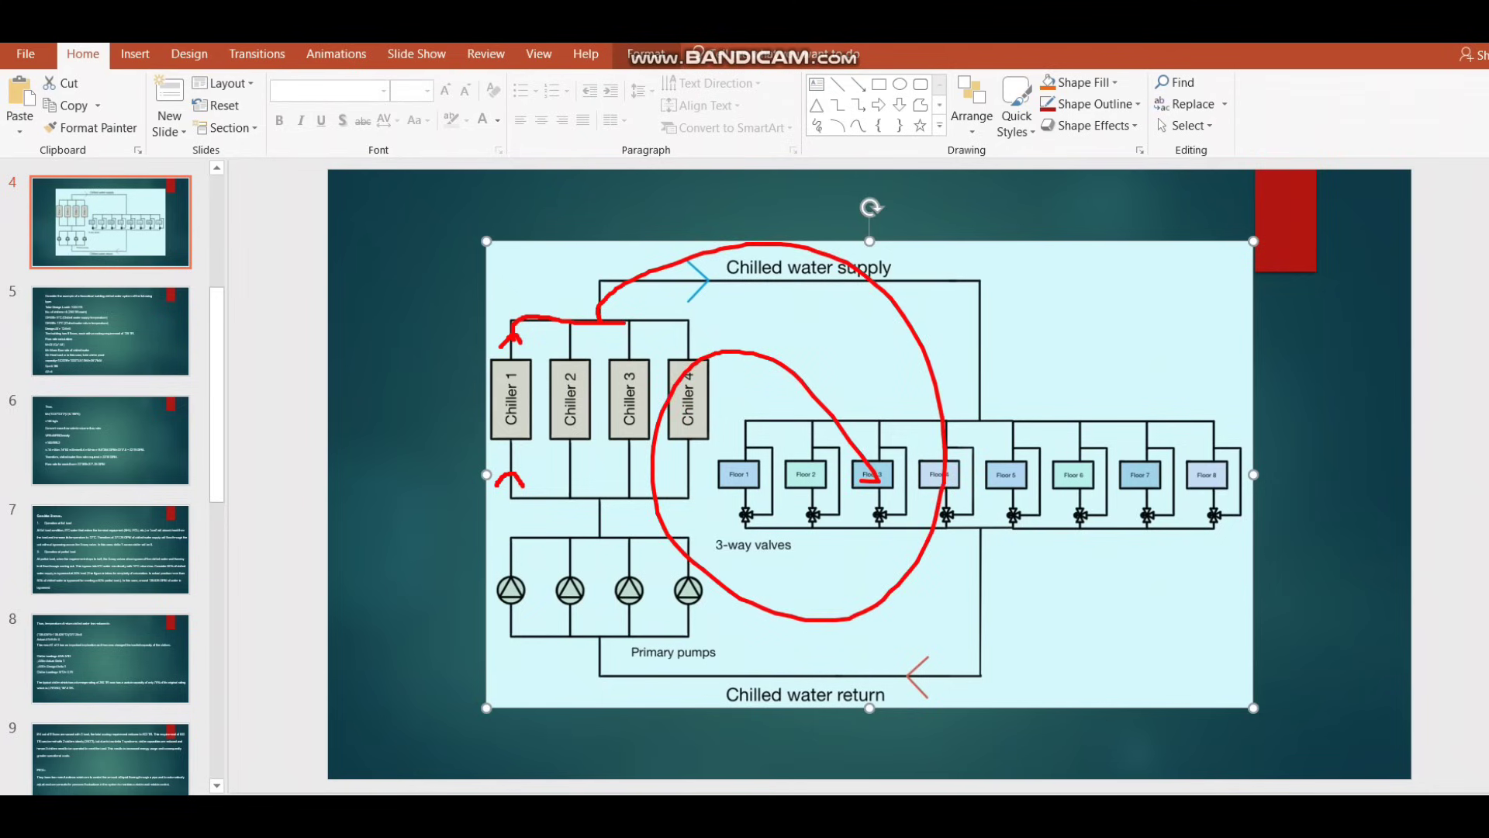
key(Escape)
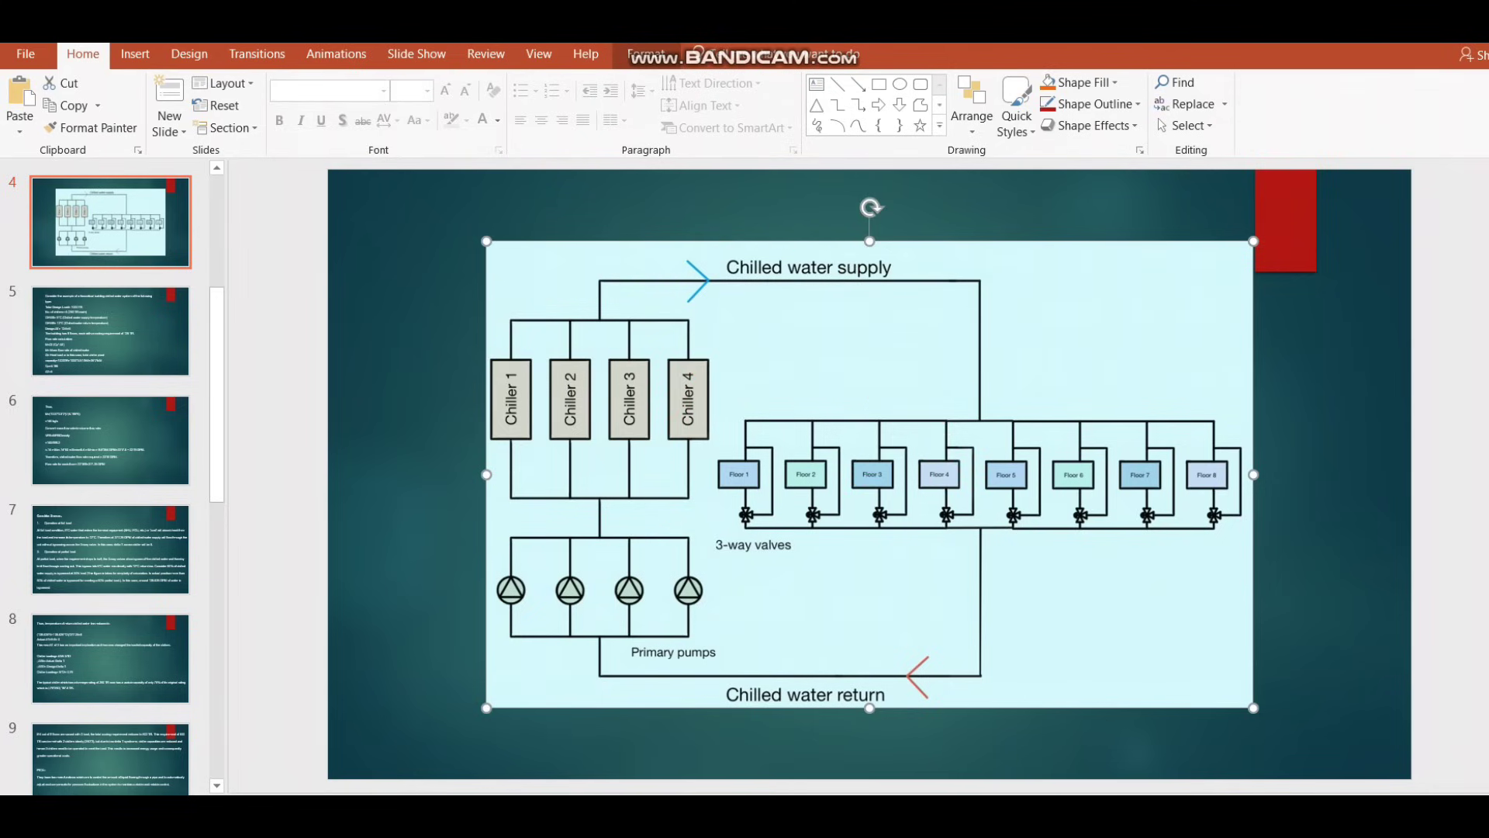
- Switch back to the Excel sheet and review the lower temperature in °C and °F and the higher temperature in °F
key(alt+Tab)
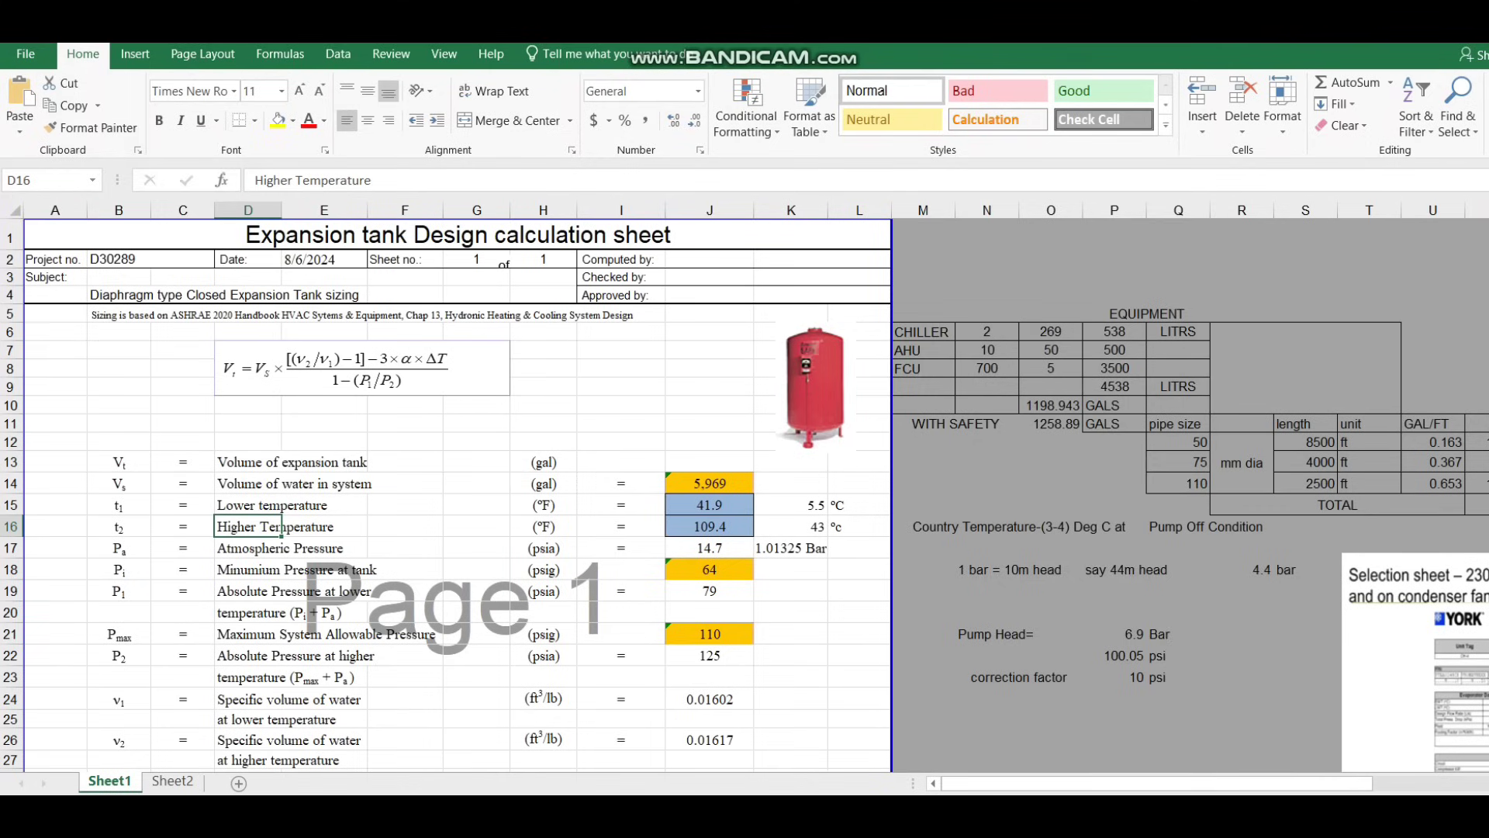
click(791, 505)
click(709, 505)
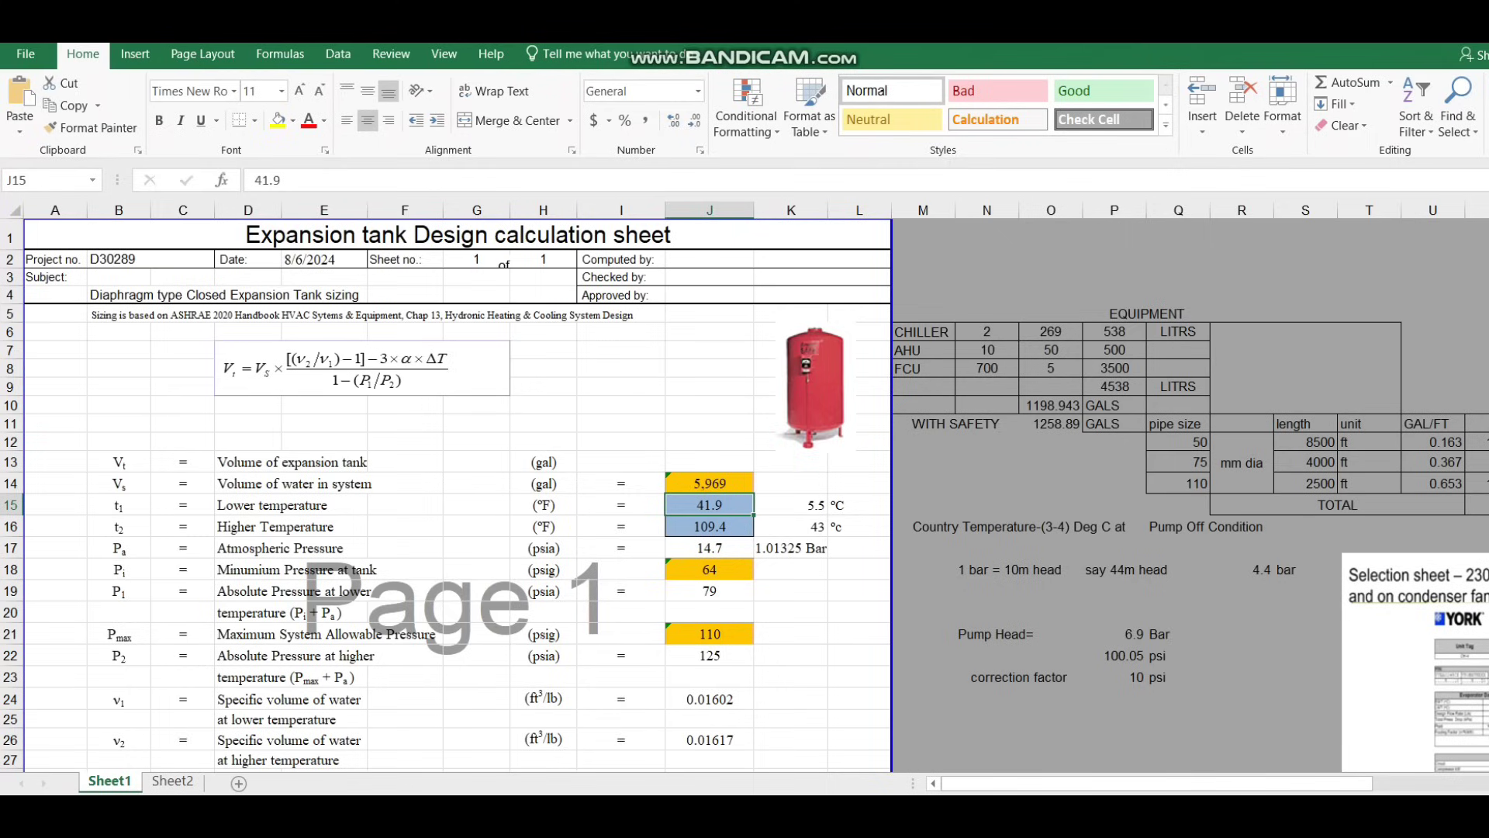
click(283, 527)
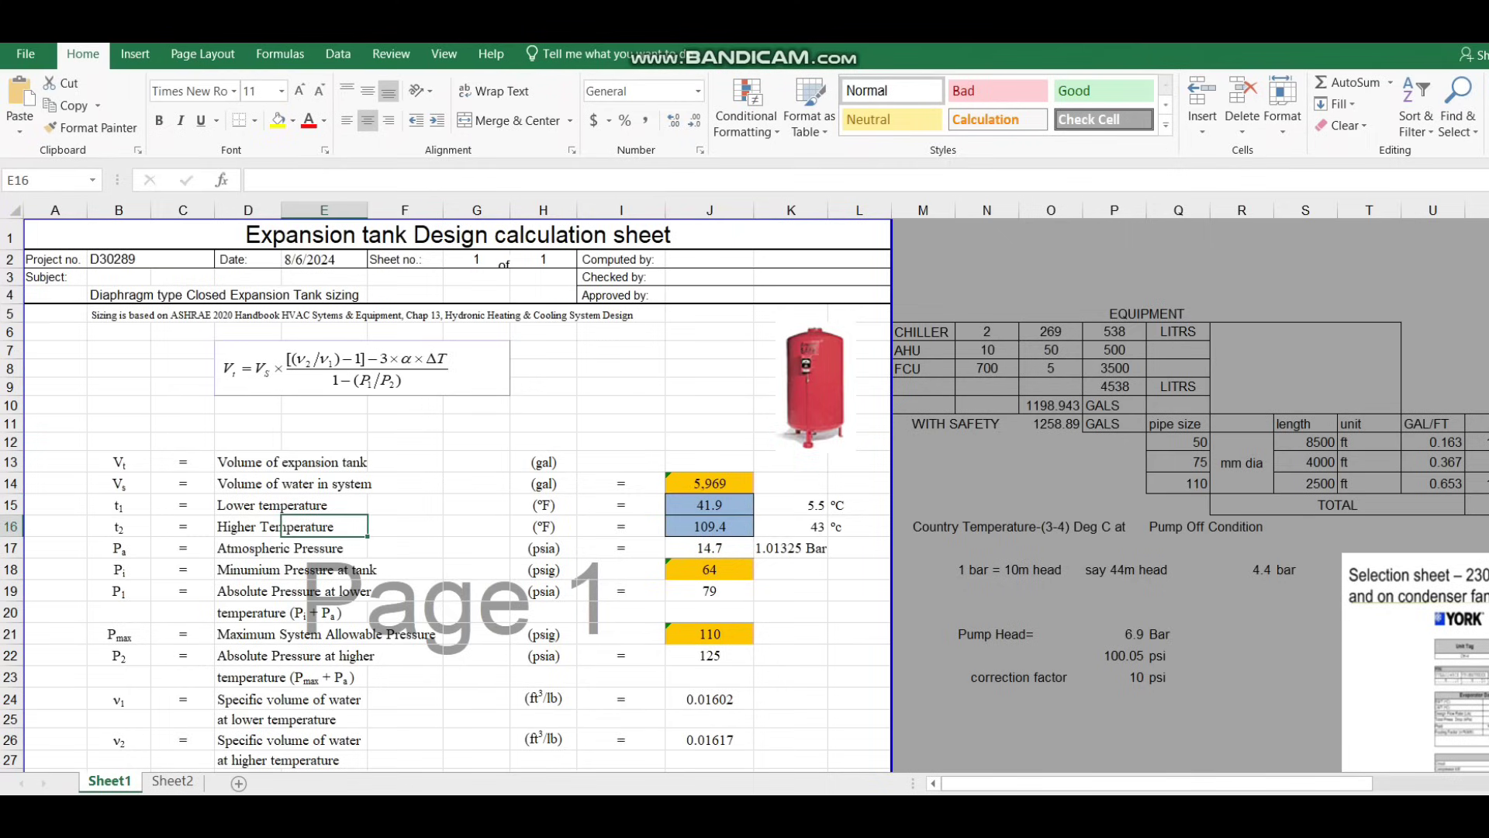
click(709, 526)
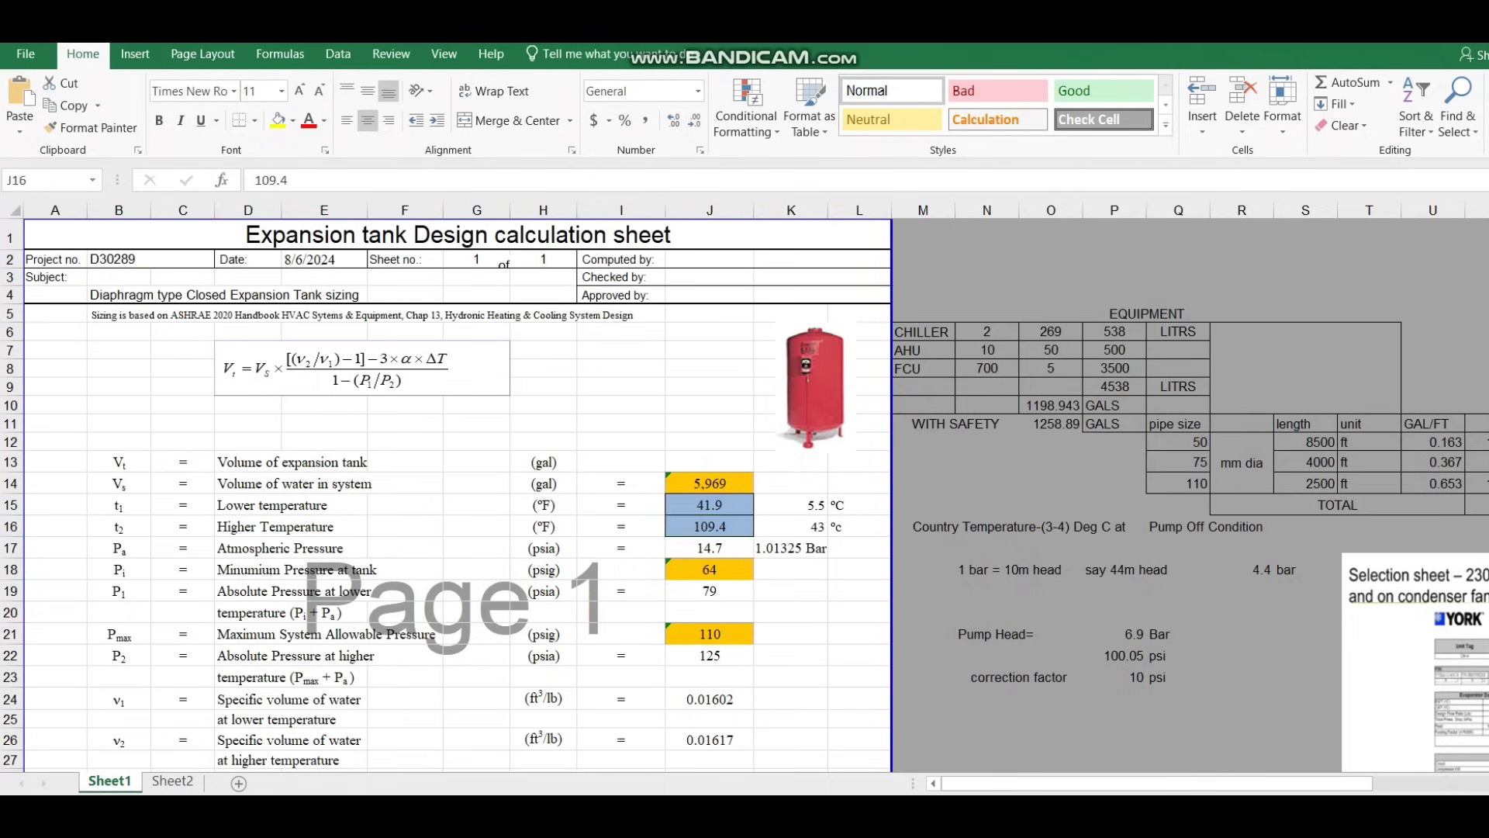
- Switch to the green building regulations PDF, go to page 56, highlight the outdoor dry bulb temperature, and clear the marks
key(alt+Tab)
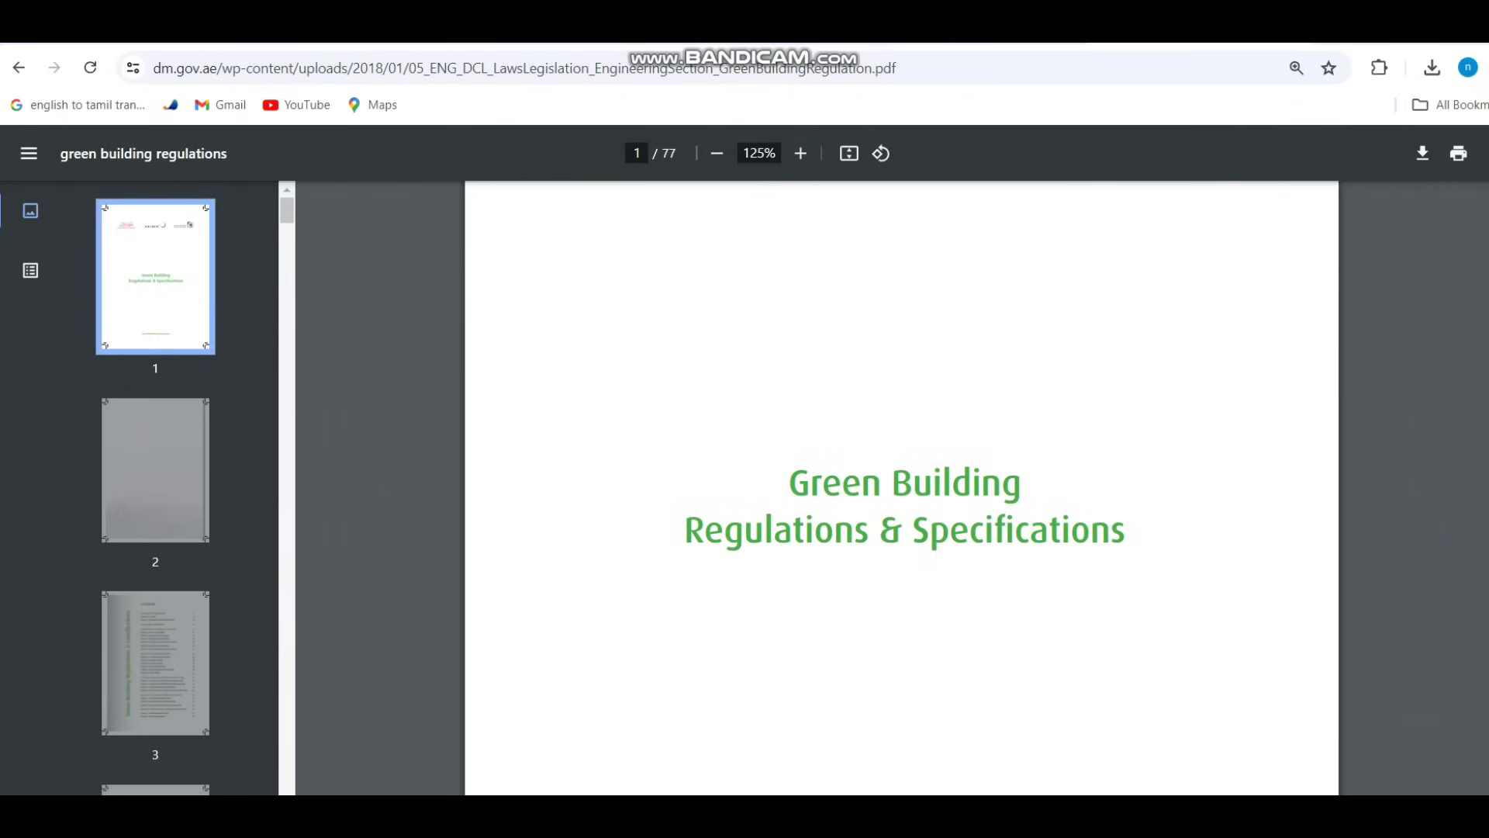
click(637, 153)
text(56)
key(Return)
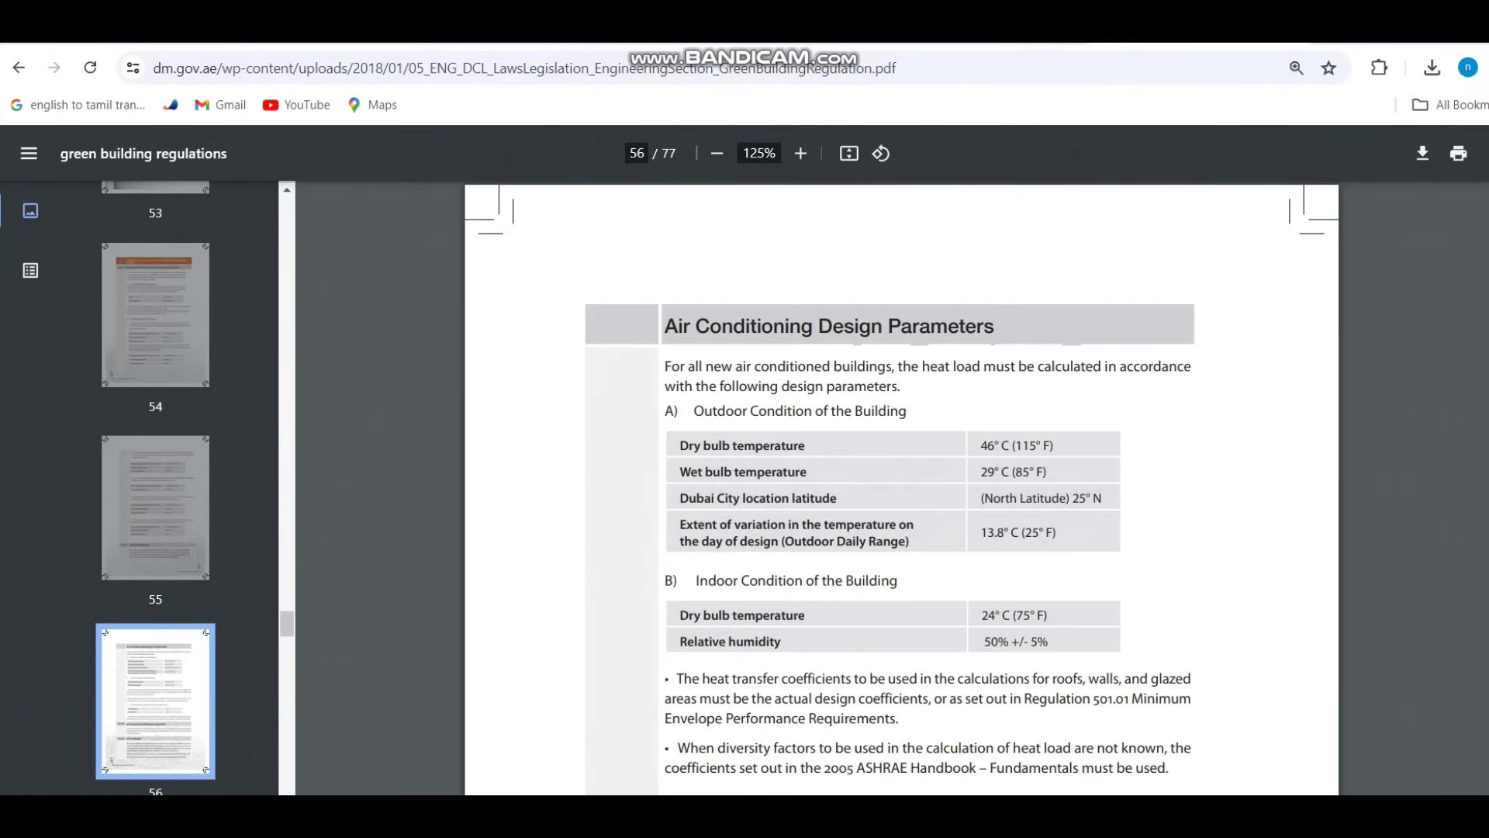
drag(691, 458, 787, 457)
mouse_move(1040, 429)
mouse_down()
mouse_move(959, 446)
mouse_move(1067, 449)
mouse_move(1016, 431)
mouse_up()
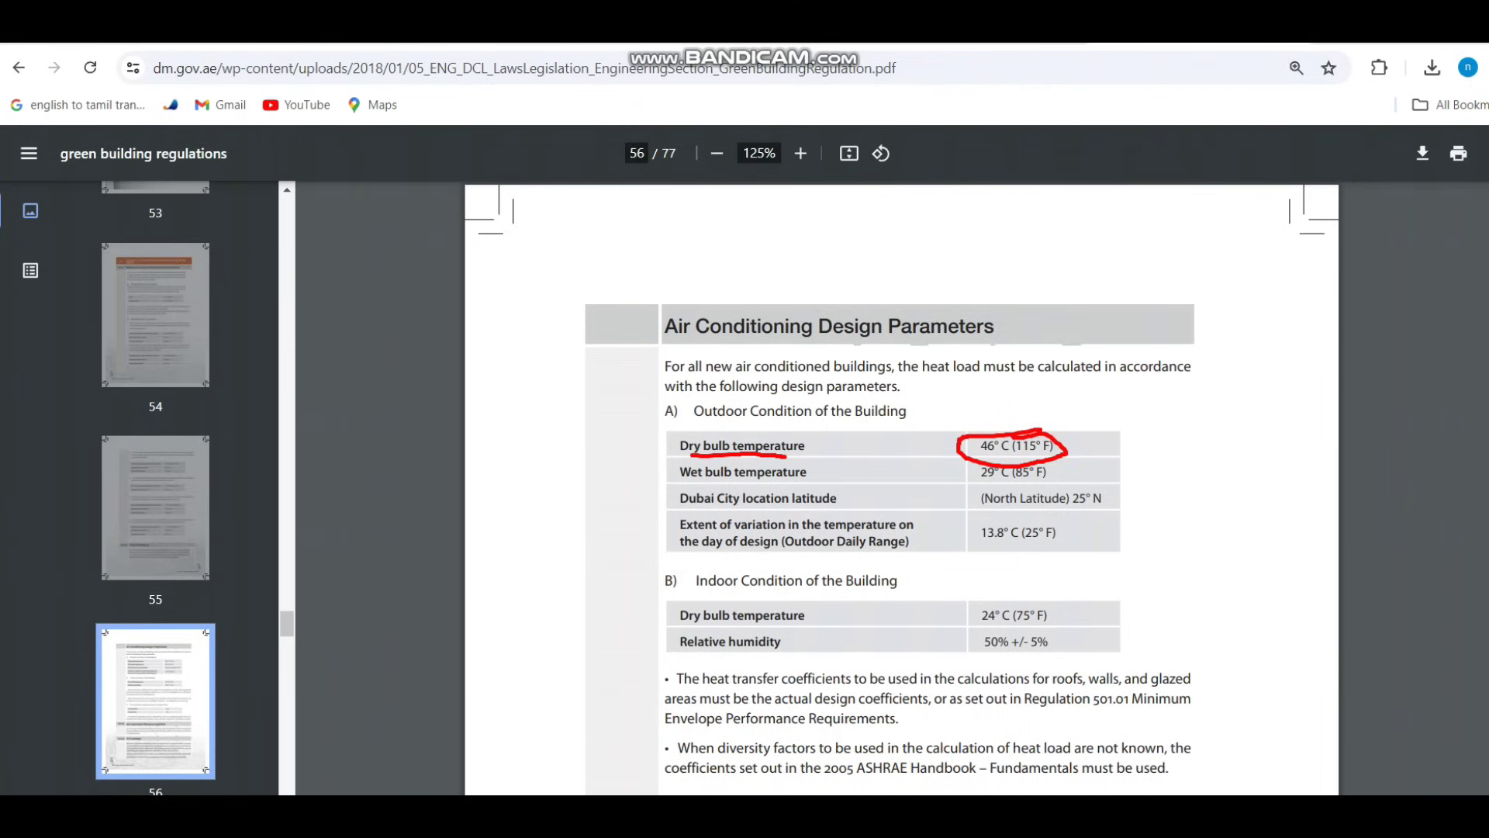
key(Escape)
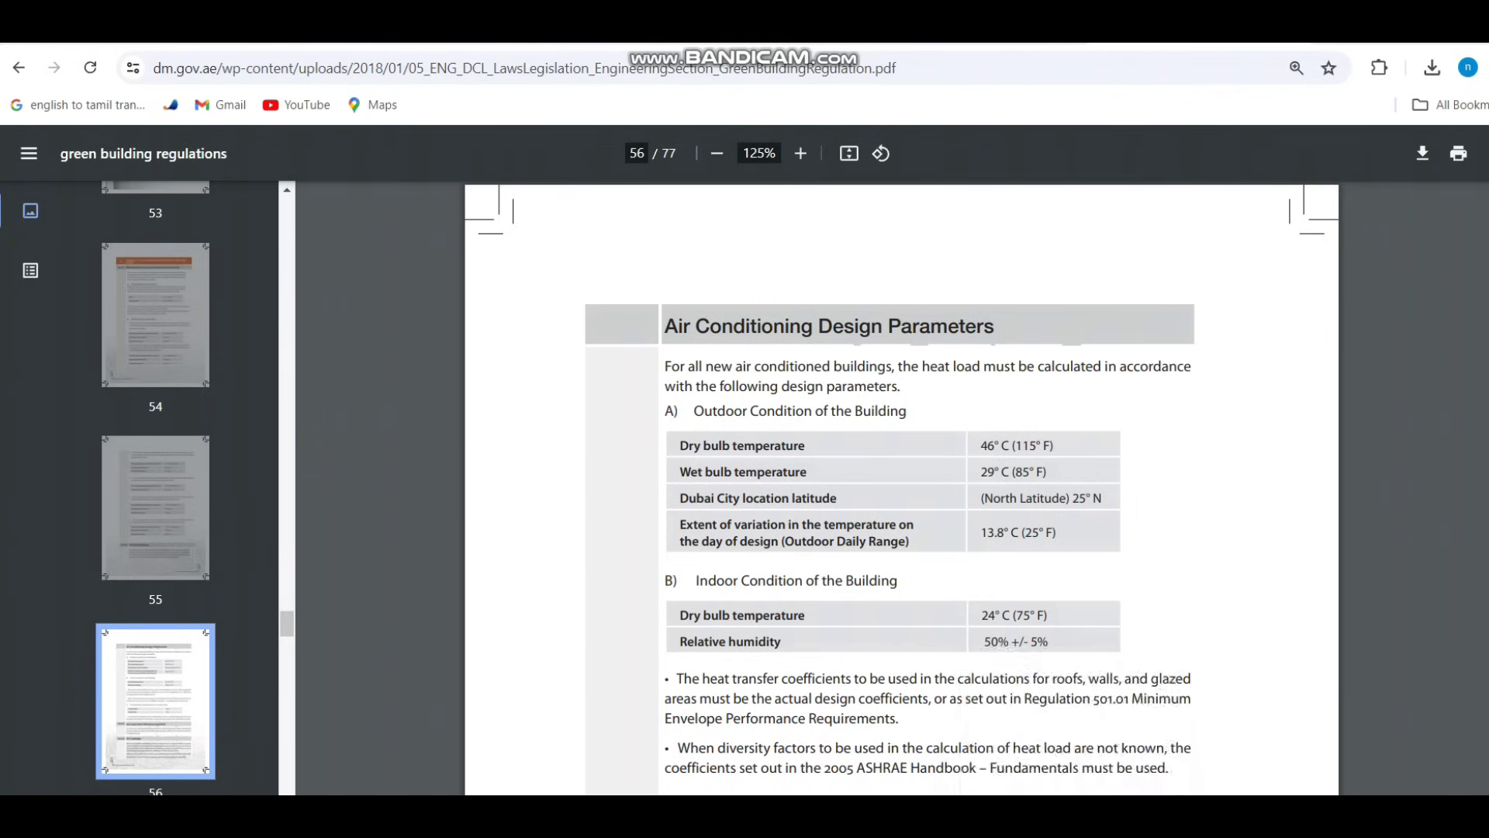
- Return to the Excel sheet and review the higher temperature in °C and °F with the country temperature note for pump-off condition
click(1024, 814)
click(791, 527)
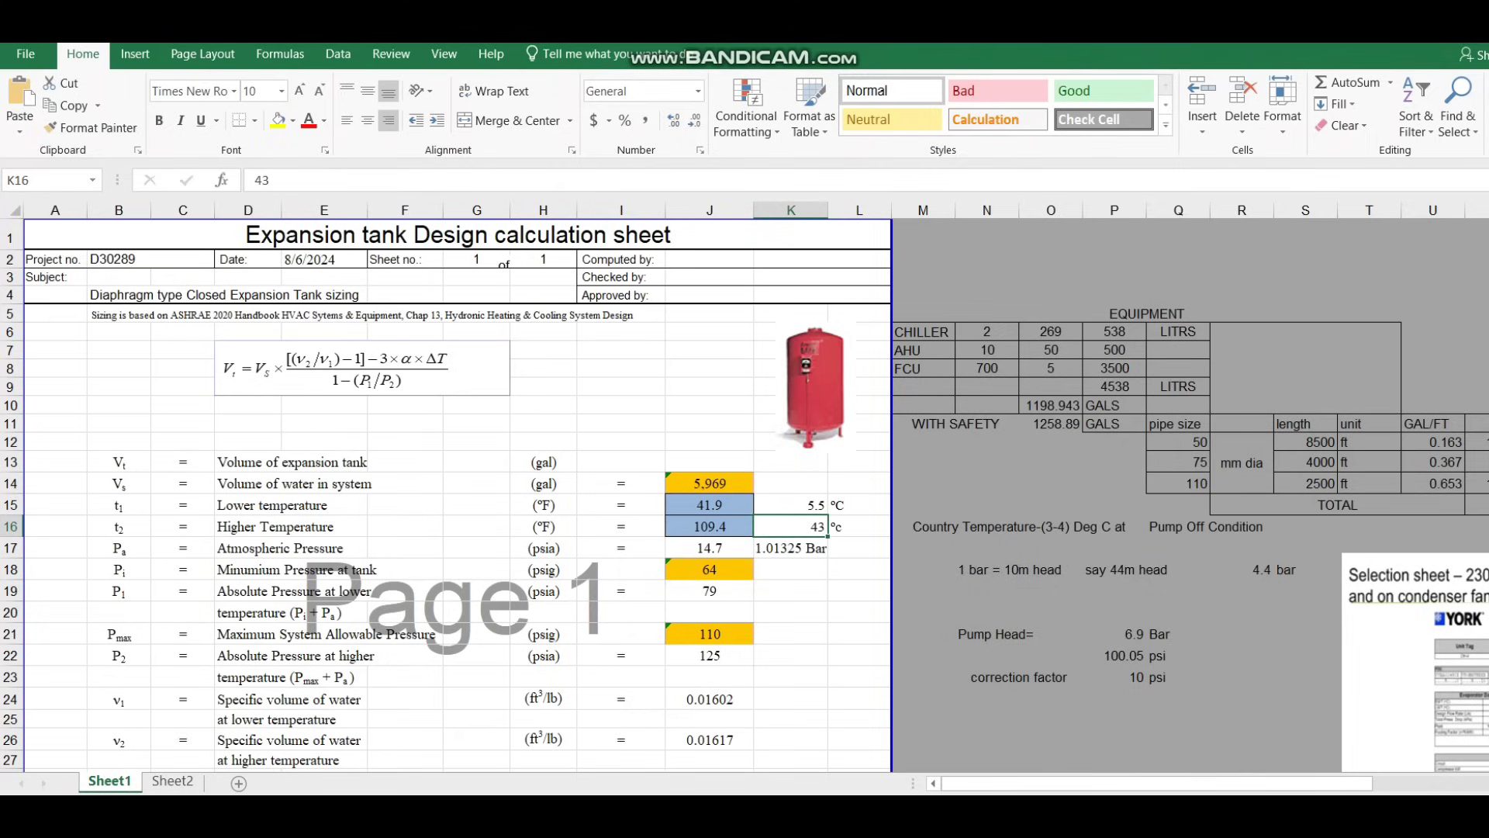
click(1019, 527)
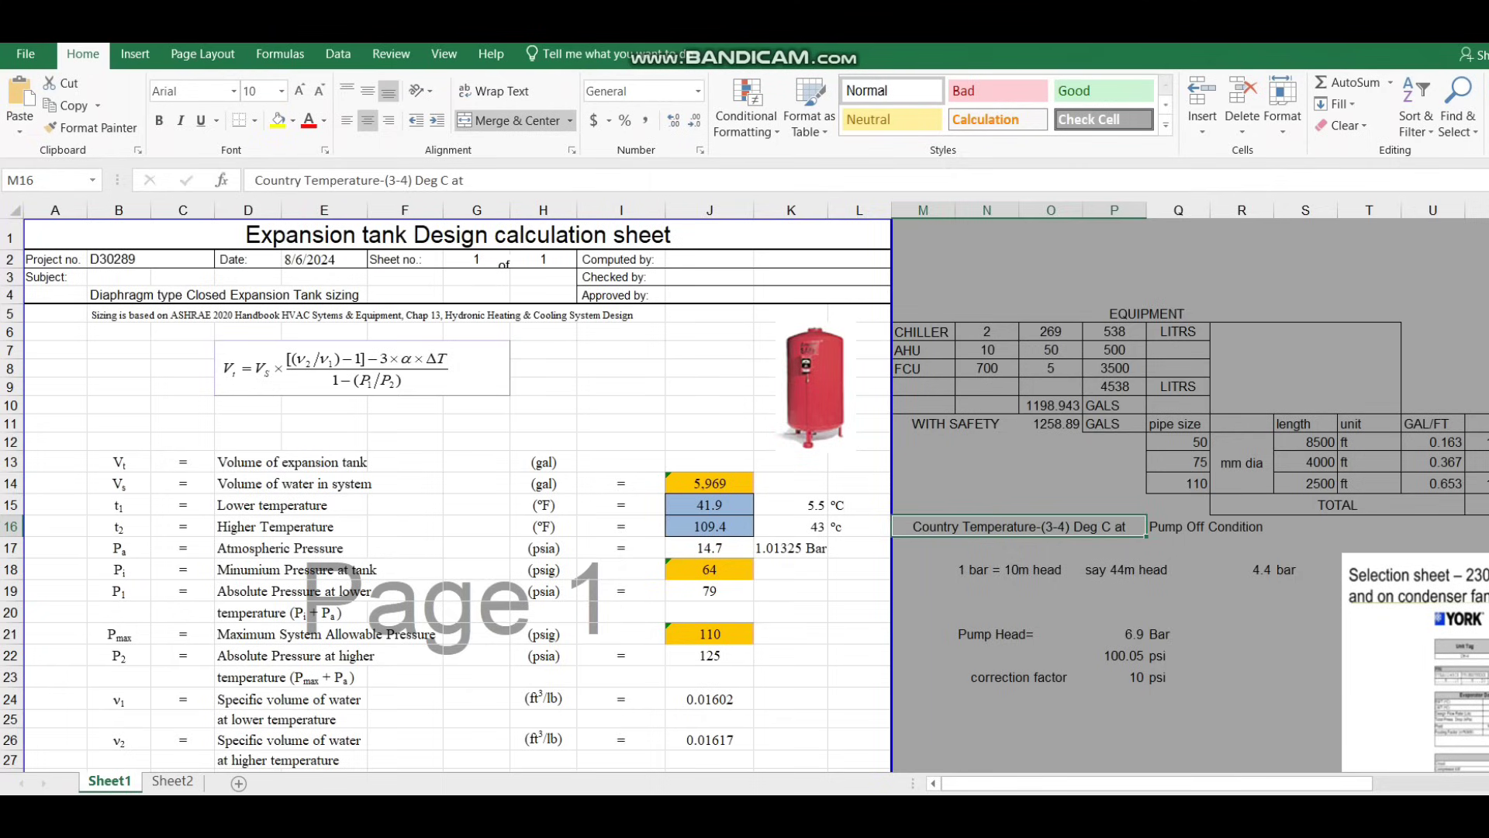
click(791, 527)
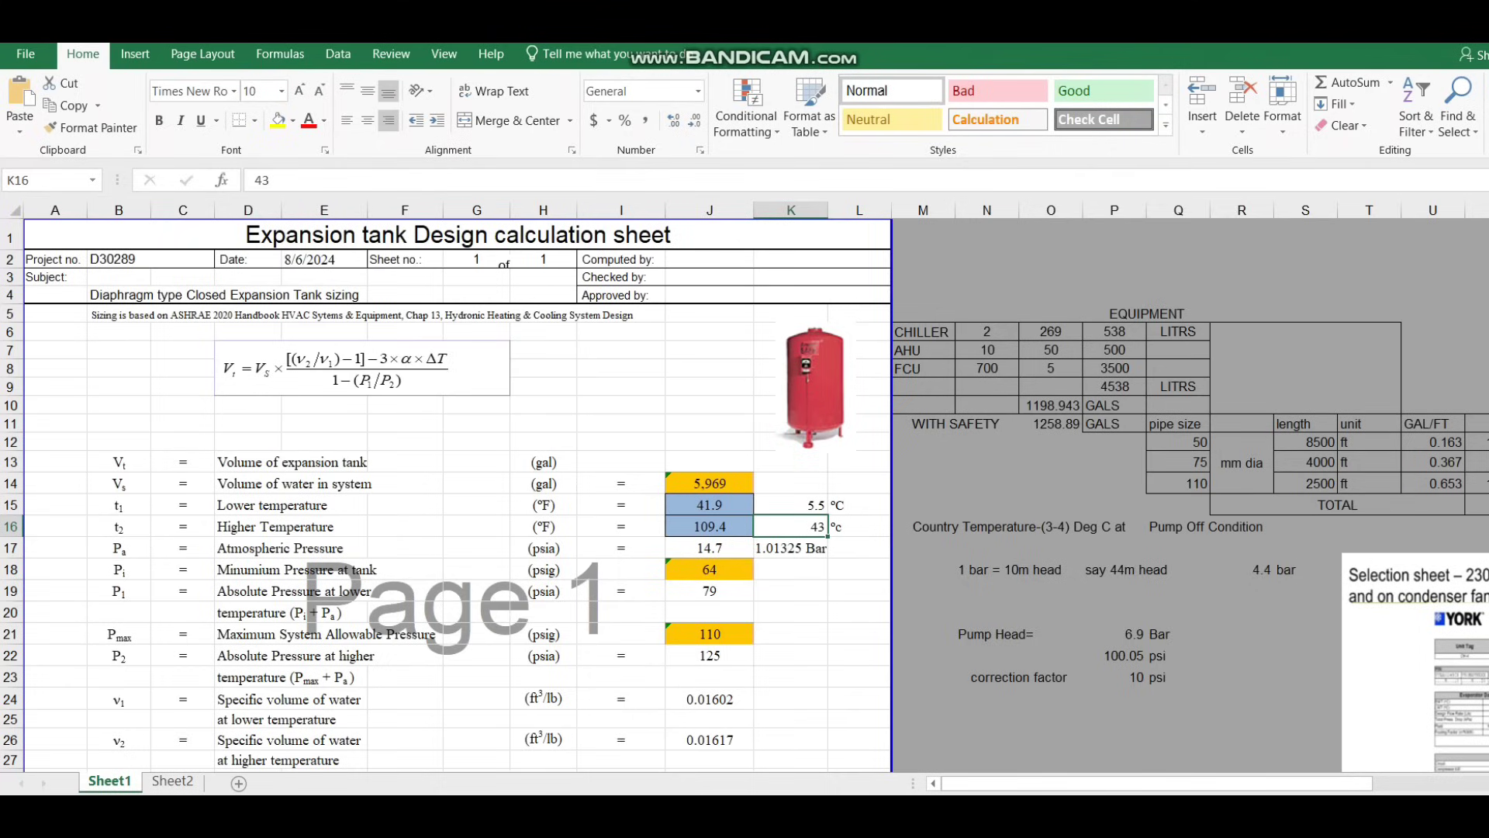
click(710, 527)
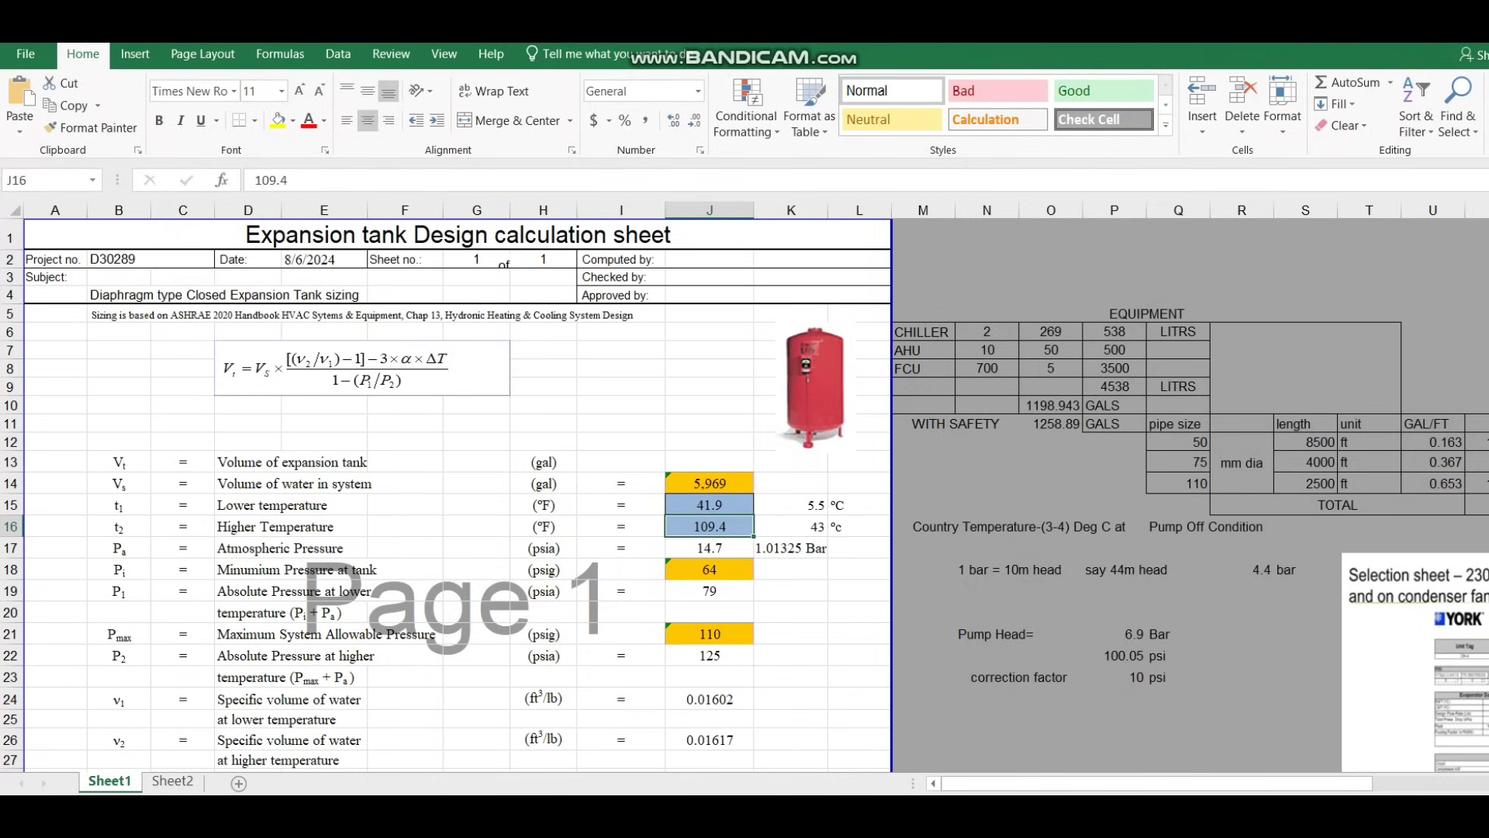
- Review the atmospheric pressure entry in psia and bar, and inspect the formula for the minimum pressure at the tank
click(281, 548)
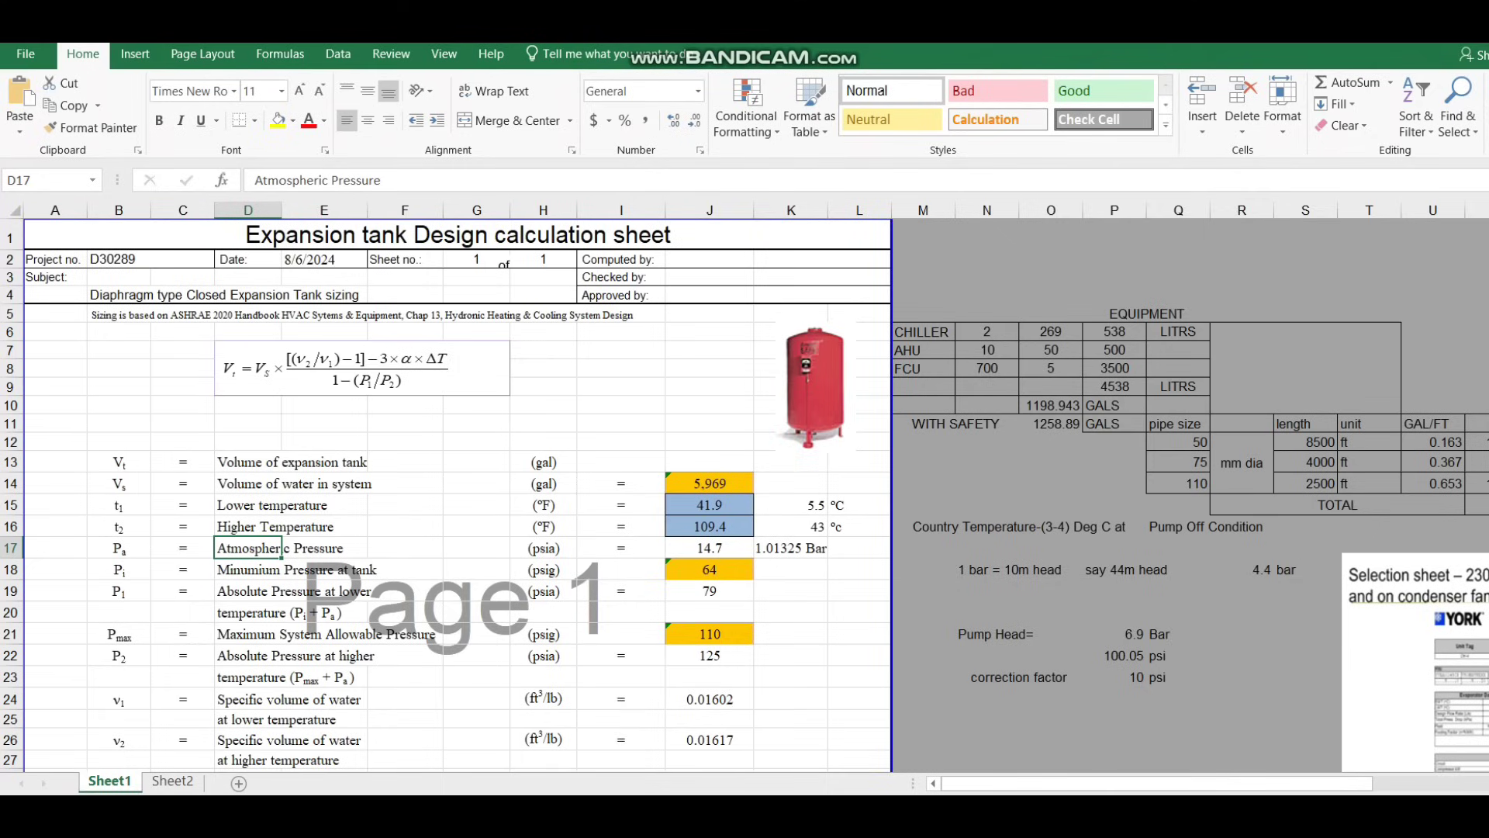
click(119, 547)
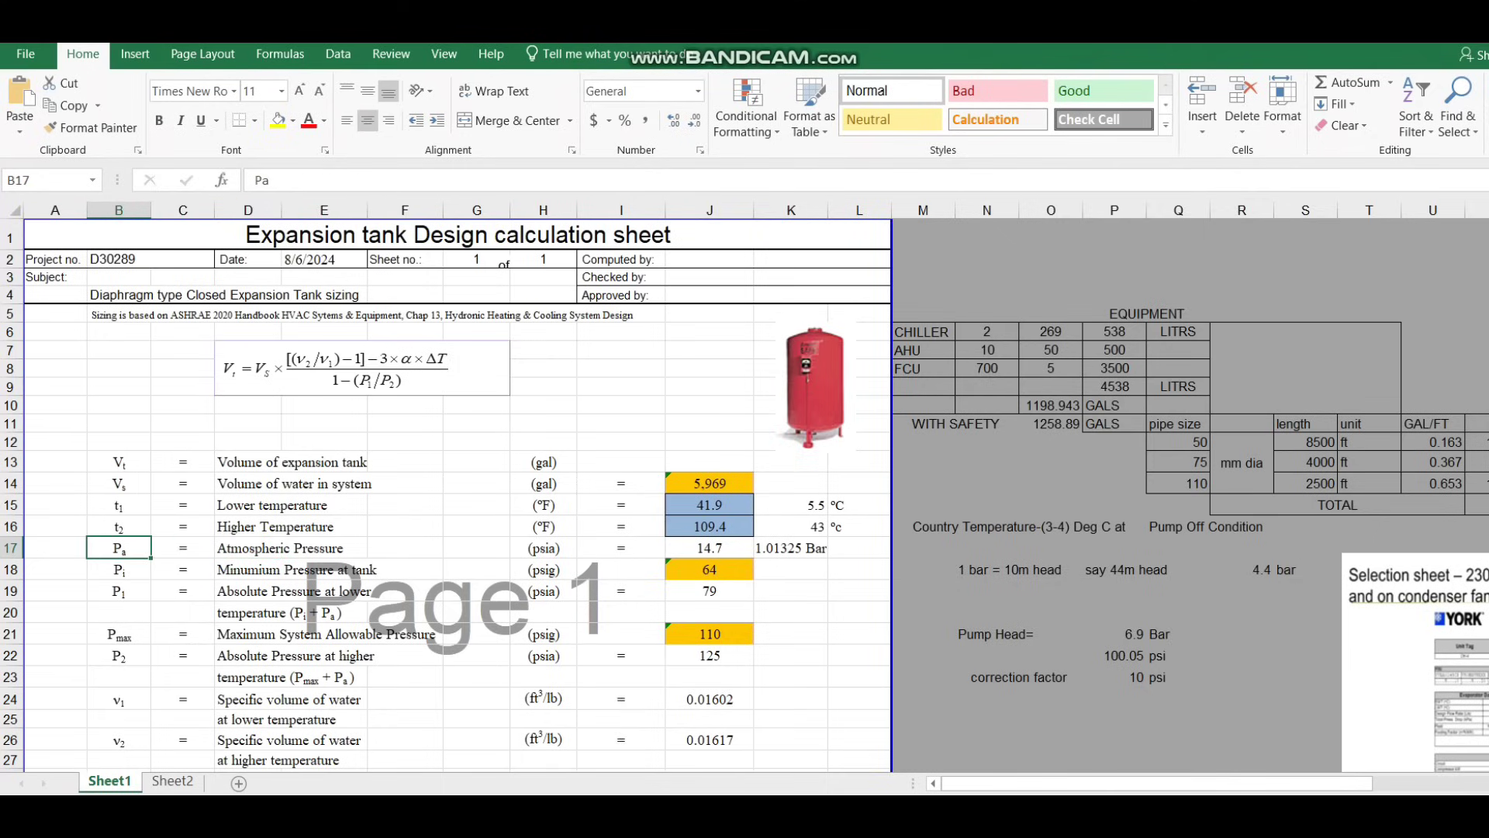
click(790, 548)
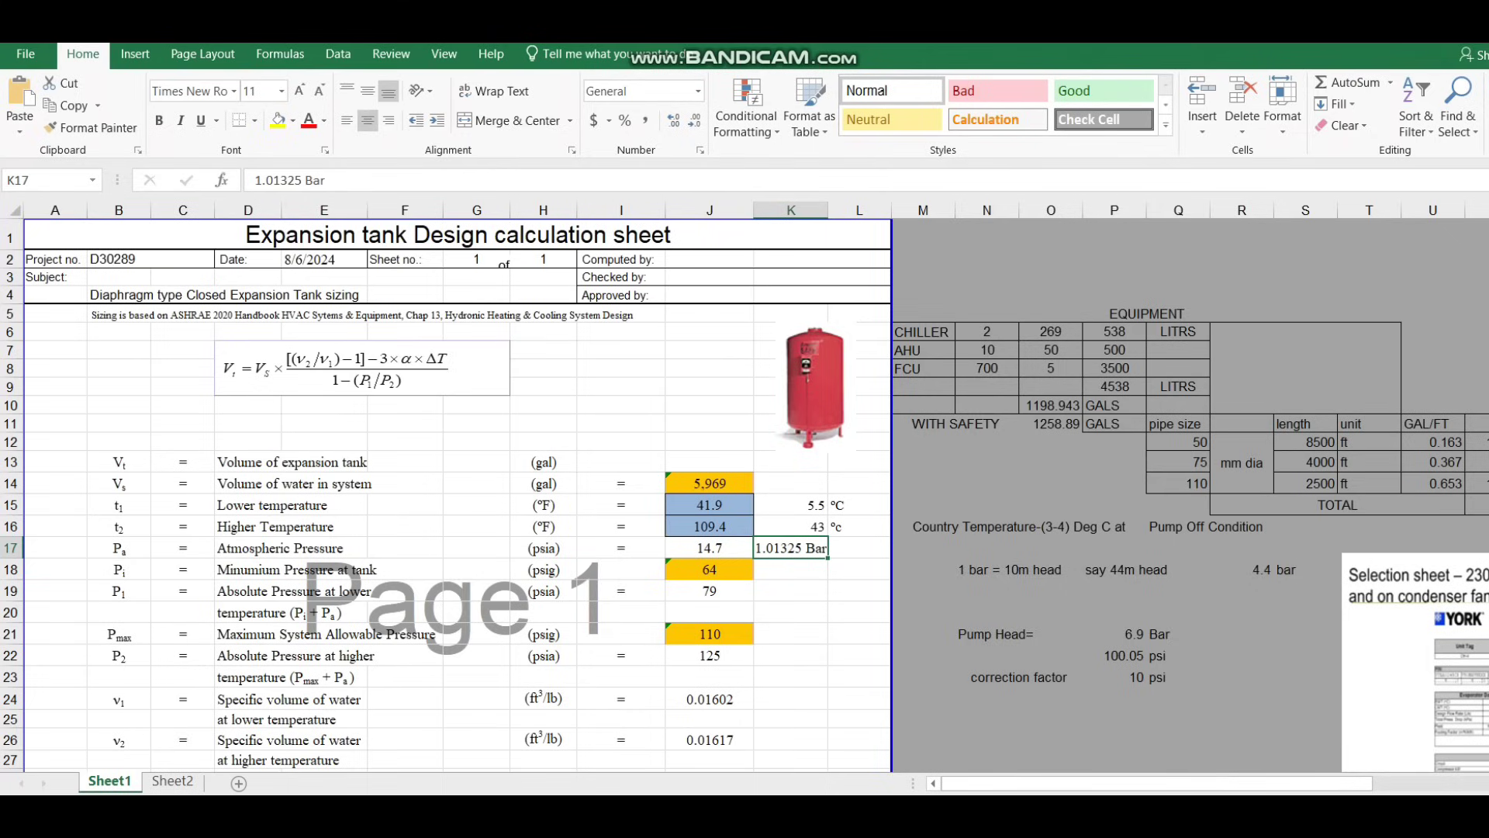
click(709, 549)
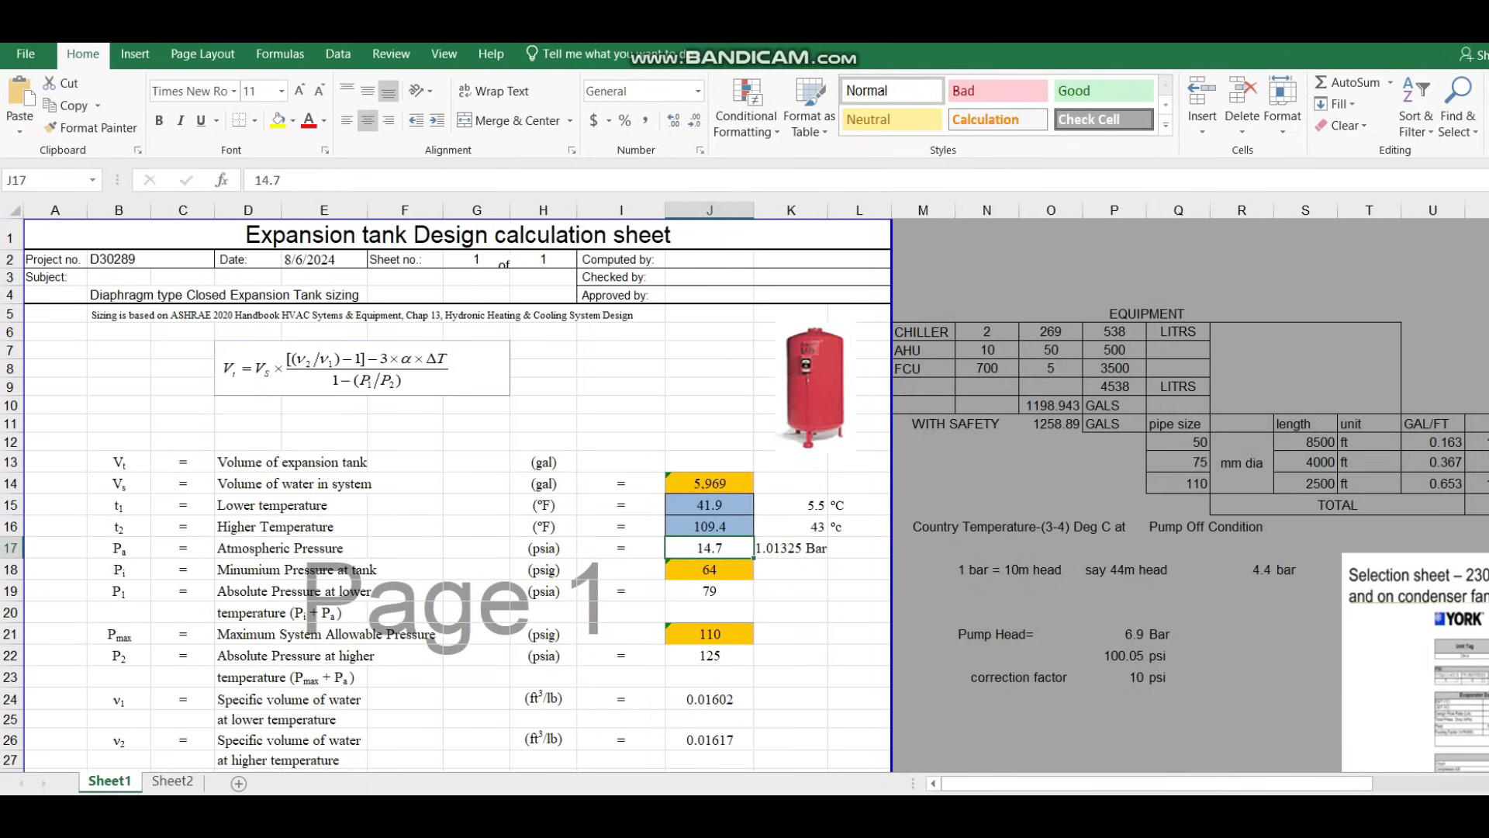
click(282, 570)
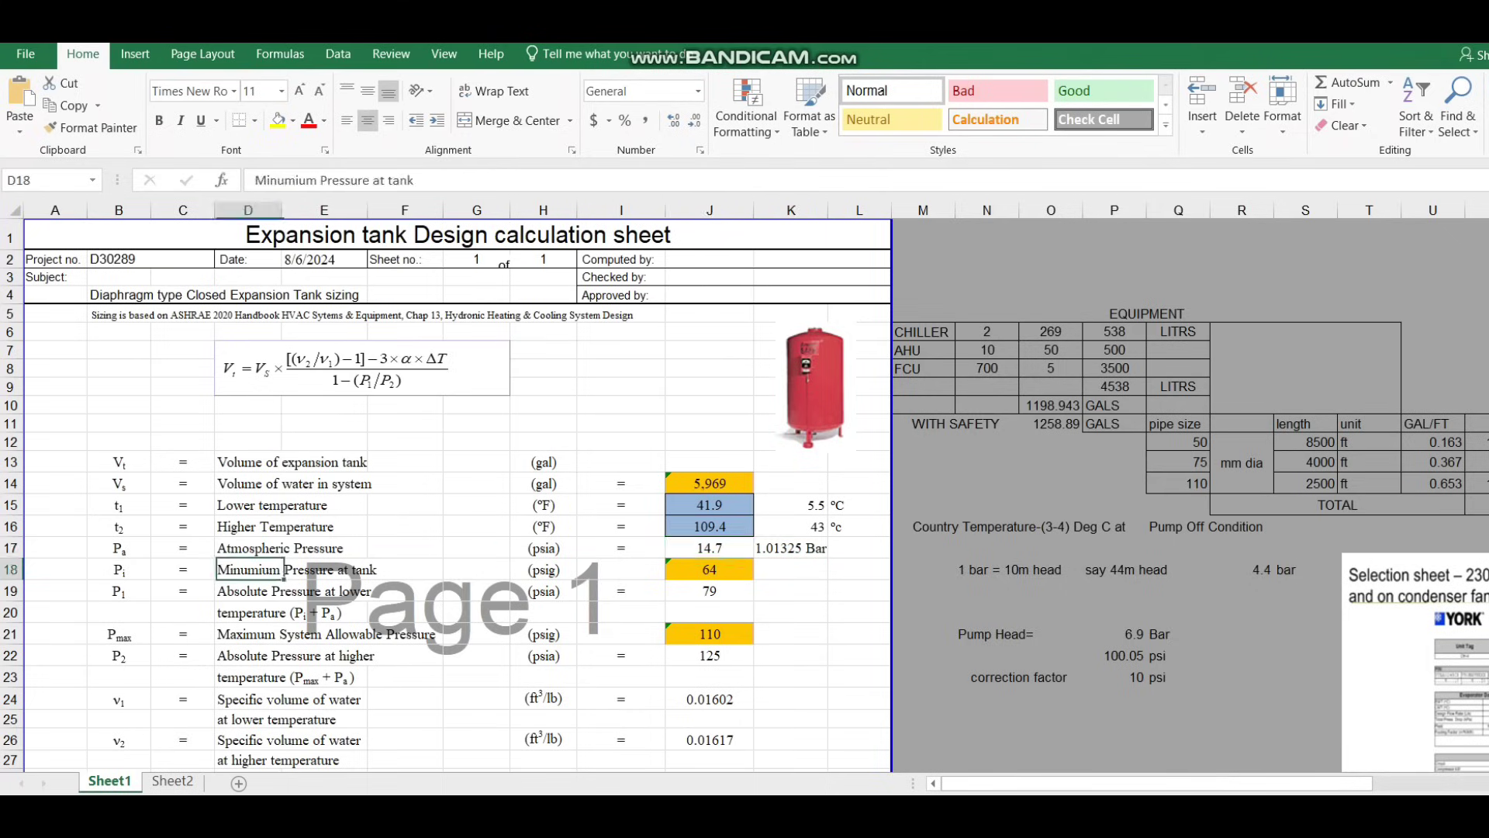
click(708, 570)
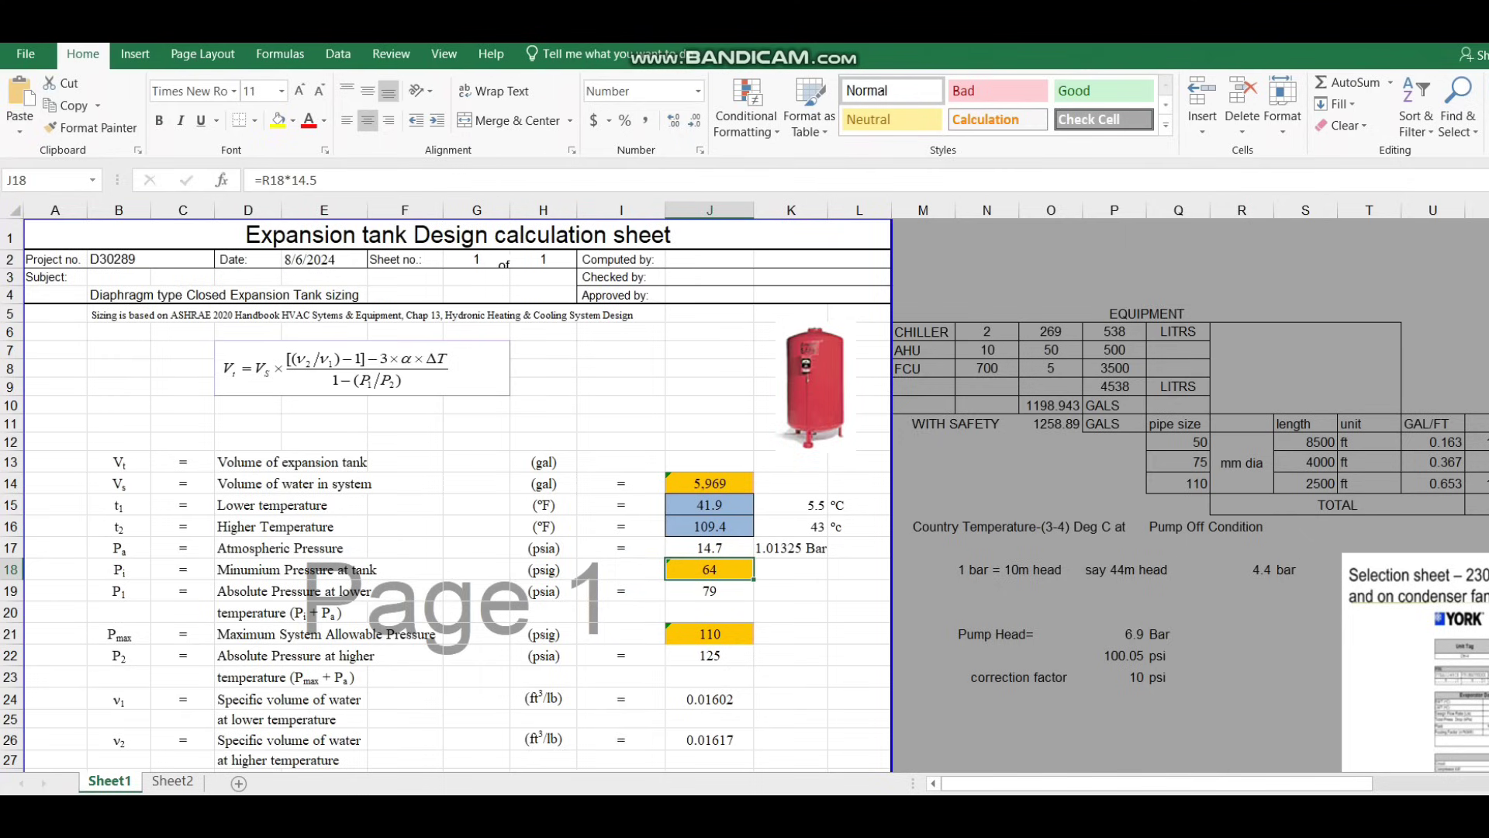
- Switch to the Paint building sketch, draw a box on the ground floor, tick the rooftop room and connect a small box beside it
key(alt+Tab)
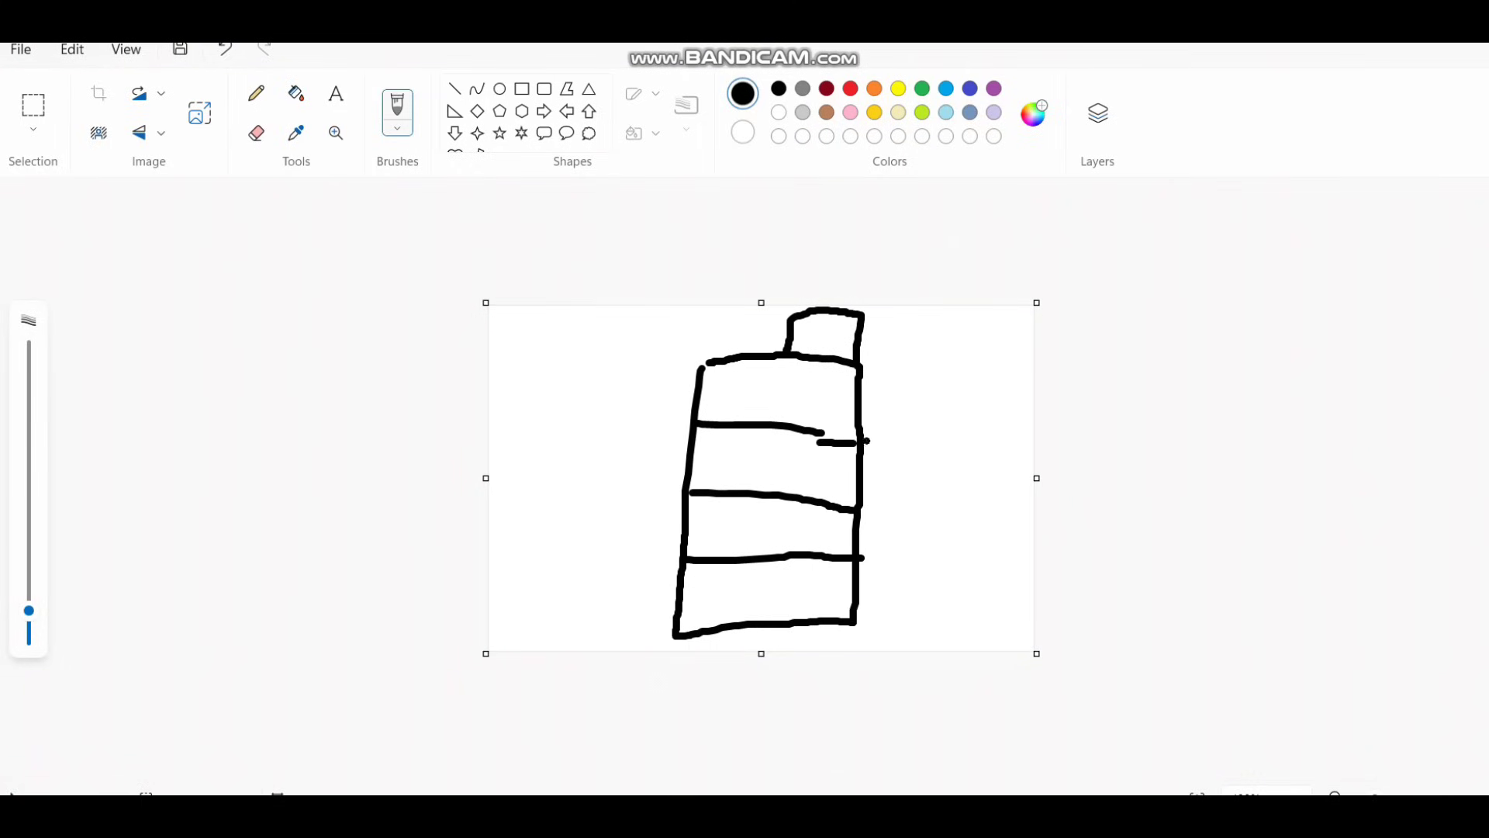
click(746, 523)
drag(695, 593, 689, 626)
mouse_move(705, 573)
mouse_down()
mouse_move(693, 619)
mouse_move(733, 630)
mouse_move(726, 571)
mouse_move(705, 567)
mouse_up()
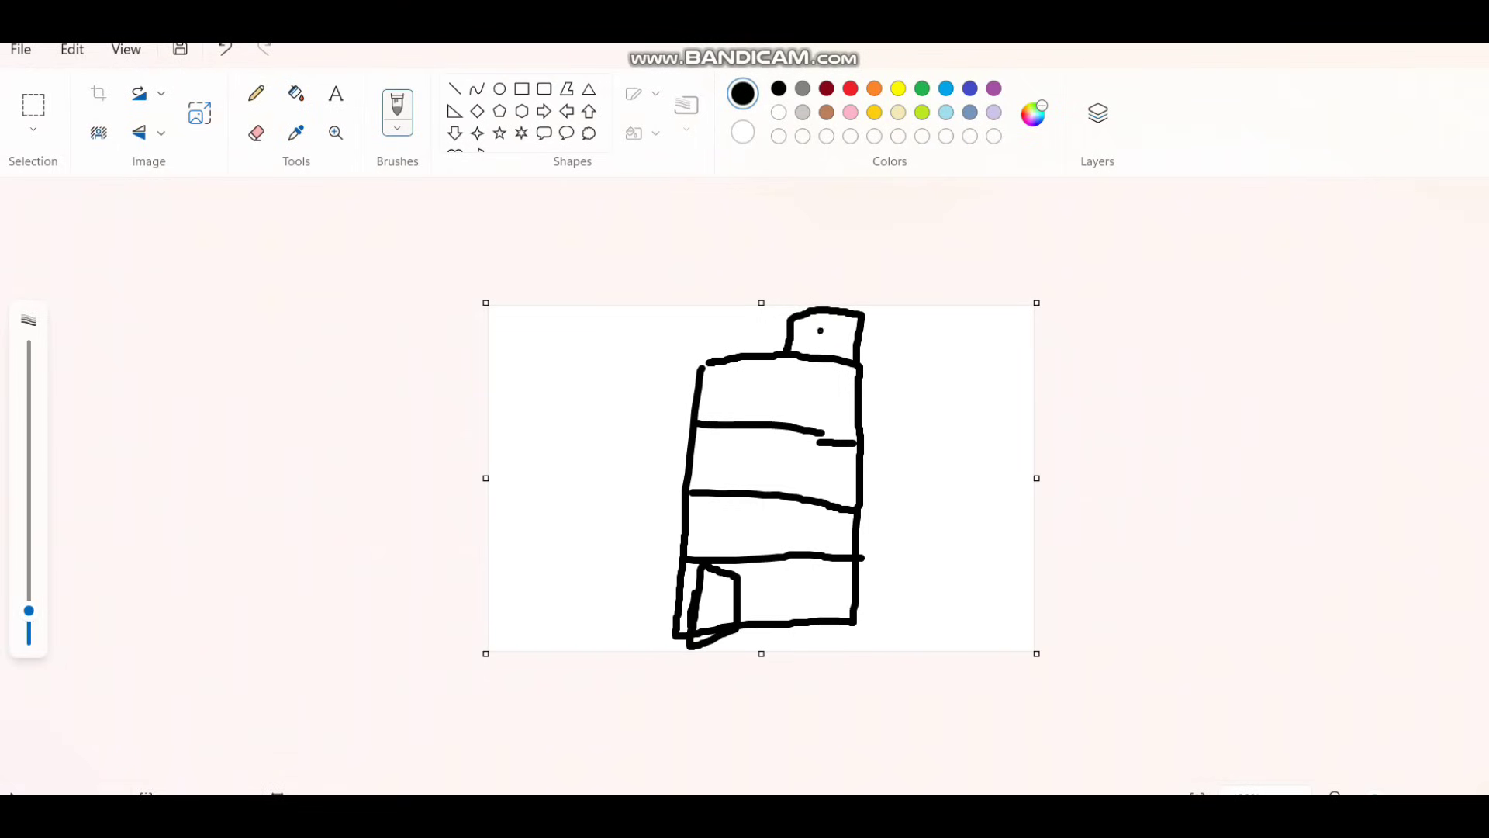
drag(819, 330, 859, 315)
mouse_move(751, 325)
mouse_down()
mouse_move(710, 354)
mouse_move(750, 326)
mouse_move(809, 330)
mouse_up()
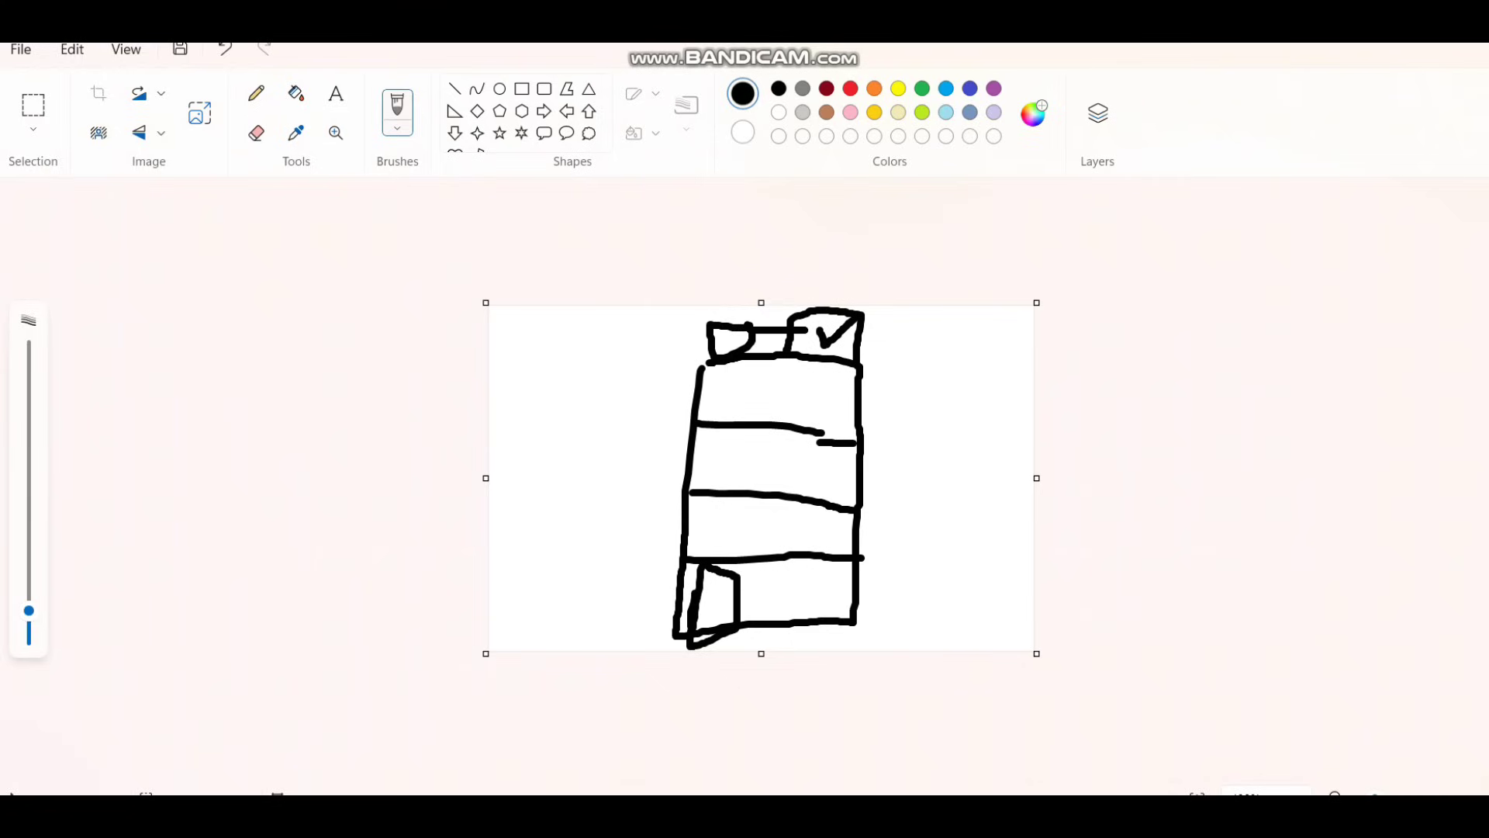
- Draw the pipe riser from the ticked ground-floor box to the rooftop room and mark its vertical height with a ticked dimension line
drag(705, 581, 736, 567)
mouse_move(725, 595)
mouse_down()
mouse_move(804, 588)
mouse_move(866, 427)
mouse_move(871, 351)
mouse_move(812, 338)
mouse_move(867, 375)
mouse_up()
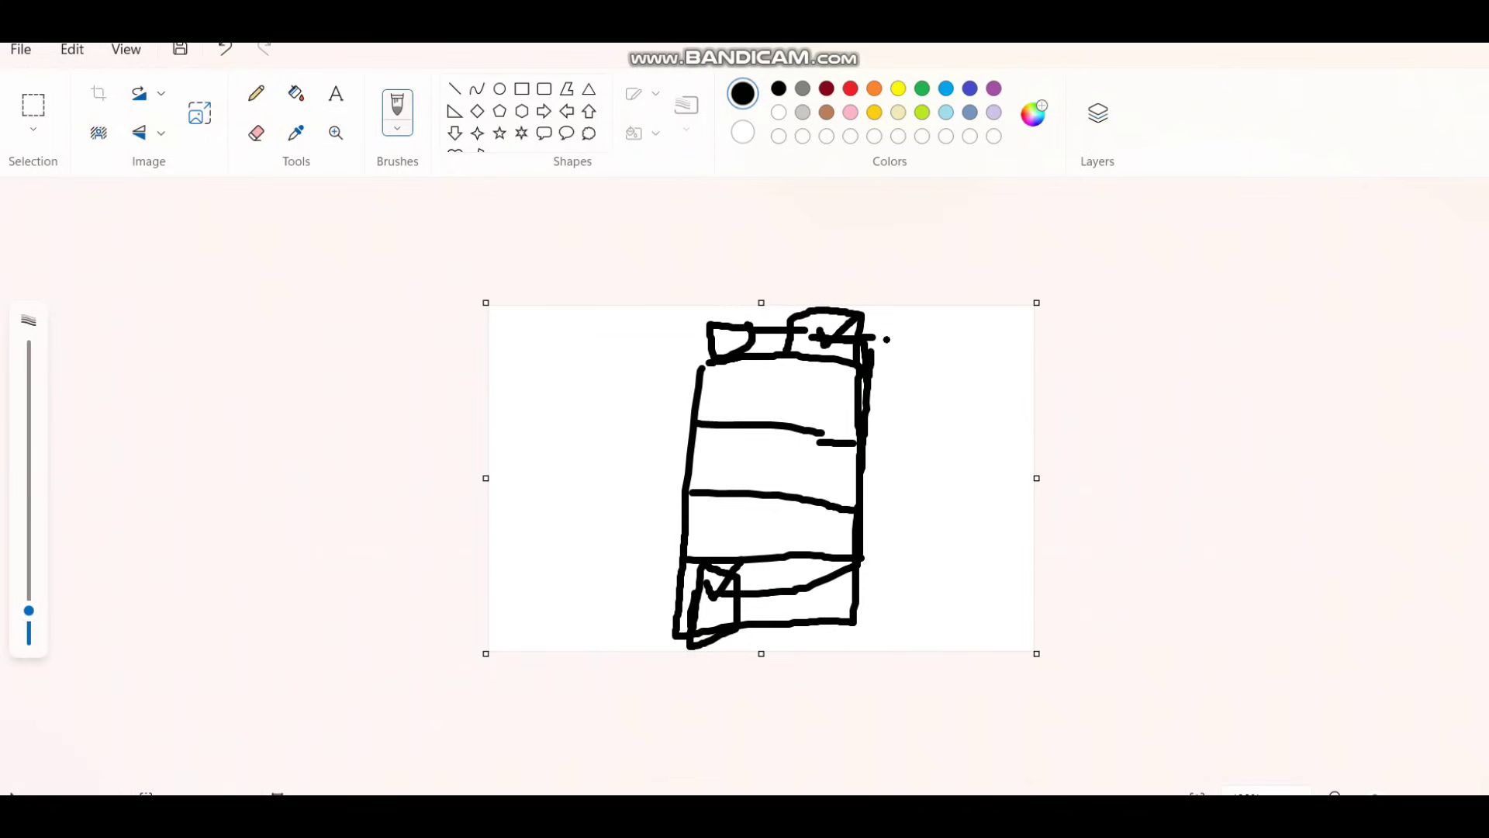
mouse_move(887, 339)
mouse_down()
mouse_move(917, 343)
mouse_move(893, 581)
mouse_move(872, 583)
mouse_move(912, 577)
mouse_up()
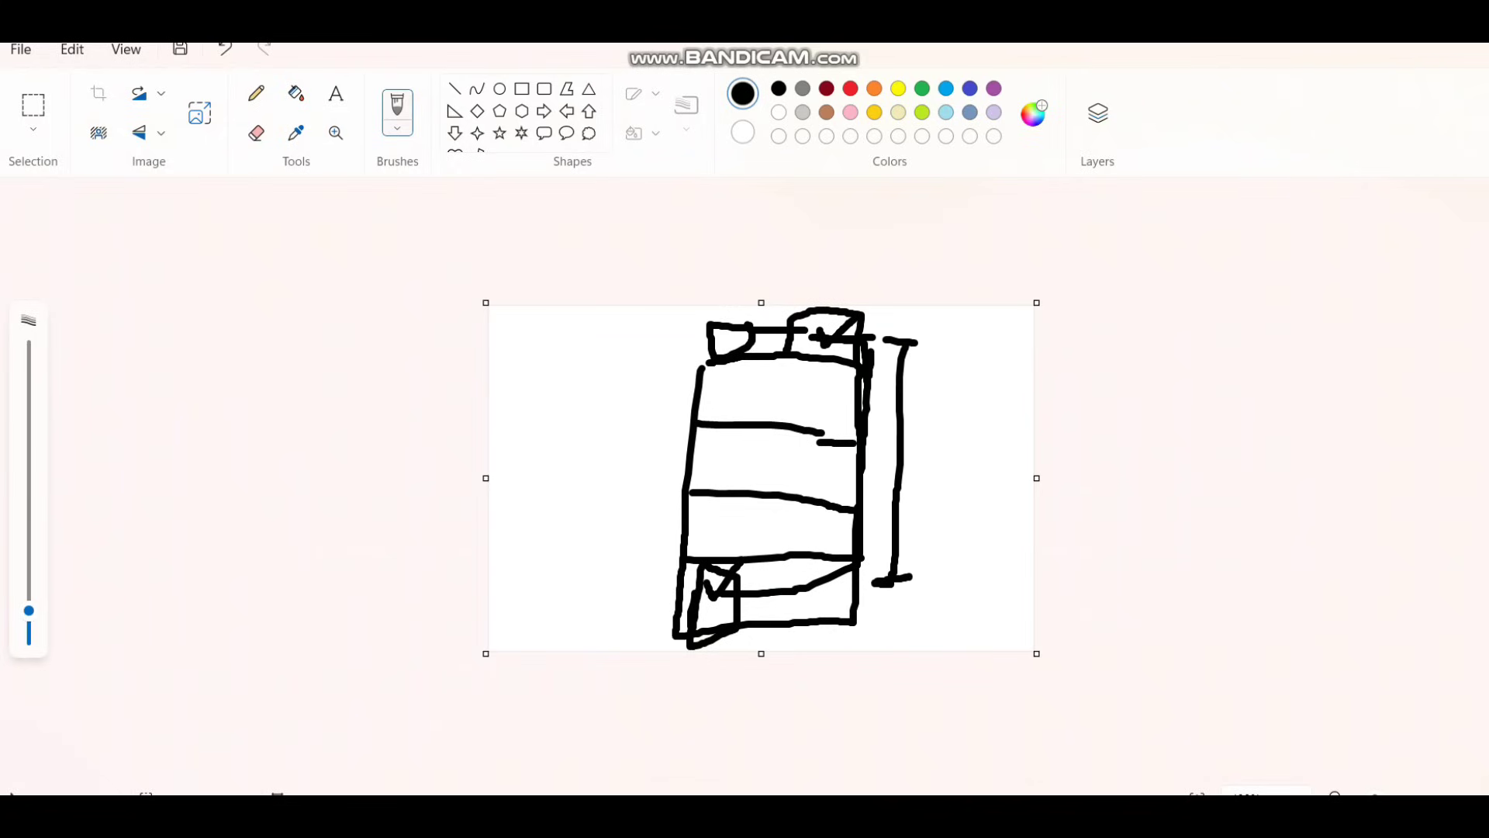
drag(918, 467, 970, 445)
- Emphasise the rooftop room and the riser with additional ticks, and draw a loop around the riser and its height line
drag(821, 342, 821, 350)
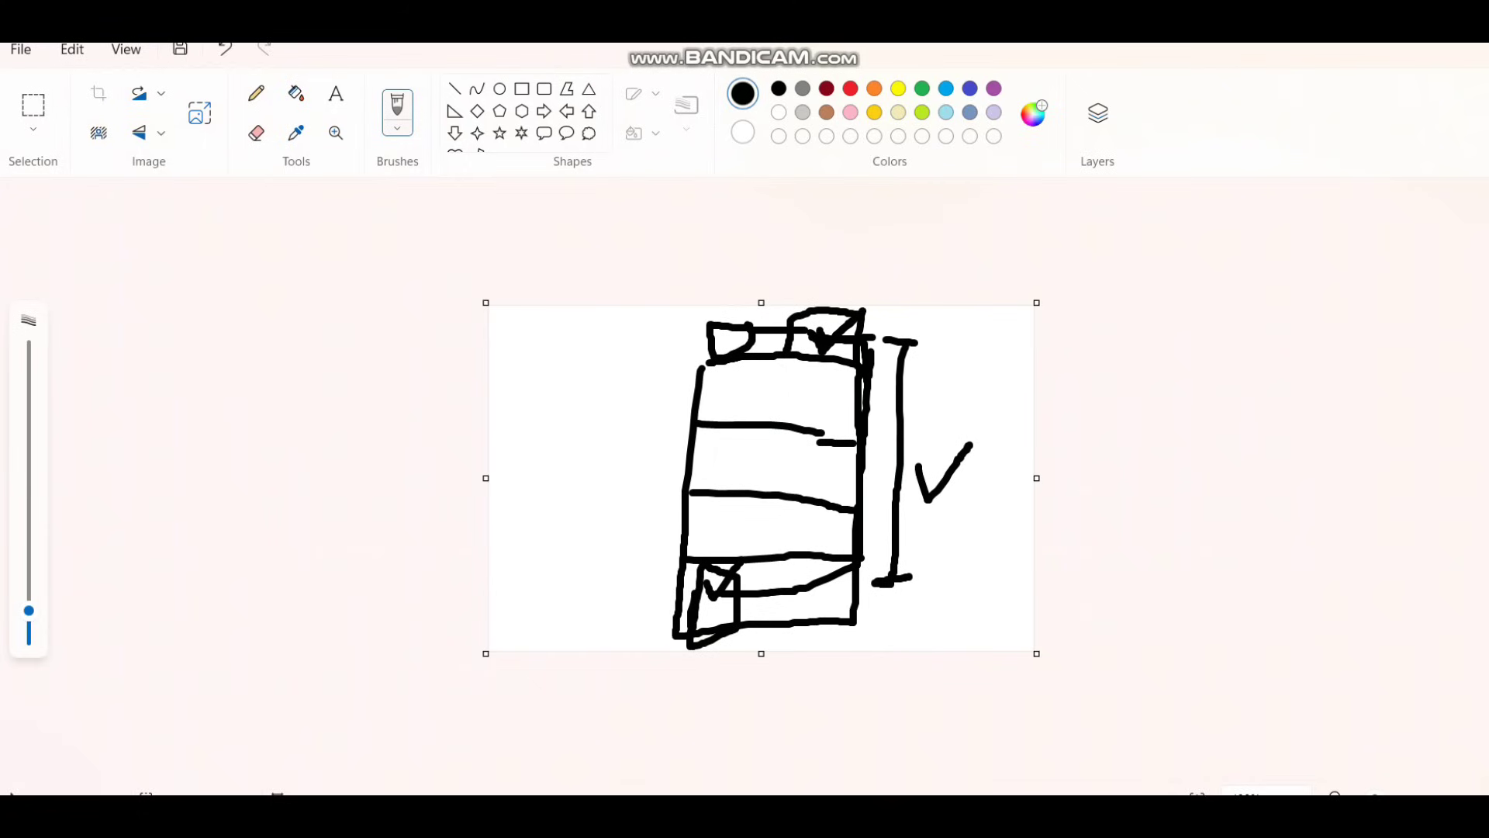
drag(865, 450, 935, 434)
drag(902, 379, 941, 391)
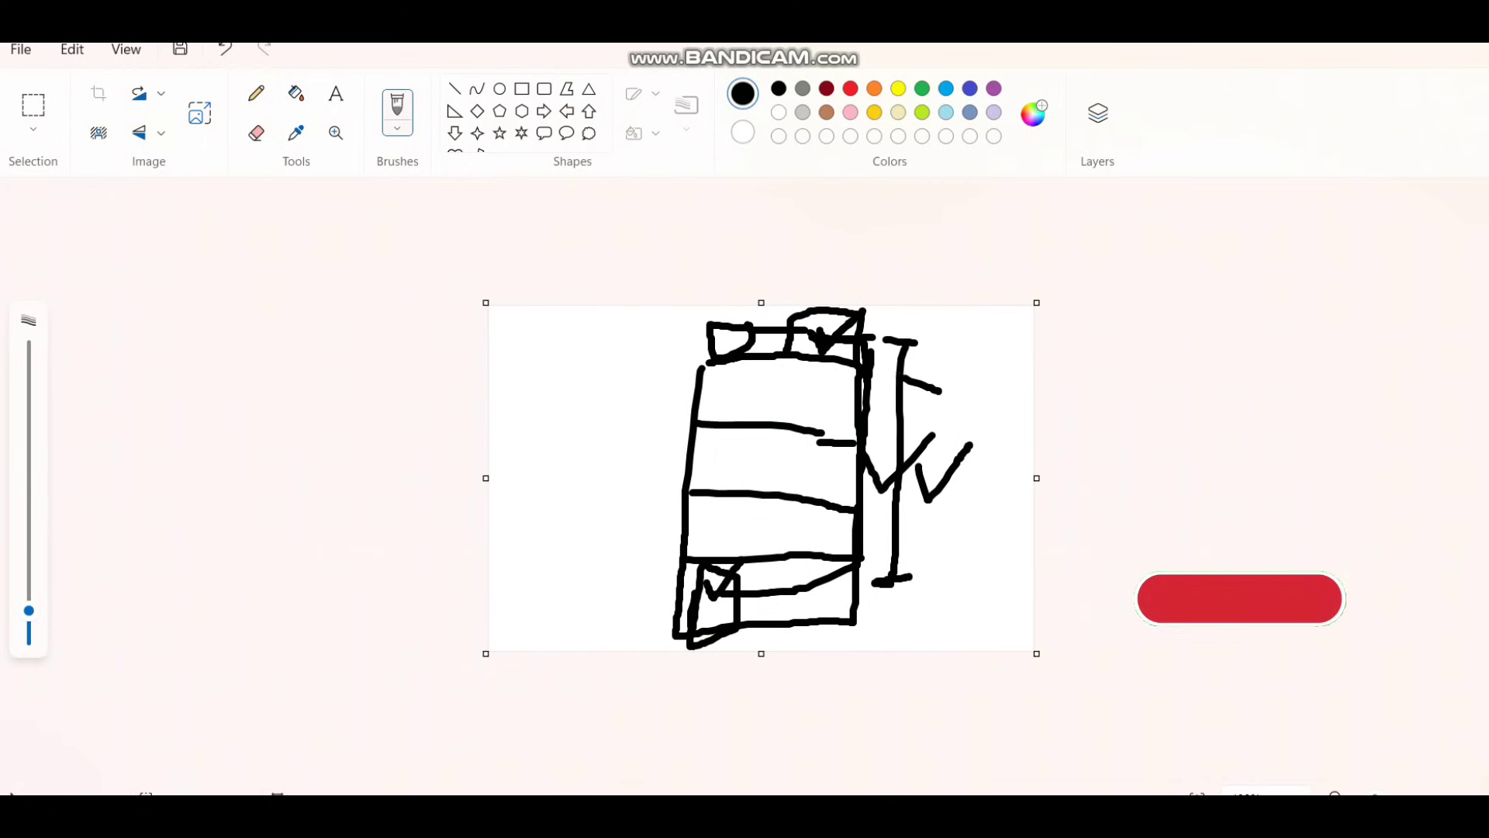
mouse_move(861, 366)
mouse_down()
mouse_move(853, 602)
mouse_move(926, 500)
mouse_up()
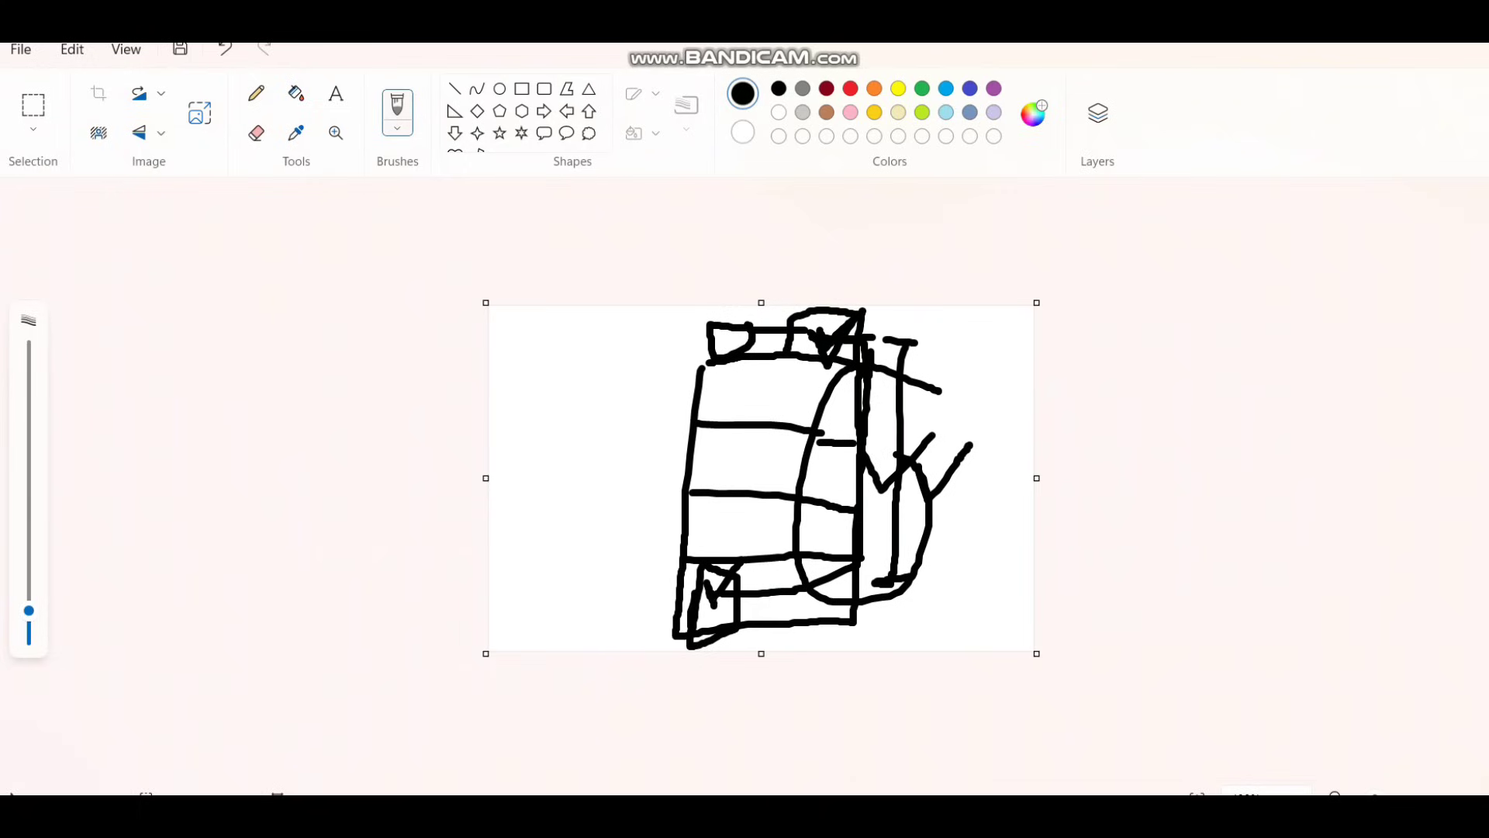
- Draw a vertical height line beside the building's outer wall, write 40 next to it and add a note beneath the number
mouse_move(634, 602)
mouse_down()
mouse_move(687, 601)
mouse_move(664, 600)
mouse_move(665, 378)
mouse_move(670, 323)
mouse_move(702, 318)
mouse_up()
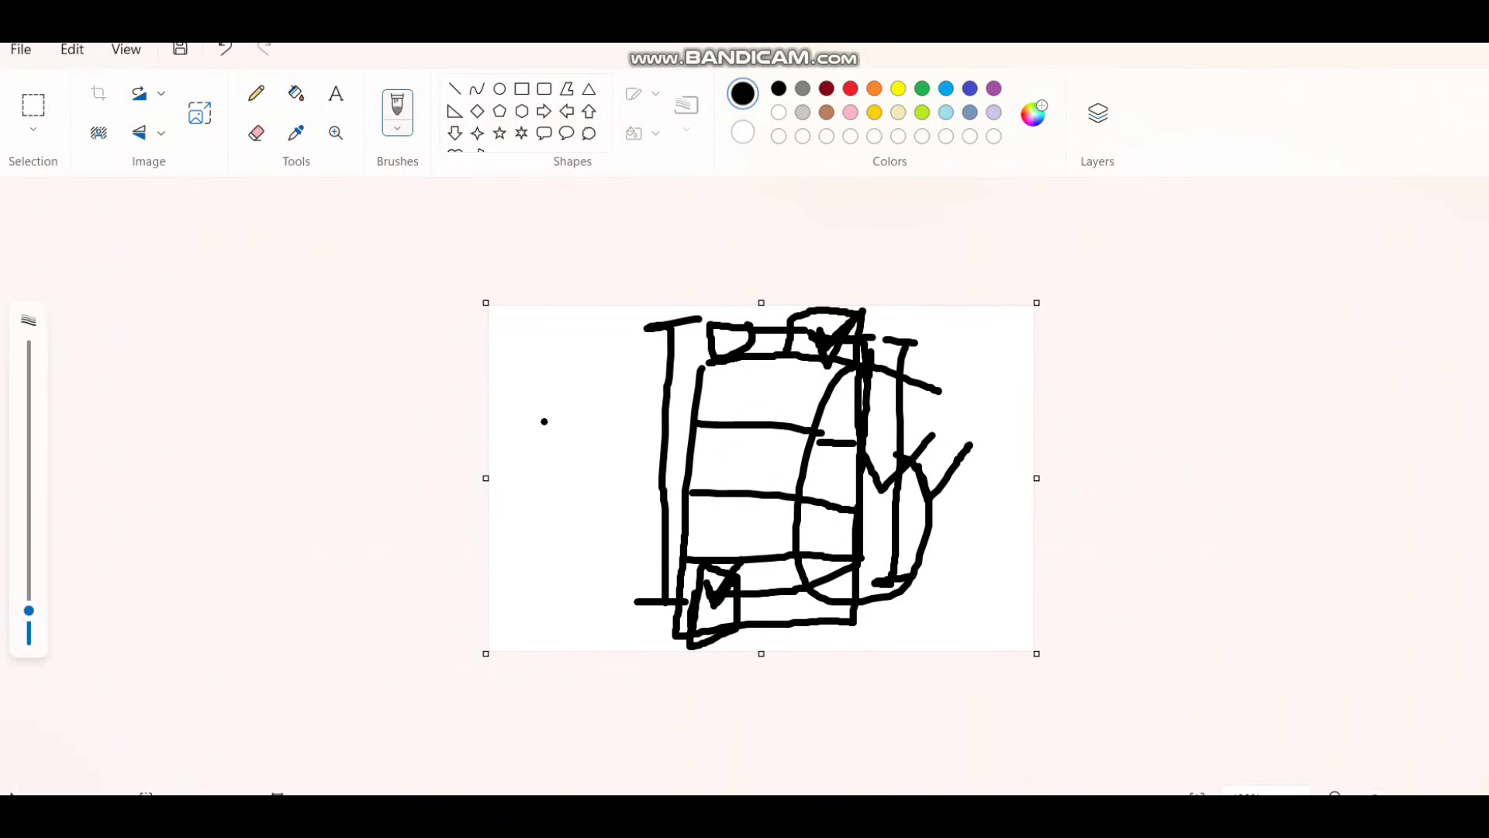
mouse_move(518, 409)
mouse_down()
mouse_move(570, 429)
mouse_move(560, 464)
mouse_move(612, 419)
mouse_move(575, 411)
mouse_up()
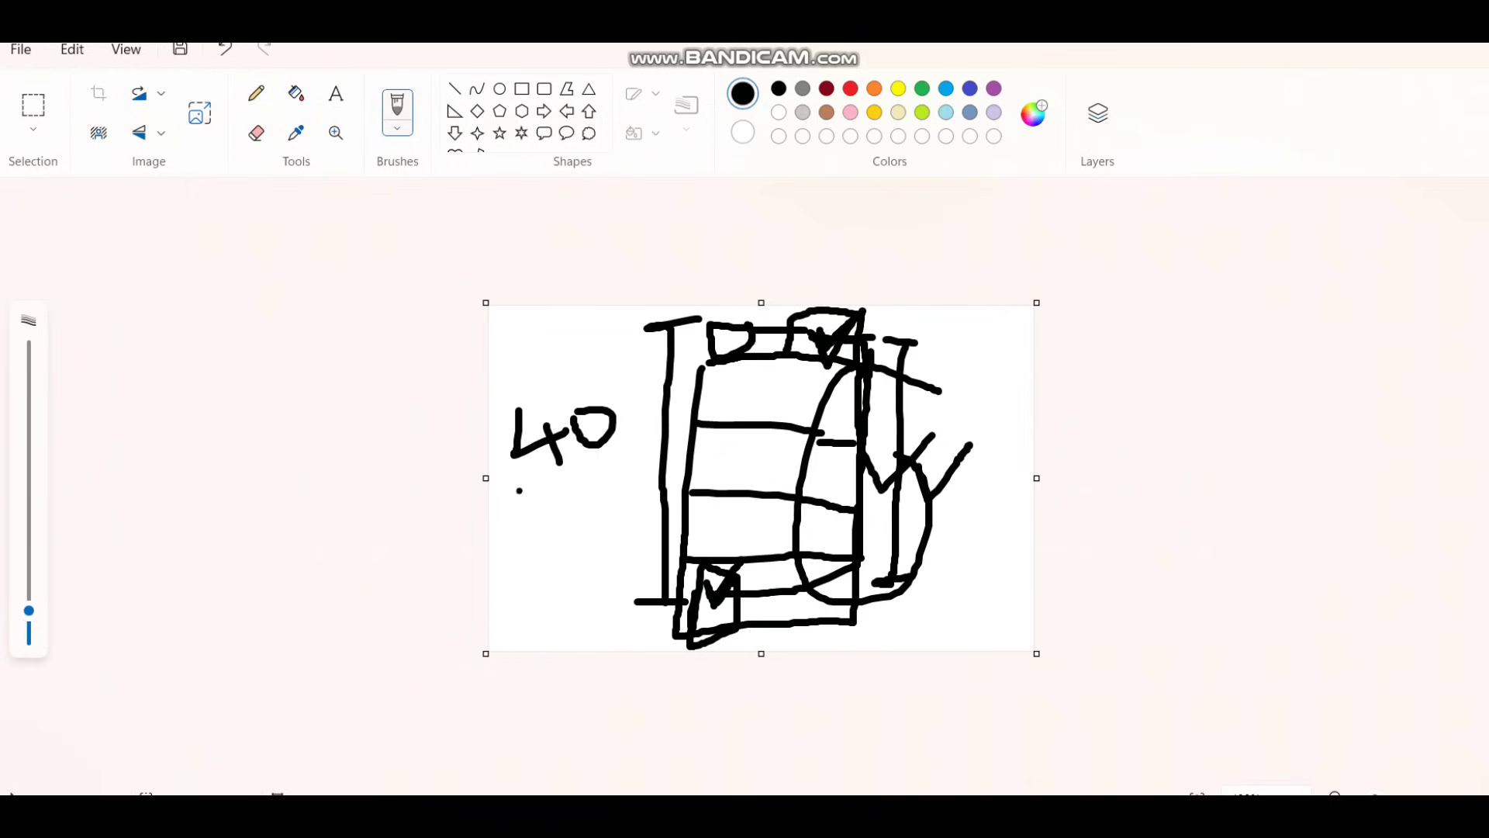
mouse_move(519, 489)
mouse_down()
mouse_move(523, 523)
mouse_move(547, 525)
mouse_move(630, 482)
mouse_up()
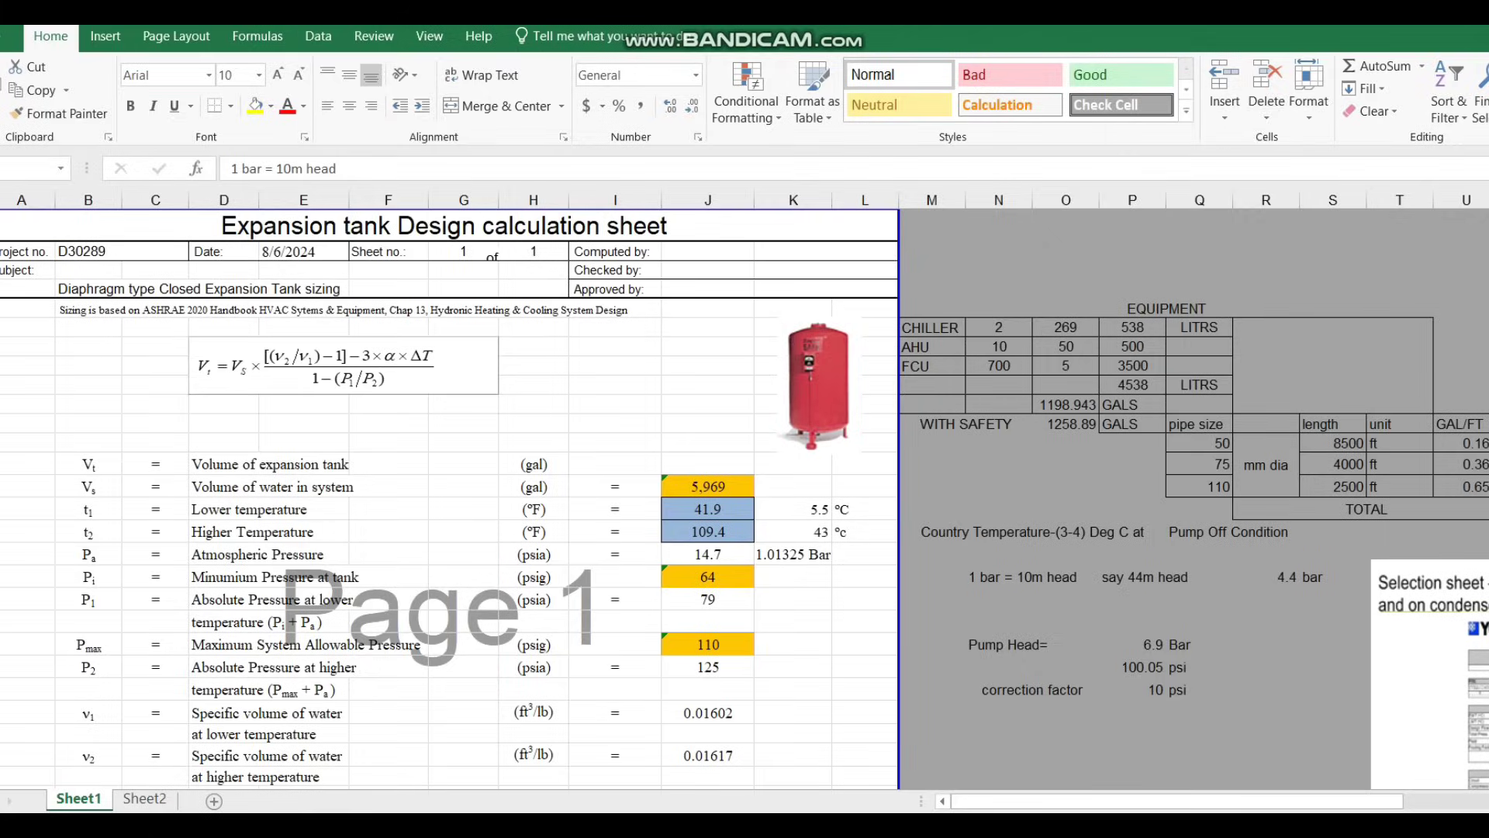
- Below the 44m head note, enter the conversion factor 14.5 and calculate =4.4*14.5 in the adjacent cell
click(1132, 577)
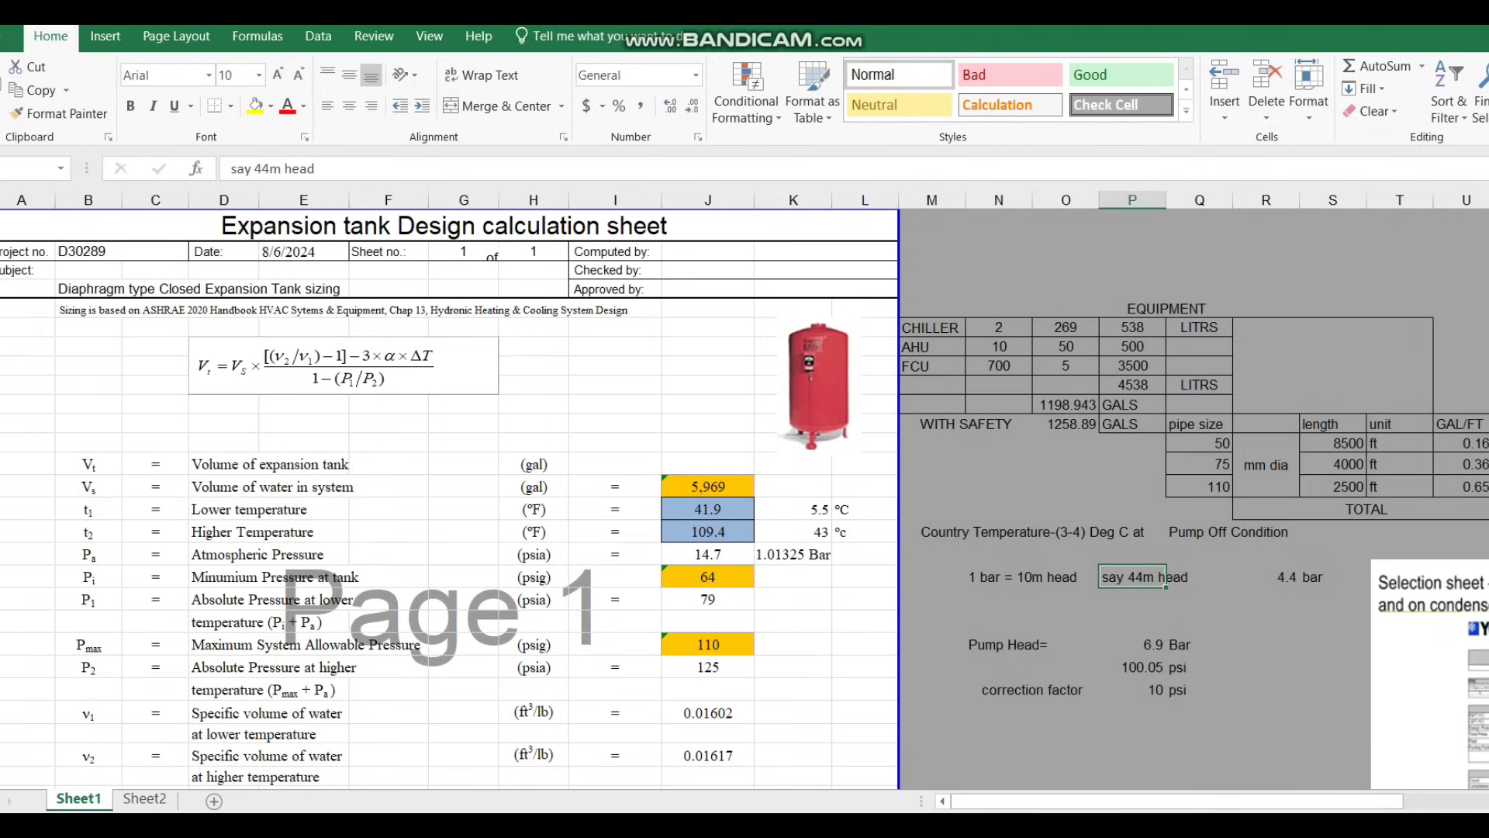
click(1266, 577)
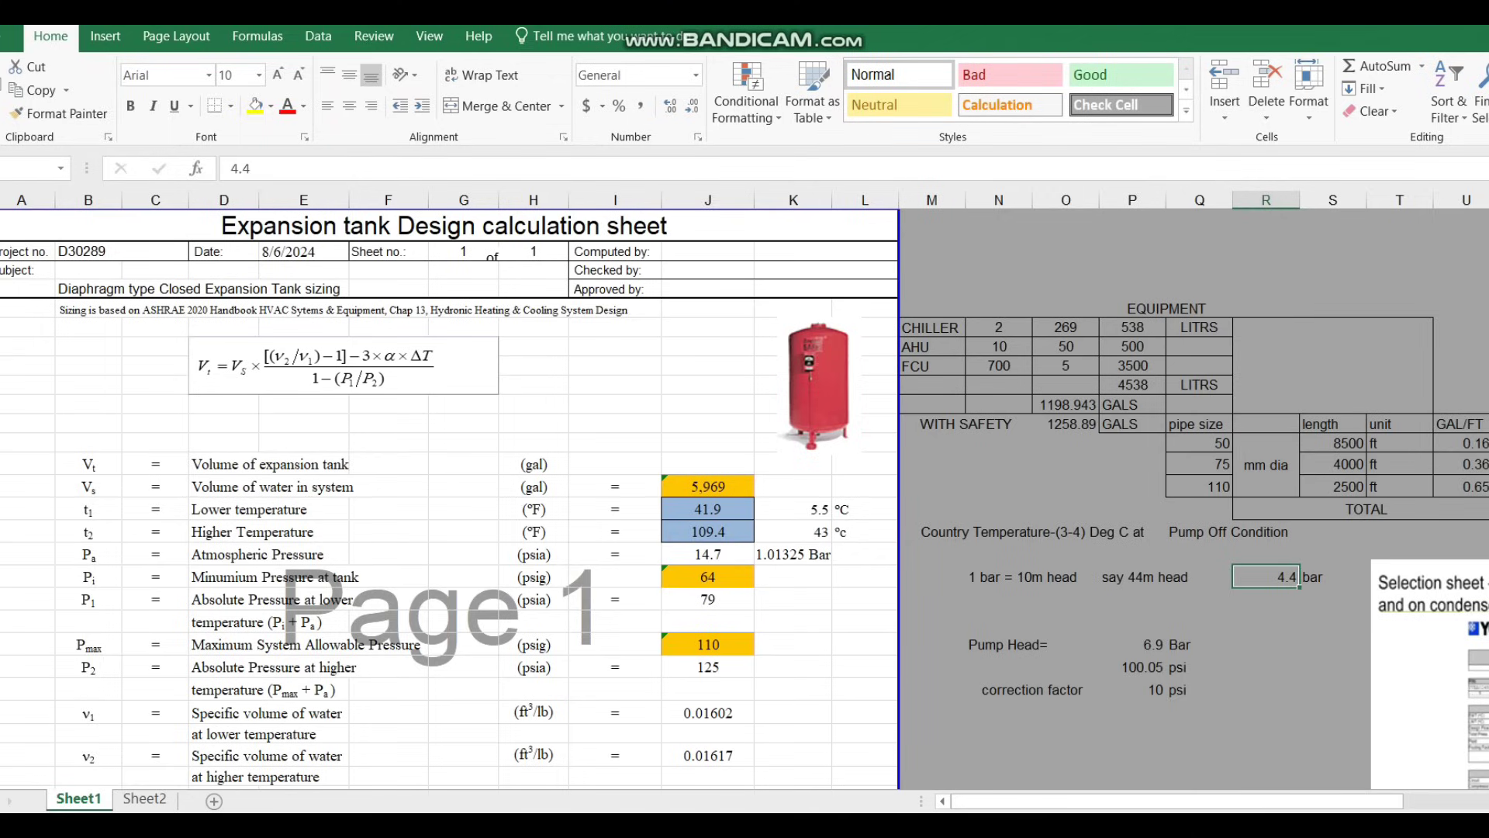
click(1133, 600)
text(14.5)
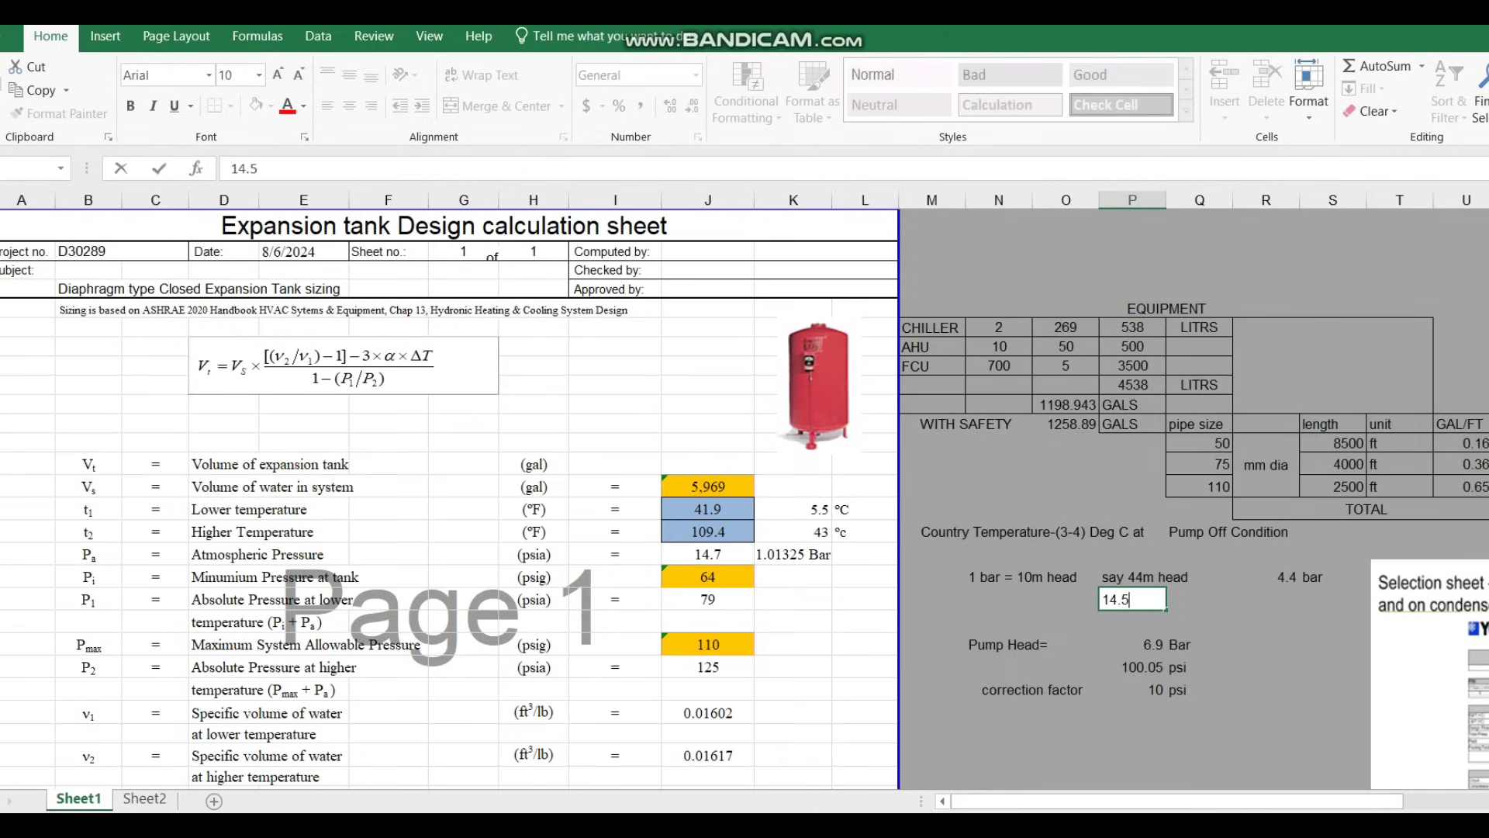
key(Tab)
text(=)
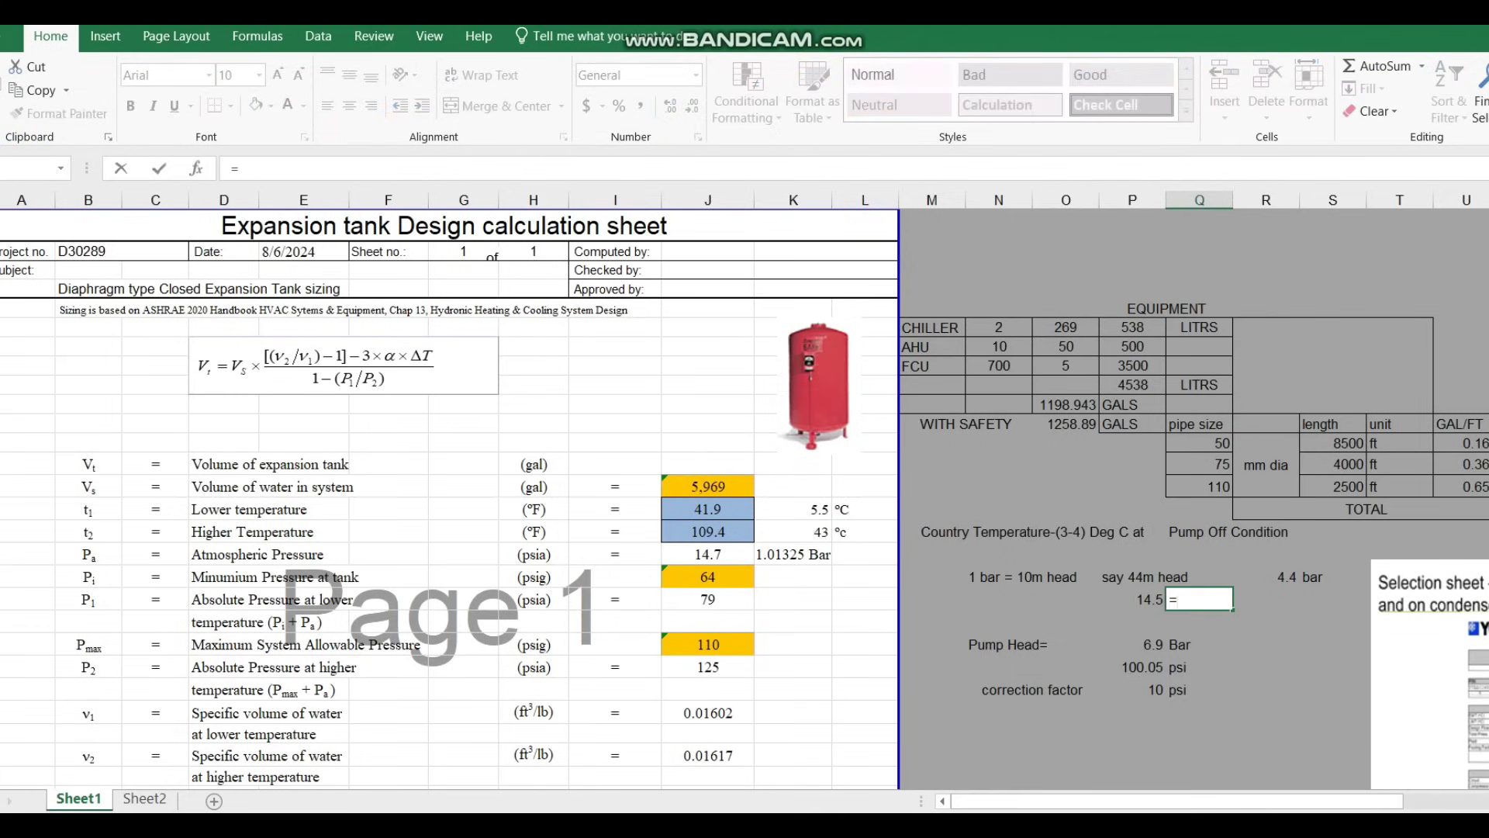
text(4.4*14.5)
key(Return)
click(1199, 600)
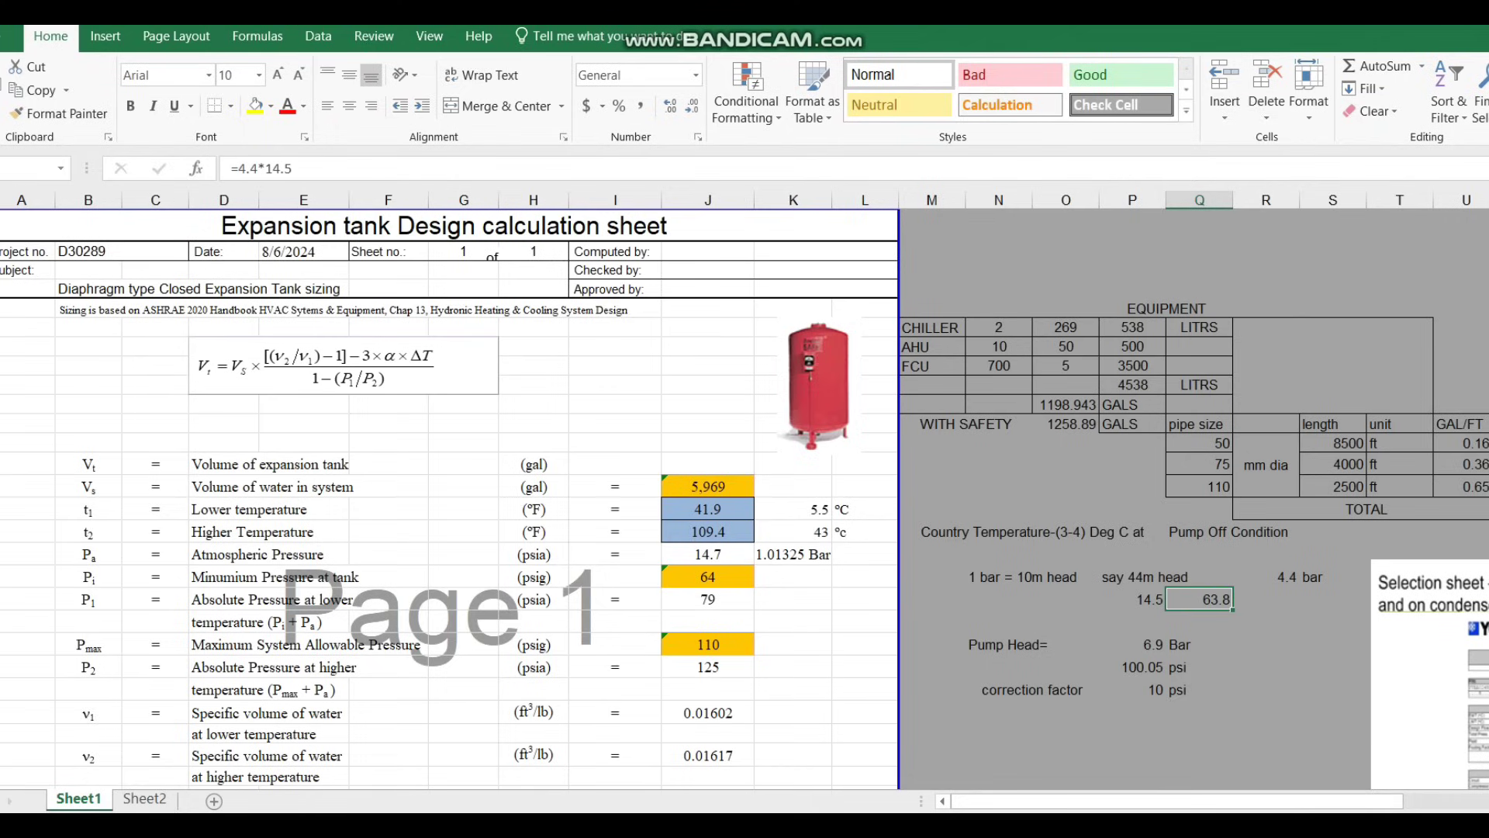
- Inspect the formulas for the minimum pressure at the tank and the absolute pressure at lower temperature
click(707, 577)
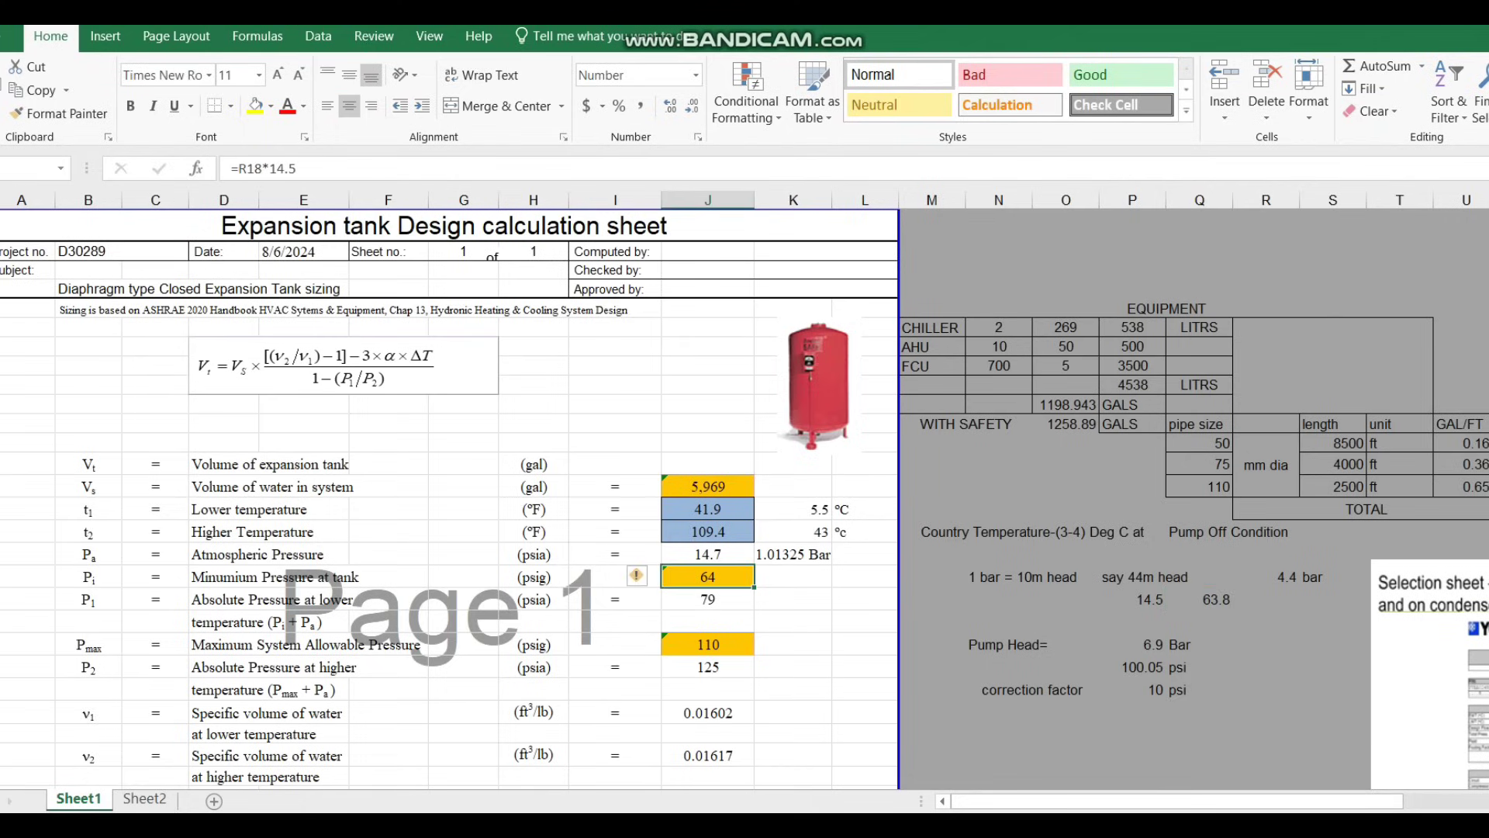
click(224, 600)
click(258, 622)
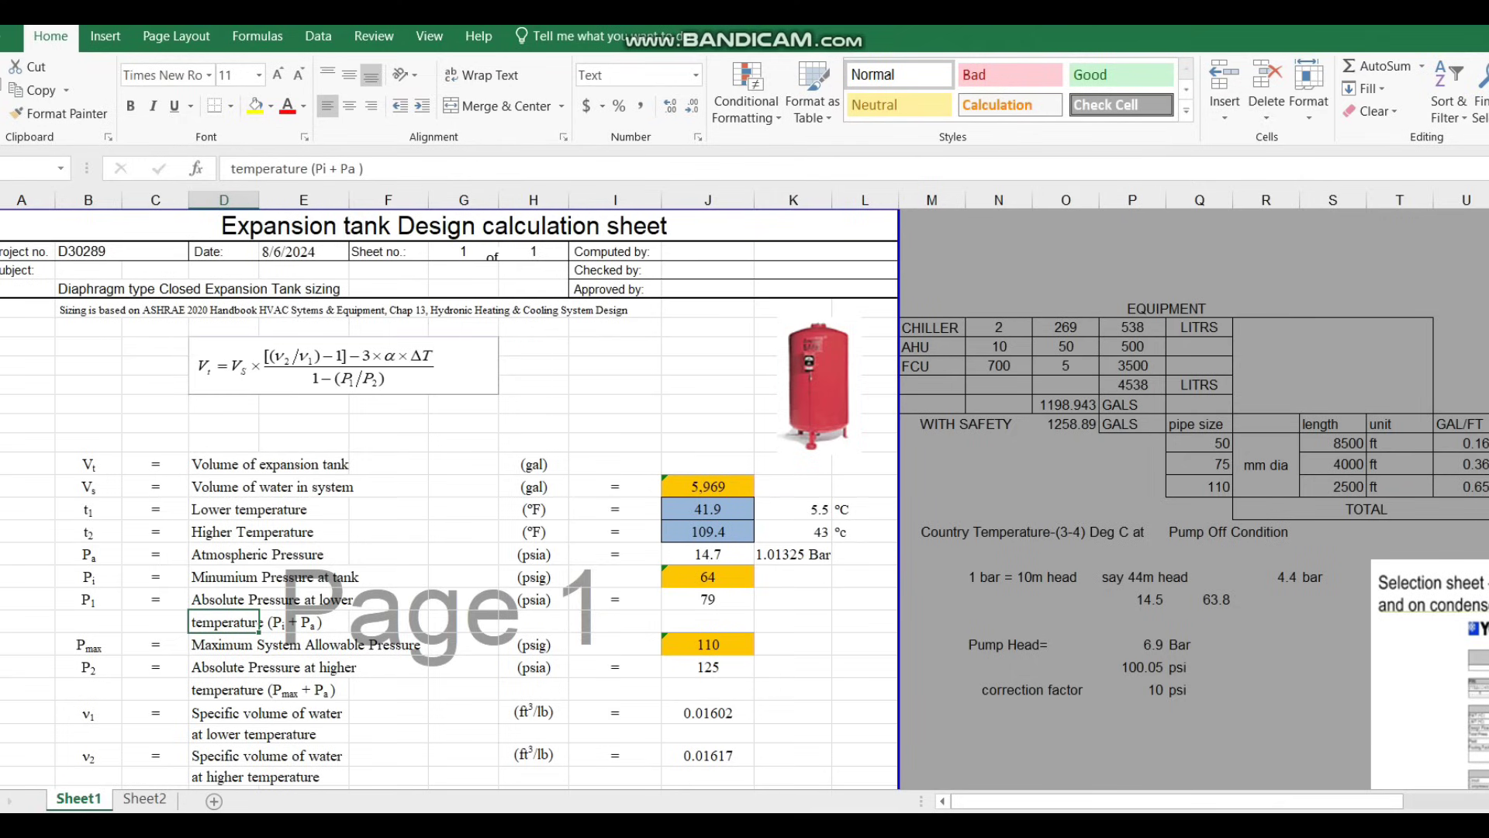
double_click(707, 598)
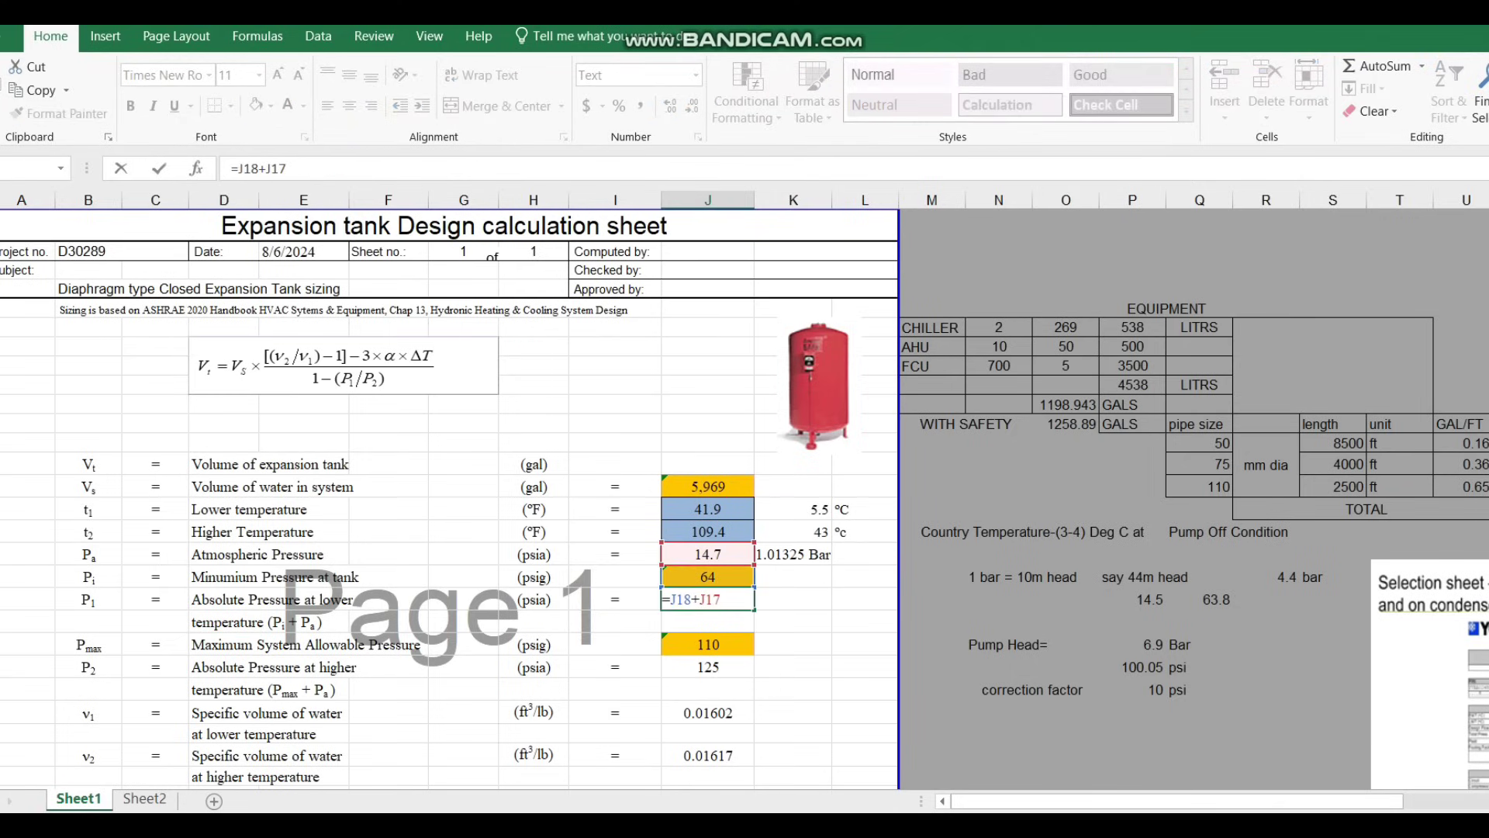
key(Escape)
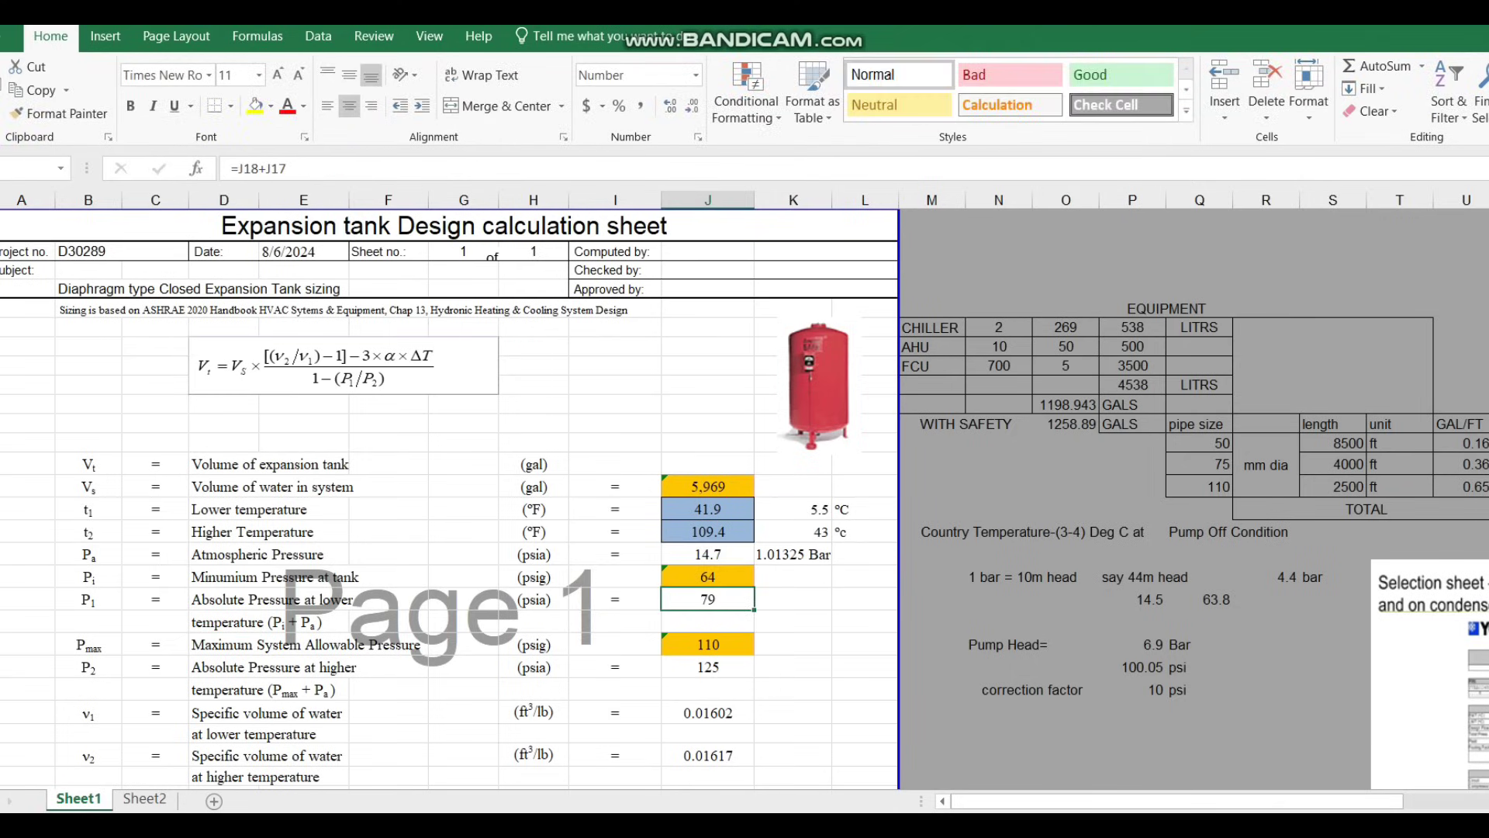
- Review the maximum system allowable pressure through the pump head in bar, its psi conversion, the correction factor and the summing formula
click(224, 644)
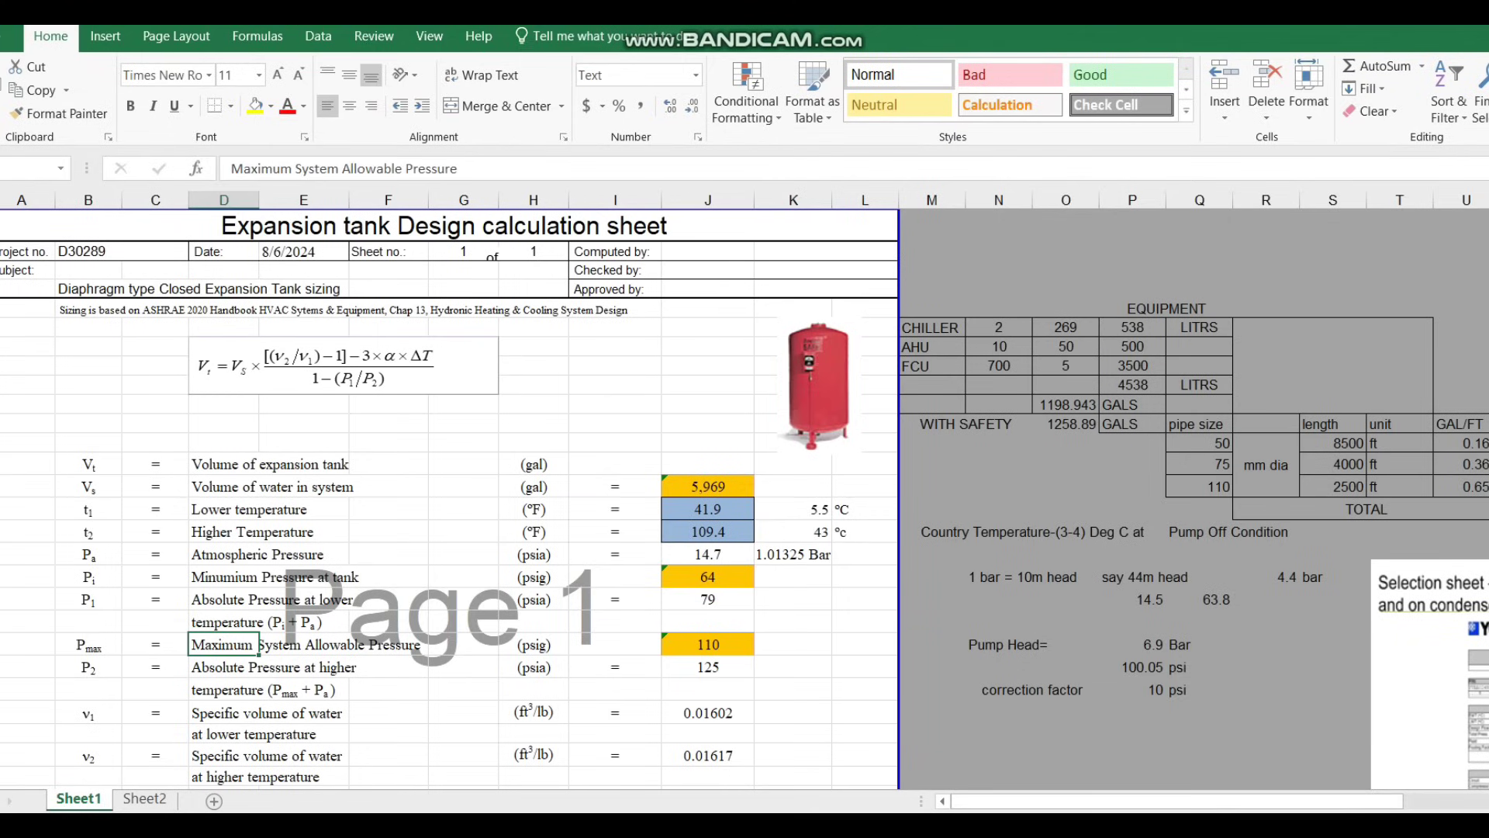
click(998, 644)
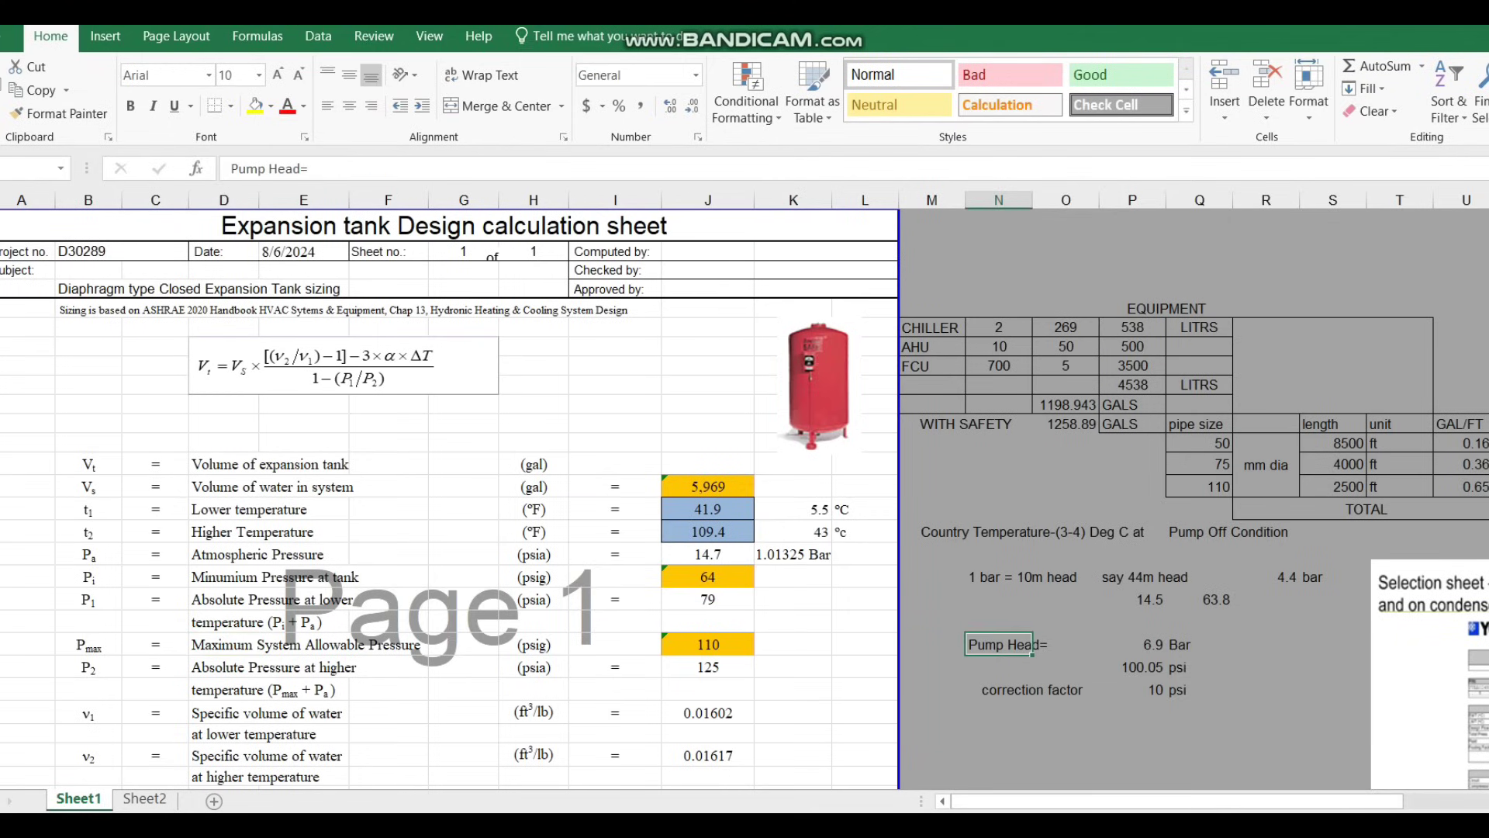
key(Right)
key(Right)
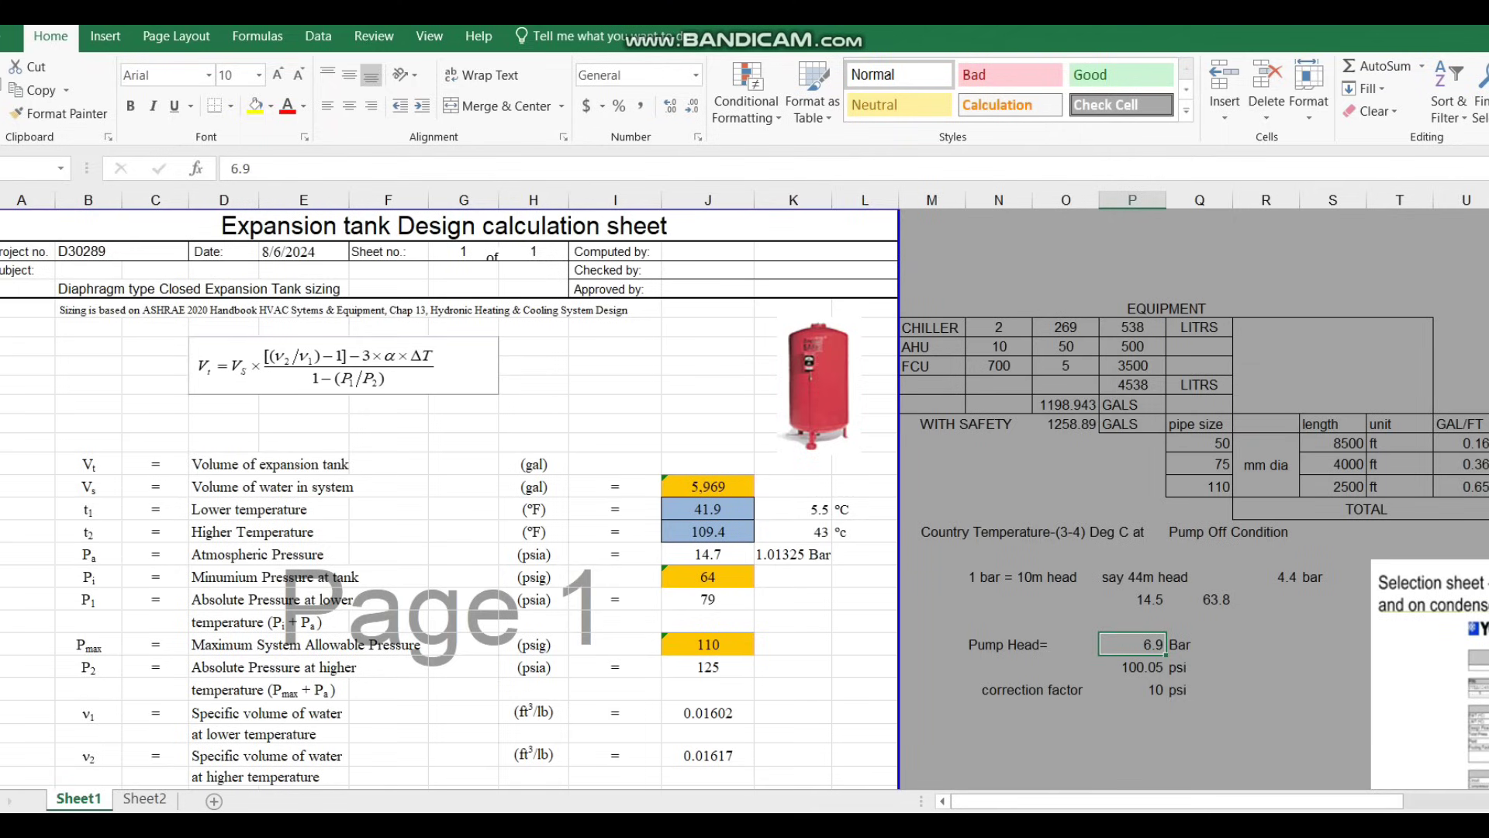
click(1132, 667)
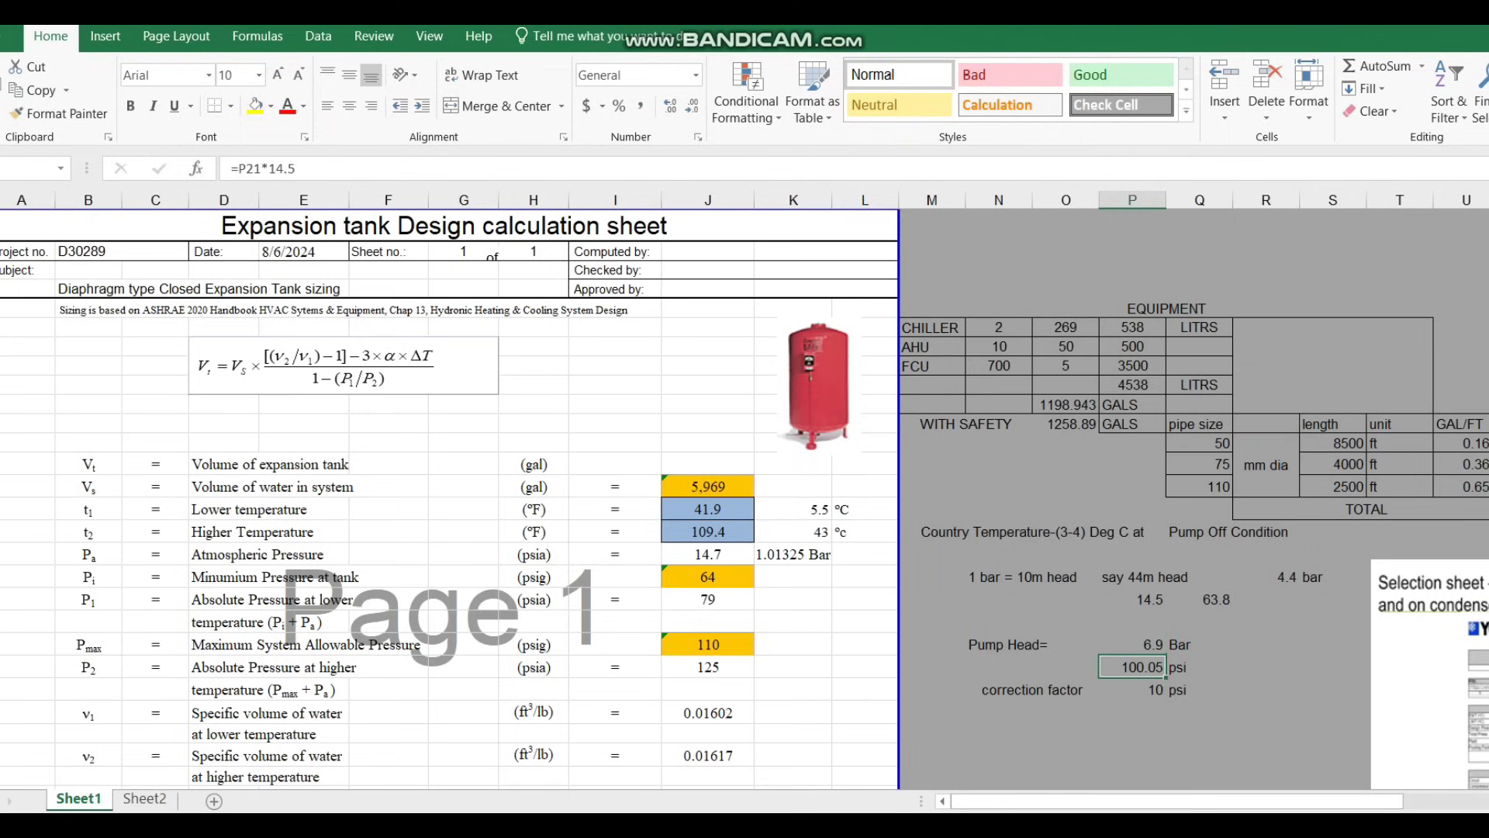
click(1132, 689)
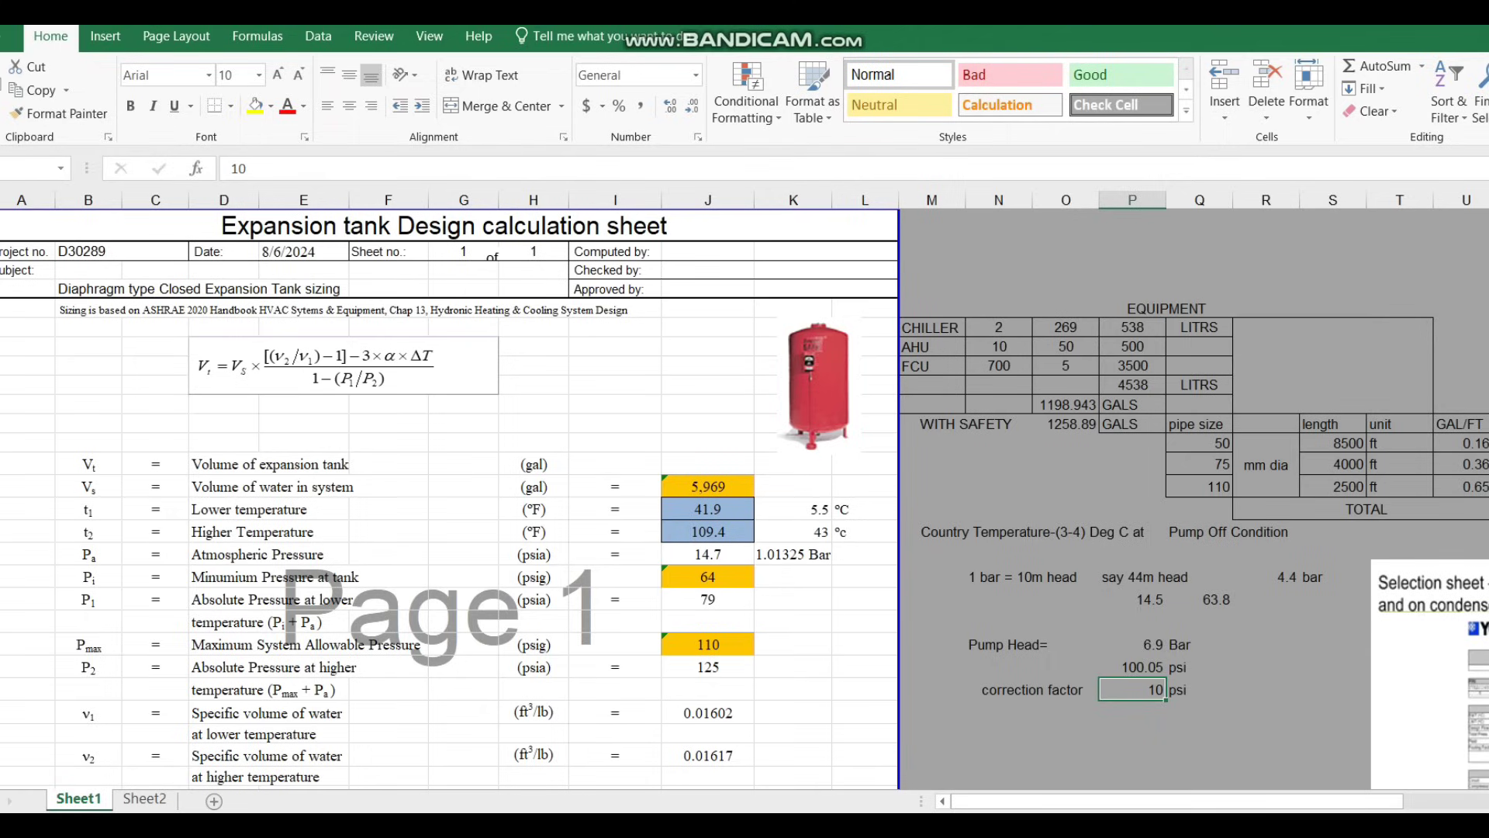
click(1133, 667)
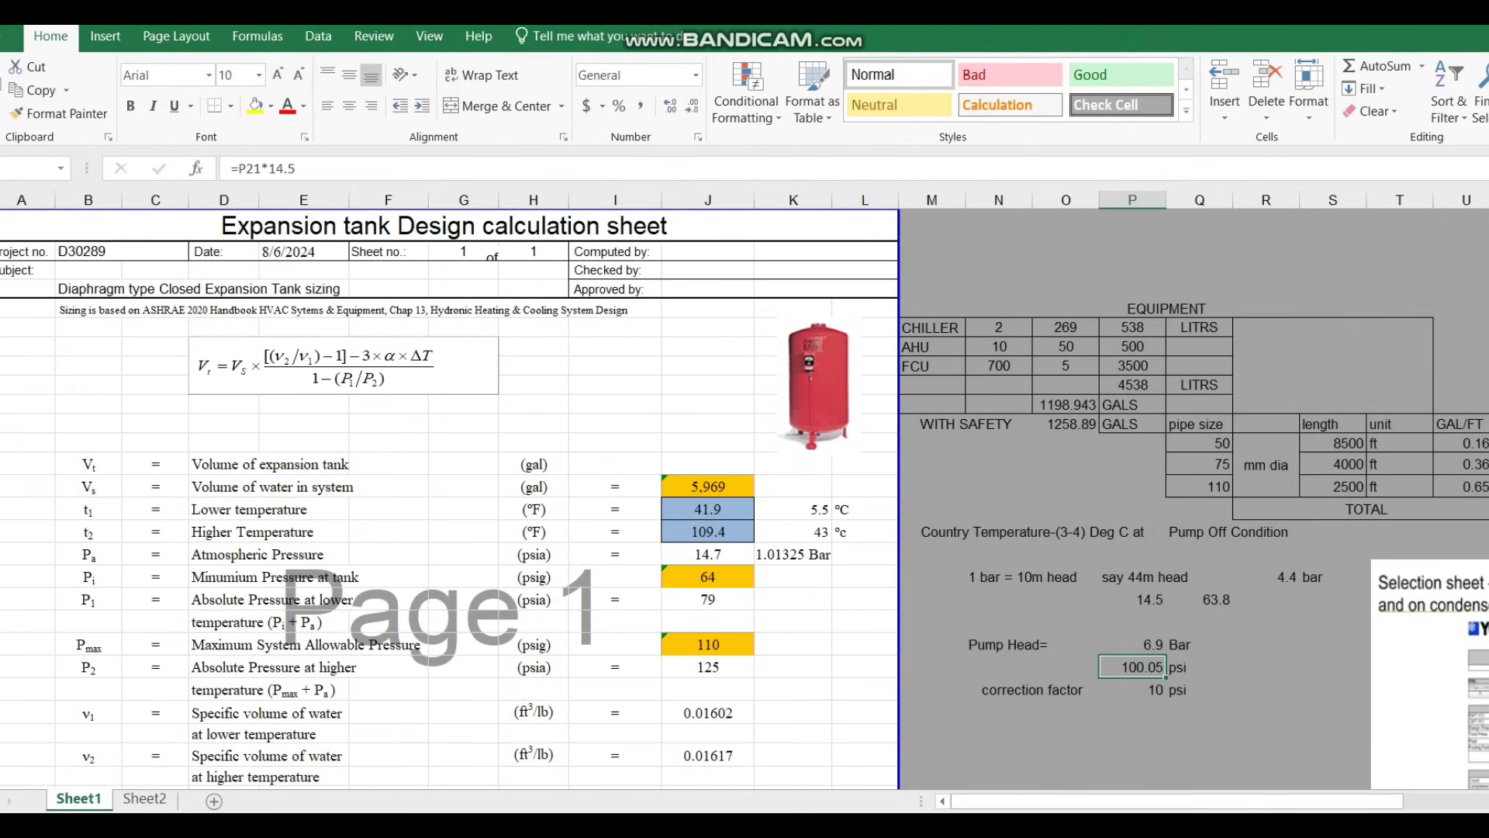
click(1132, 690)
click(707, 644)
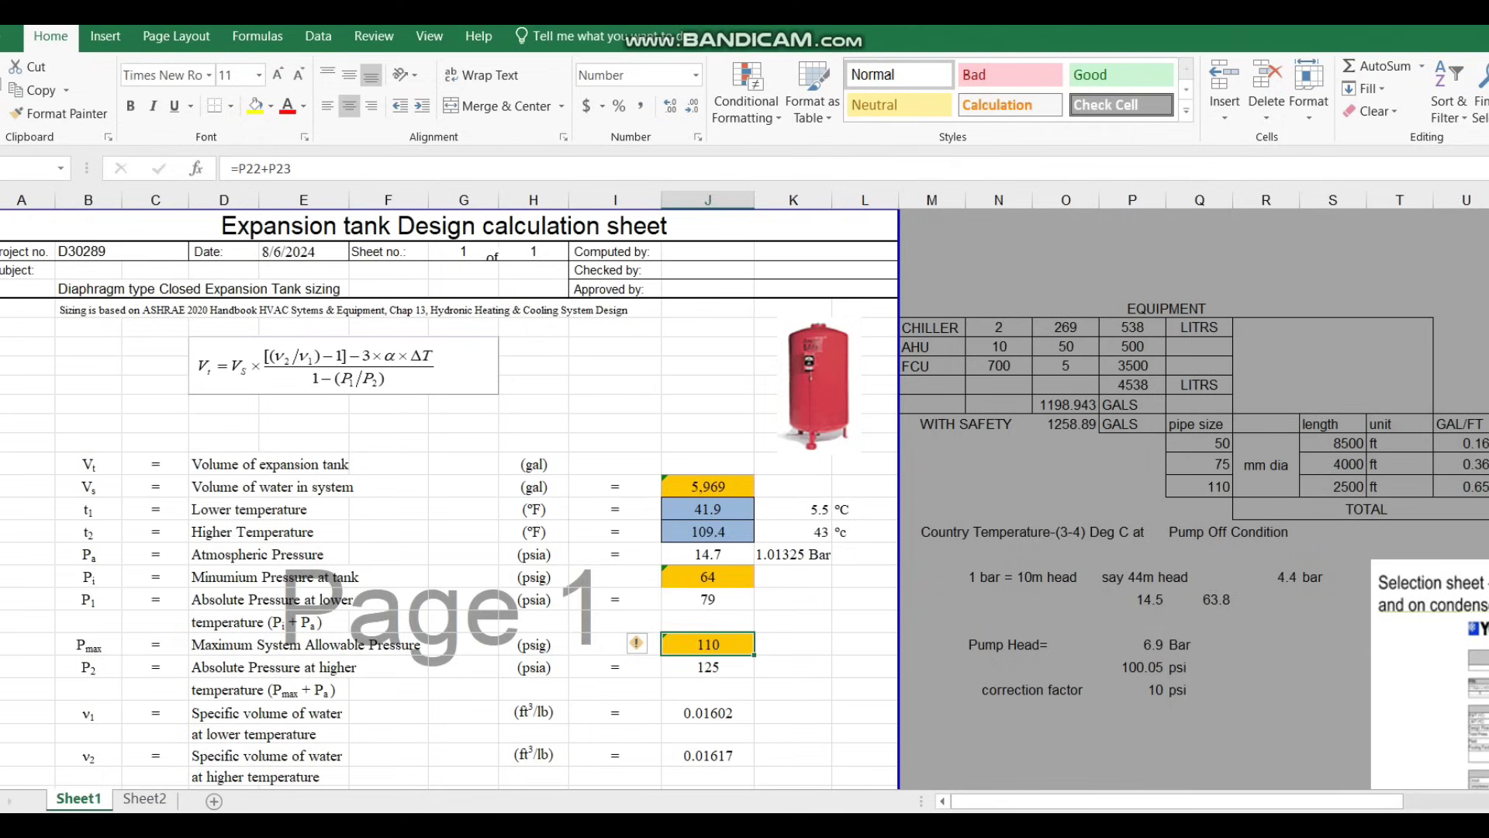
- Recheck the pump head in psi and the correction factor, and inspect the formula for absolute pressure at higher temperature
key(alt+Tab)
key(alt+Tab)
click(1132, 689)
click(1132, 666)
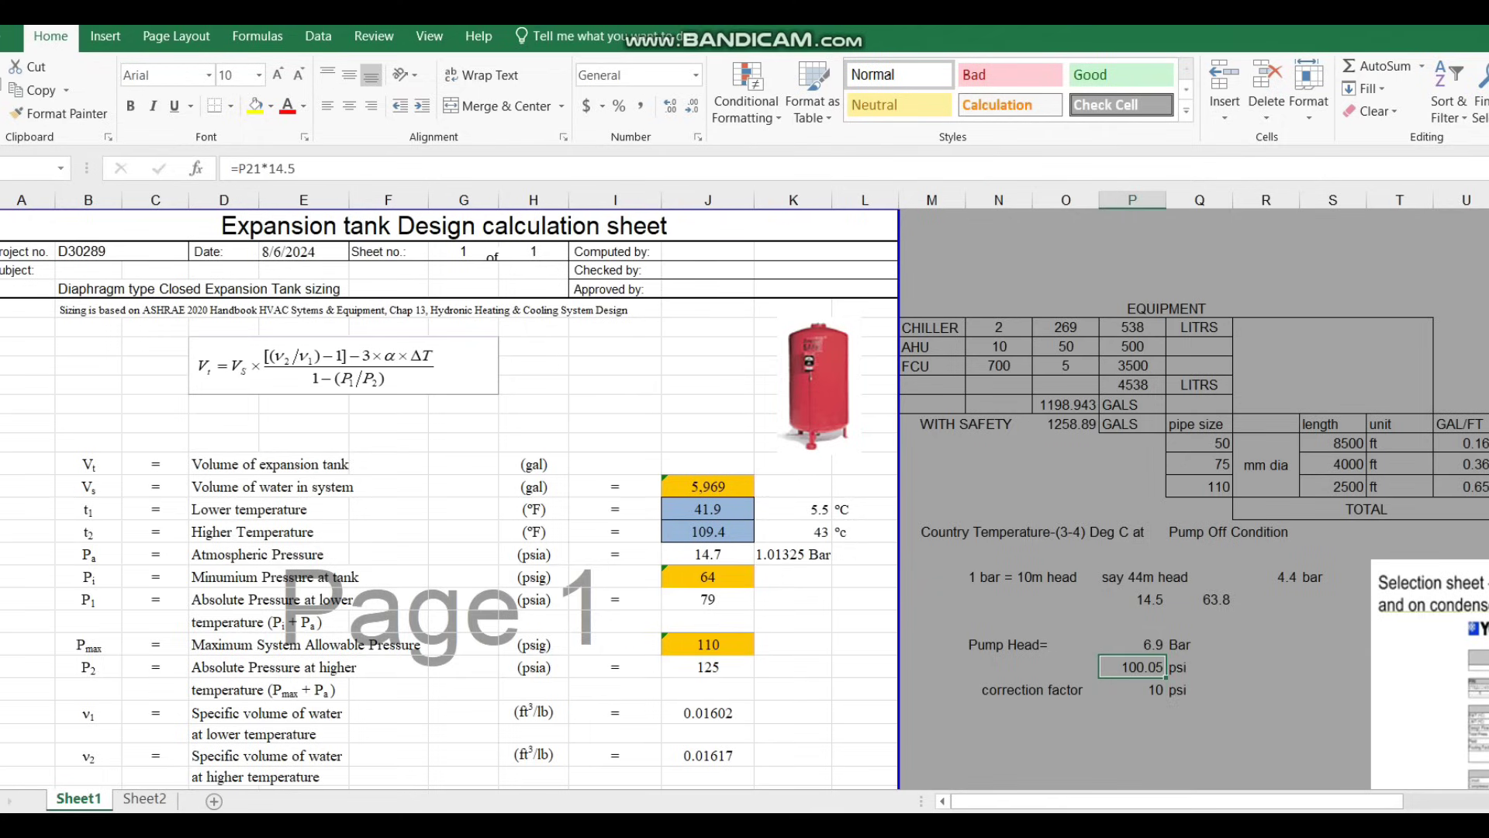
click(1132, 690)
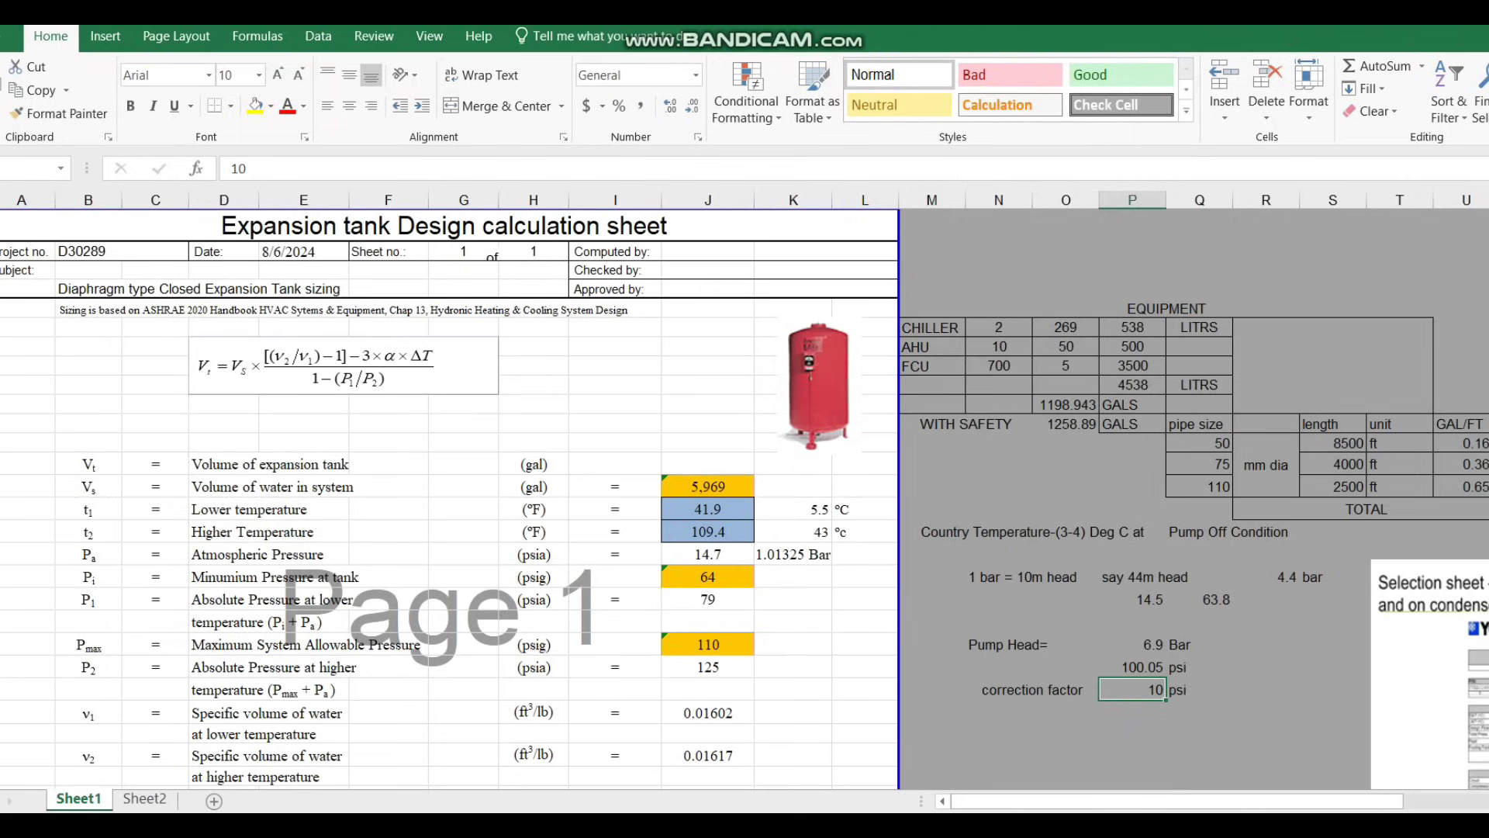
double_click(713, 668)
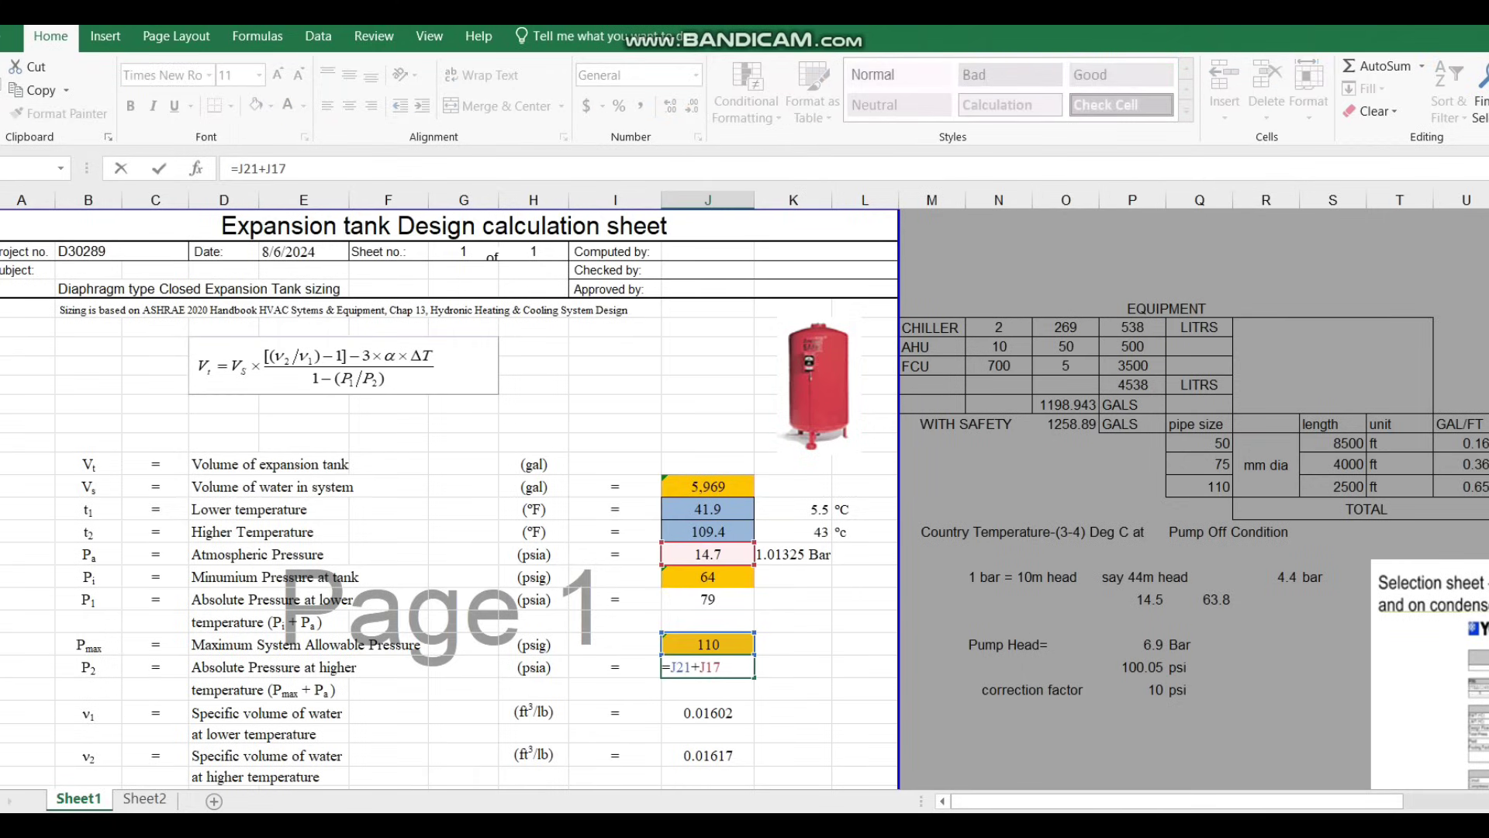
key(Escape)
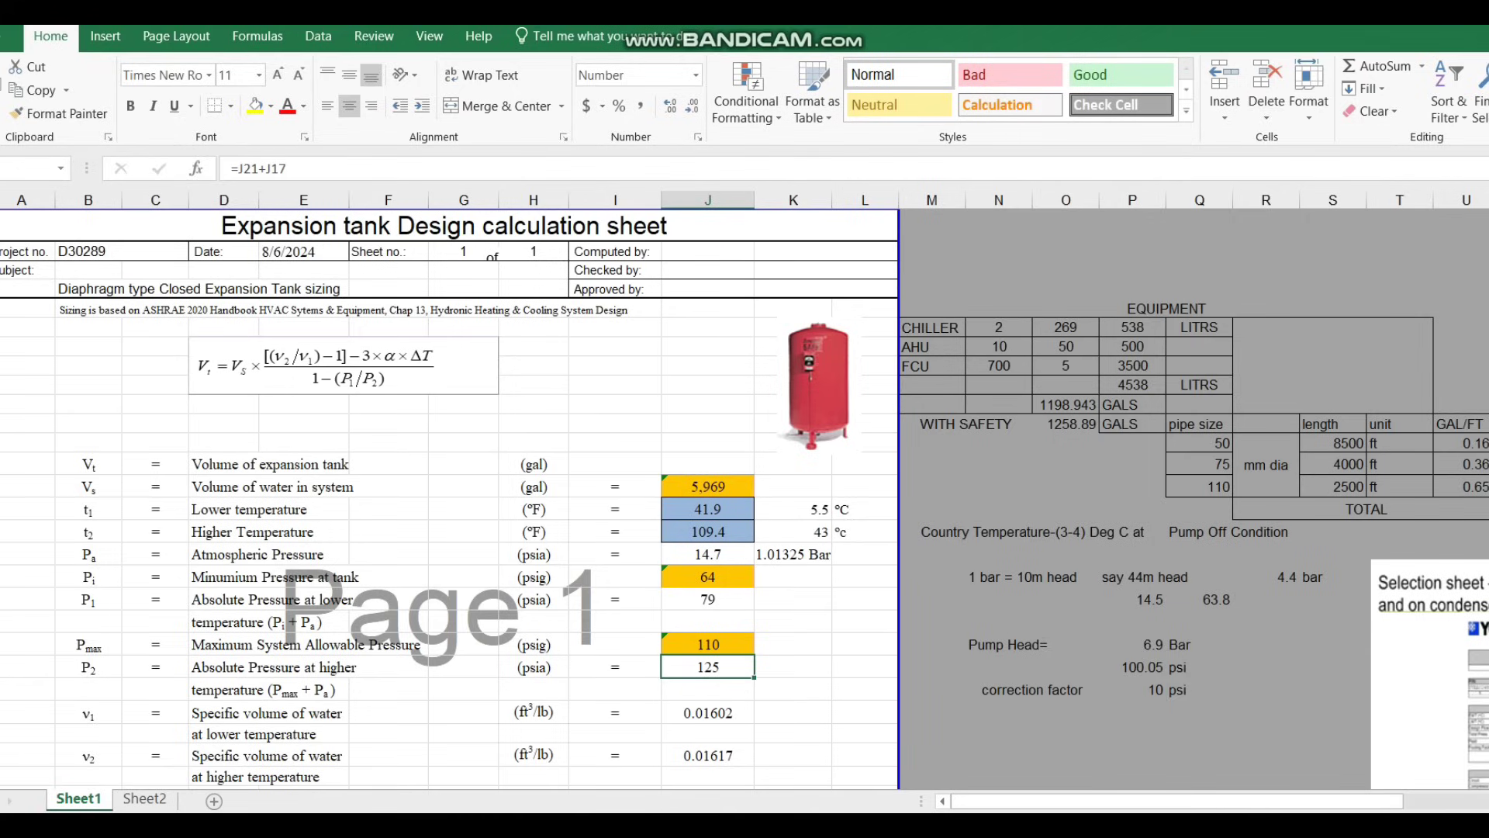
click(1133, 689)
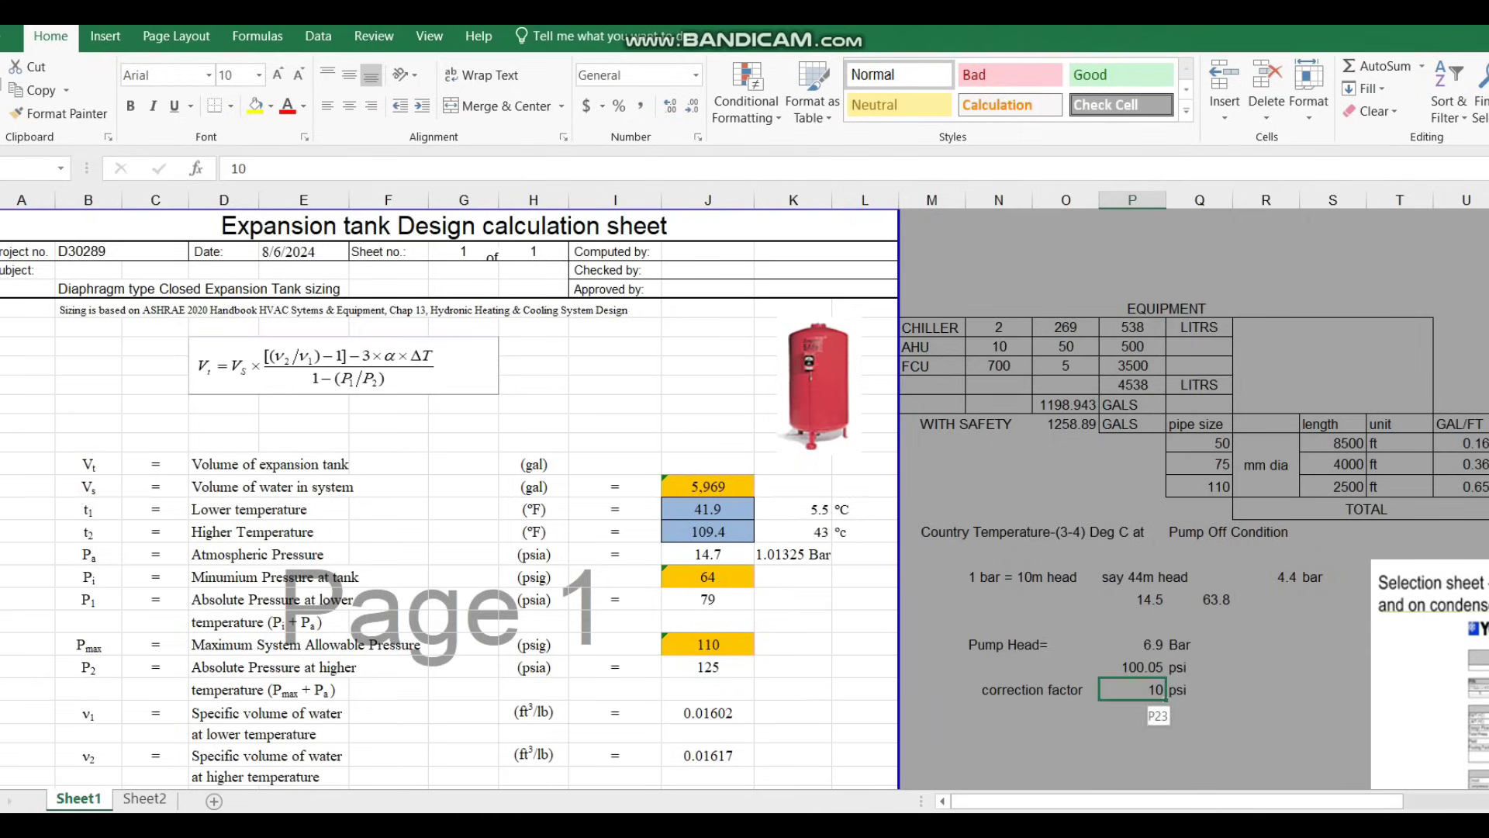
click(707, 667)
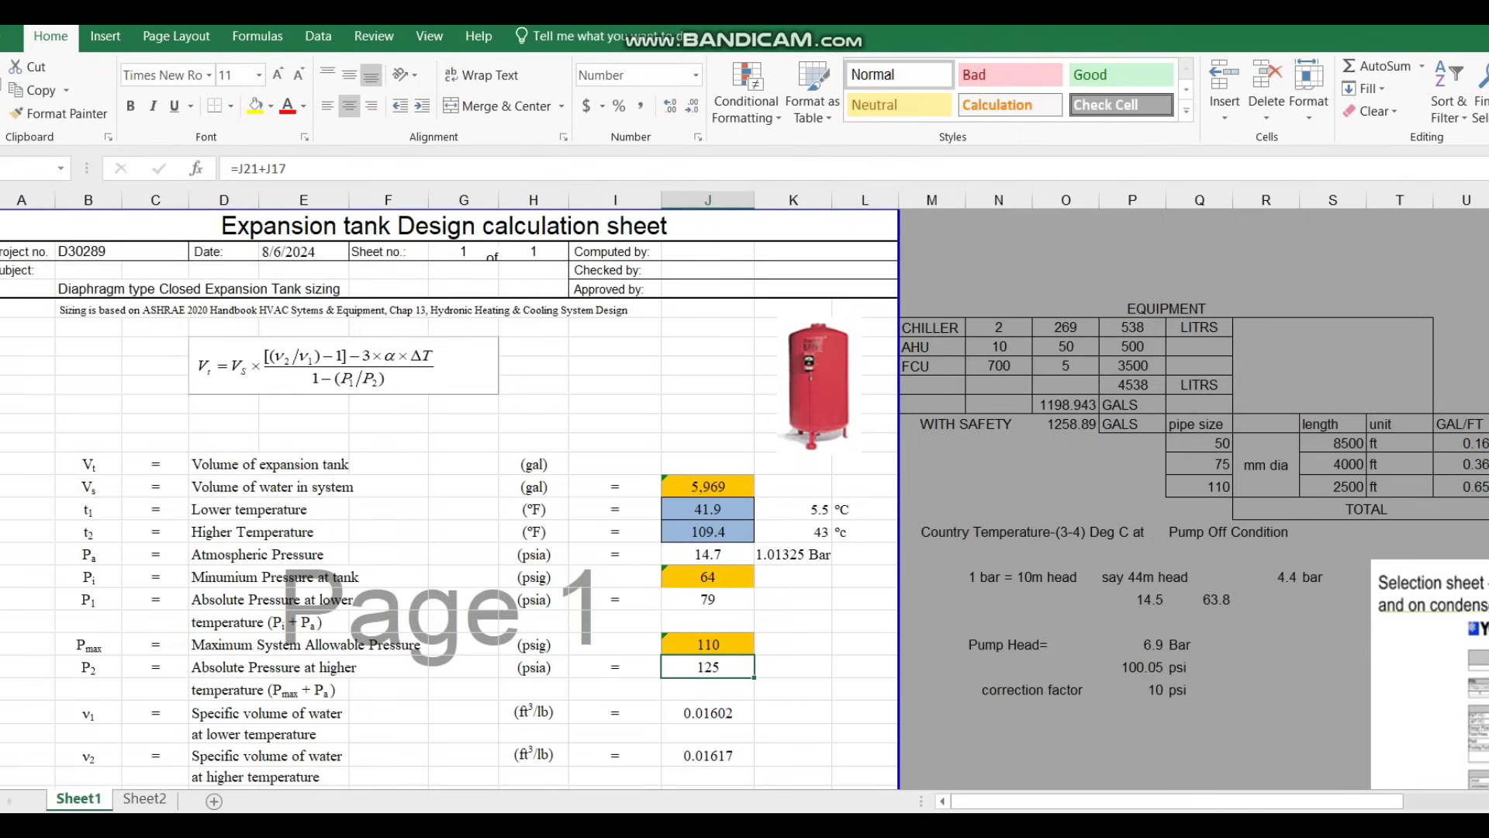
- Examine the specific volume of water at lower temperature and the lower temperature entries in °C and °F it depends on
key(Down)
key(Down)
key(Down)
key(Down)
key(Down)
key(Down)
key(Down)
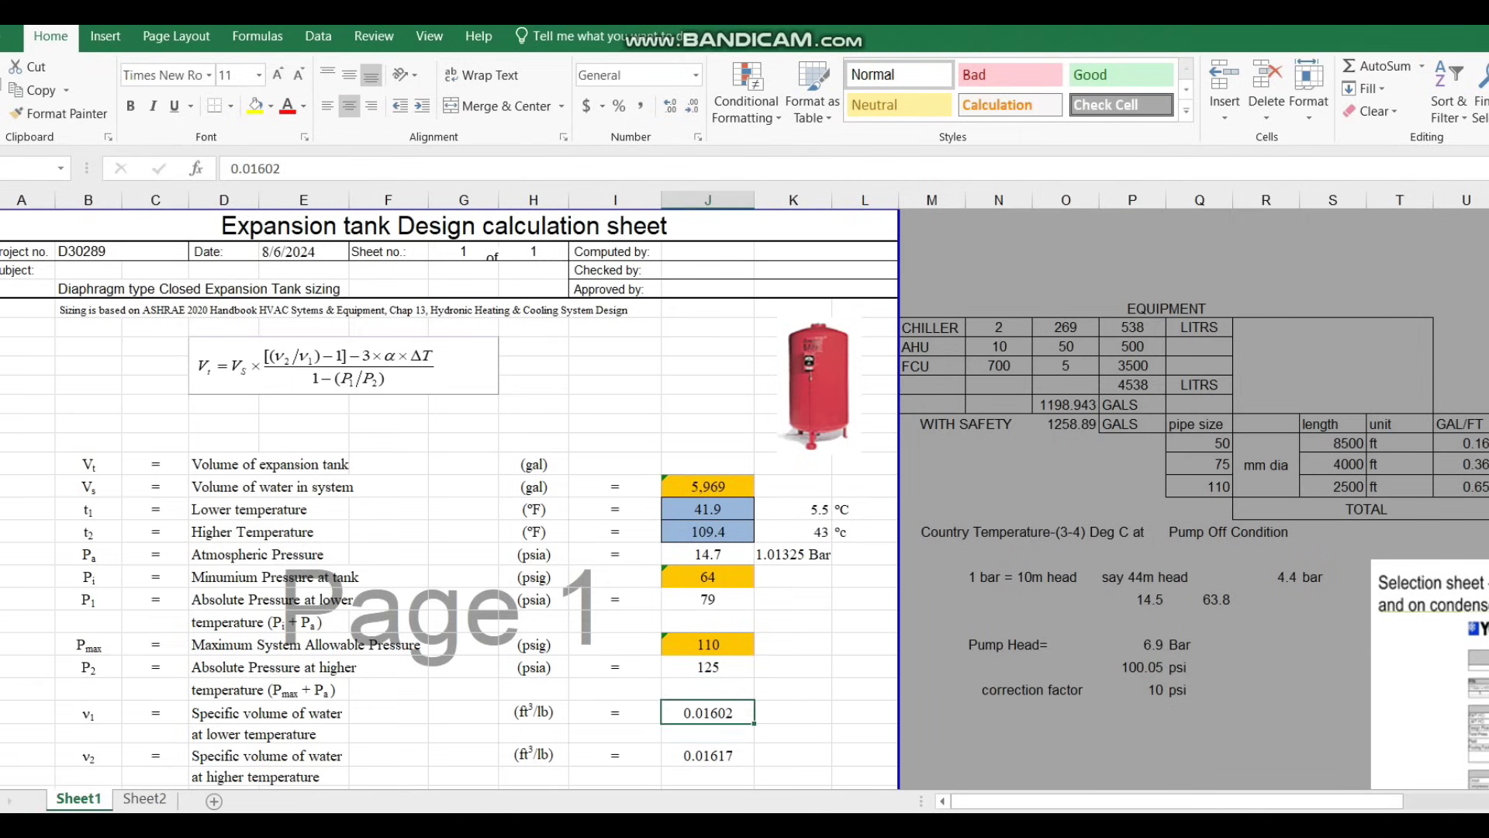
key(Up)
key(Up)
key(Up)
key(Up)
key(Up)
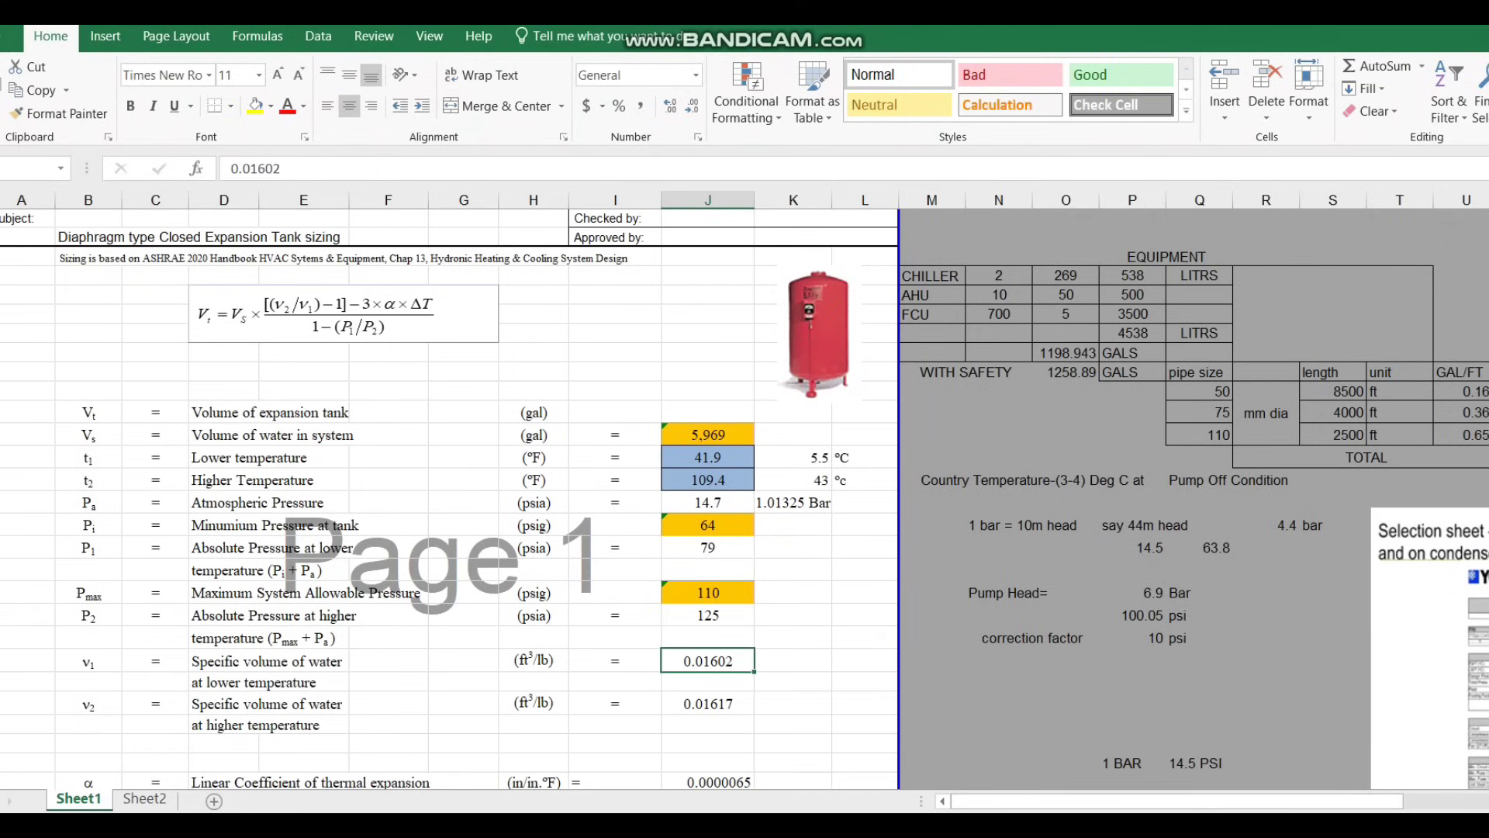
click(303, 683)
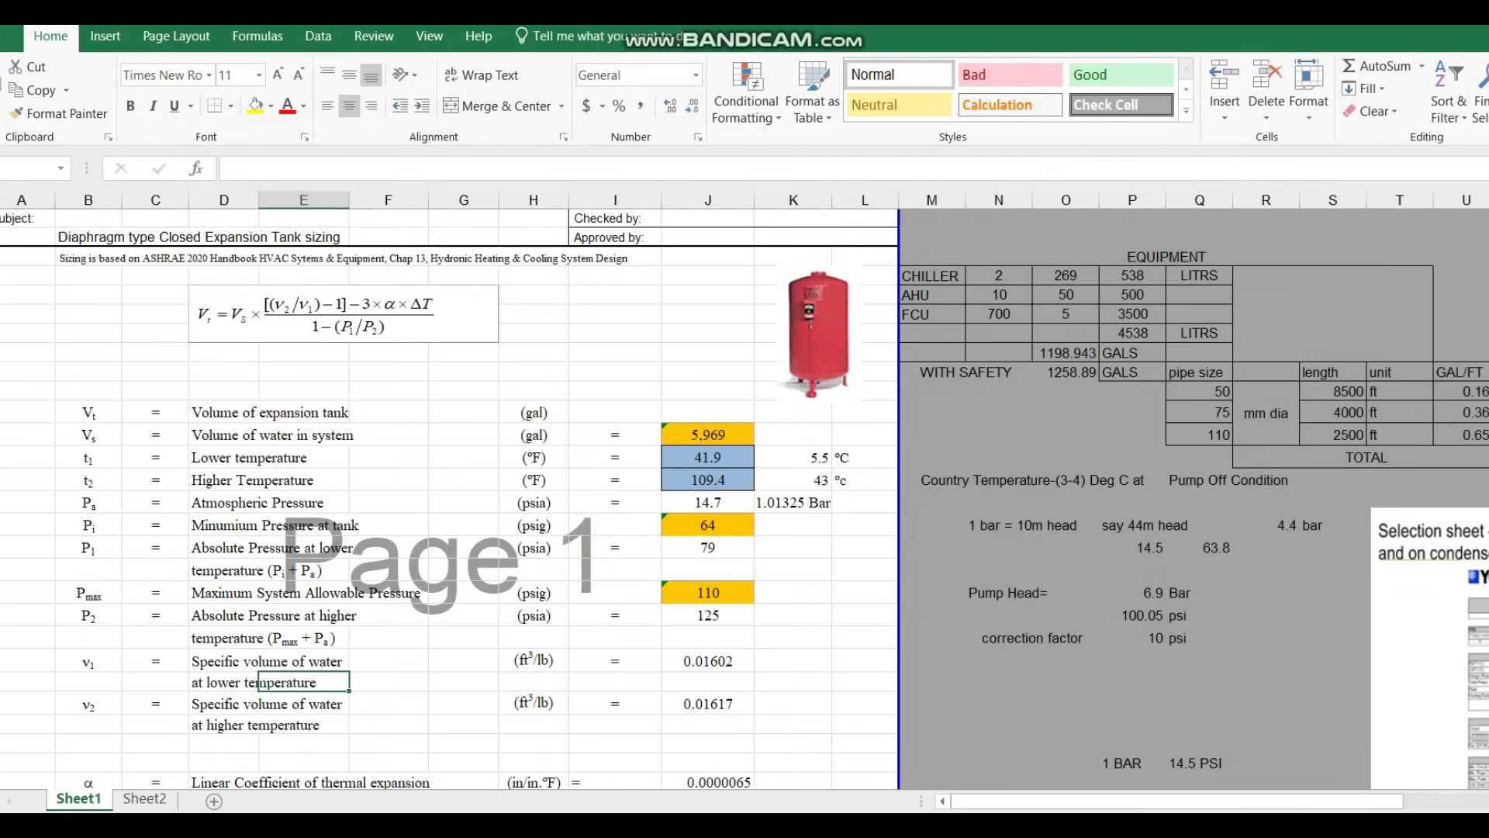
click(793, 458)
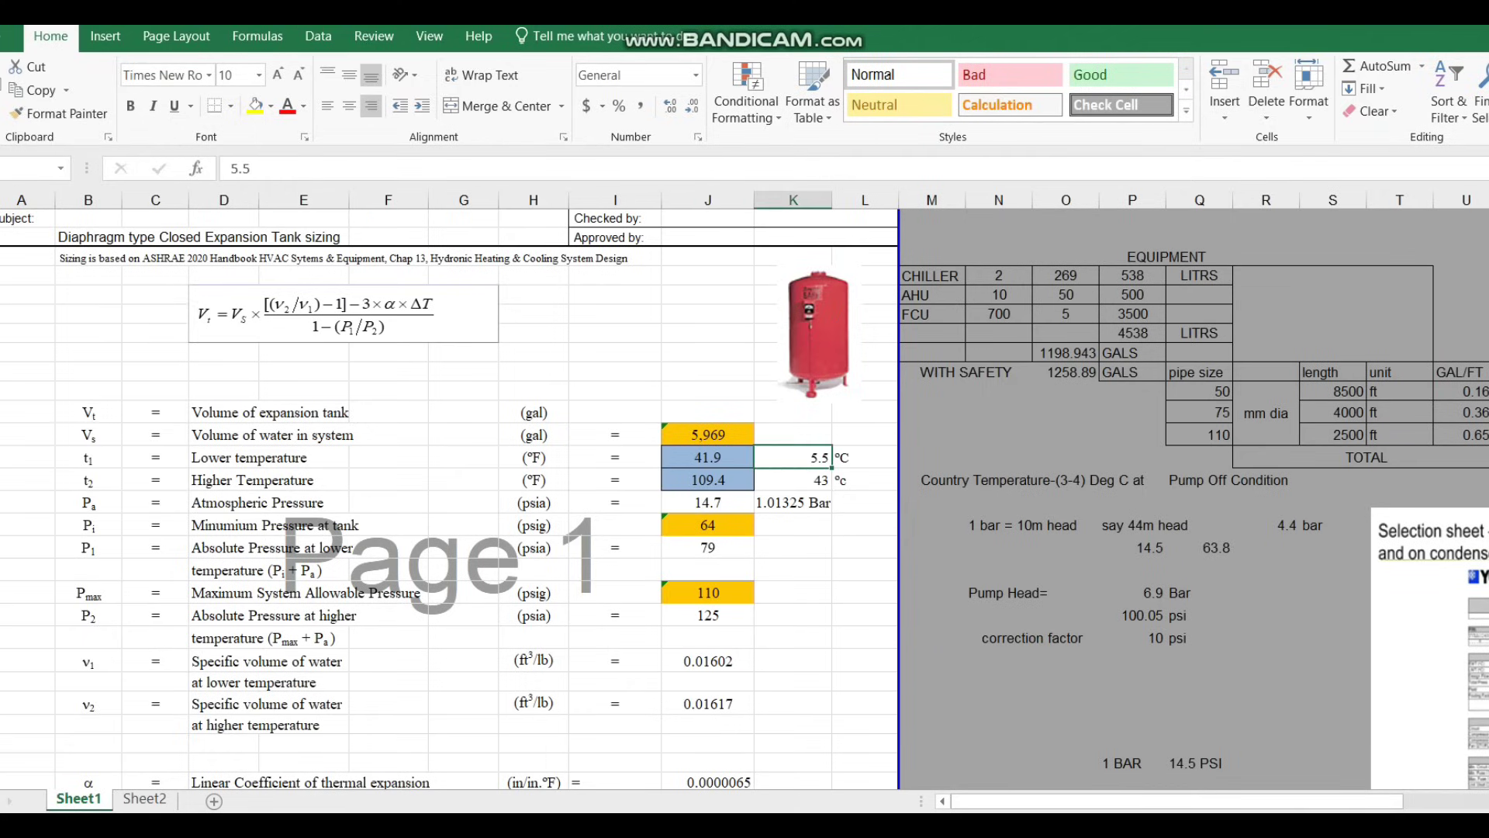
click(708, 458)
- On Sheet2, highlight the ft³/lb specific volume column and the 40 to 50 °F rows with red marks, and clear the marks
click(144, 799)
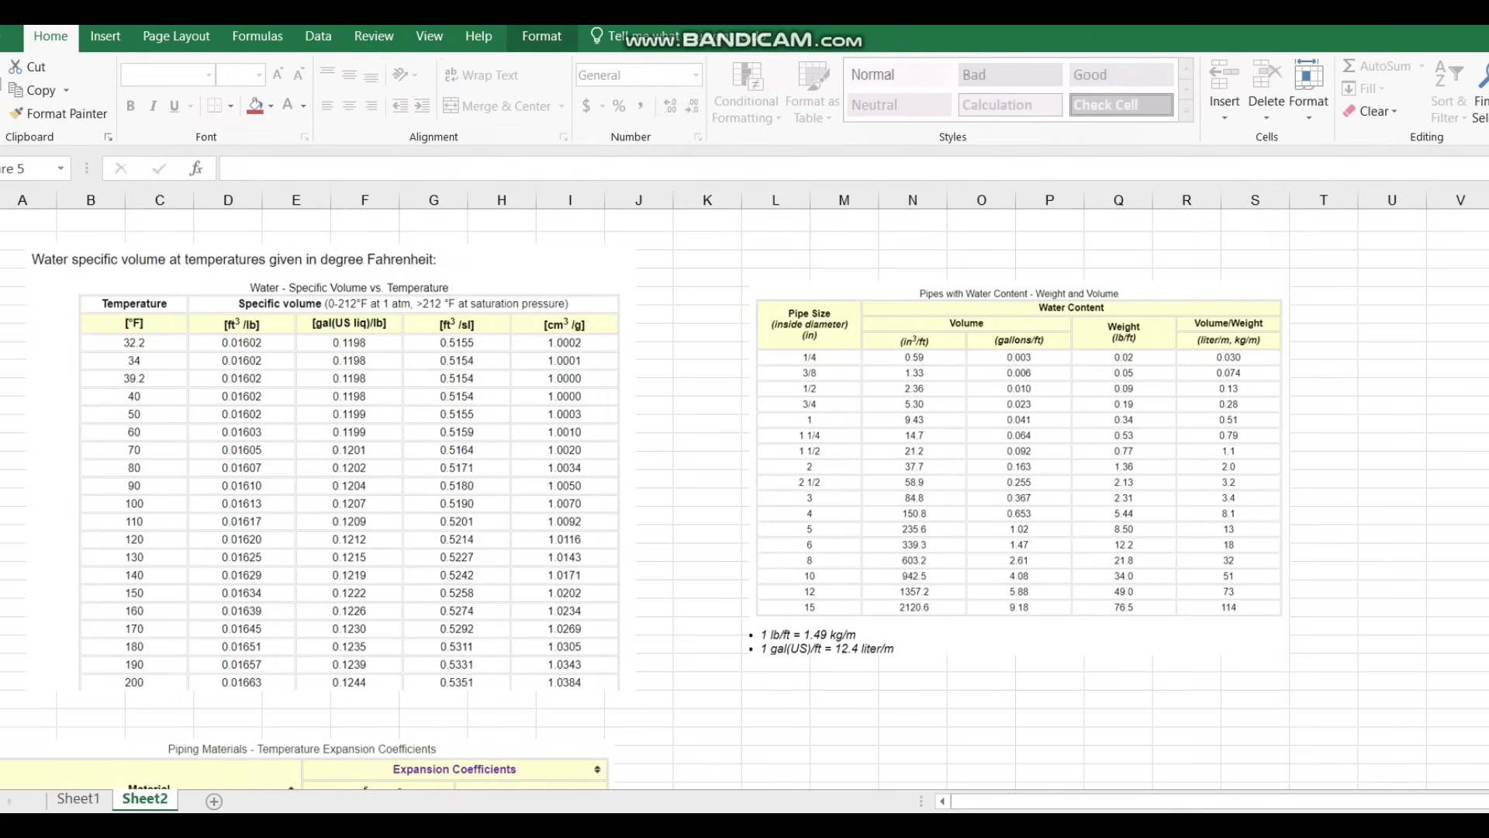
drag(222, 299, 288, 269)
drag(268, 325, 307, 297)
mouse_move(112, 391)
mouse_down()
mouse_move(100, 402)
mouse_move(113, 419)
mouse_move(273, 419)
mouse_move(302, 395)
mouse_up()
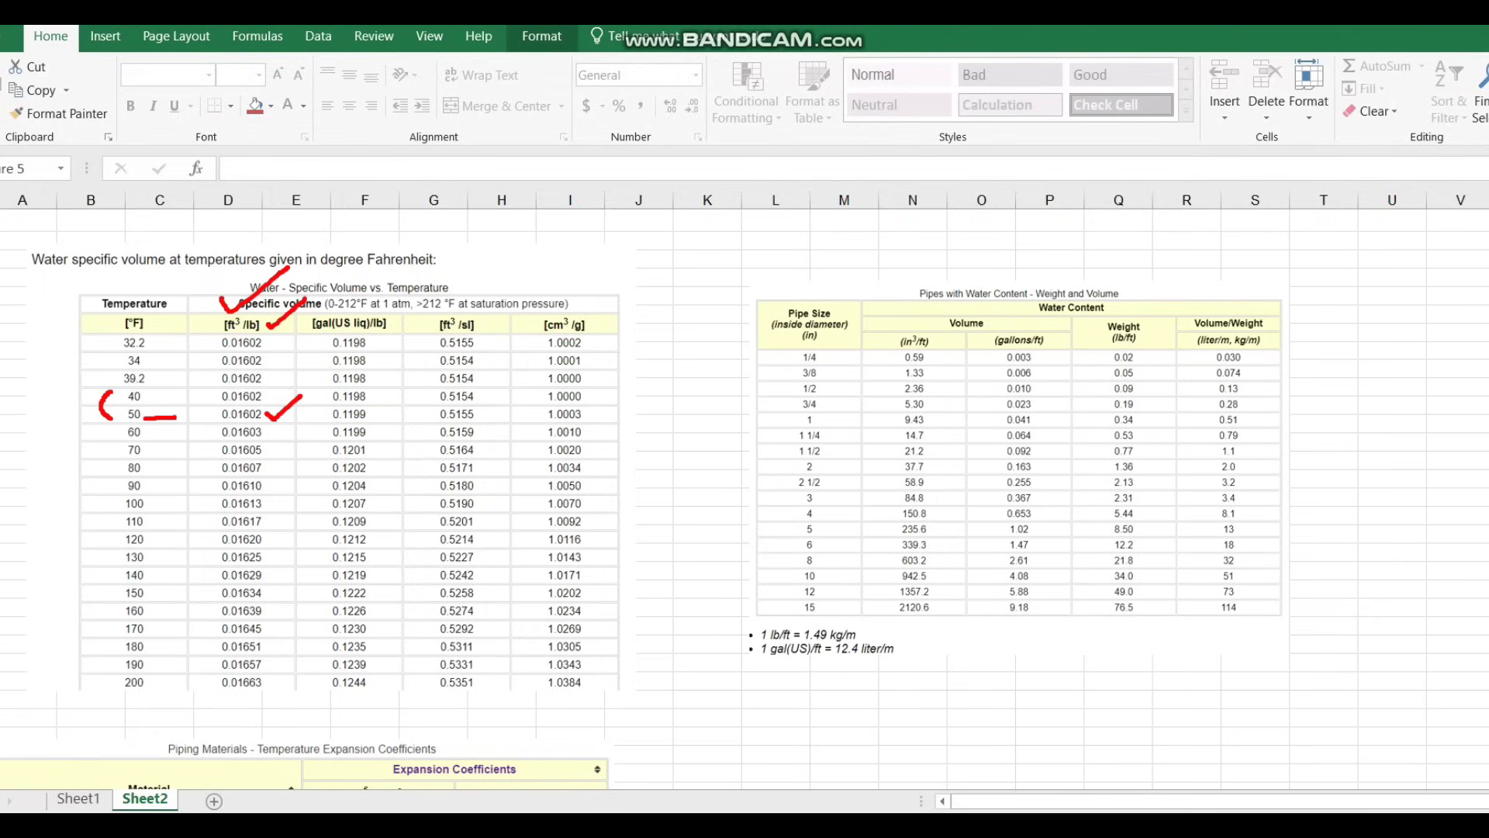
key(e)
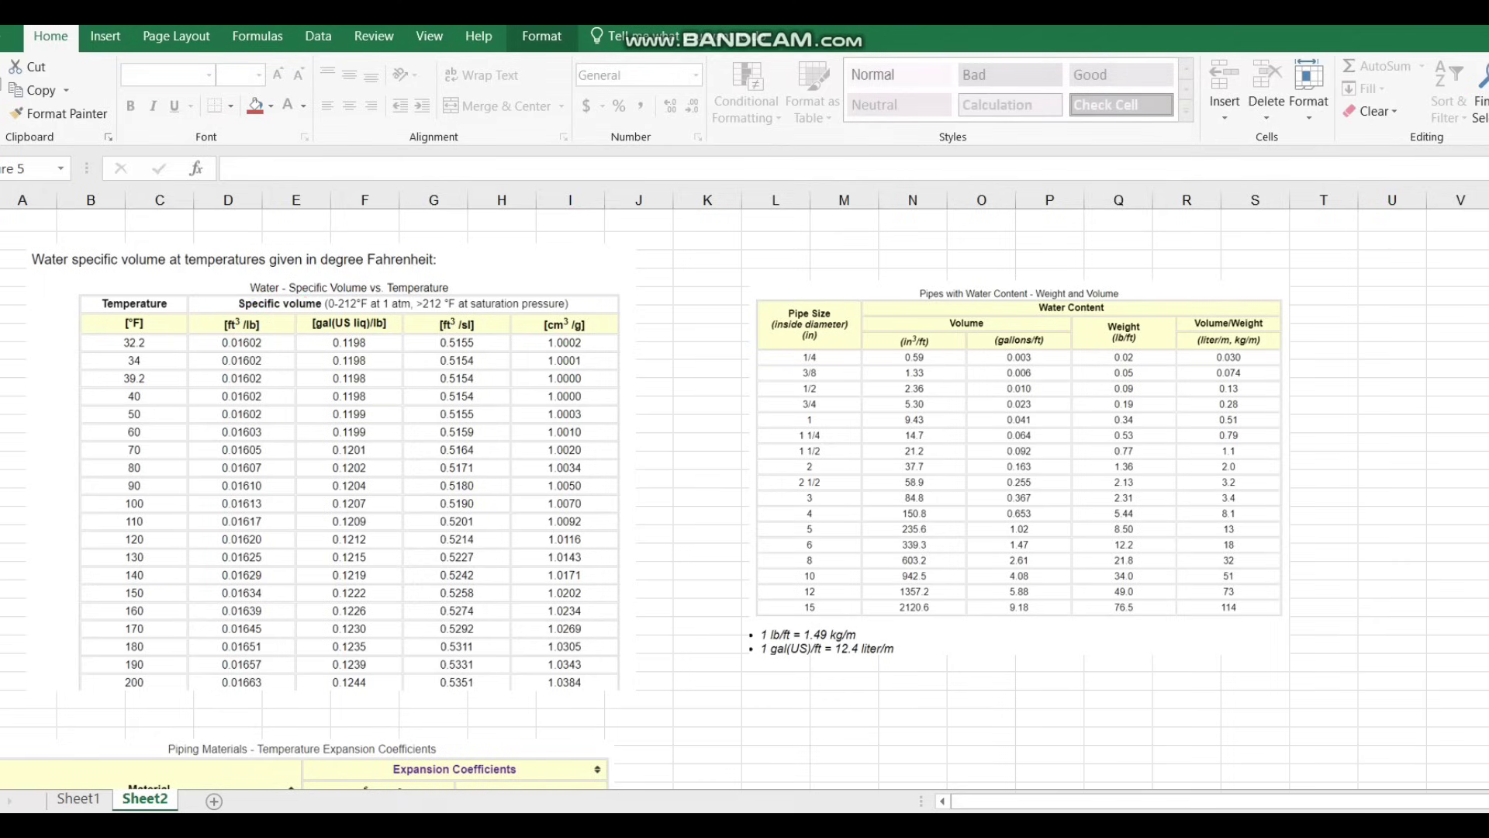
- On Sheet1, review the specific volume of water at higher temperature and the higher temperature entry in °F
key(ctrl+Page_Up)
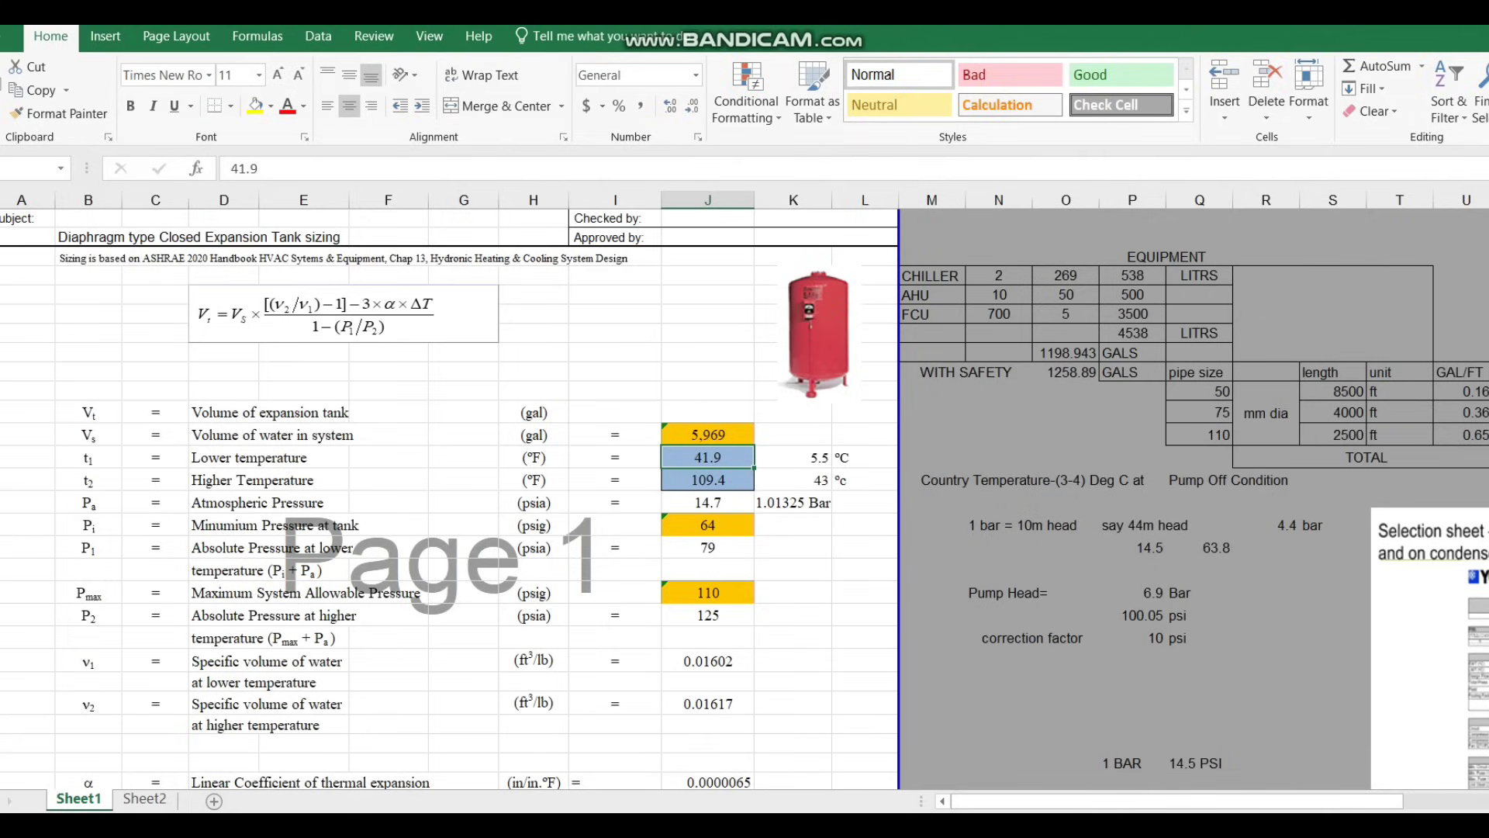
click(224, 725)
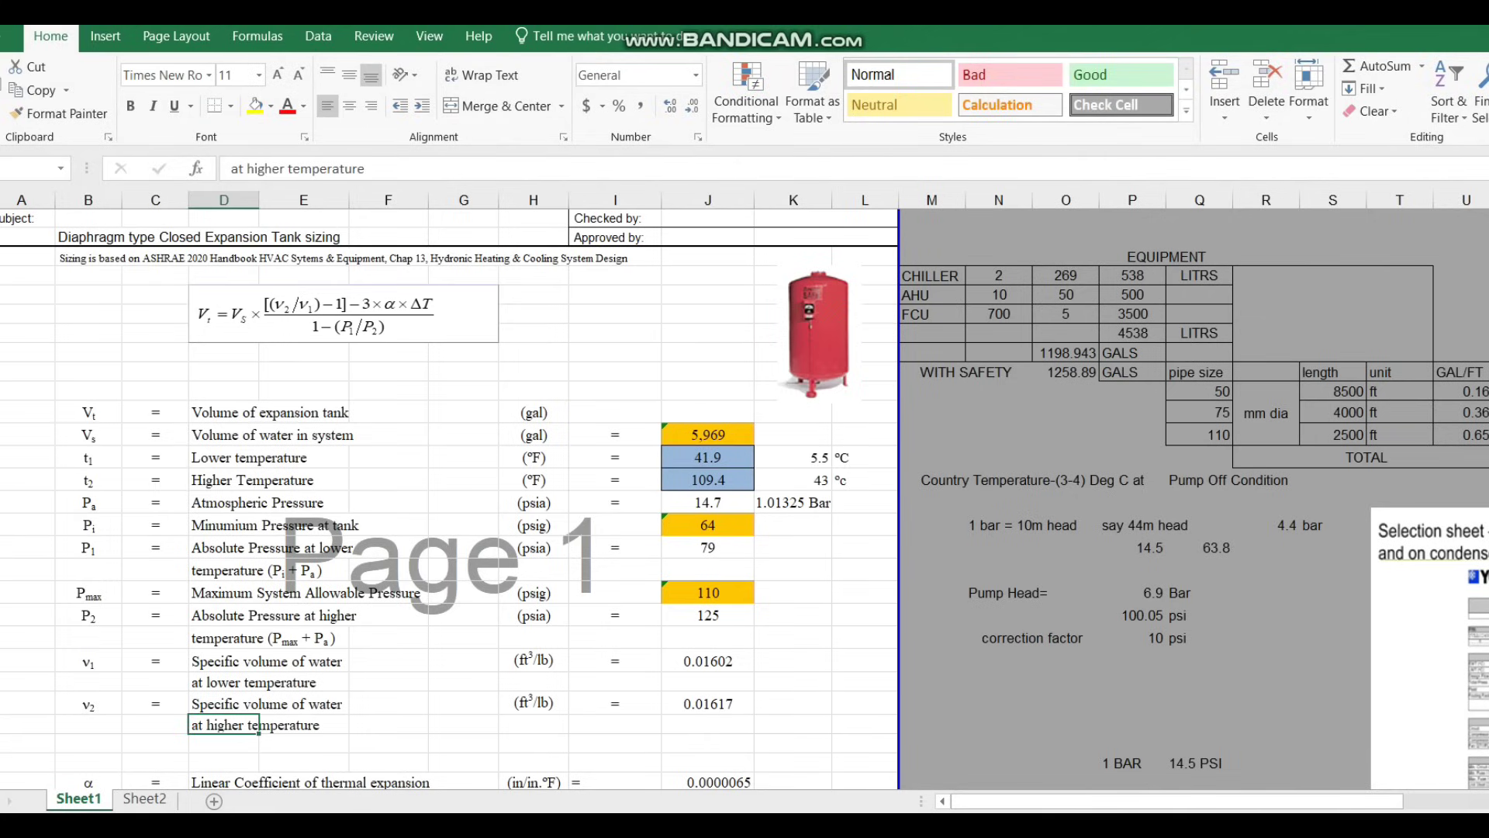
click(707, 480)
- On Sheet2, mark the 110 °F row and its ft³/lb specific volume in red, and clear the marks
key(ctrl+Page_Down)
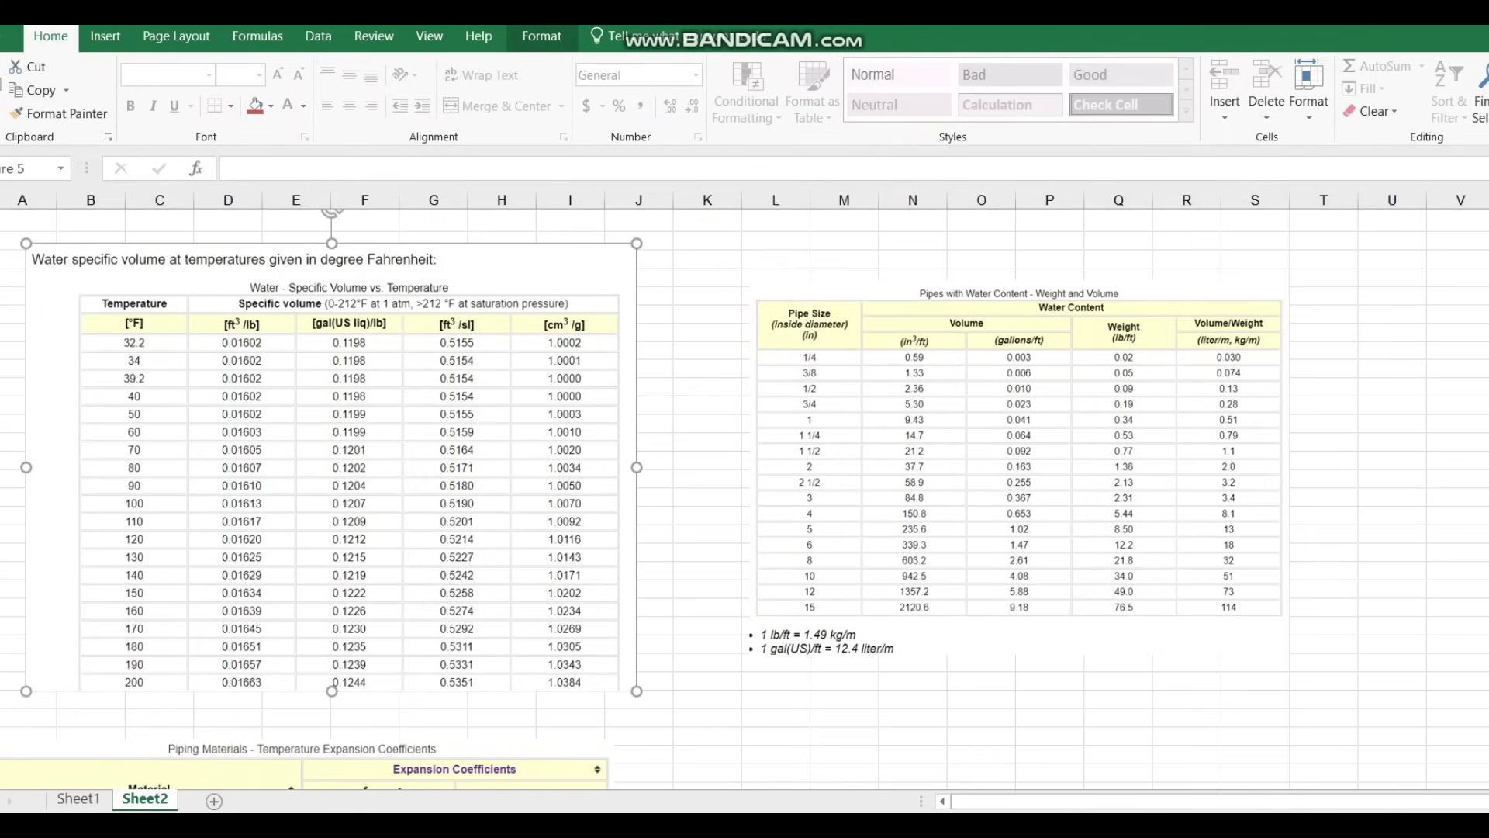
key(Escape)
drag(101, 526, 121, 523)
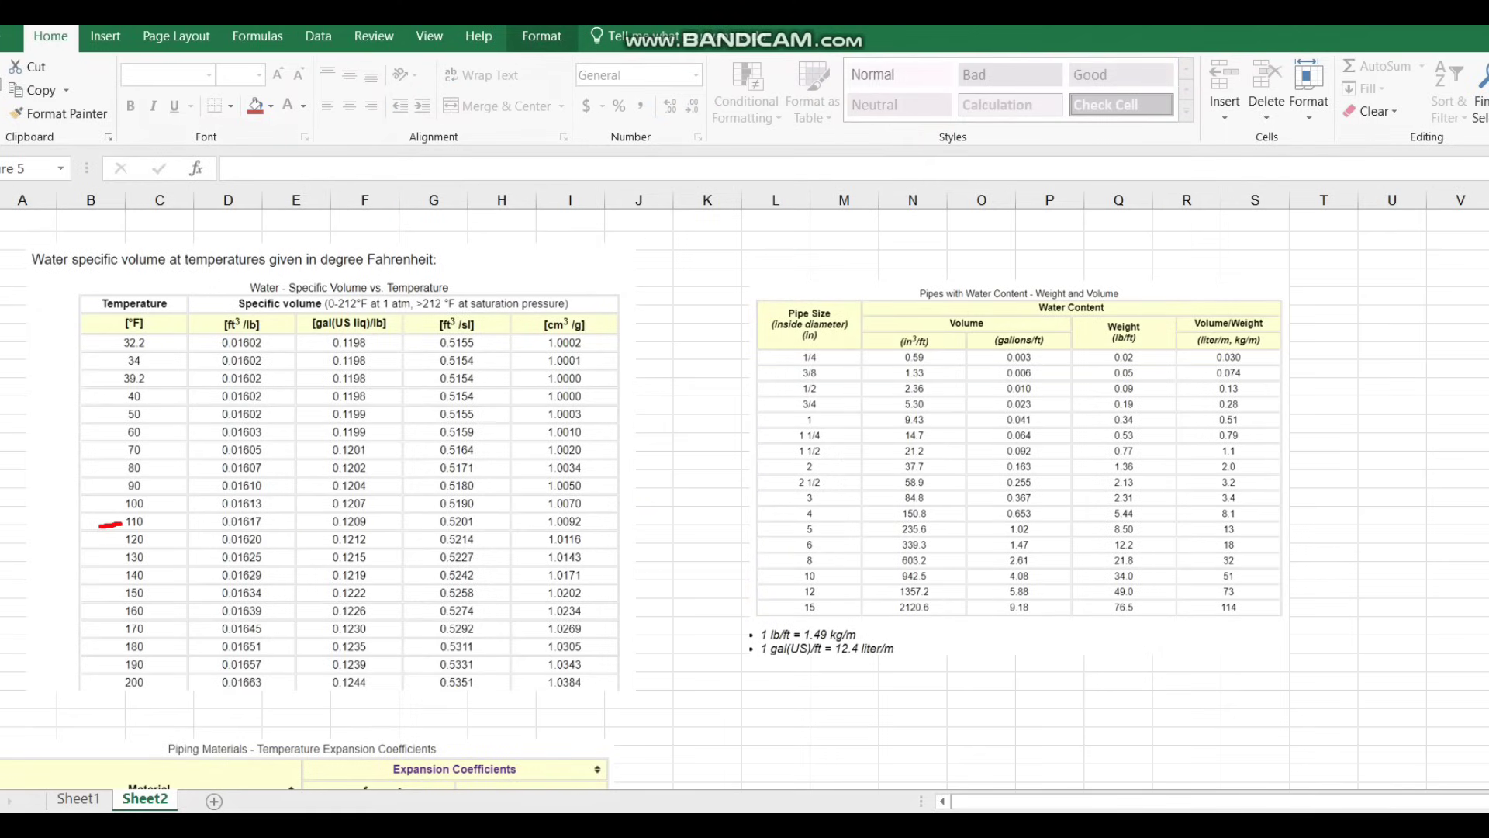
mouse_move(260, 518)
mouse_down()
mouse_move(270, 530)
mouse_move(300, 501)
mouse_up()
key(Escape)
- Back on Sheet1, compare the specific volumes of water at lower and higher temperature and check their unit
click(78, 799)
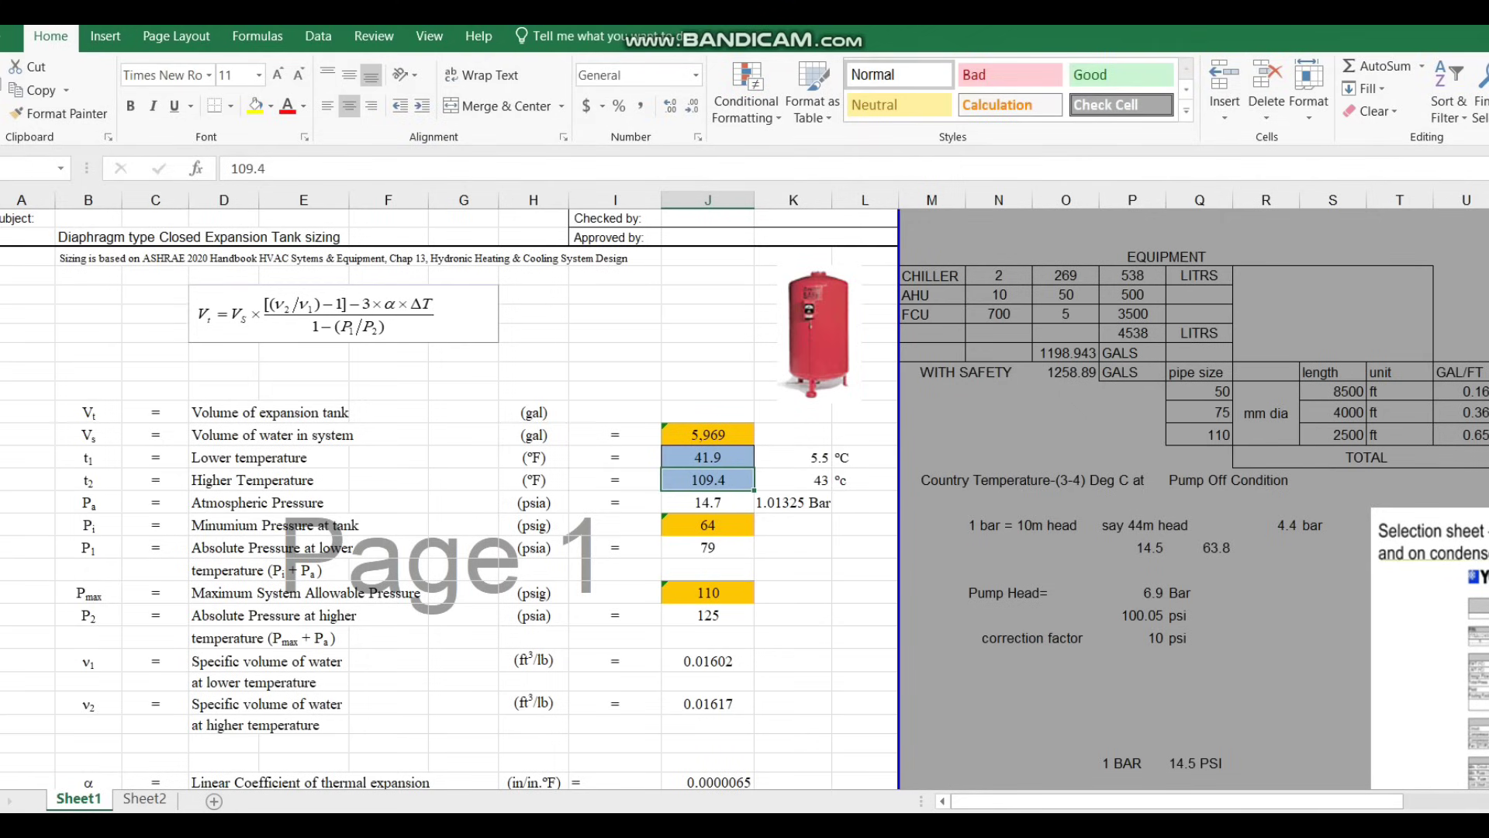
click(707, 662)
click(707, 683)
click(707, 704)
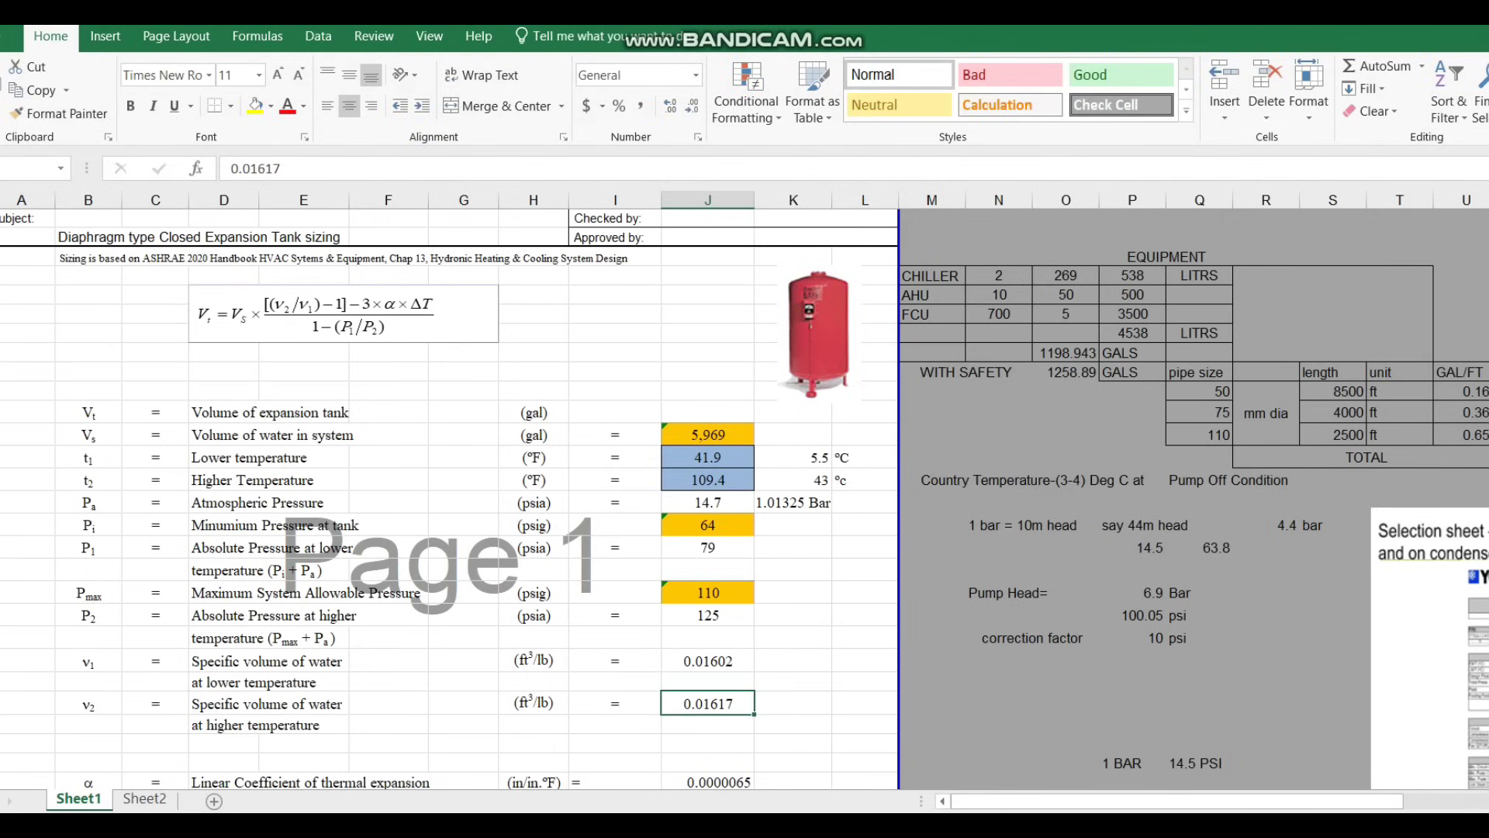
click(534, 661)
- Examine the linear coefficient of thermal expansion for steel, below the specific volumes of water
key(Down)
key(Down)
key(Down)
key(Down)
key(Down)
key(Down)
key(Down)
key(Down)
key(Down)
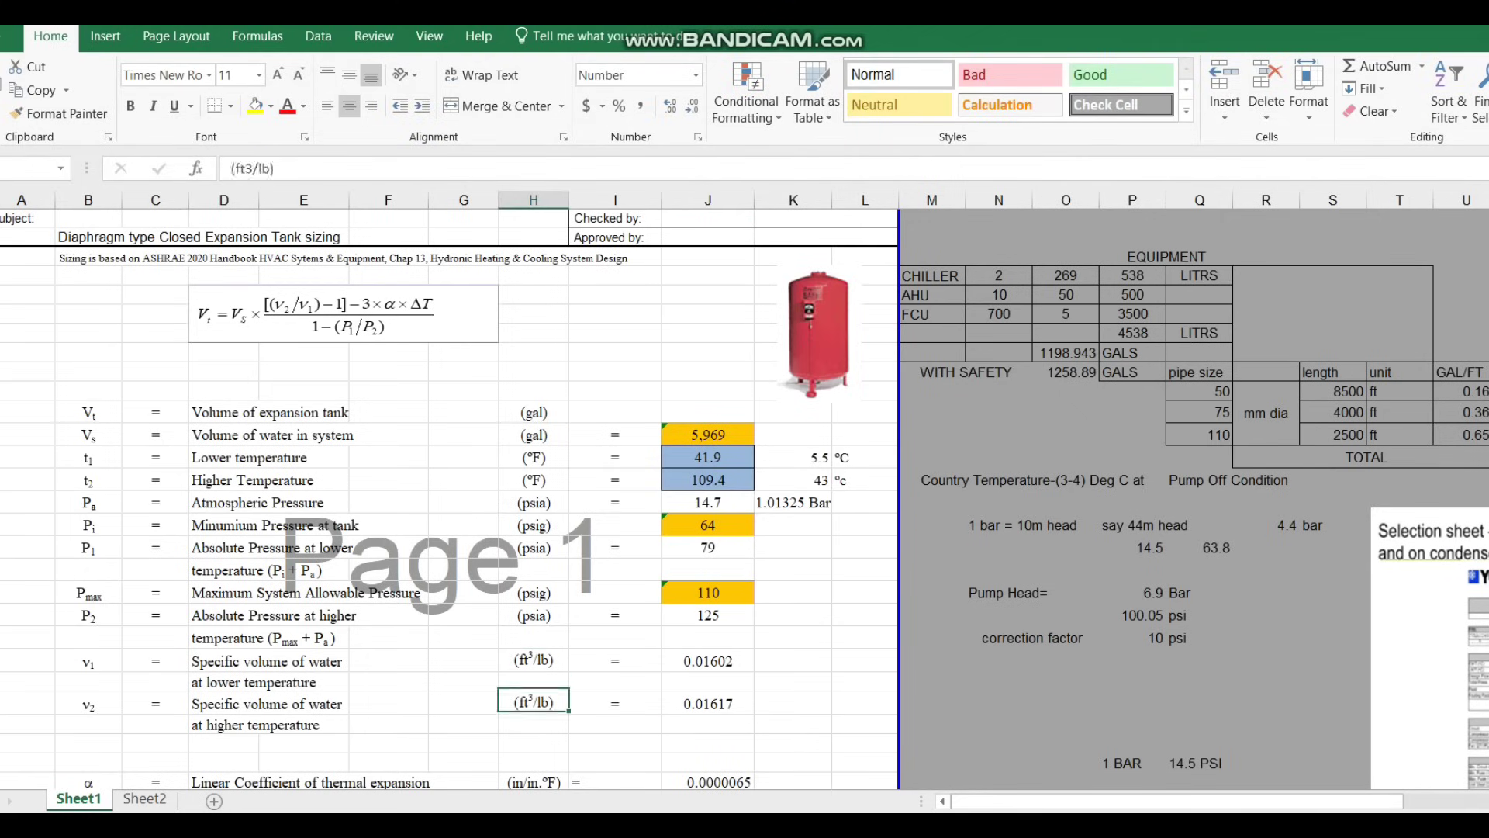
key(Down)
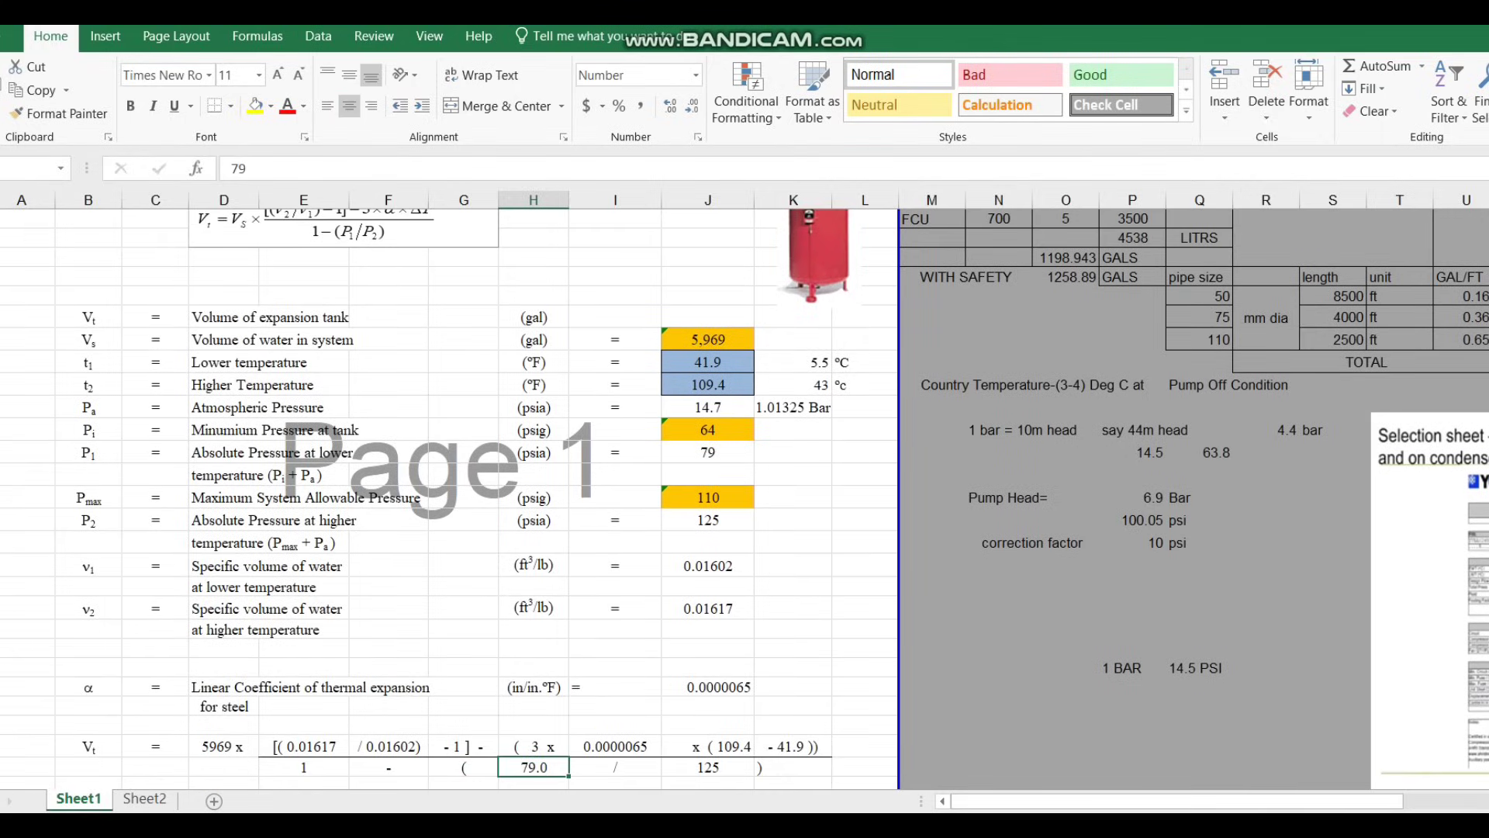
click(223, 687)
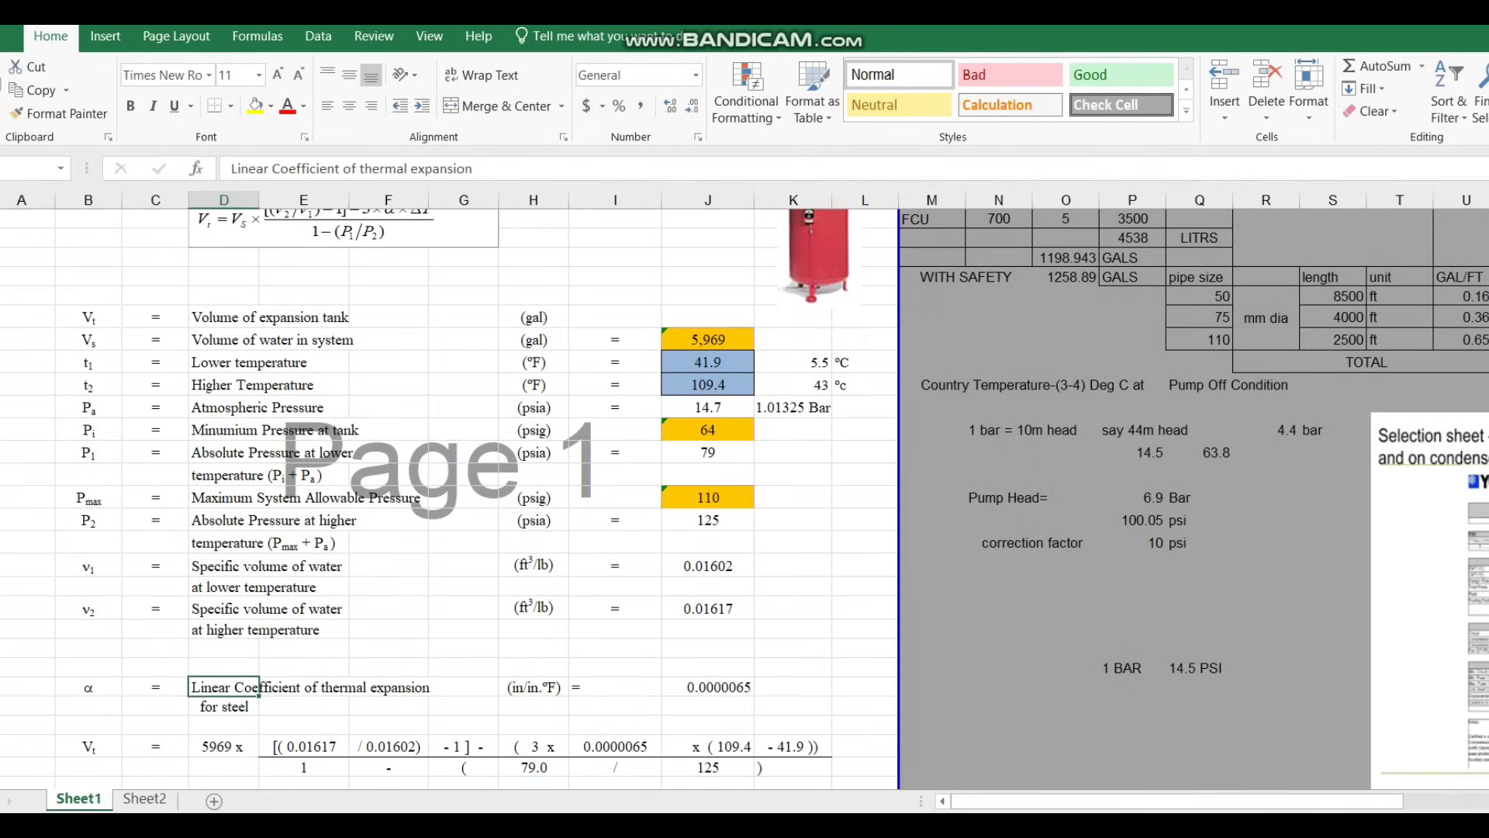
- On Sheet2, examine the piping materials temperature expansion coefficients table, including its carbon steel row
click(145, 798)
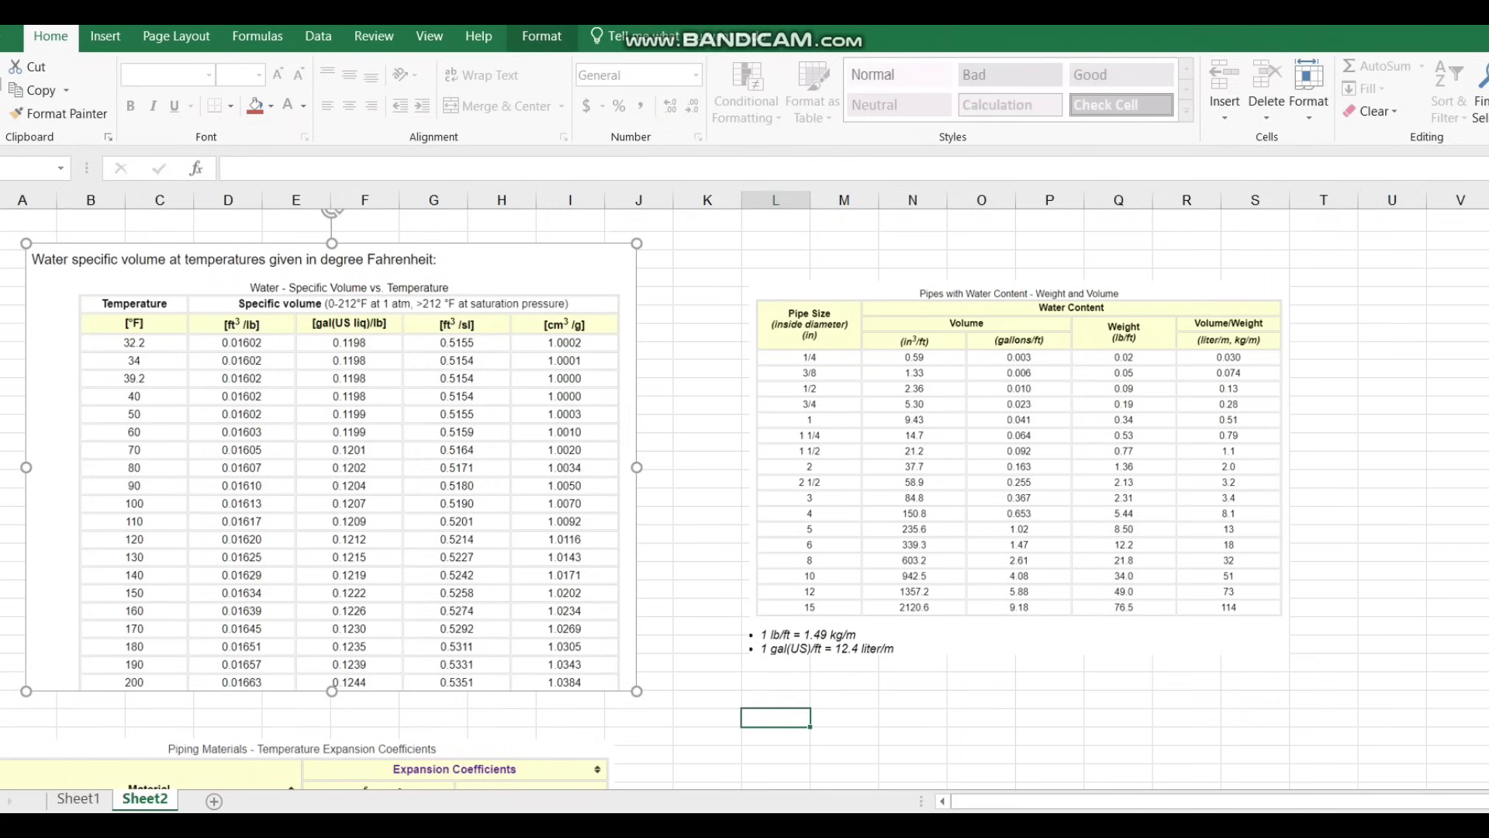
key(Escape)
key(Down)
key(Down)
key(Down)
key(Down)
key(Down)
key(Down)
key(Down)
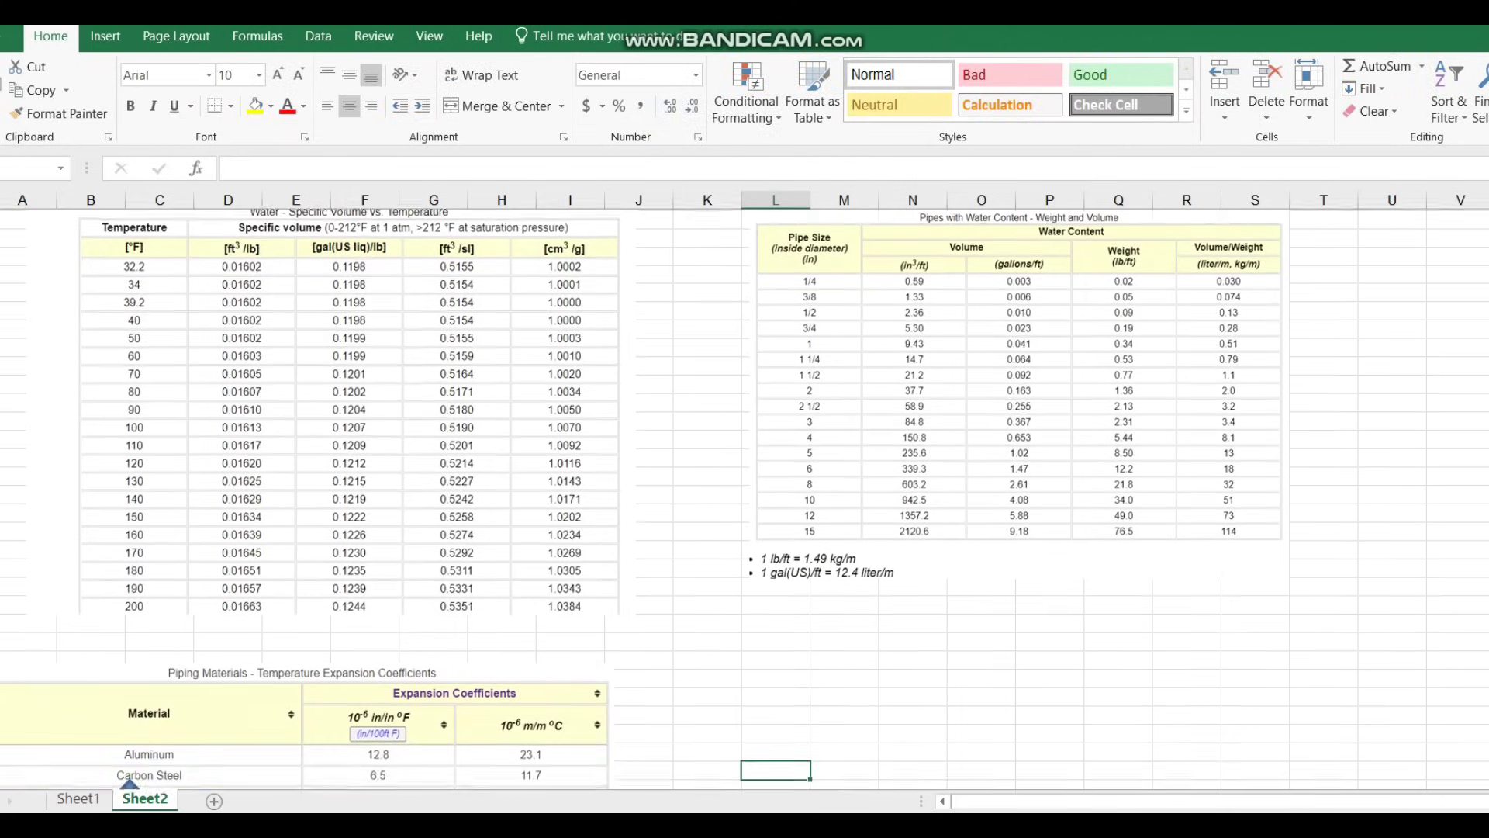
key(Down)
key(Down)
key(Down)
key(Down)
key(Up)
key(Up)
key(Up)
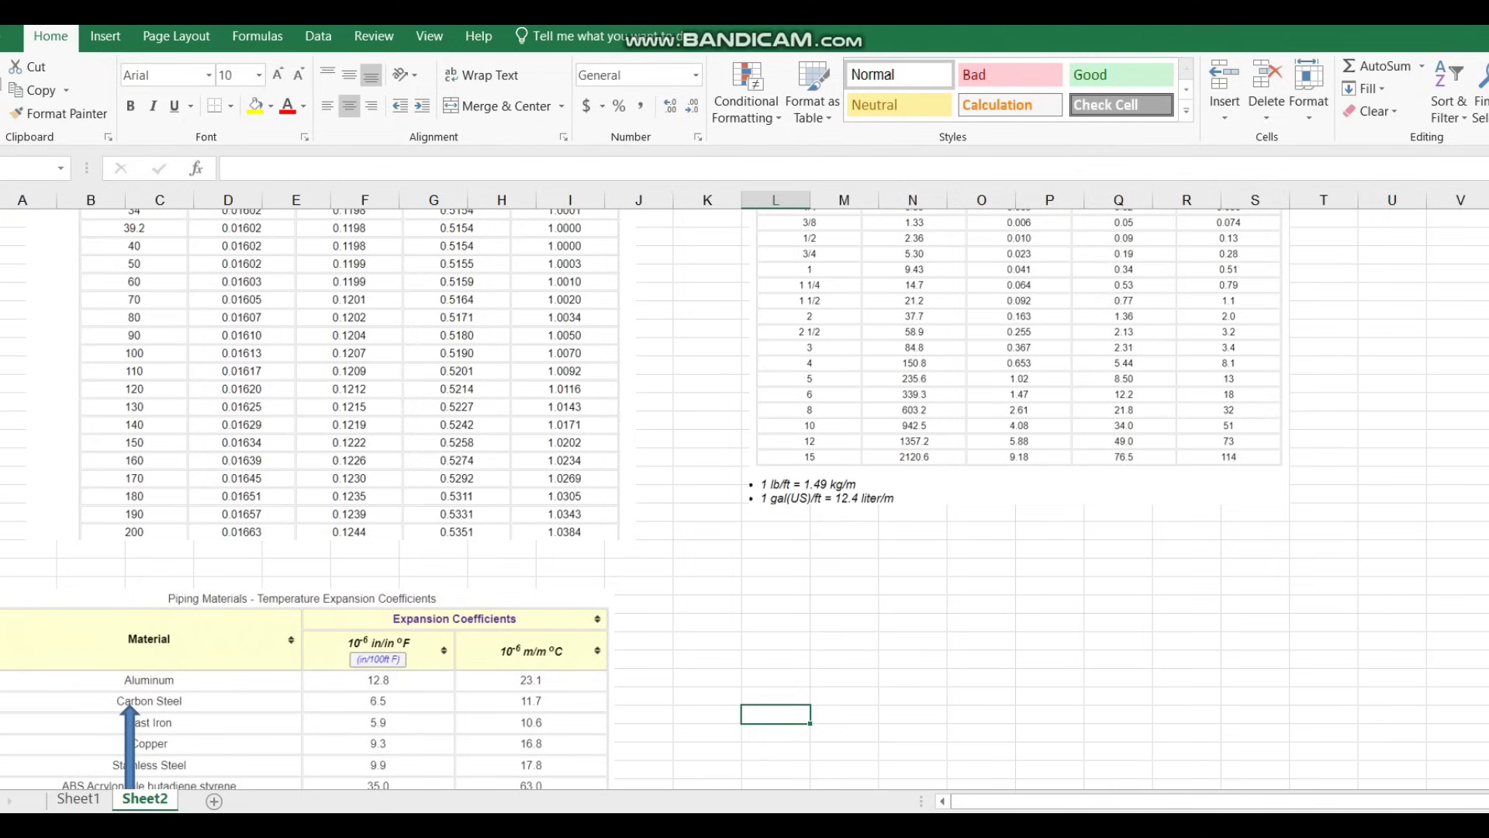
- Enter the pipe specification "ASTM A 53 GRADE B SCHEDULE 40" in column L beside the expansion coefficients table
text(ASTM A 5)
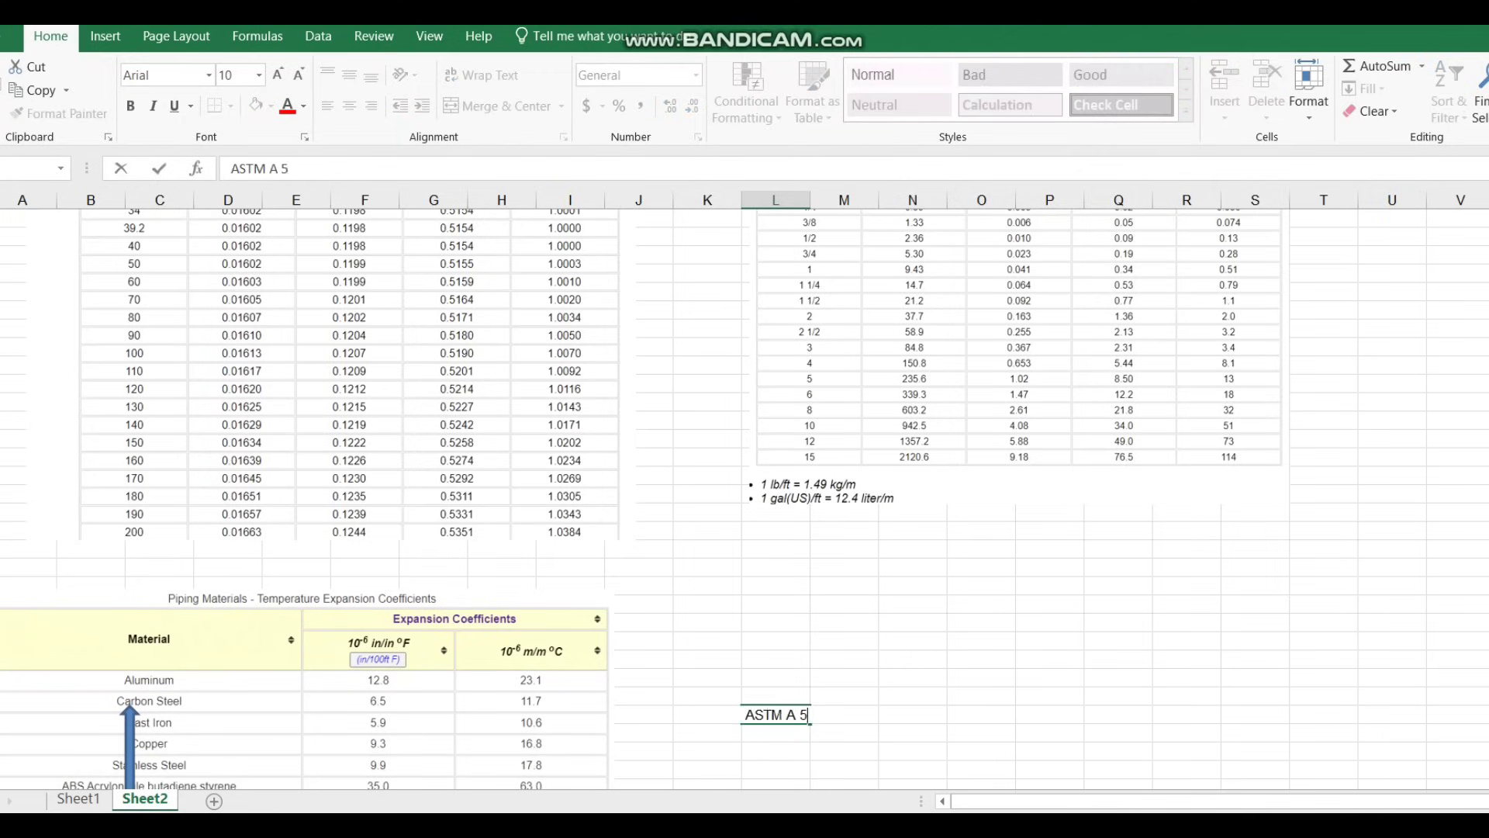
text(3 GR)
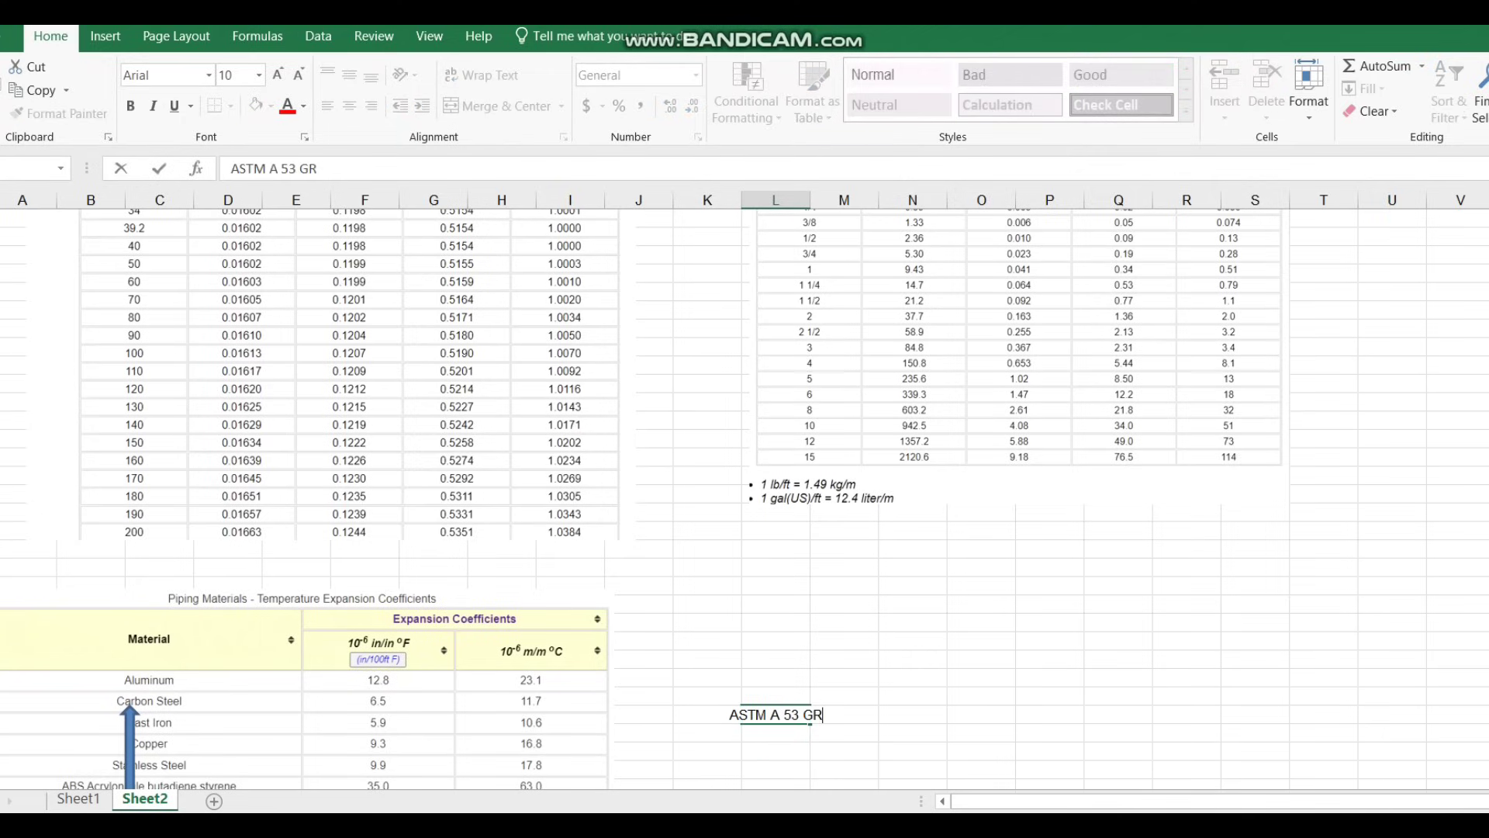
text(ADE B SCHED)
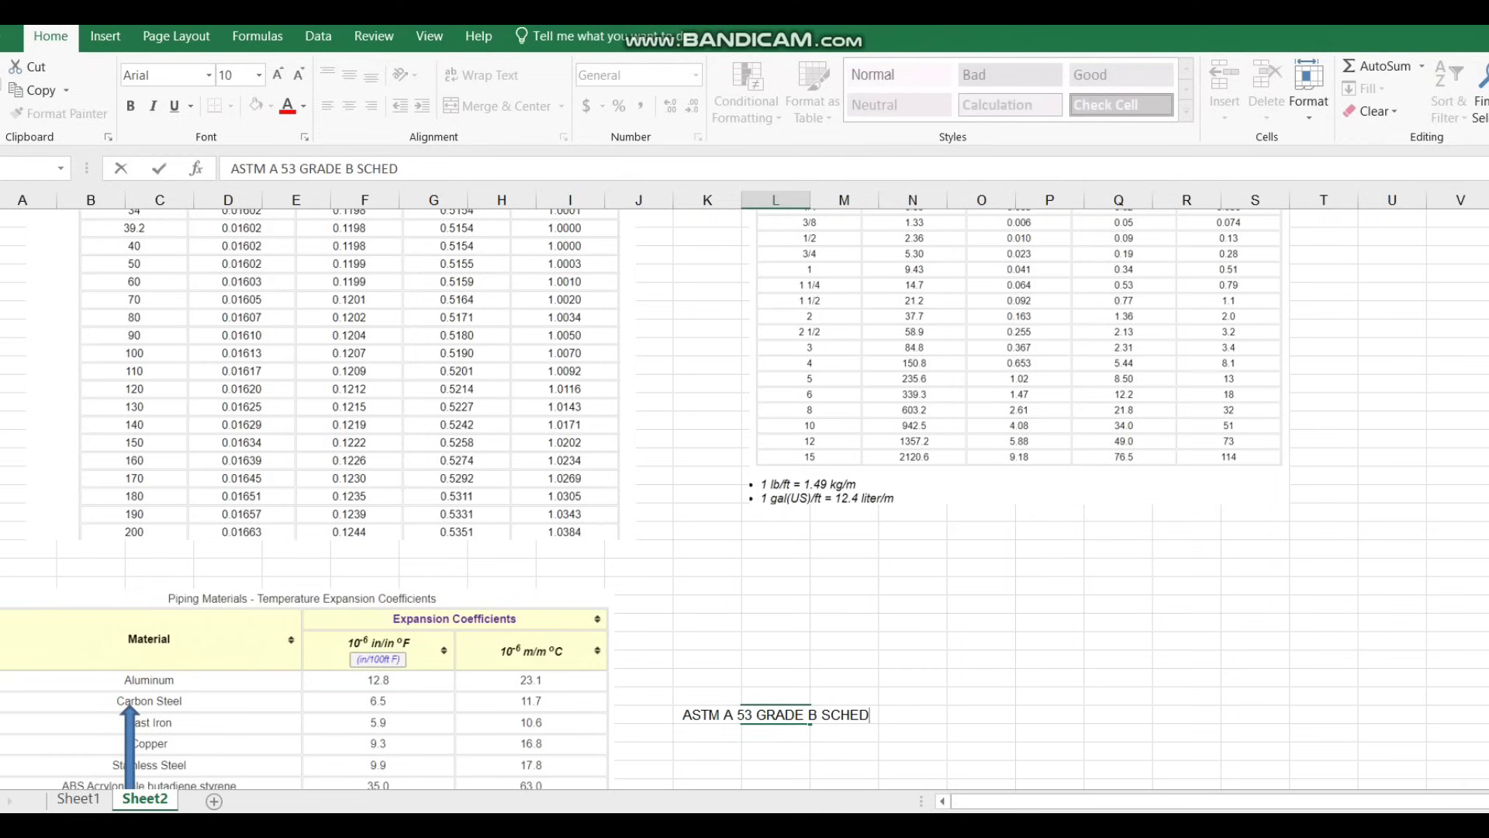
text(ULE 40)
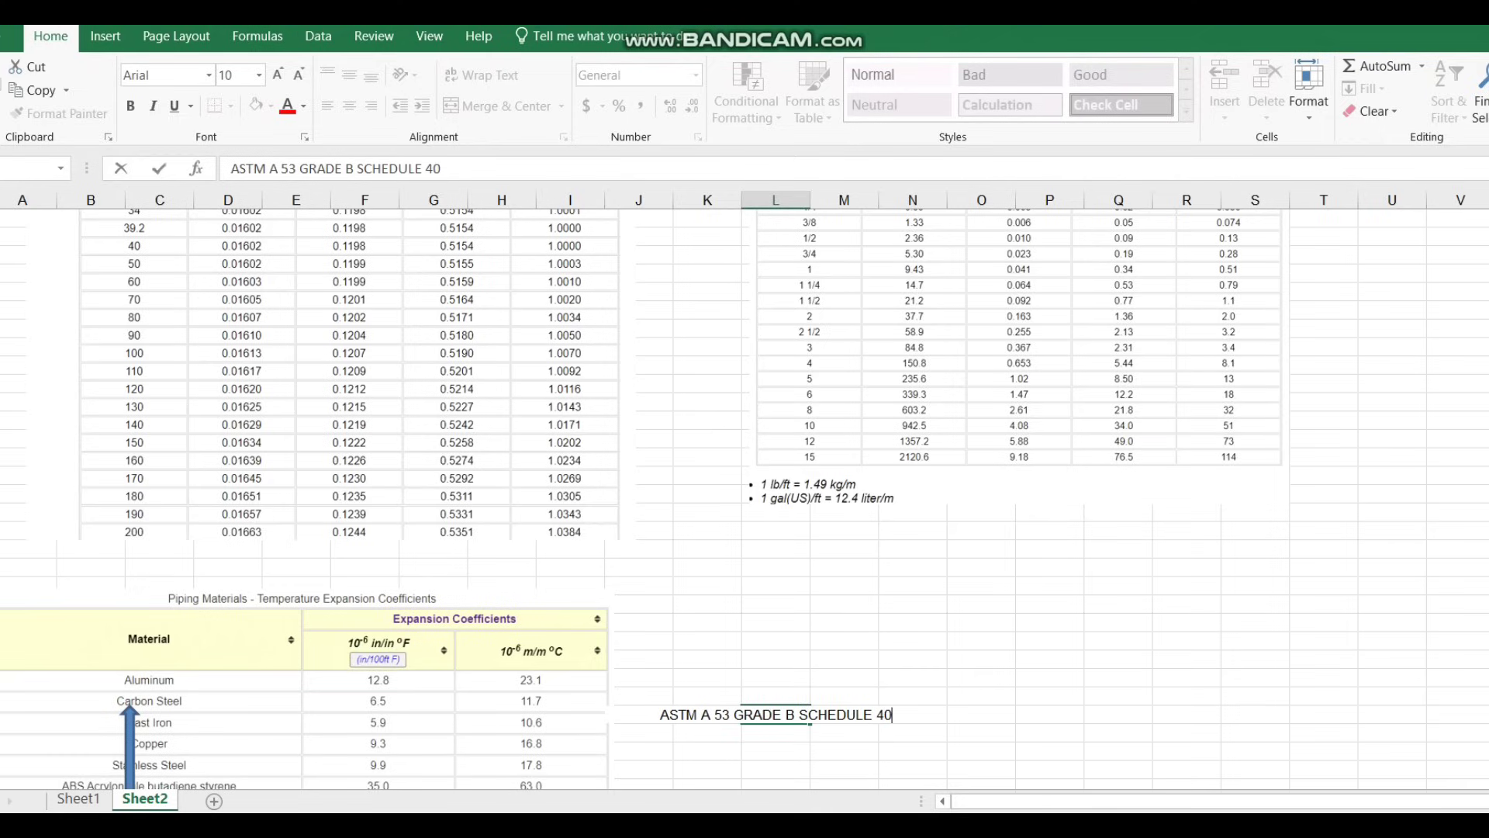
key(Return)
- Add the pipe specifications "ASTM A 106 GRADE B SCH" and "API 5L GRADE B" in the cells below the first one
text(ASTM A )
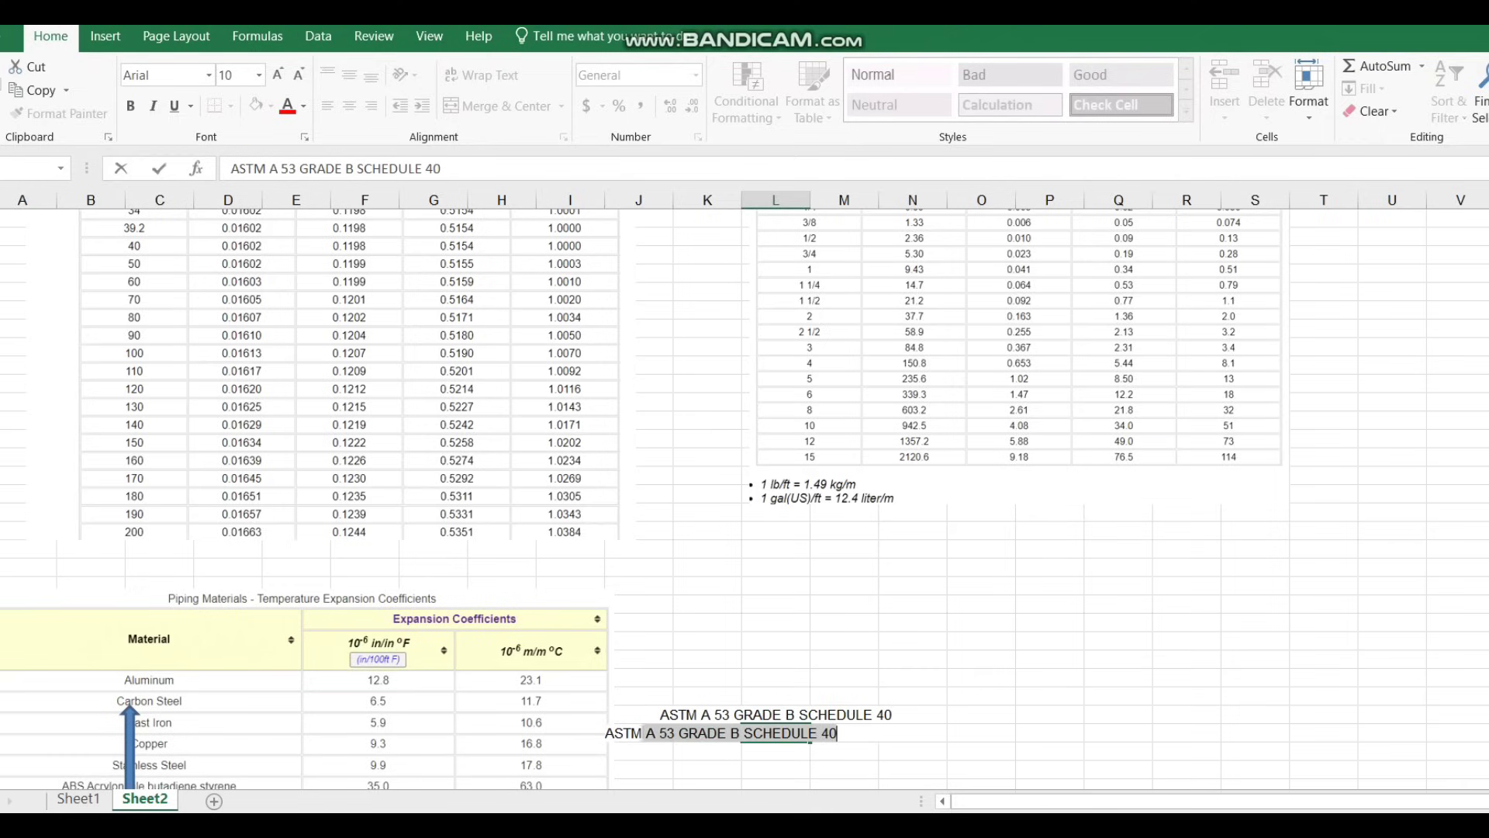
text(106 G)
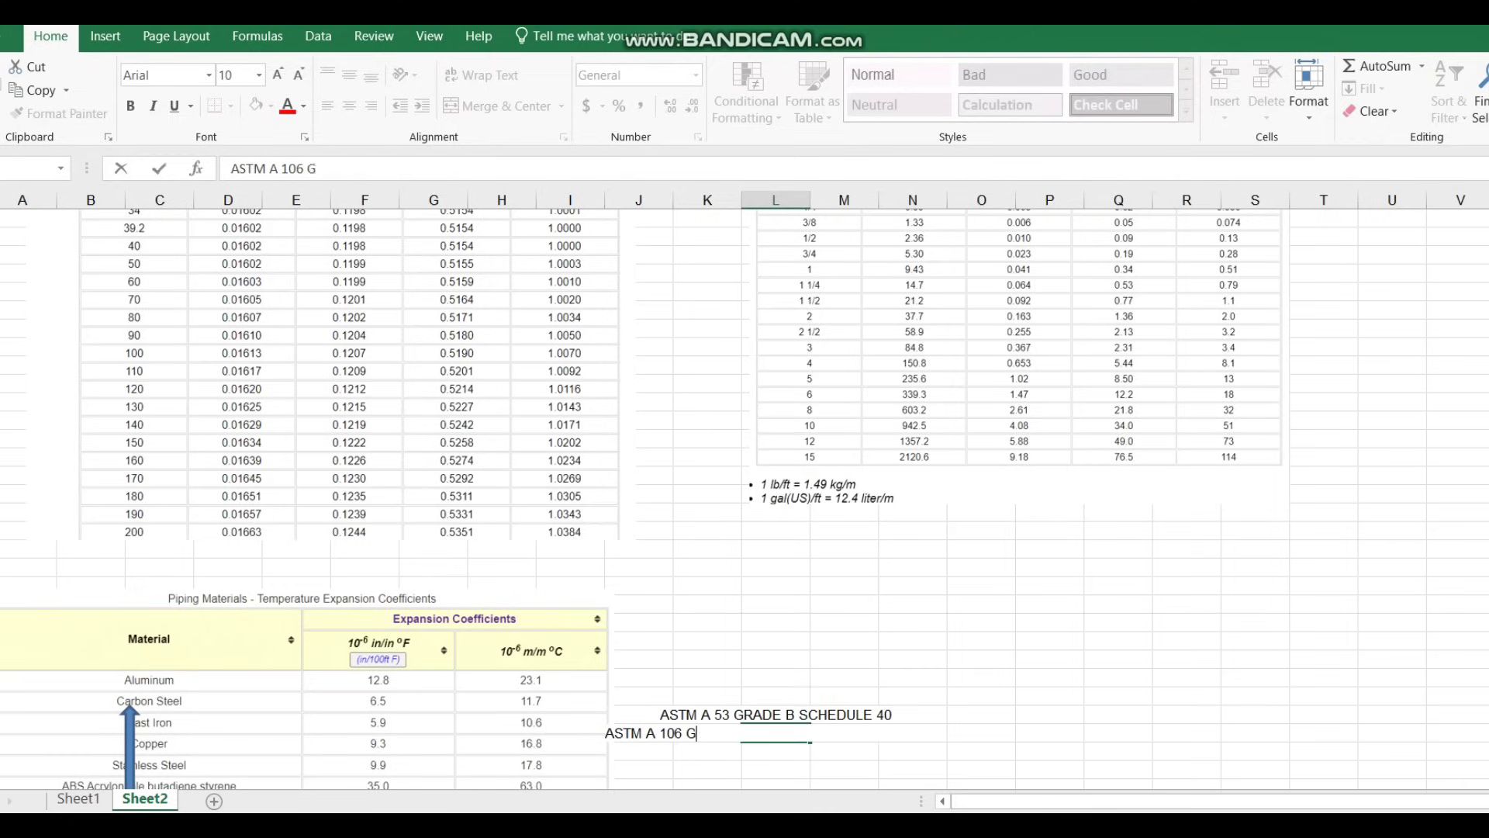
text(RADE B SCH)
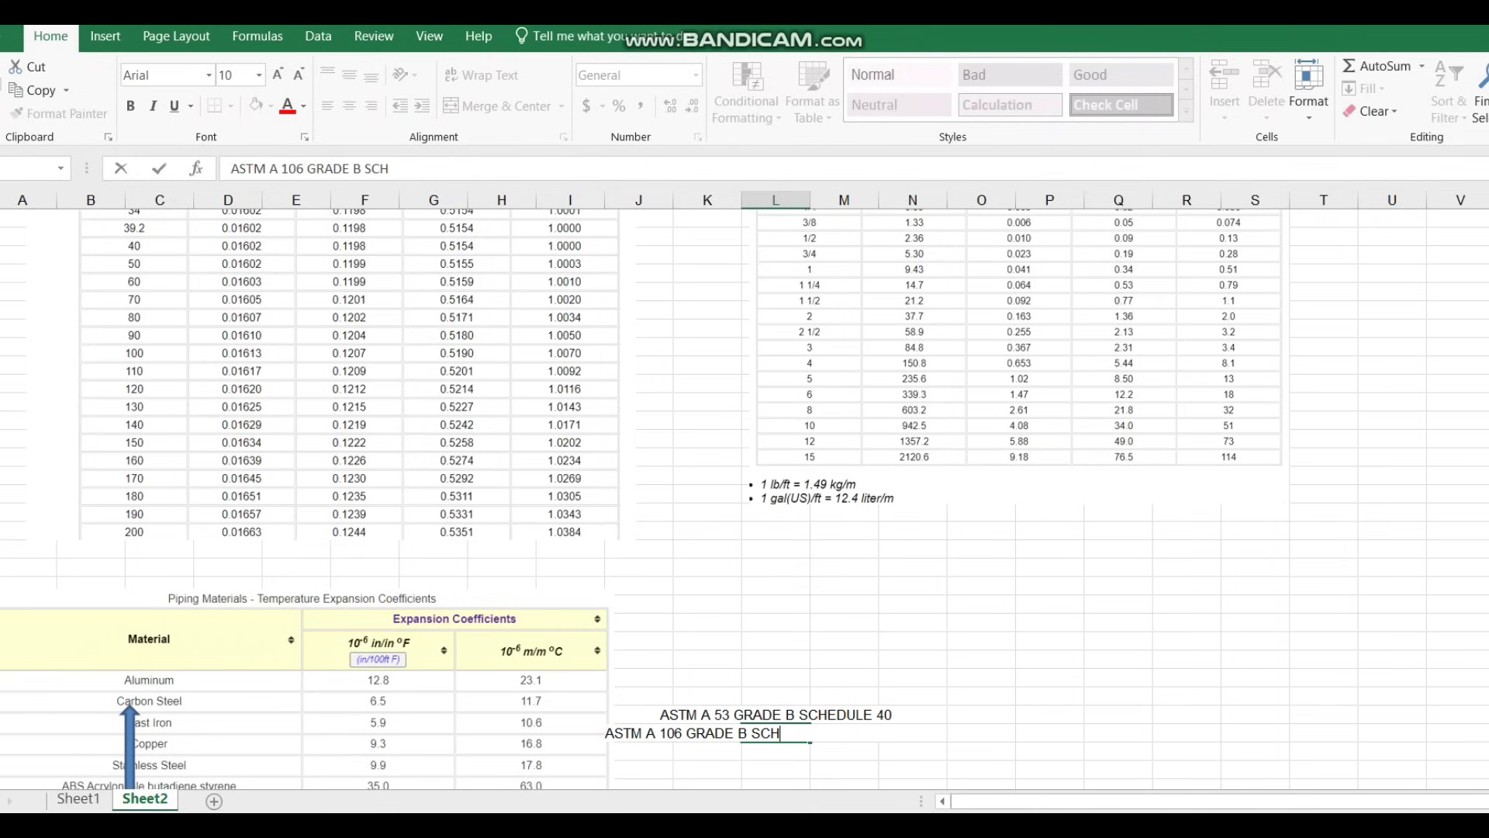
key(Return)
text(API)
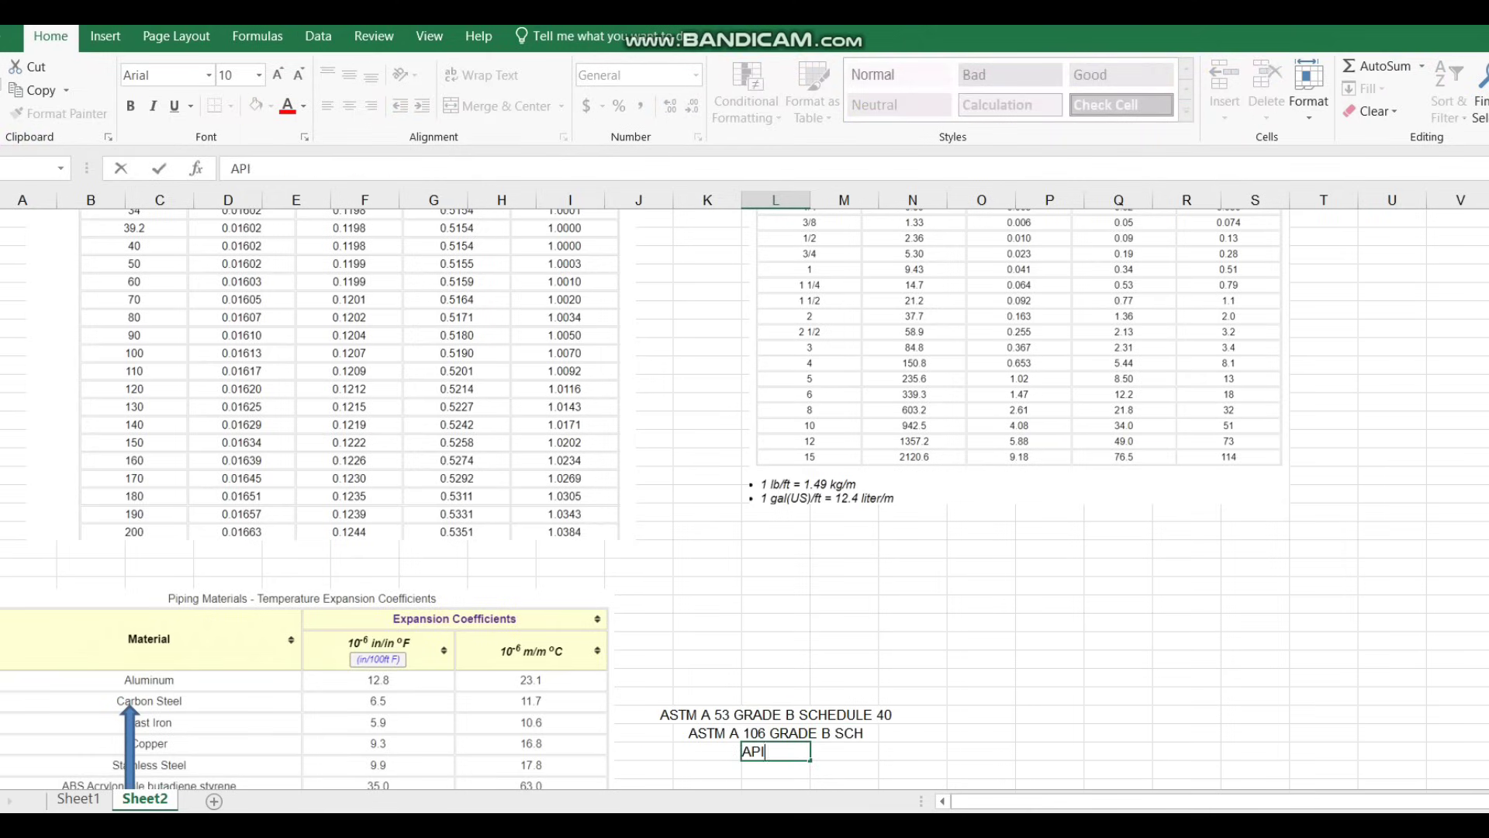
text( 5L GRADE B)
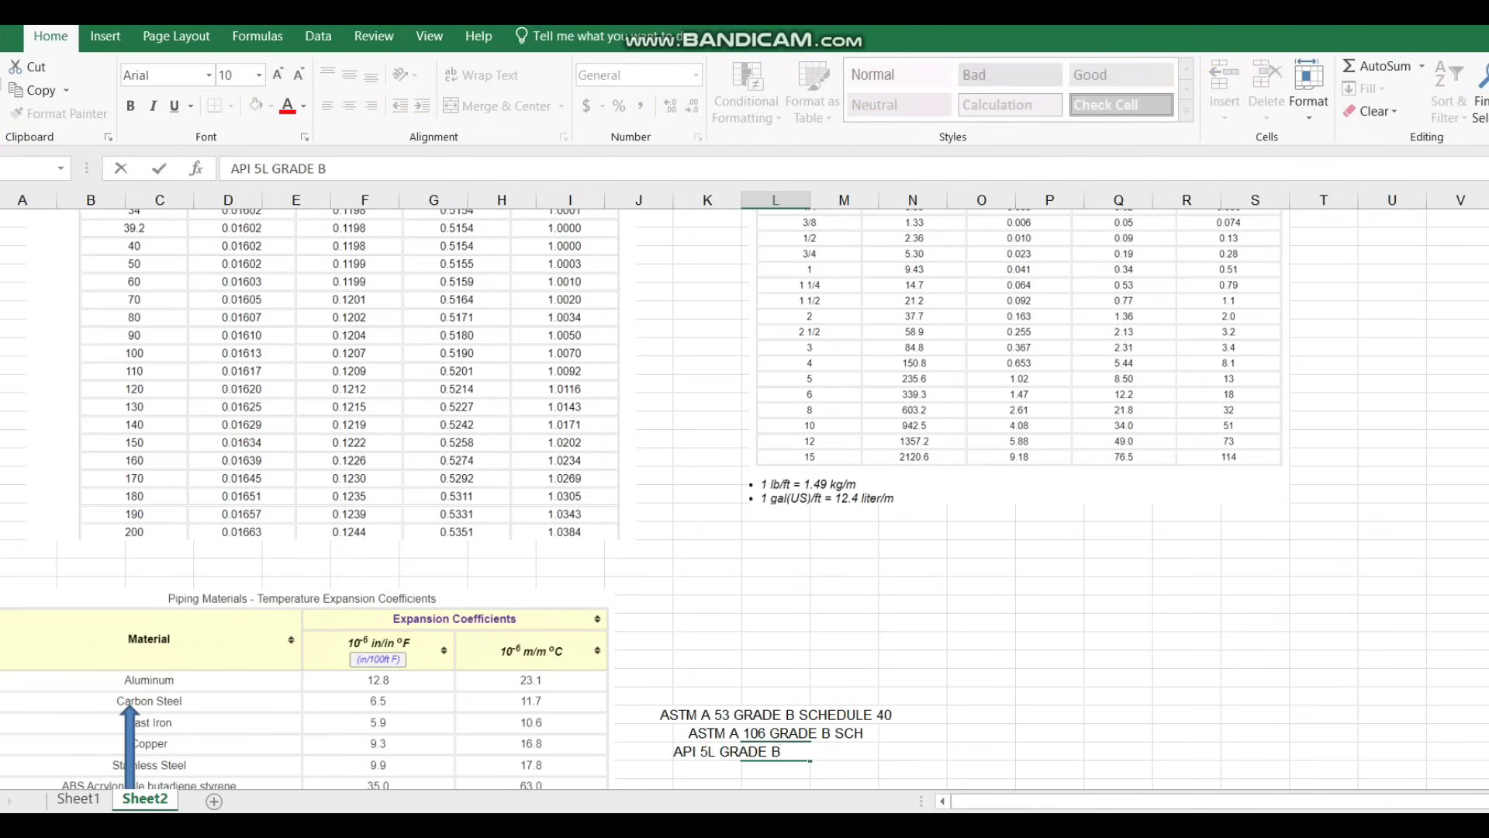
key(Return)
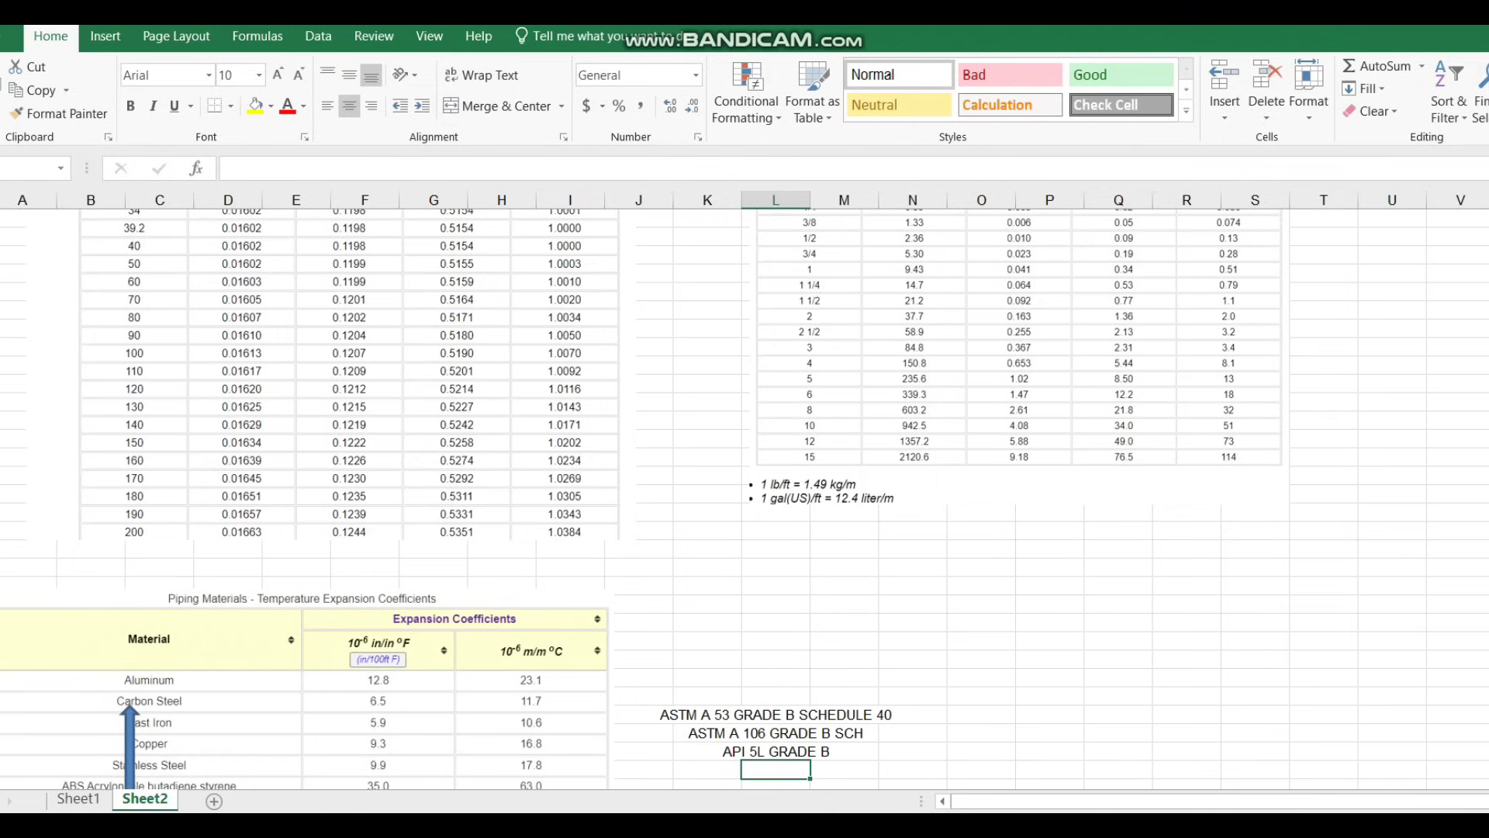
key(Up)
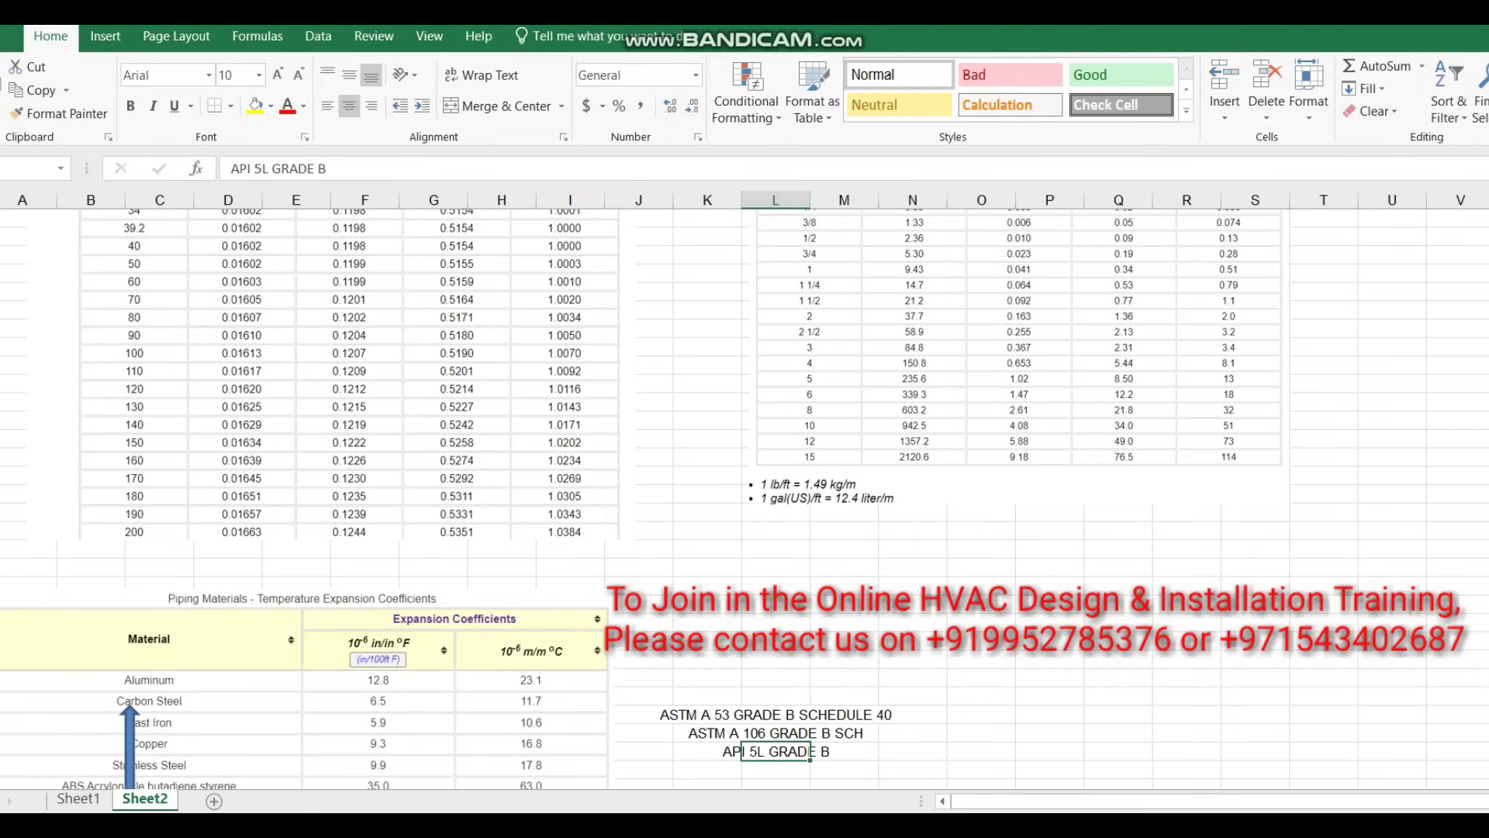
- Move the blue arrow from the Carbon Steel name to the 10⁻⁶ in/in °F column of the expansion coefficients table
click(673, 713)
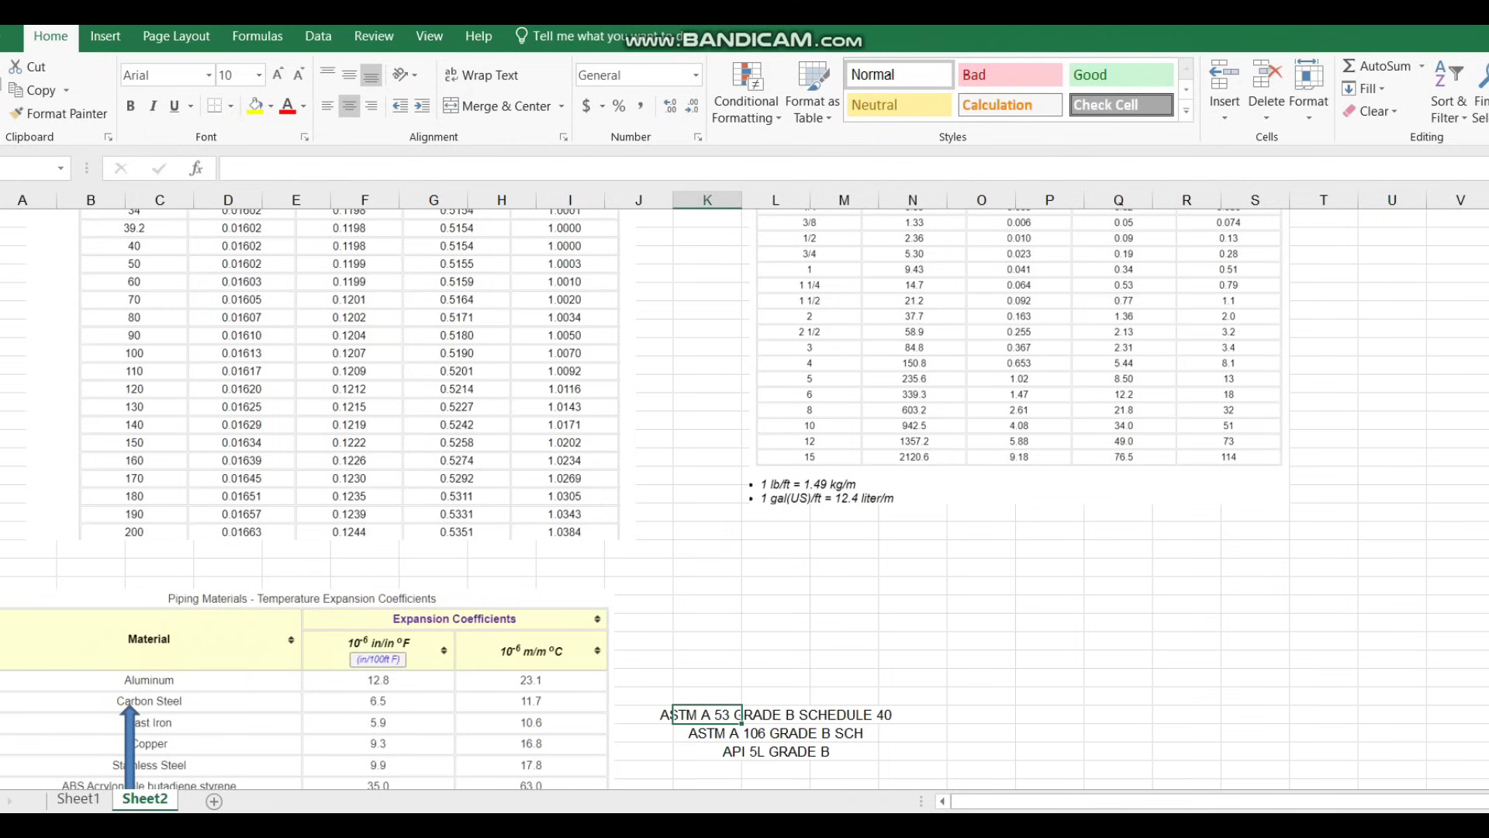
click(378, 701)
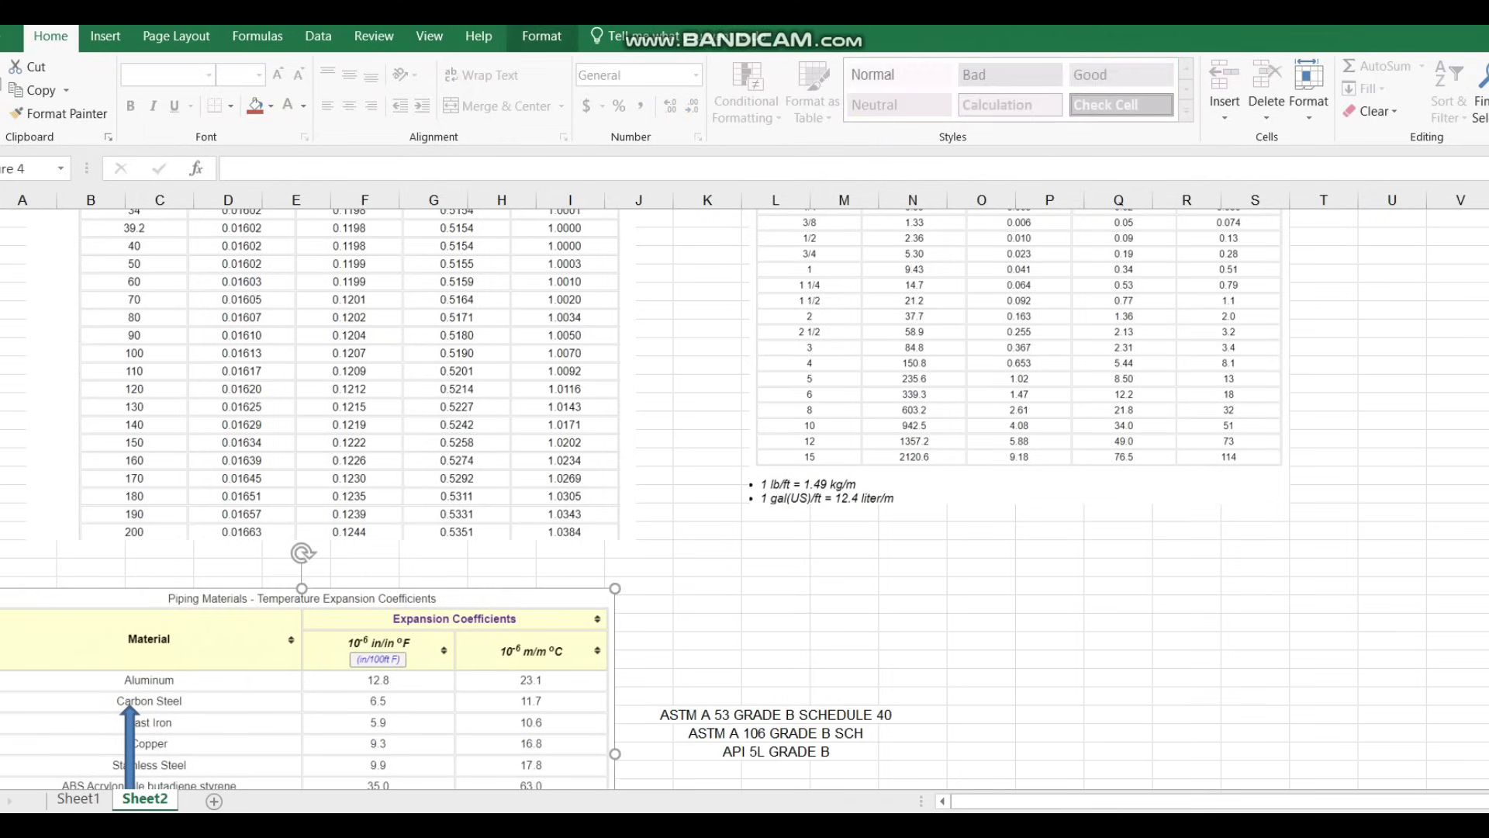
click(708, 587)
key(Down)
key(Down)
key(Down)
key(Down)
key(Down)
key(Down)
key(Down)
key(Down)
key(Down)
key(Down)
key(Down)
key(Down)
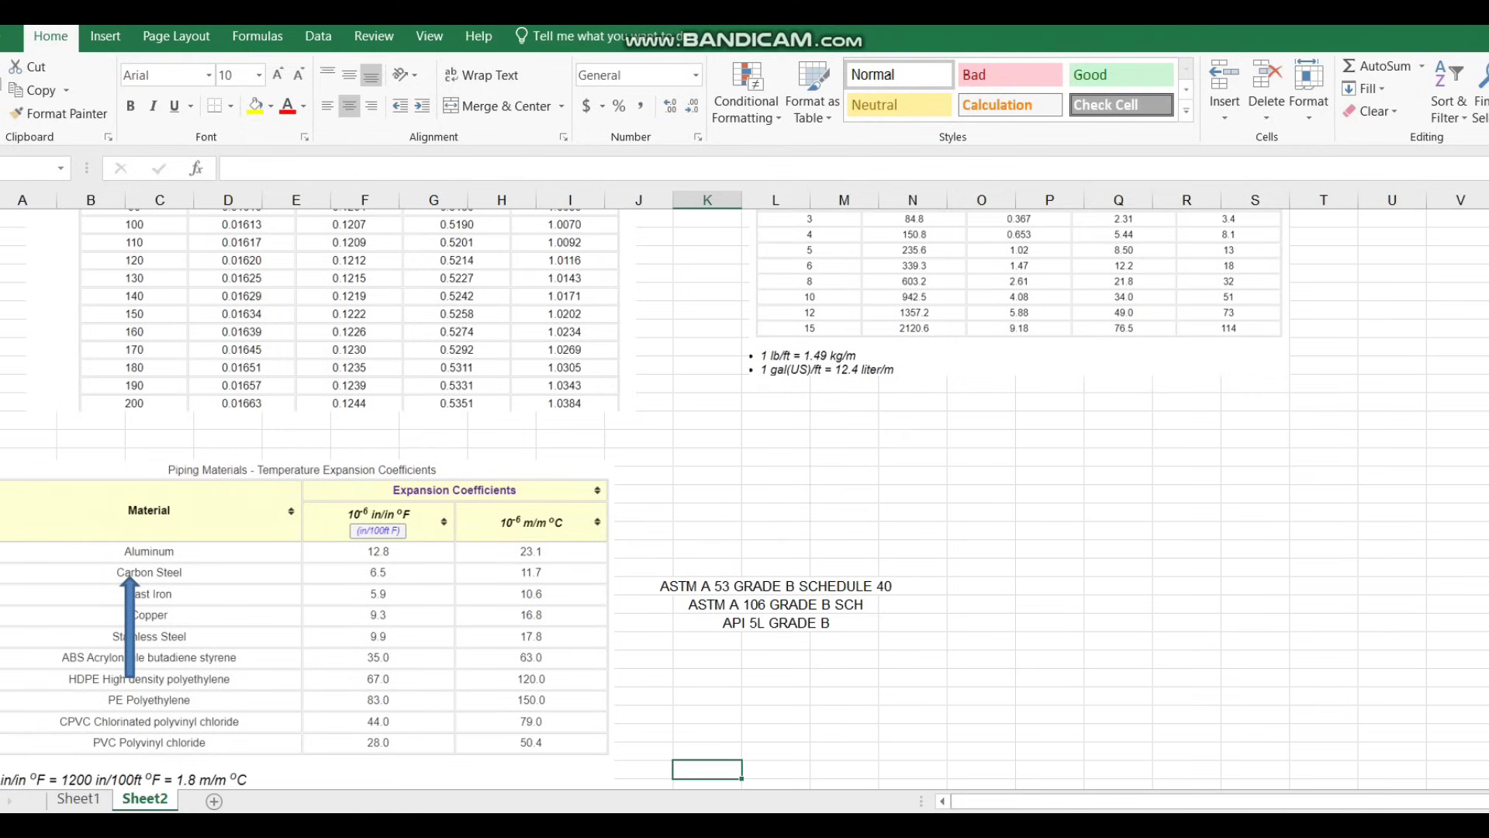
drag(129, 628, 366, 597)
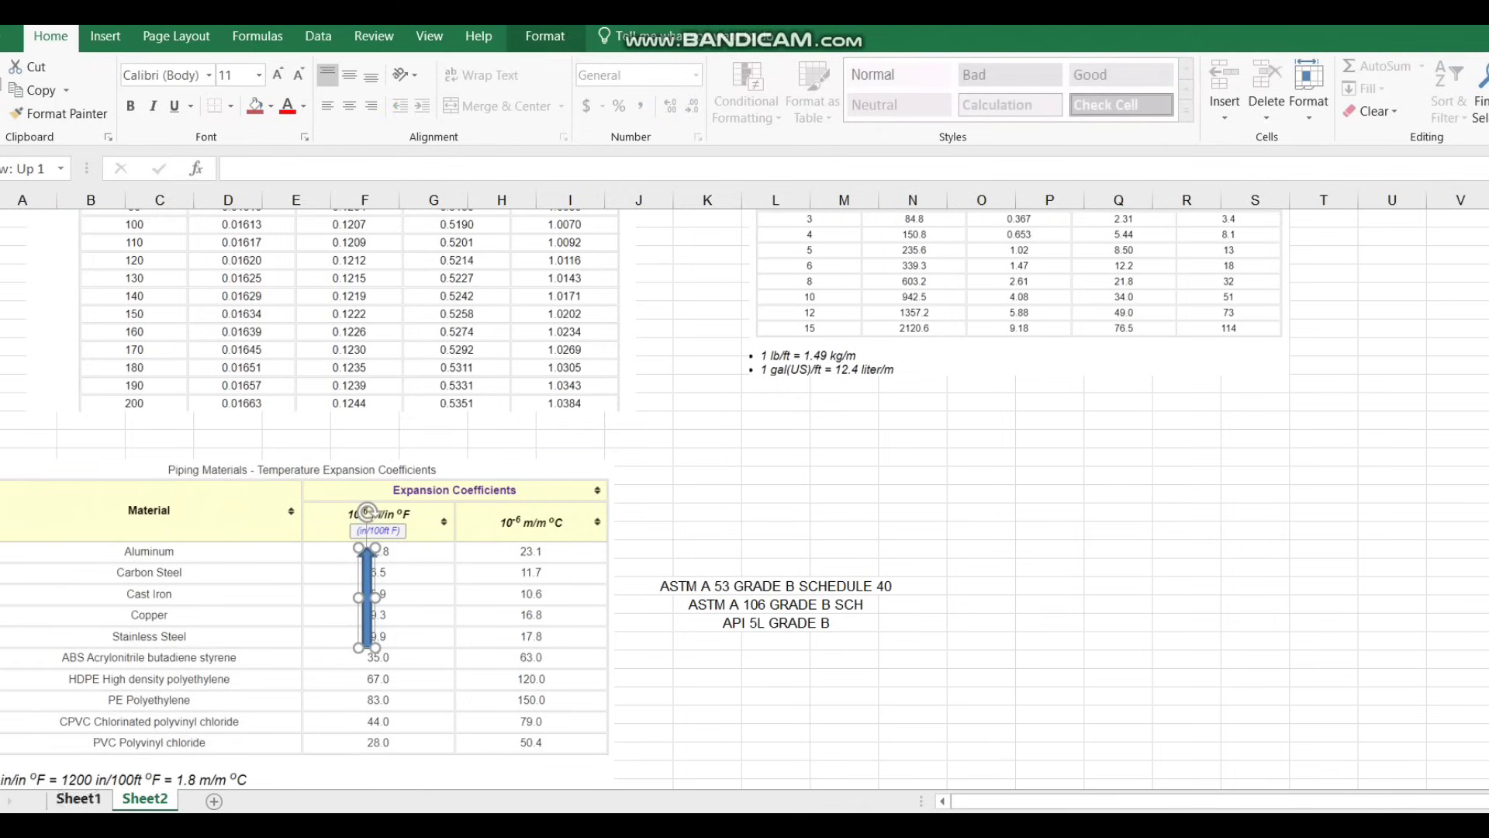
click(78, 799)
click(793, 688)
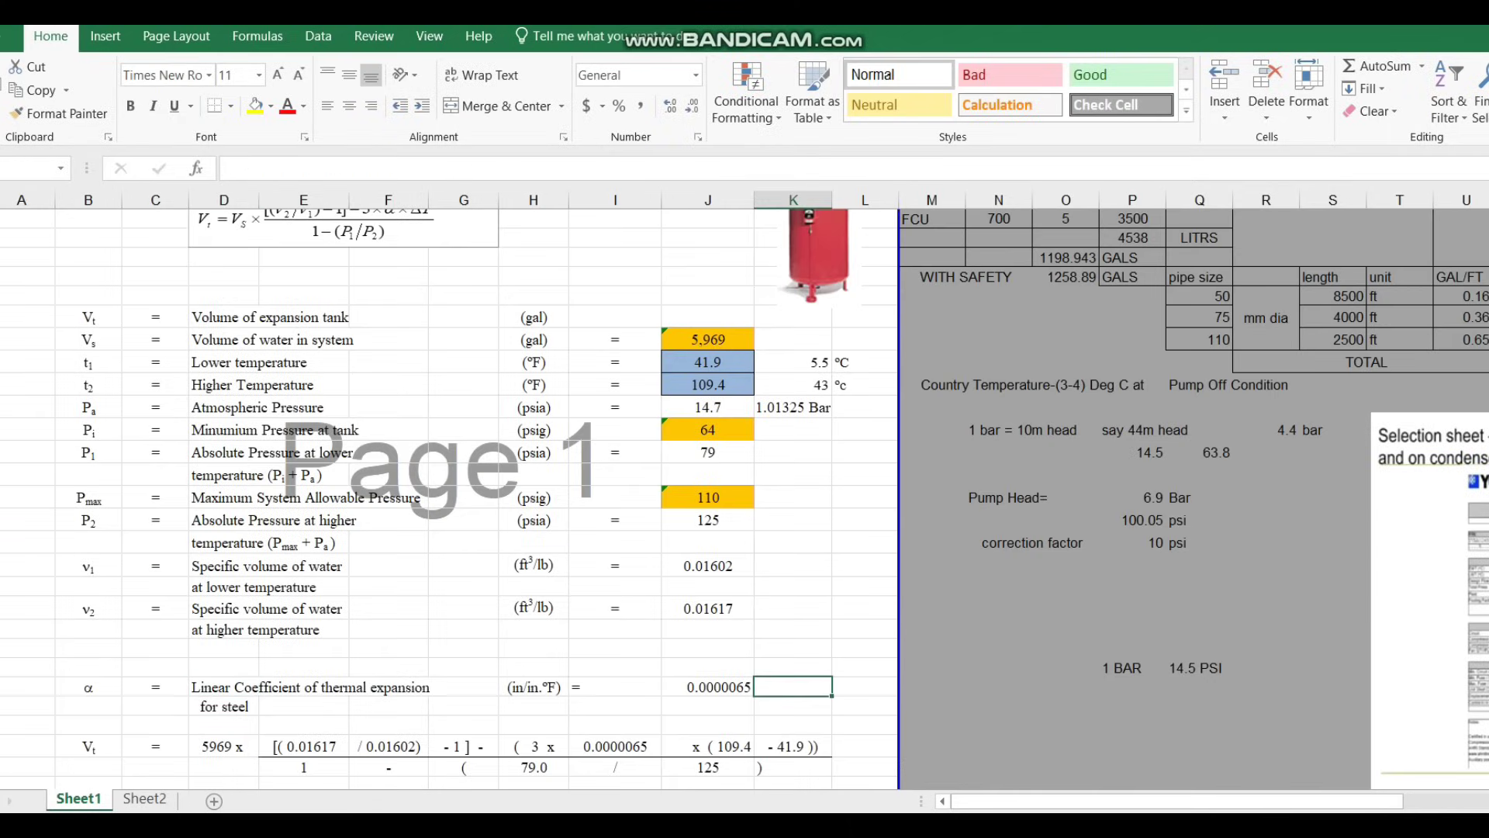
text(=0.65/)
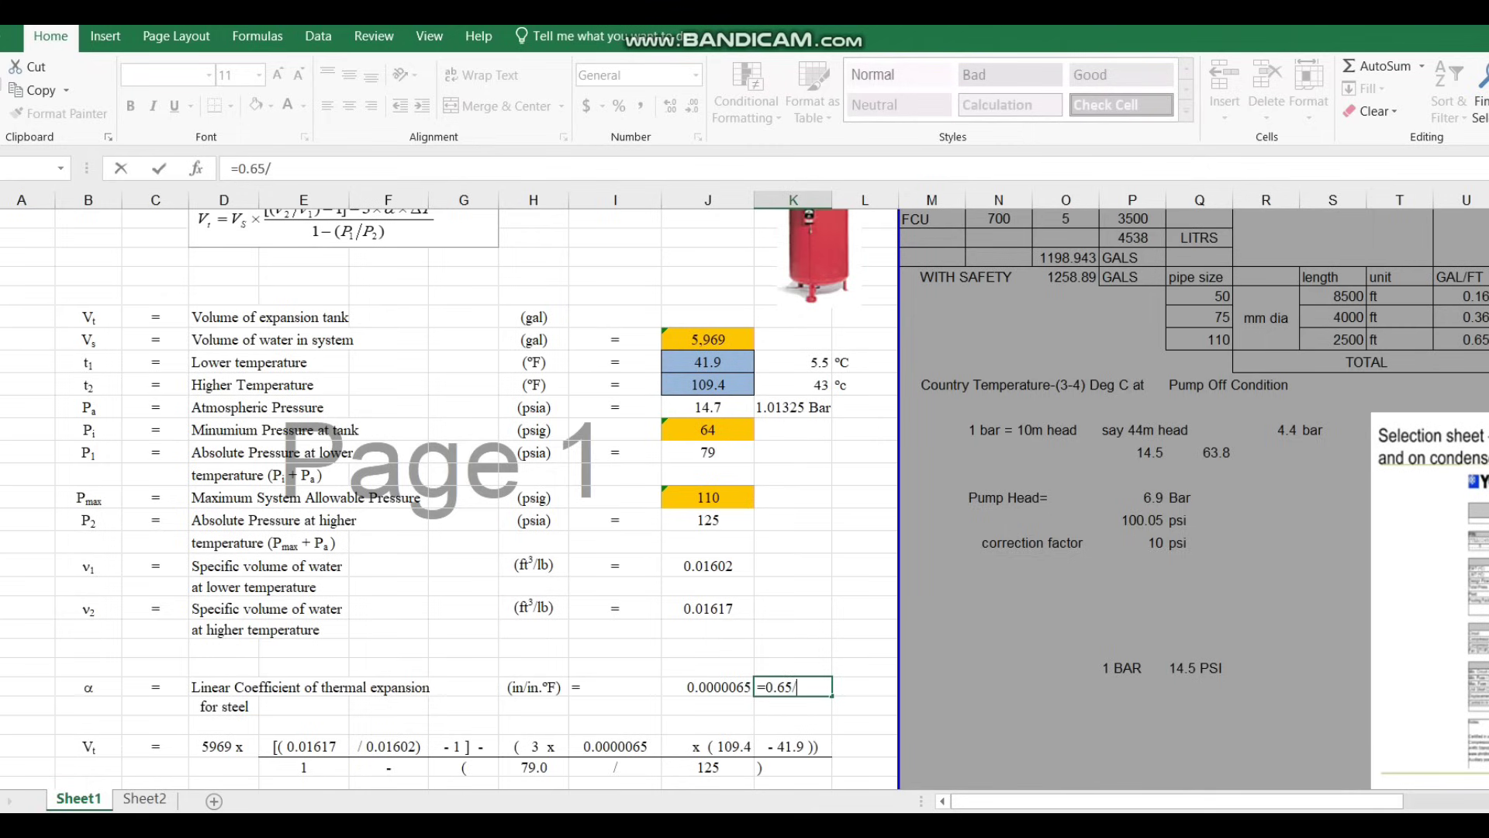
key(Escape)
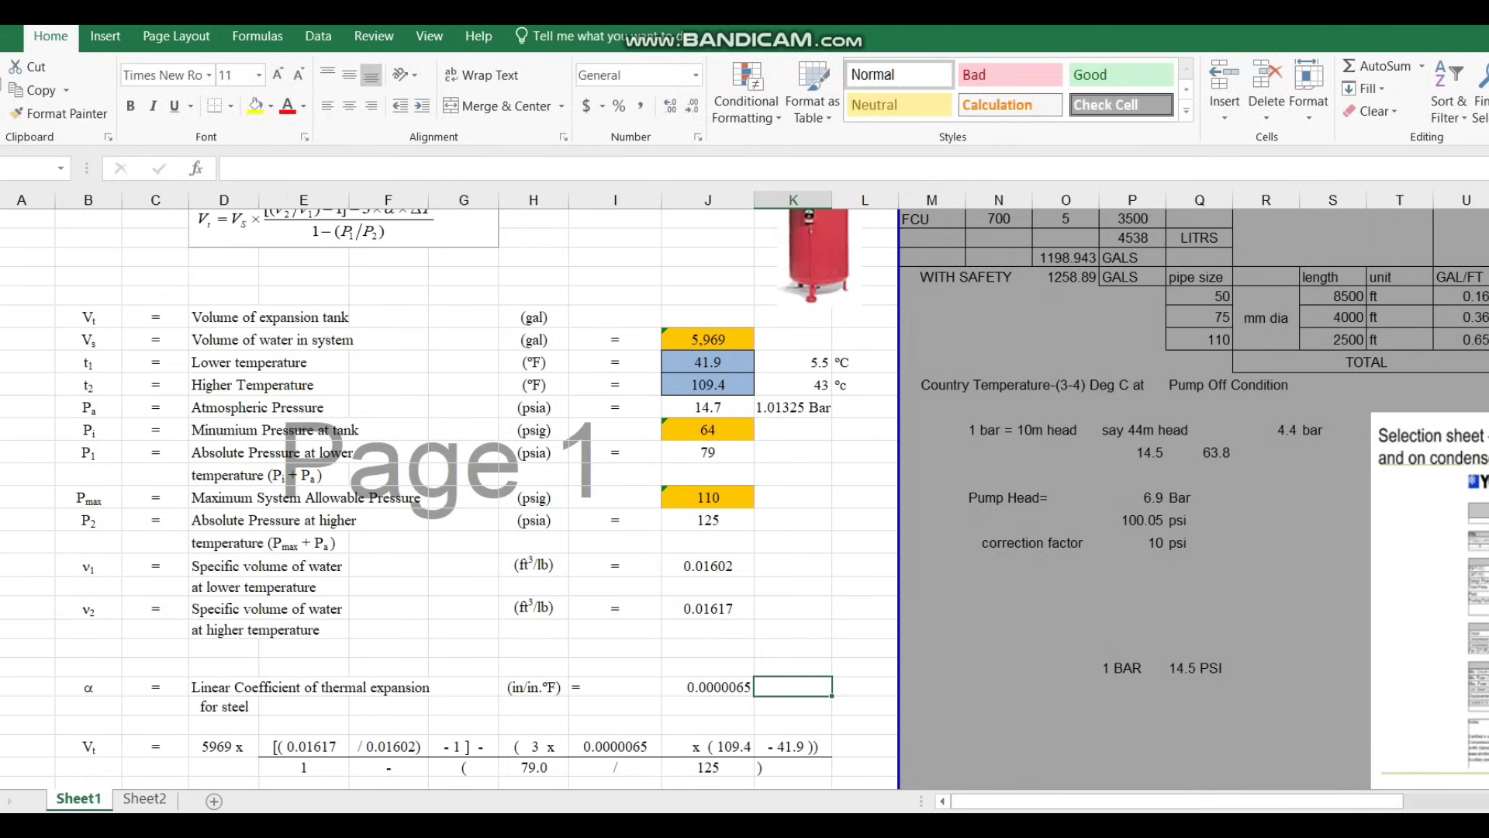
- Recheck the steel coefficient on Sheet2 and calculate =6.5/1000000 beside the linear coefficient of thermal expansion on Sheet1
click(144, 798)
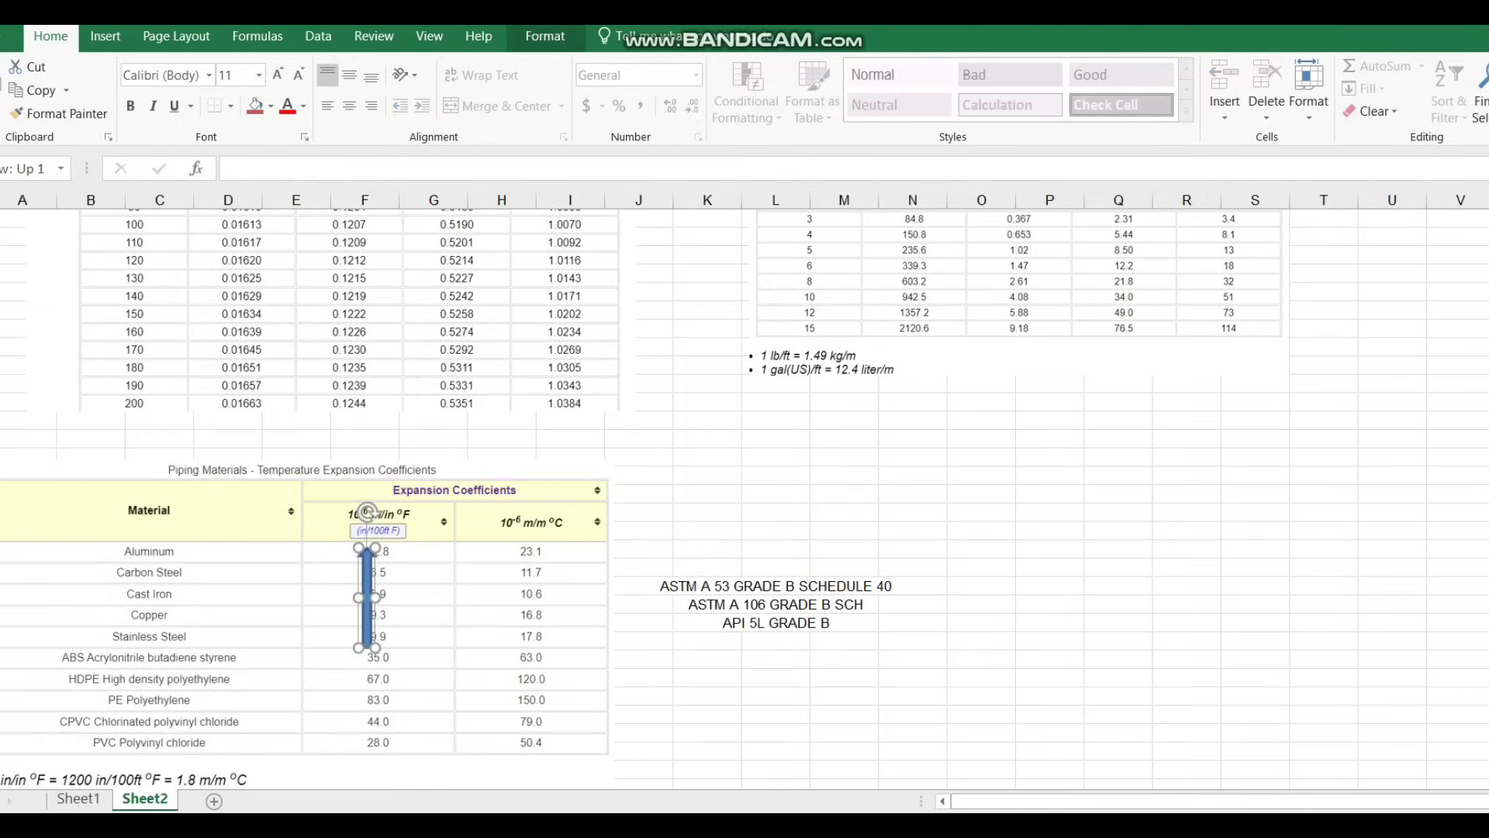
click(77, 798)
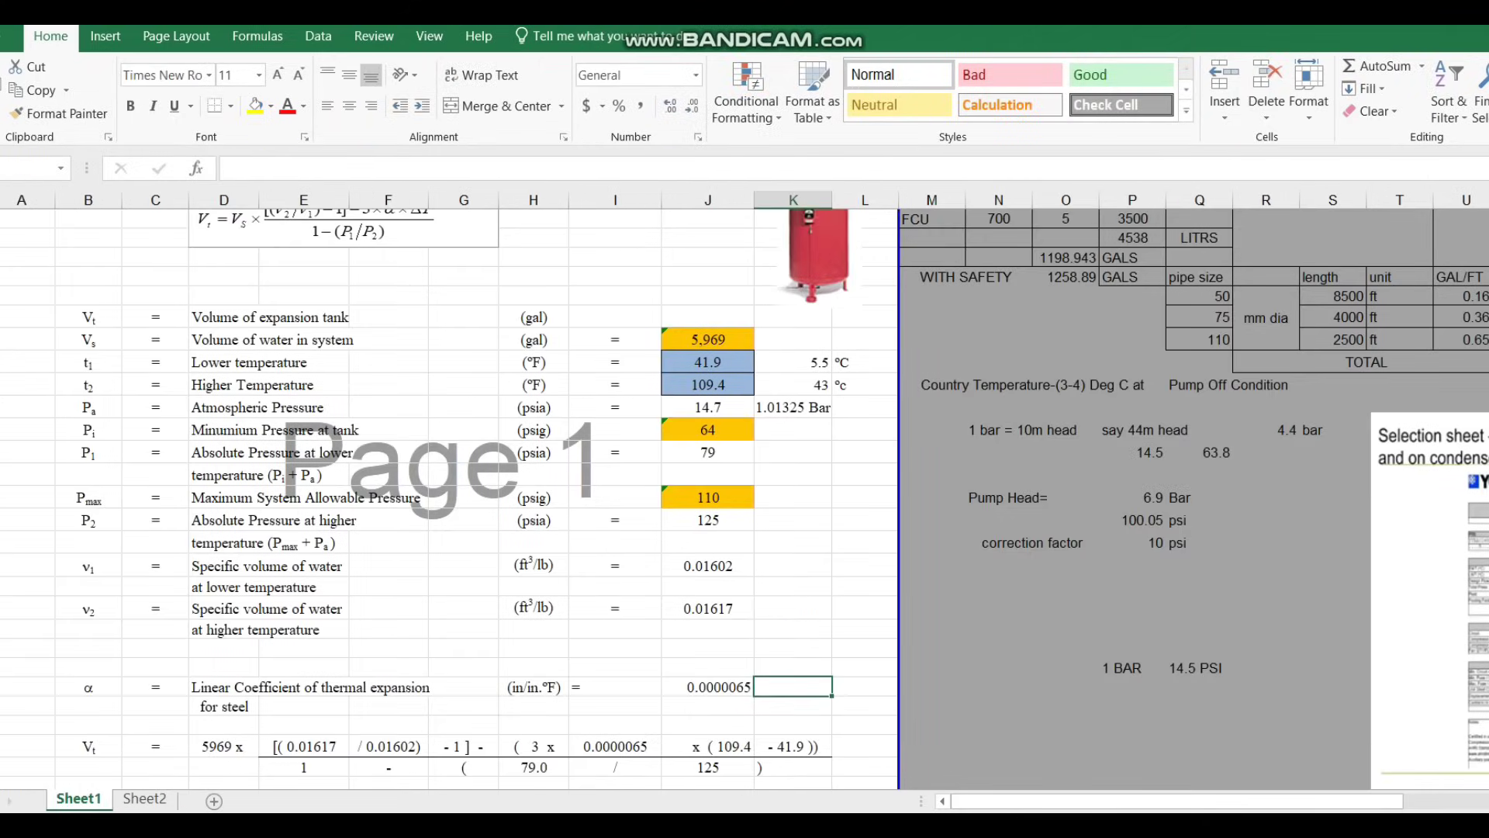
text(=6.5/)
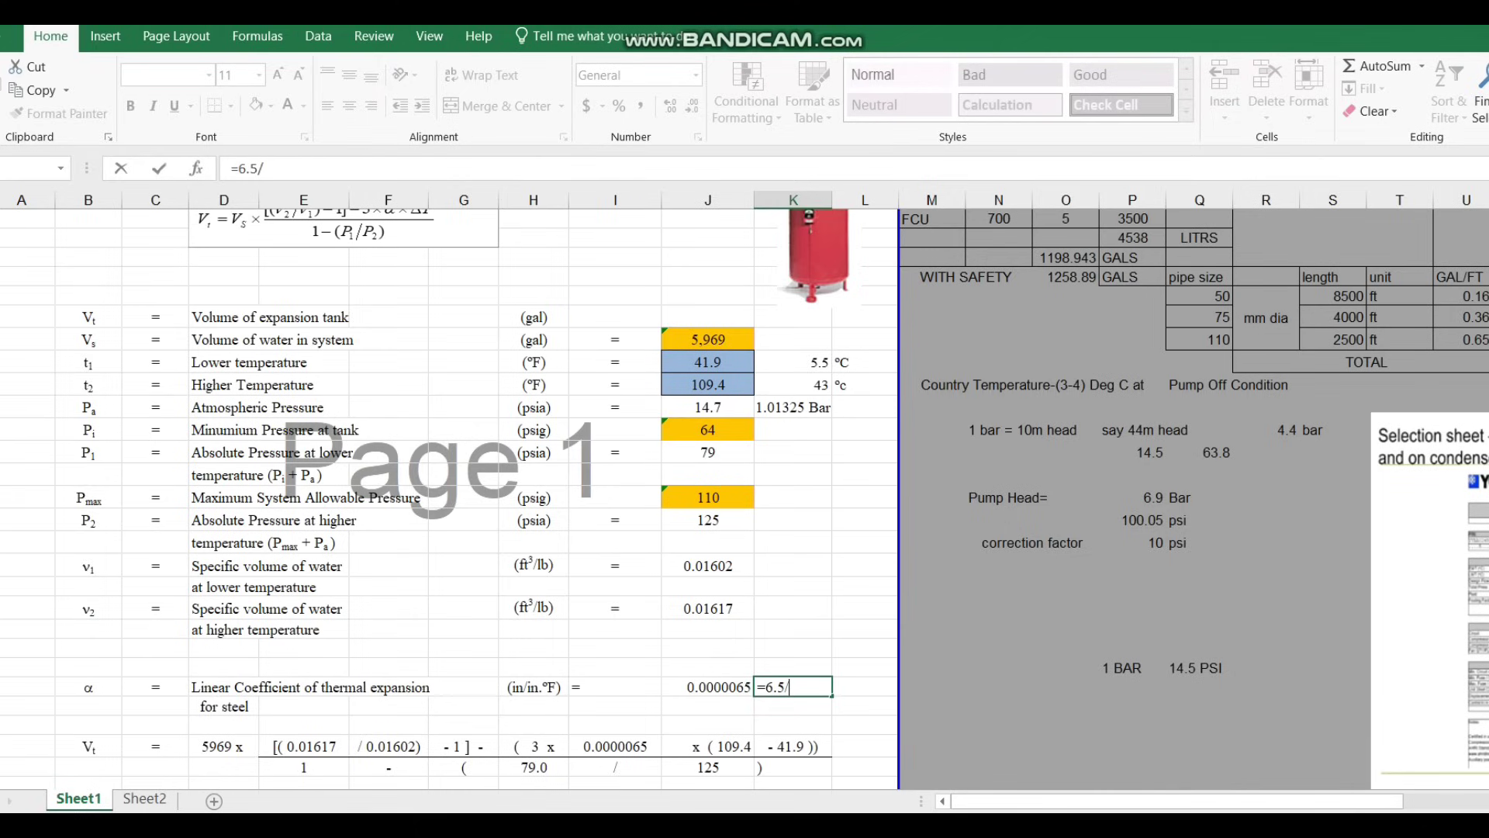
text(1000000)
key(Return)
click(793, 687)
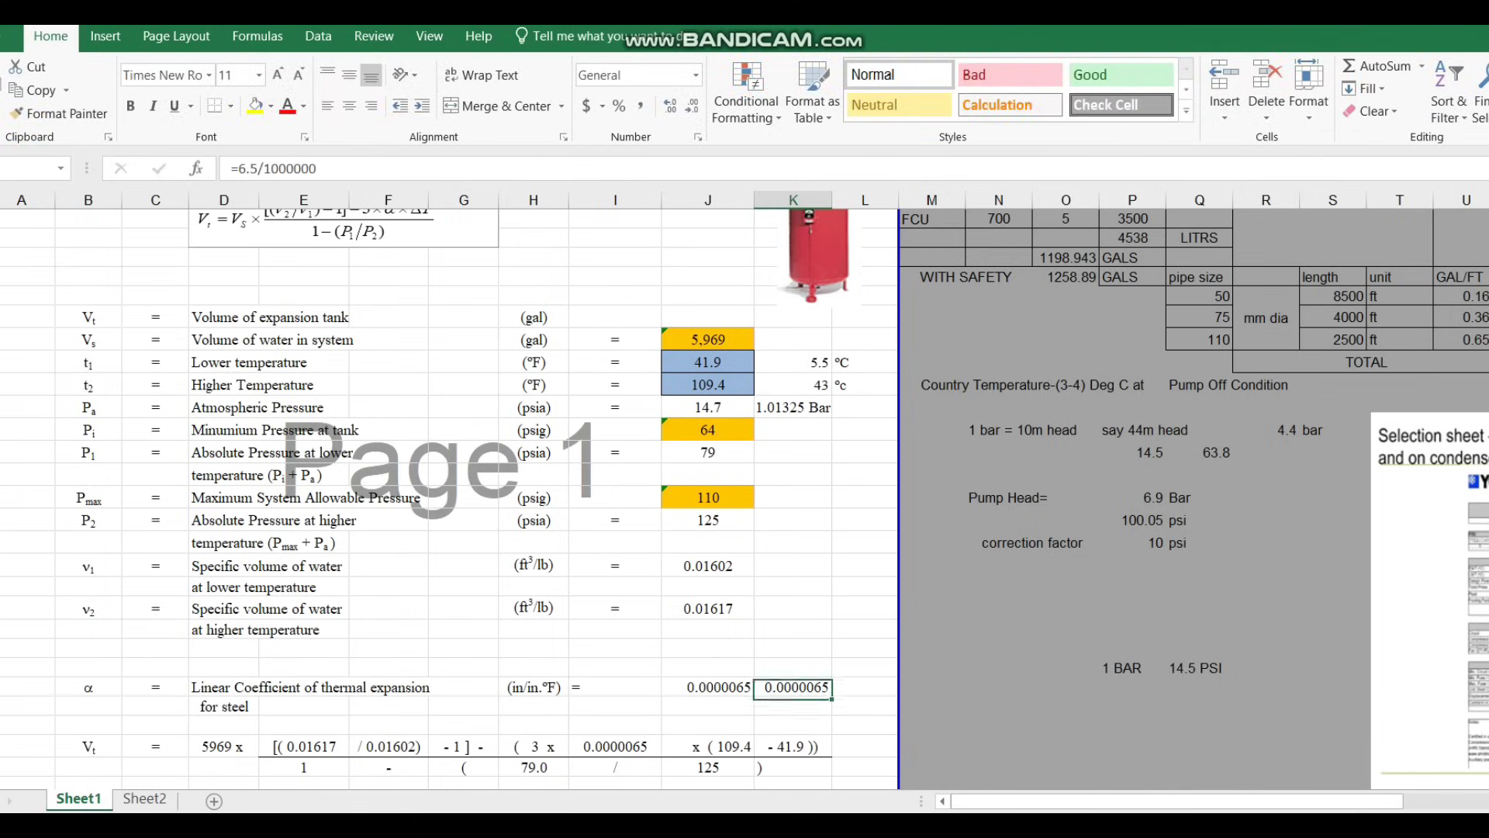
- Compare the check calculation with the linear coefficient of thermal expansion and clear the check cell
click(708, 687)
click(792, 687)
key(Delete)
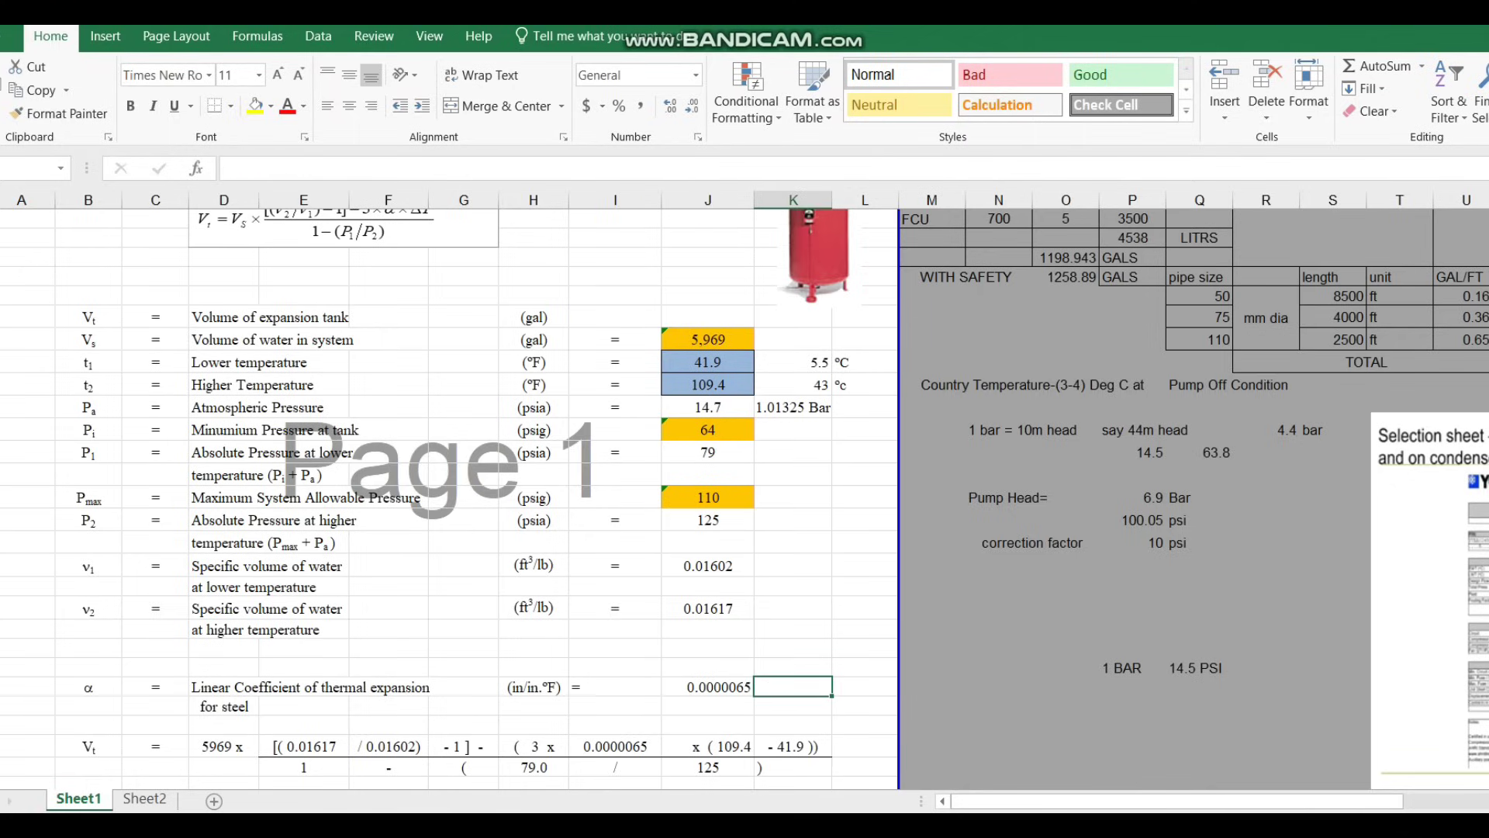
- Examine the expansion tank volume calculation and selected capacity rows below the steel expansion coefficient, starting at the water volume term
key(Left)
key(Up)
key(Up)
key(Down)
key(Down)
key(Down)
key(Down)
key(Down)
key(Down)
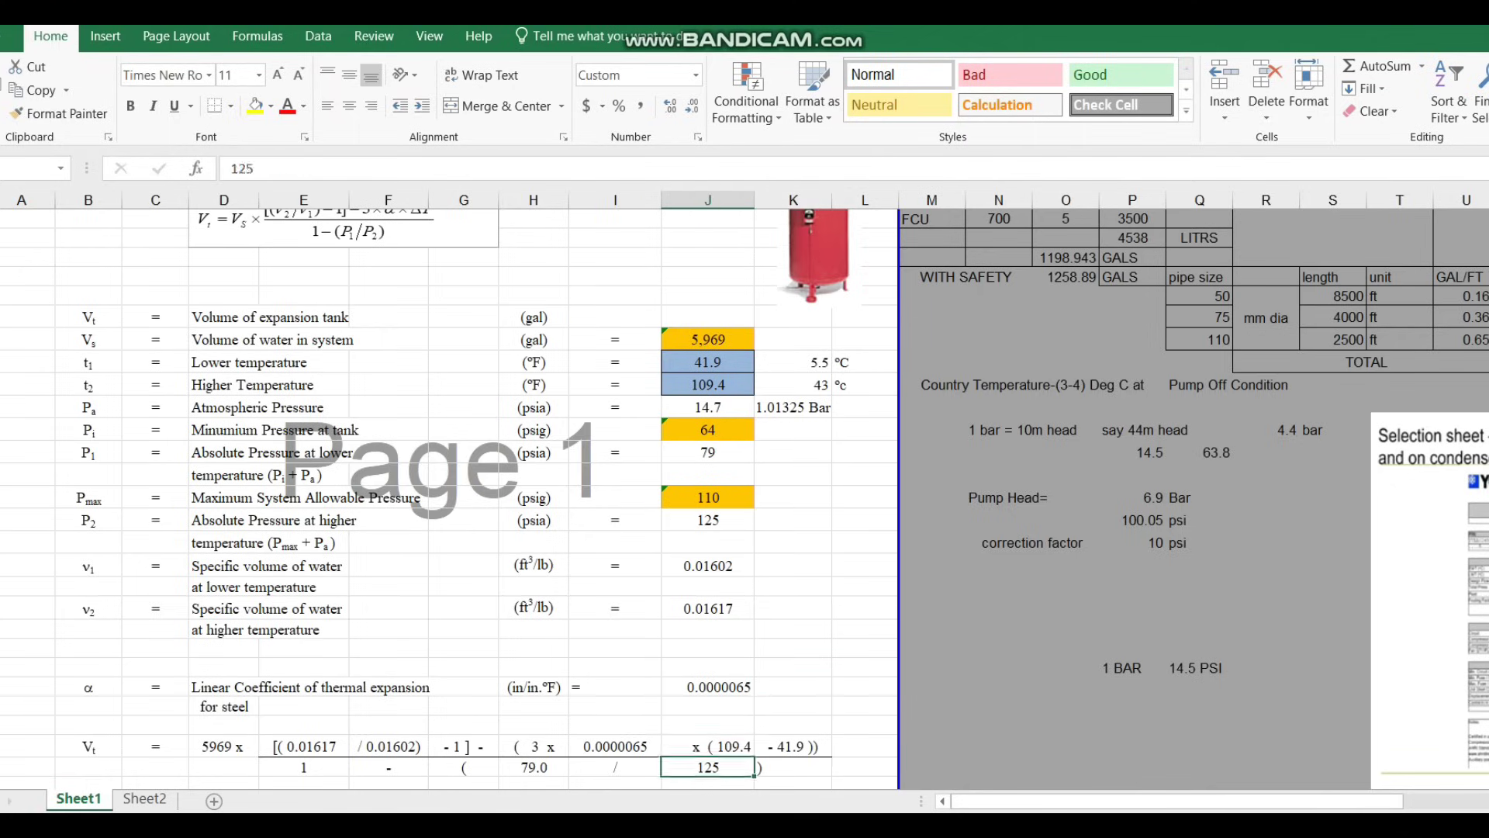
key(Down)
key(Down)
key(Down)
key(Down)
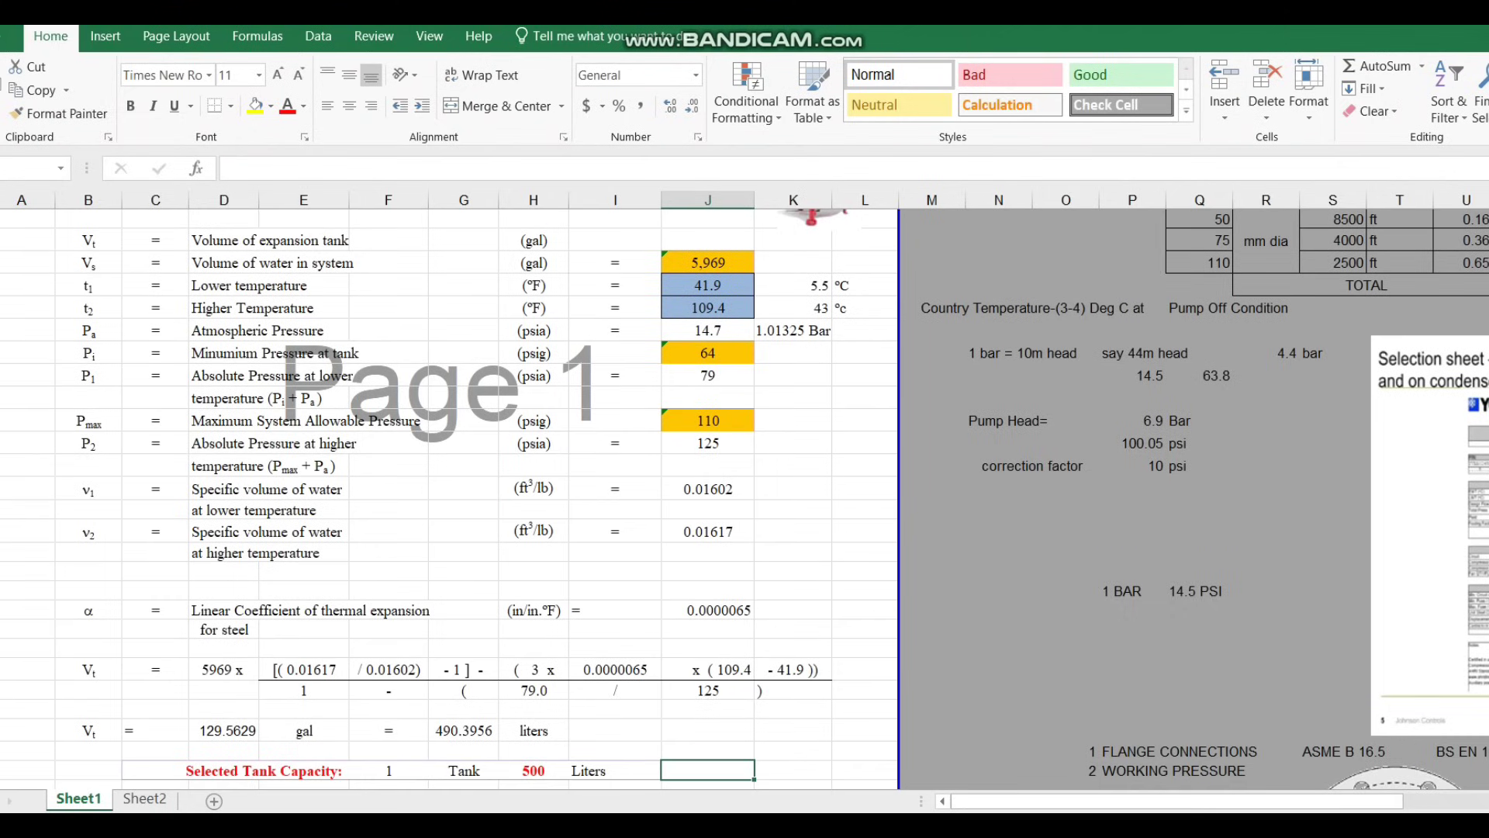
click(224, 669)
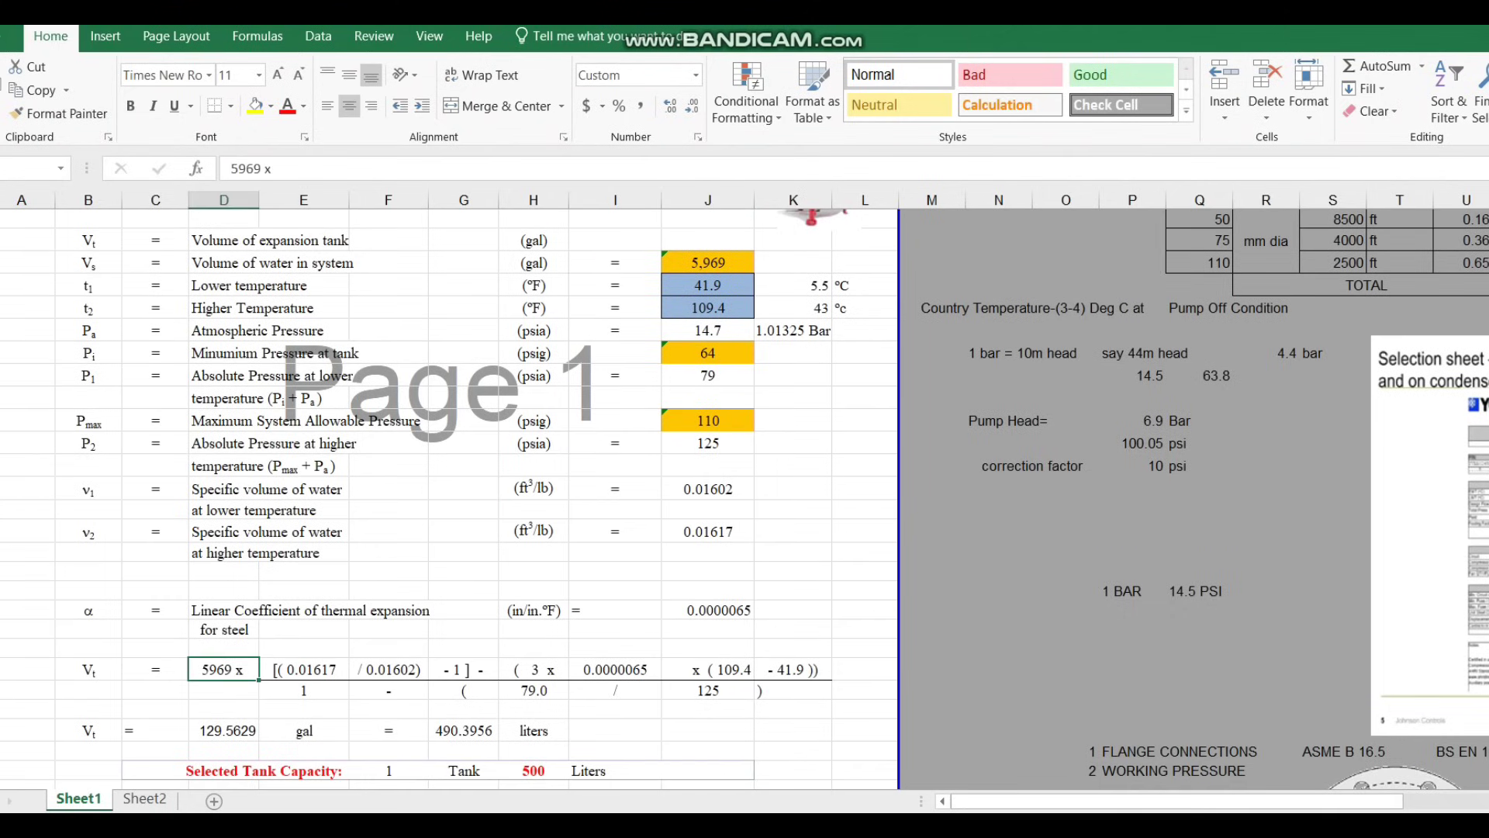
- Compare the tank sizing equation with its input terms, checking the specific volume at higher temperature, maximum system pressure and absolute pressure
scroll(744, 500, up, 4)
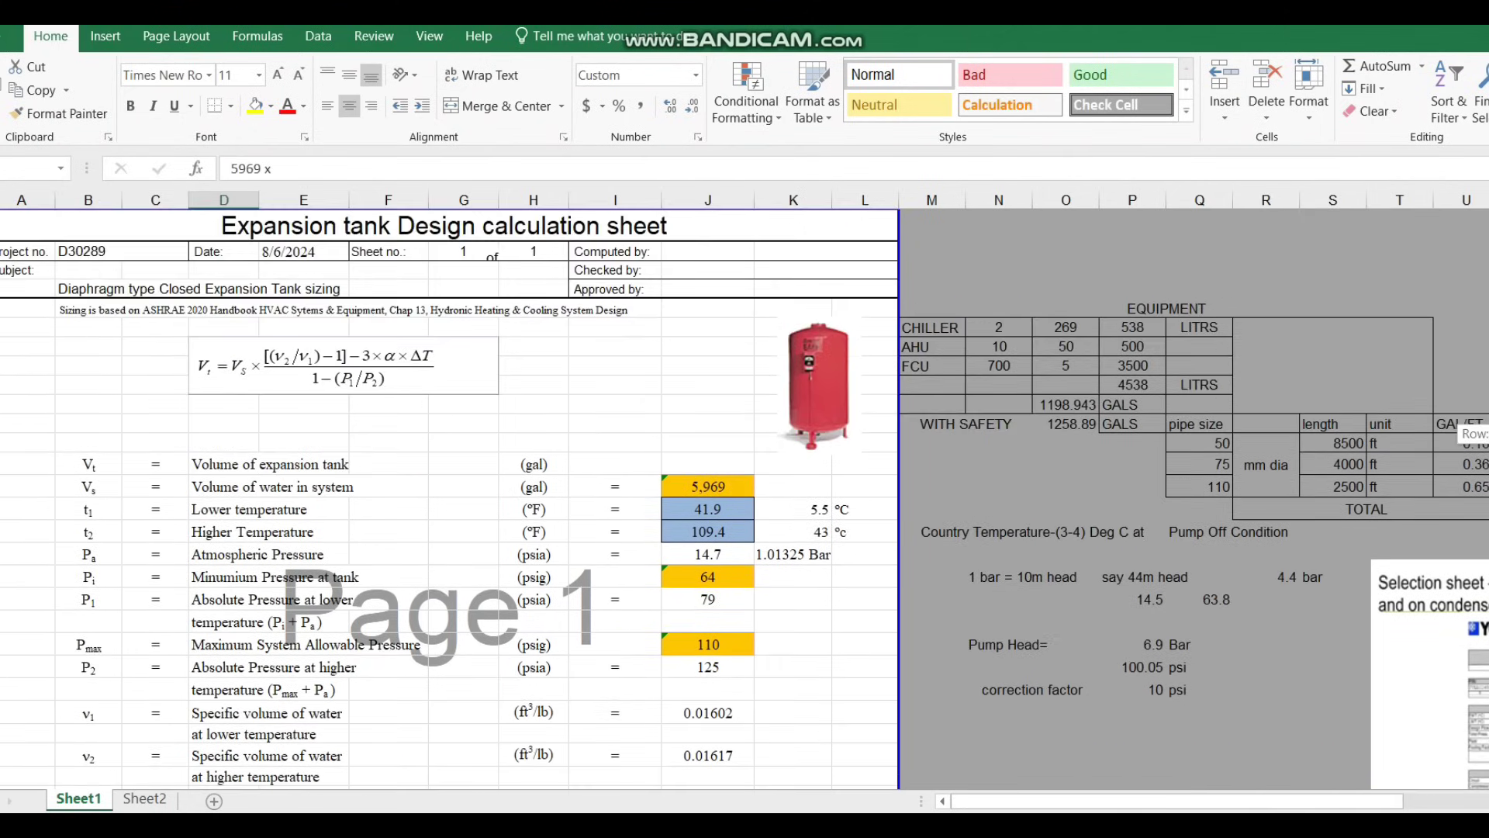
scroll(745, 501, down, 1)
scroll(744, 501, down, 1)
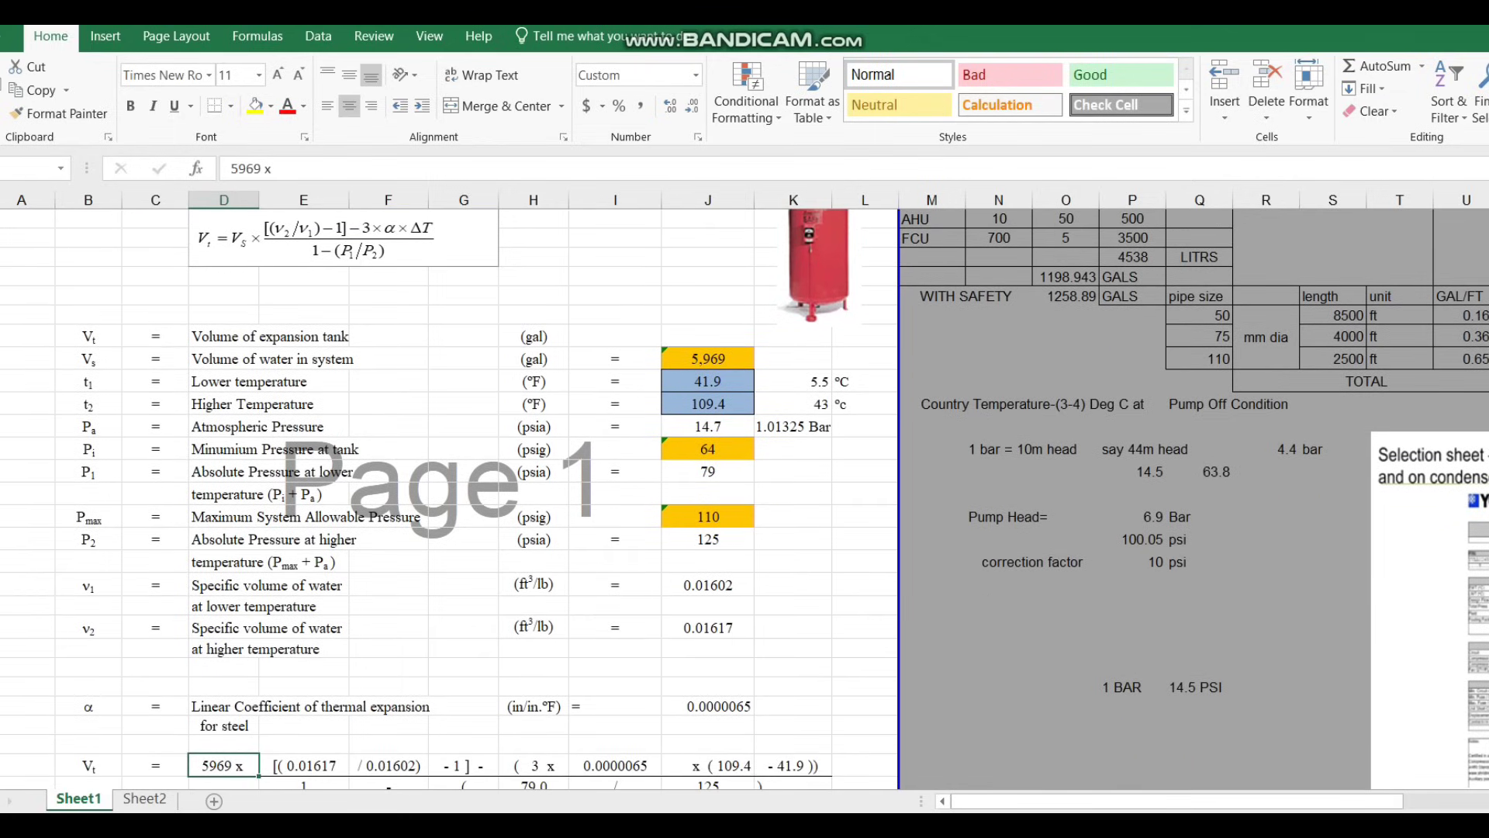
scroll(745, 491, down, 1)
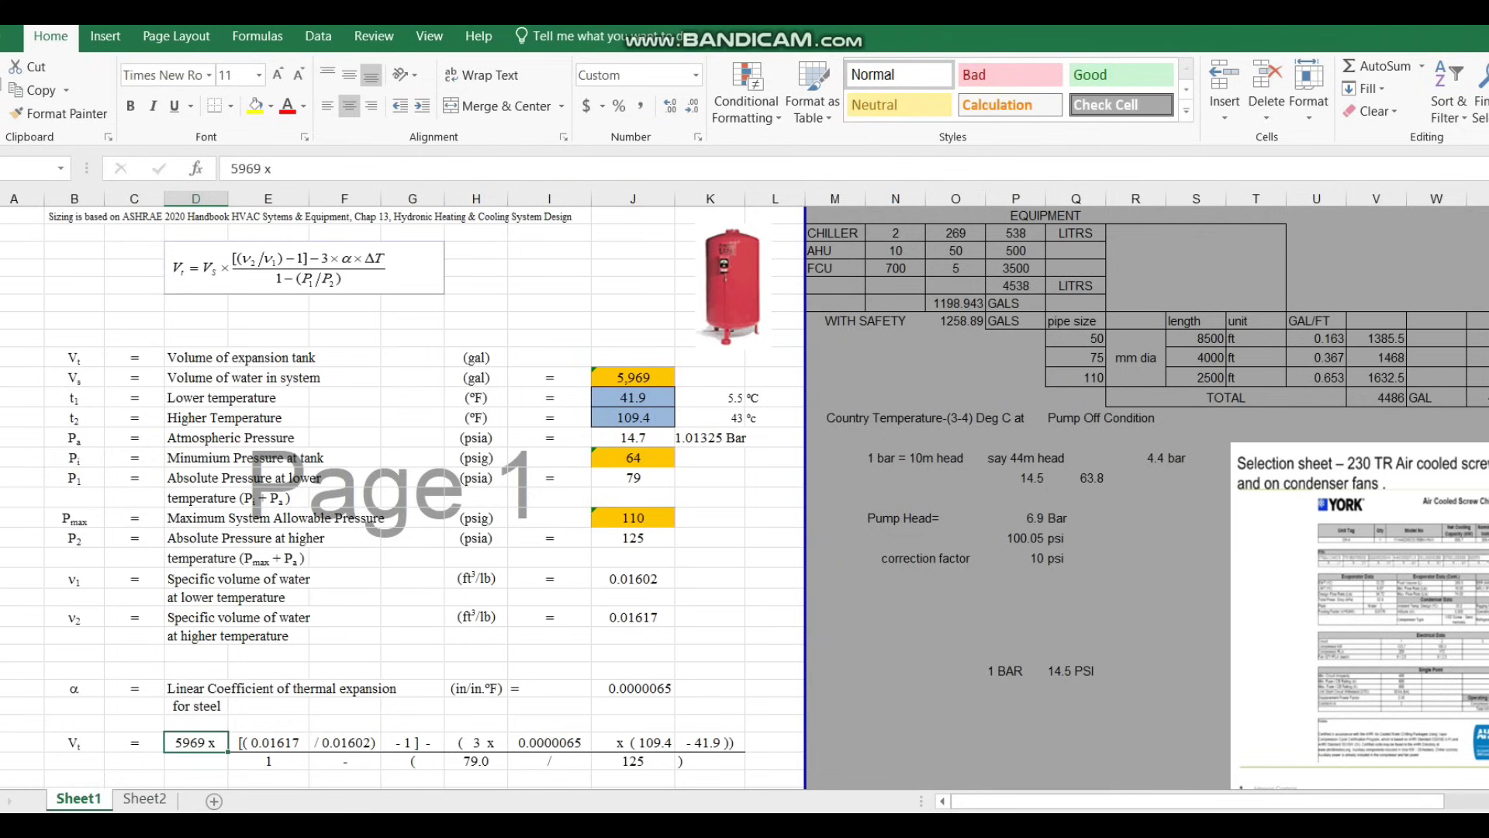
click(633, 617)
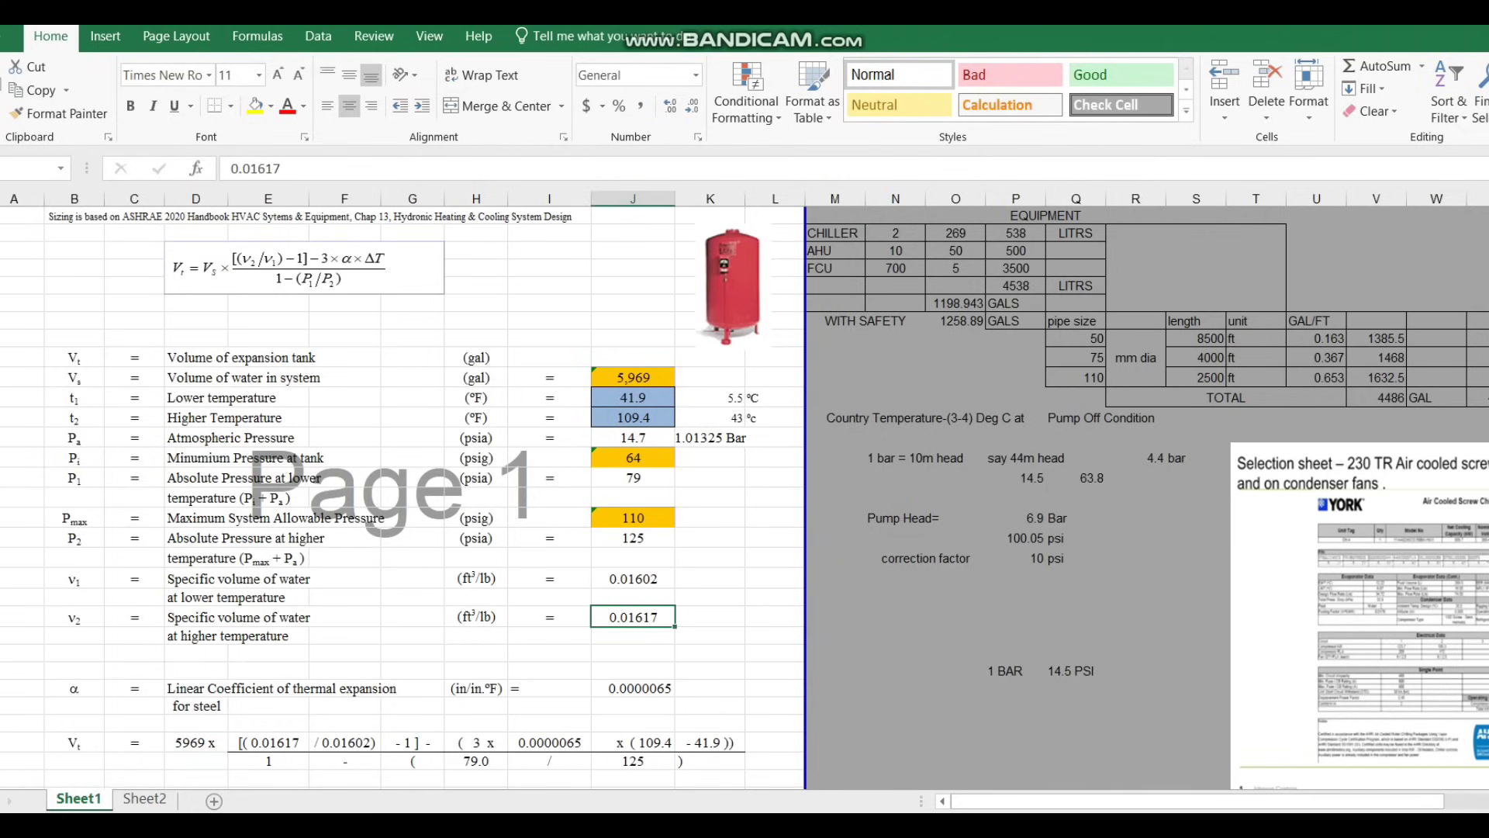
click(280, 269)
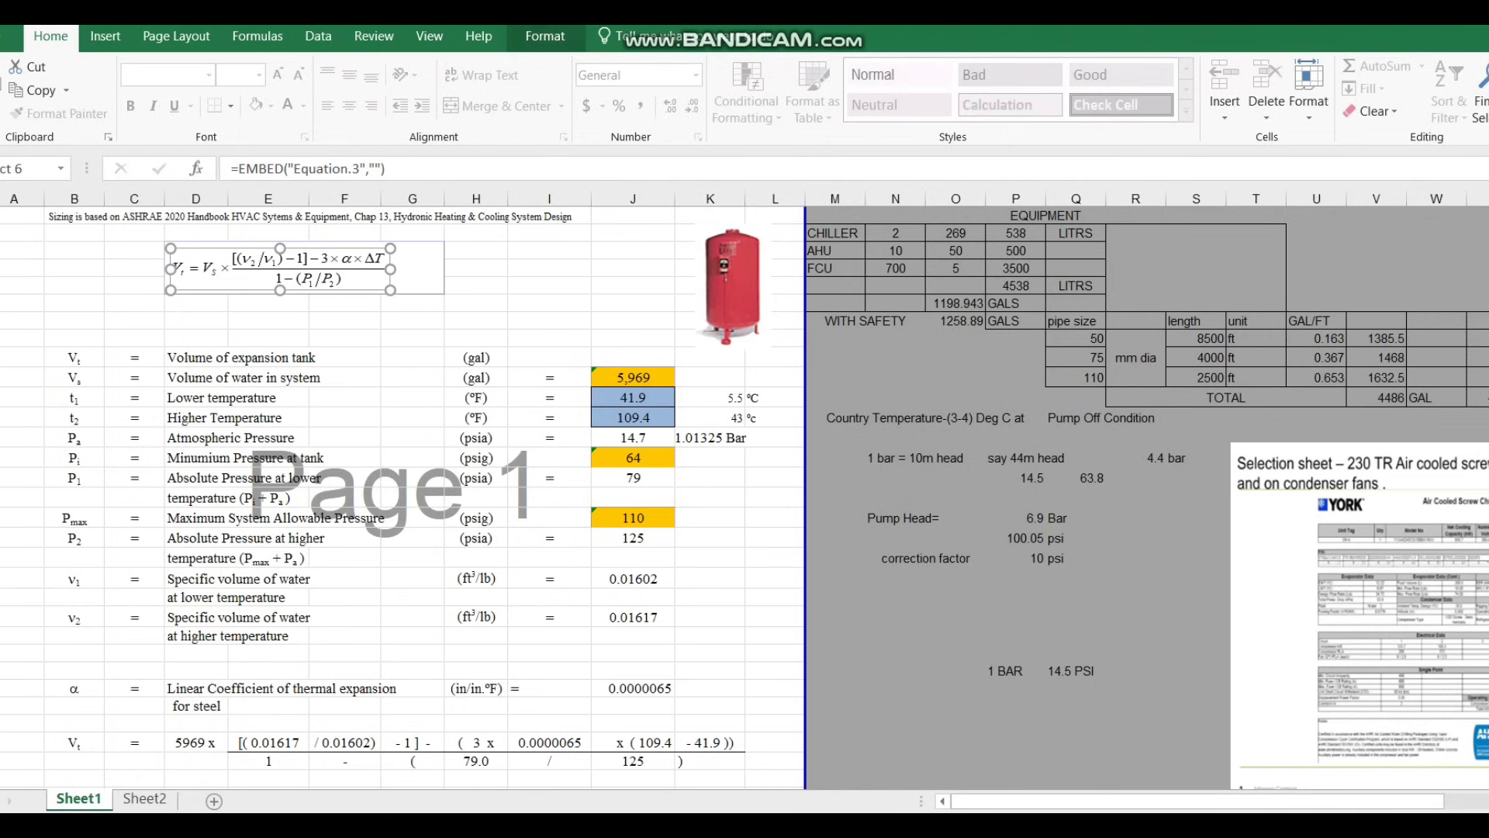
click(633, 518)
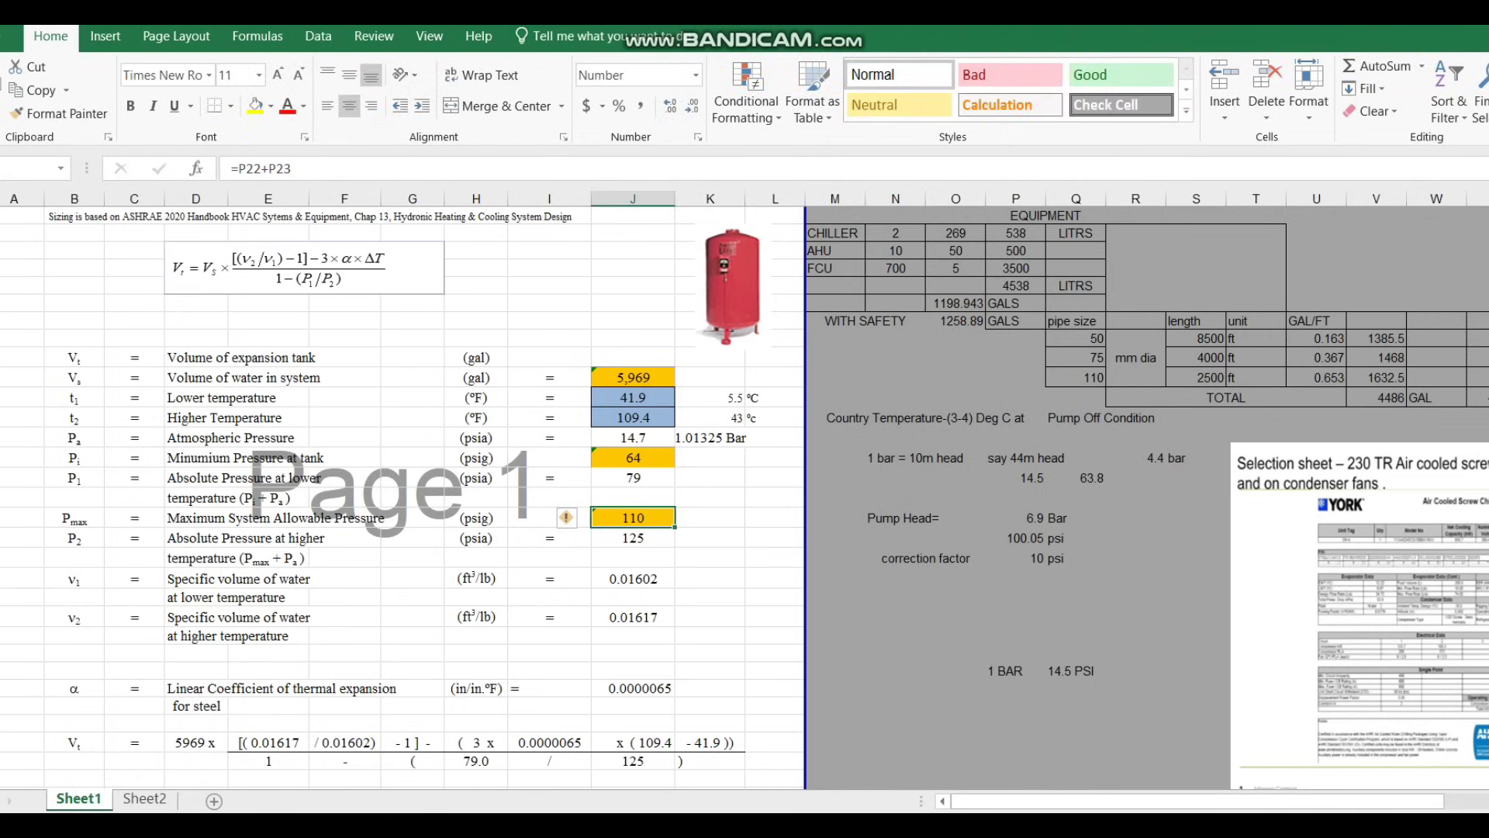
click(633, 538)
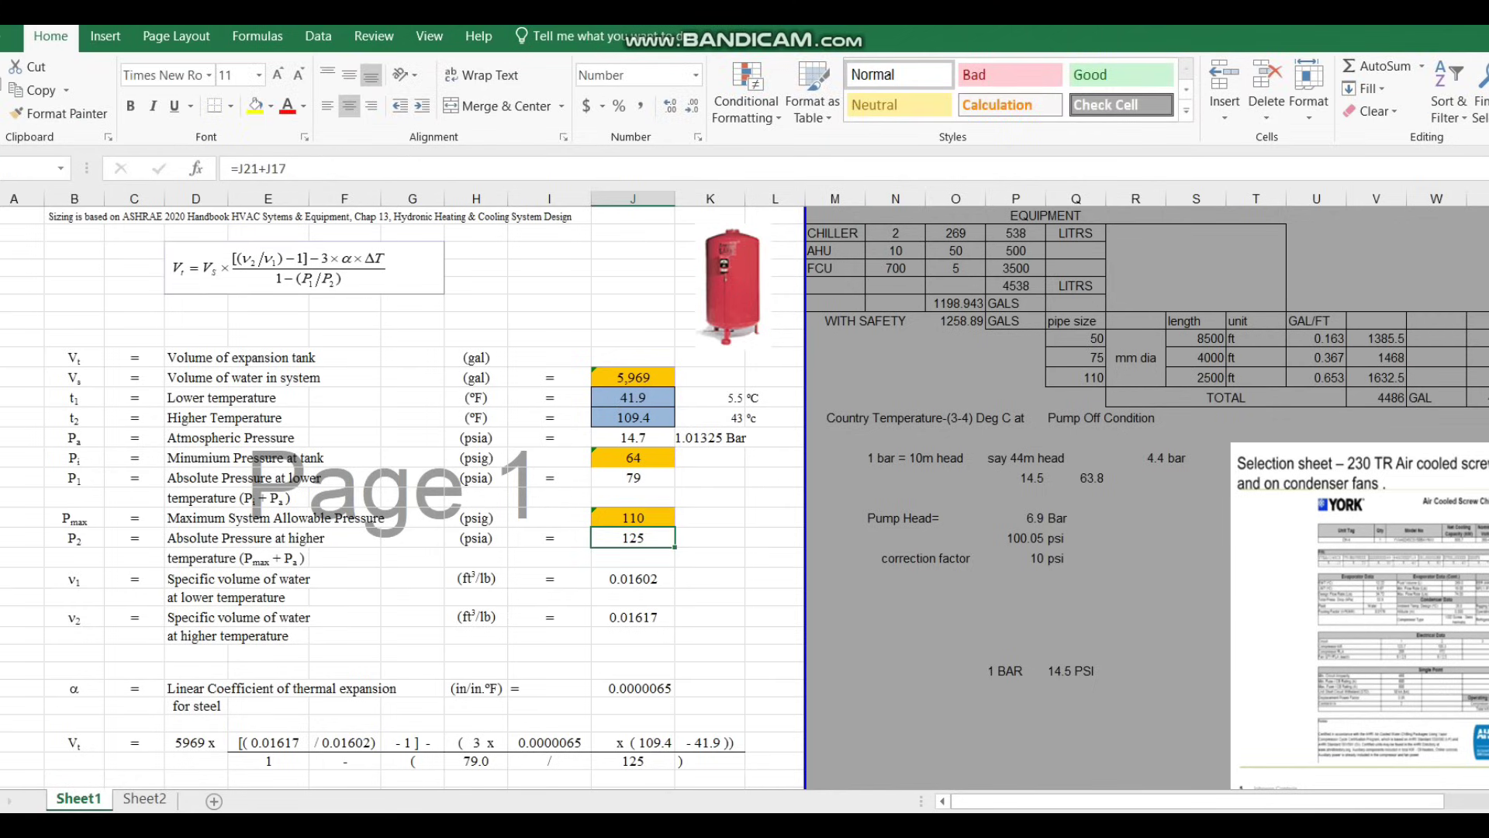
- Examine the formulas behind the calculated expansion tank volume in gallons and its conversion to liters
click(345, 706)
key(Down)
key(Down)
key(Down)
key(Down)
key(Down)
key(Down)
key(Down)
key(Down)
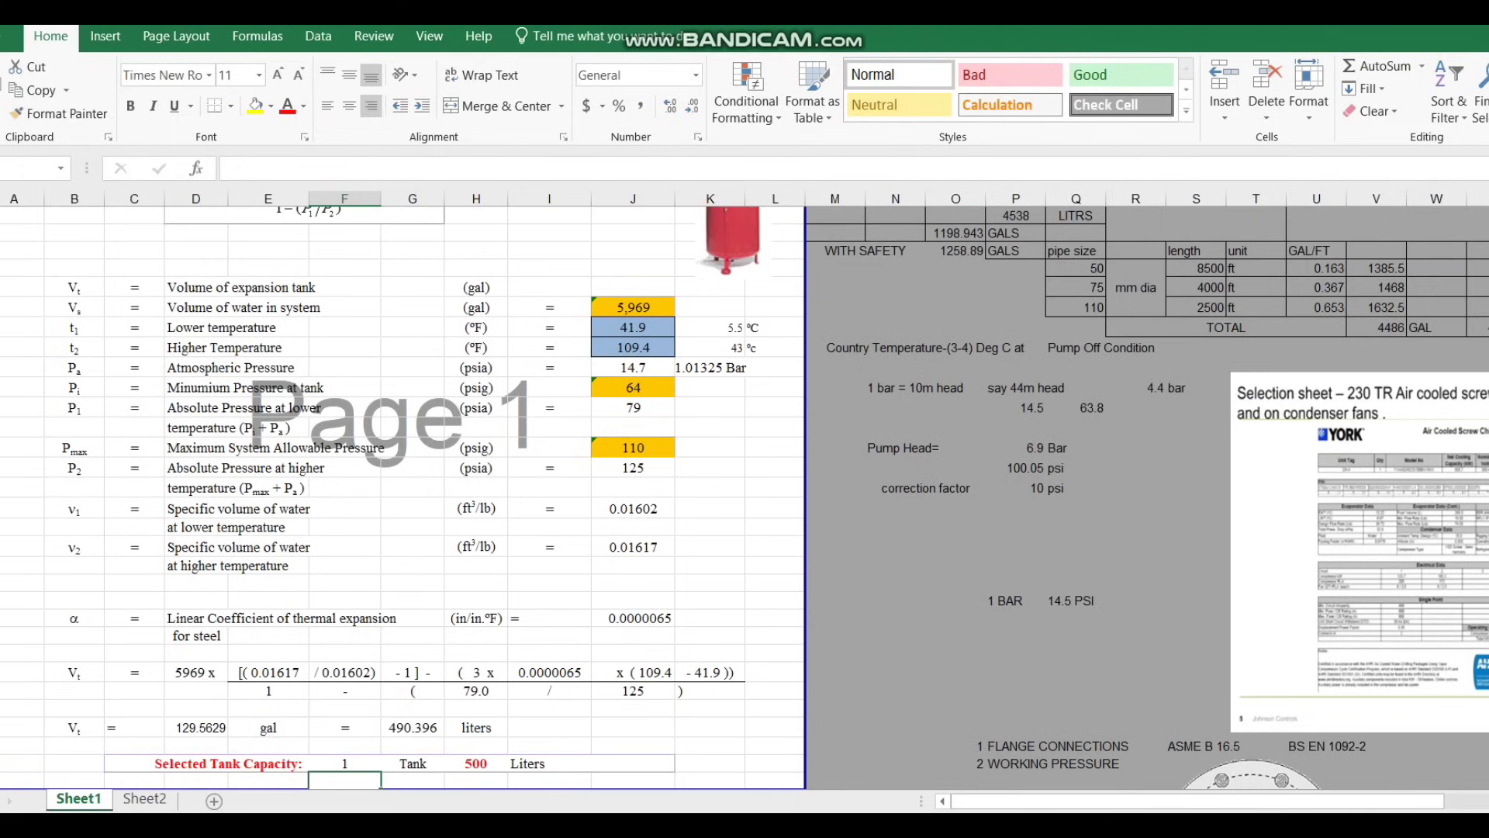
click(197, 728)
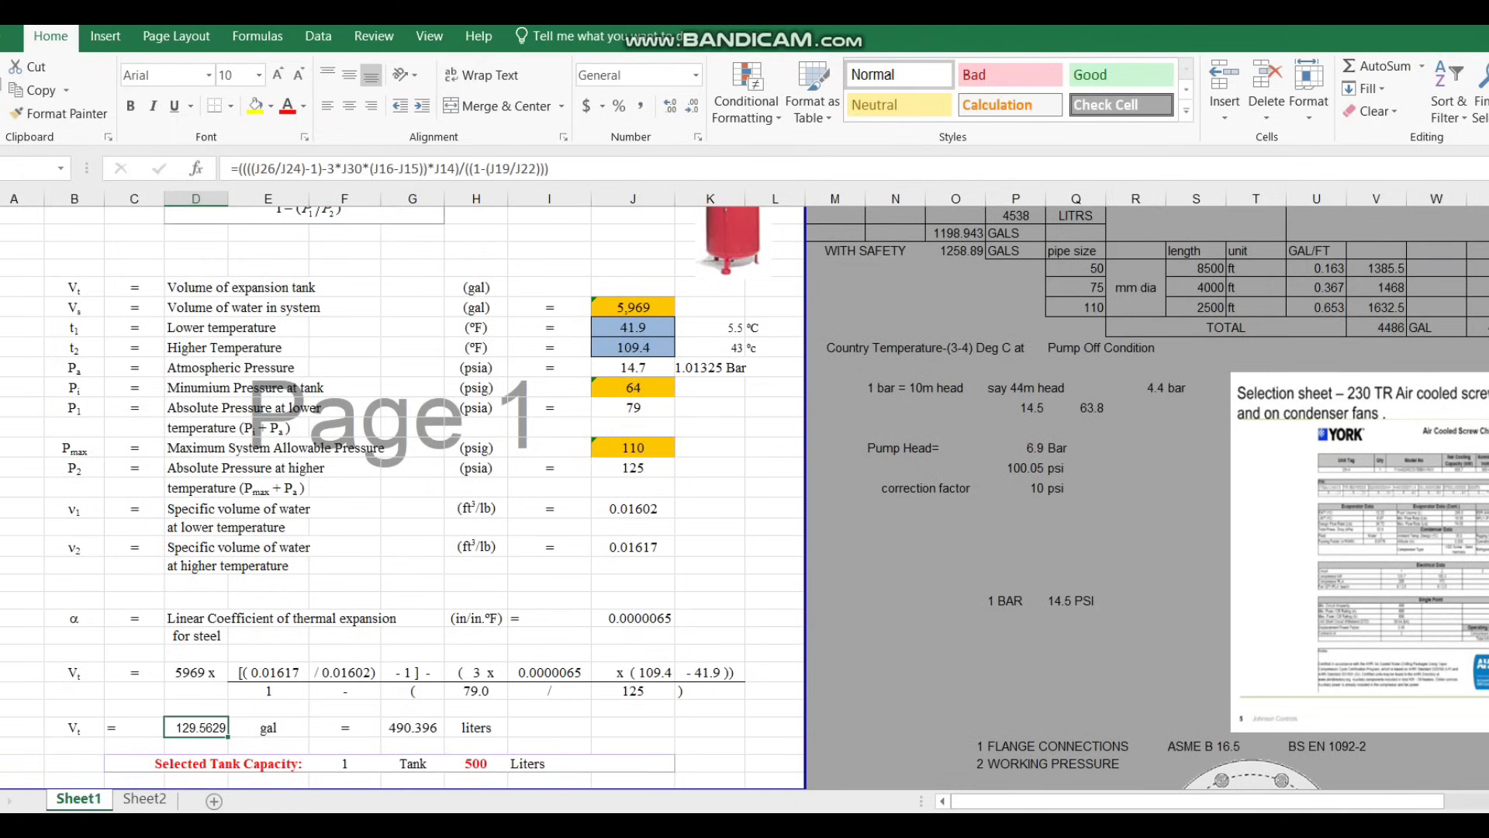
click(413, 727)
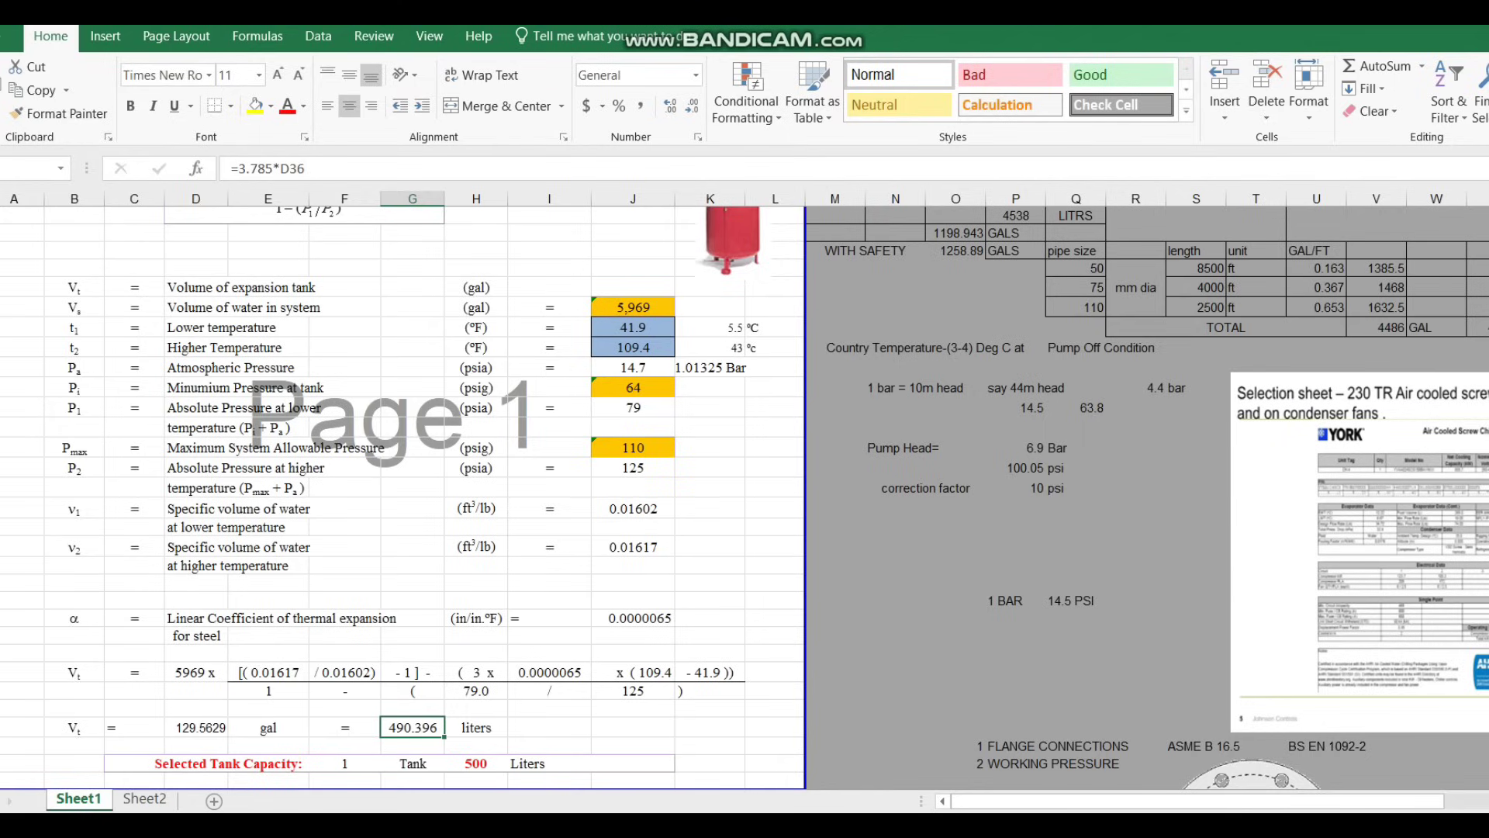
- Switch to the bladder-type vessel PDF in the browser and find the Sizes and Dimensions table for the vertical tank
key(alt+Tab)
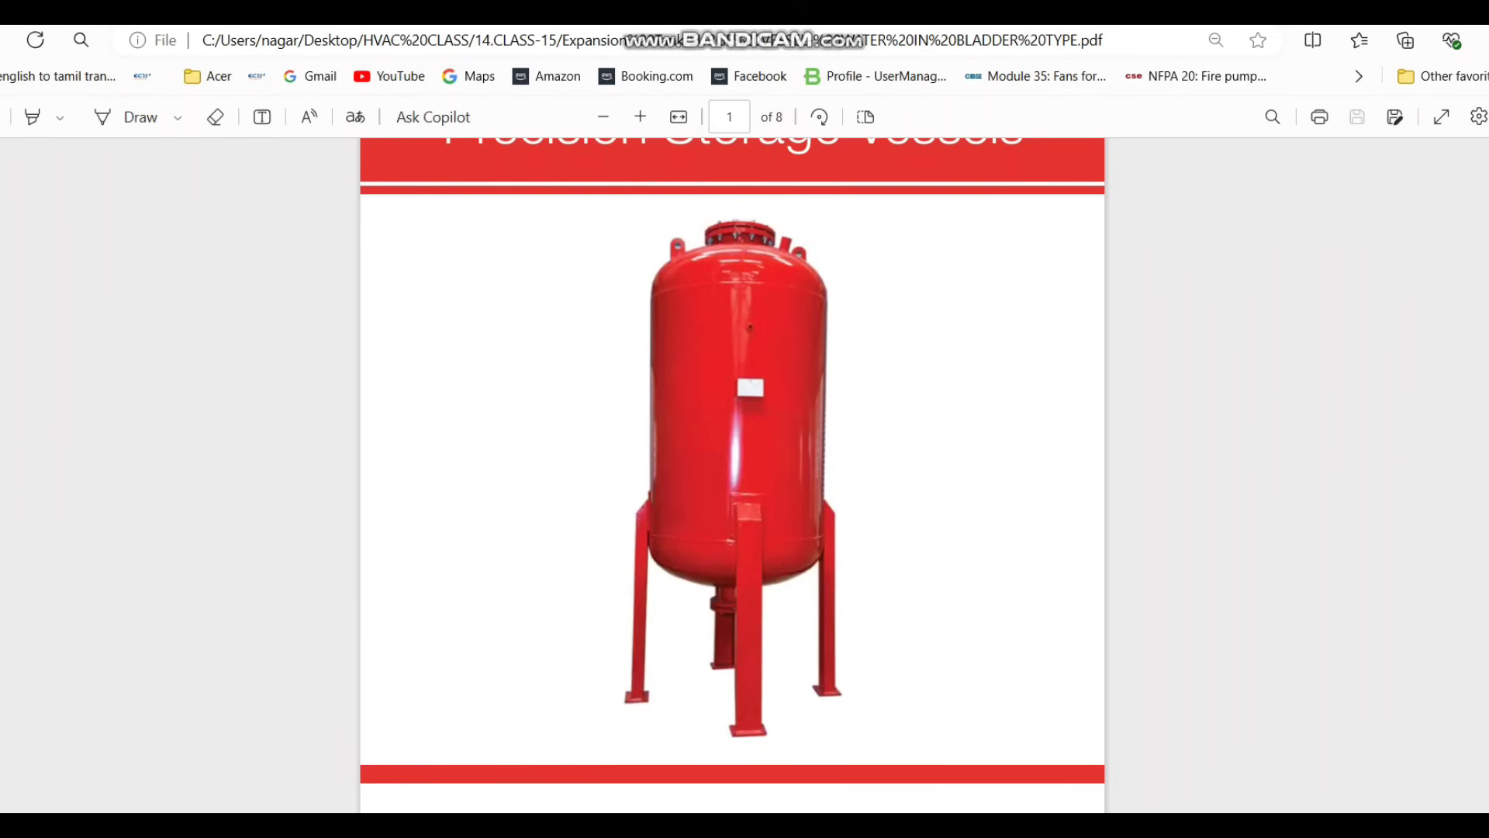
scroll(732, 475, down, 15)
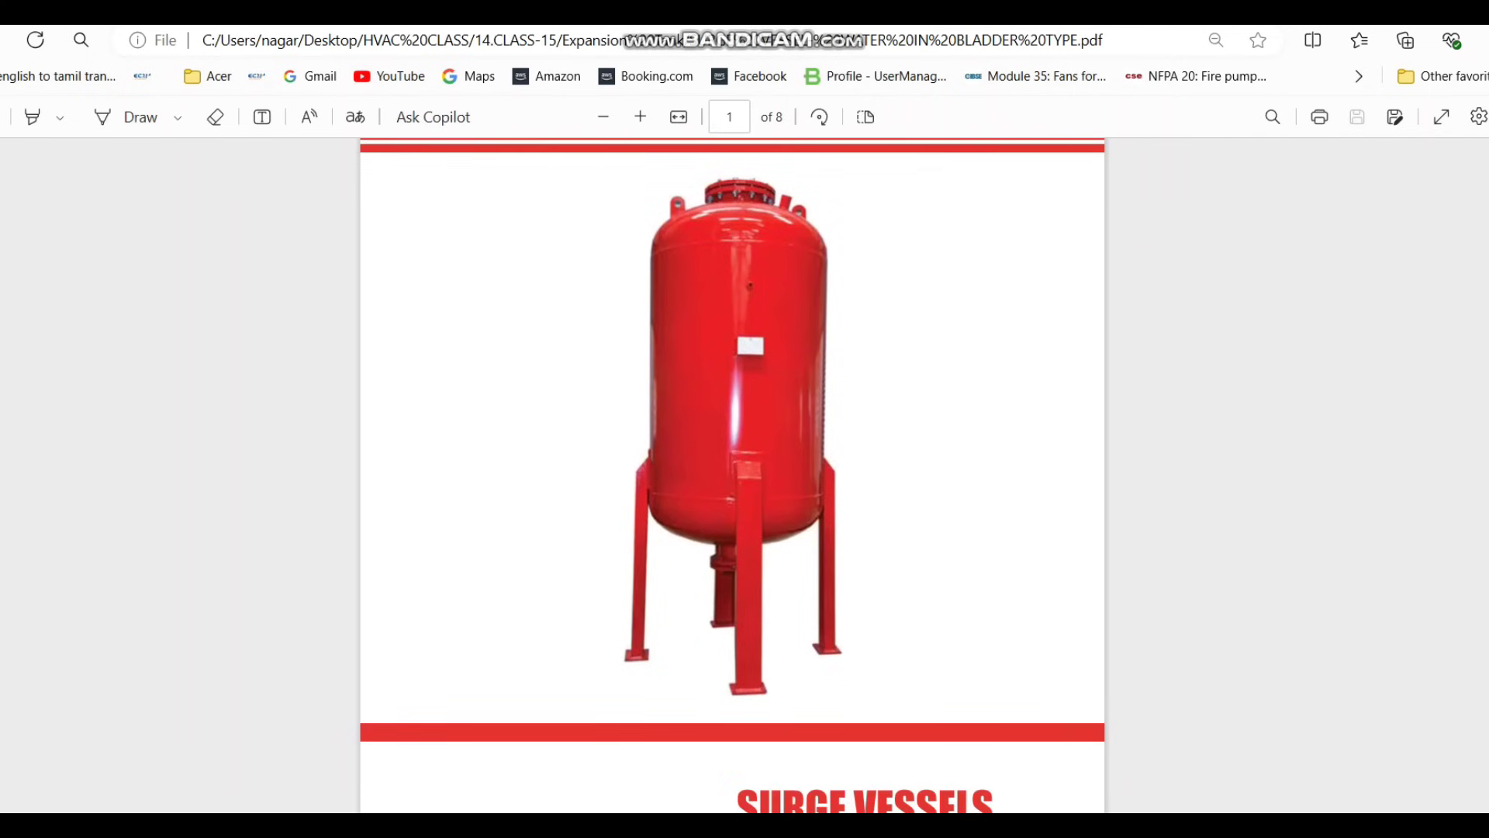
scroll(732, 475, down, 20)
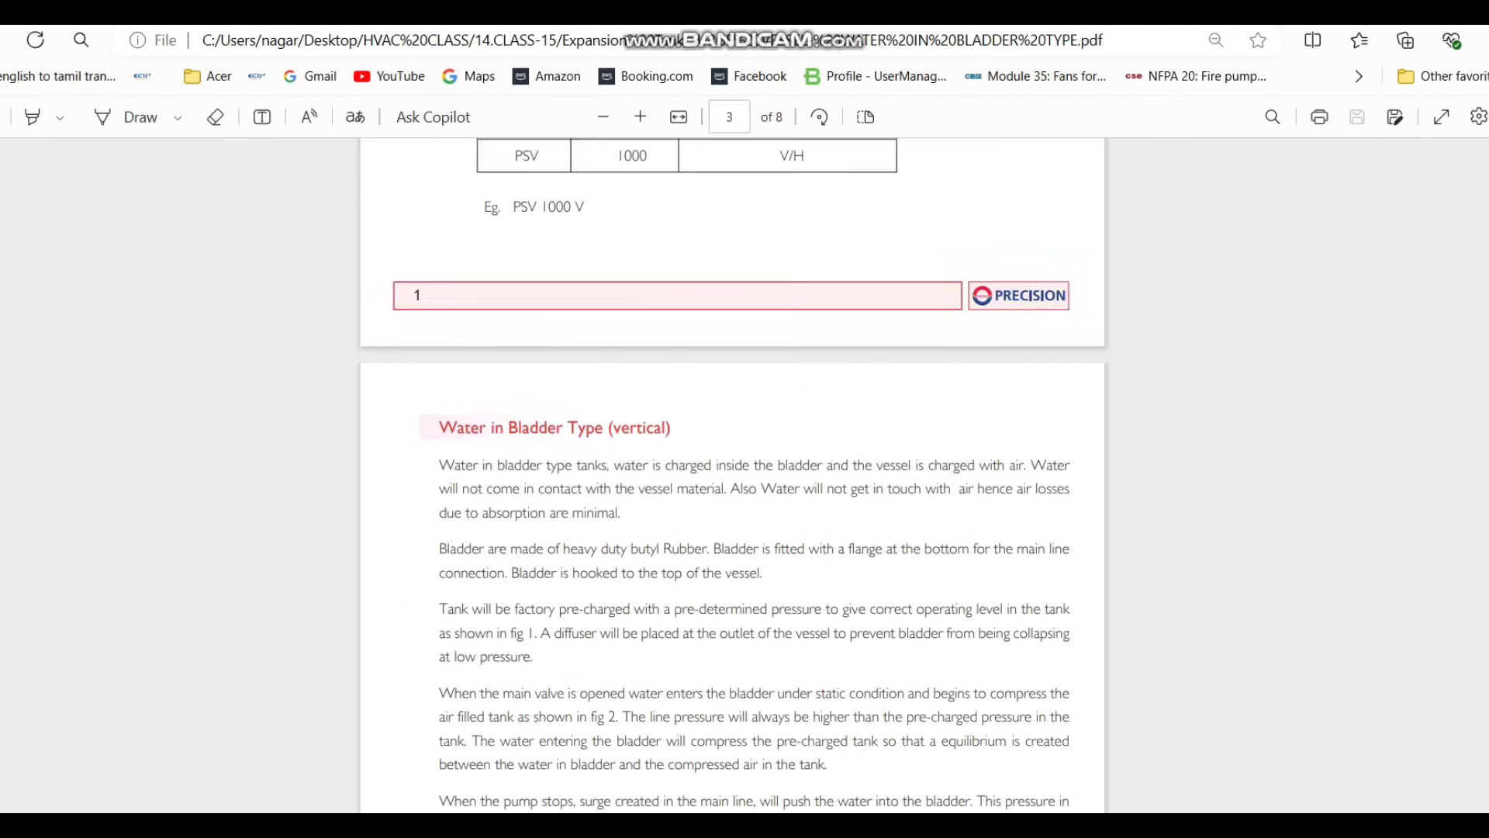
scroll(732, 475, down, 5)
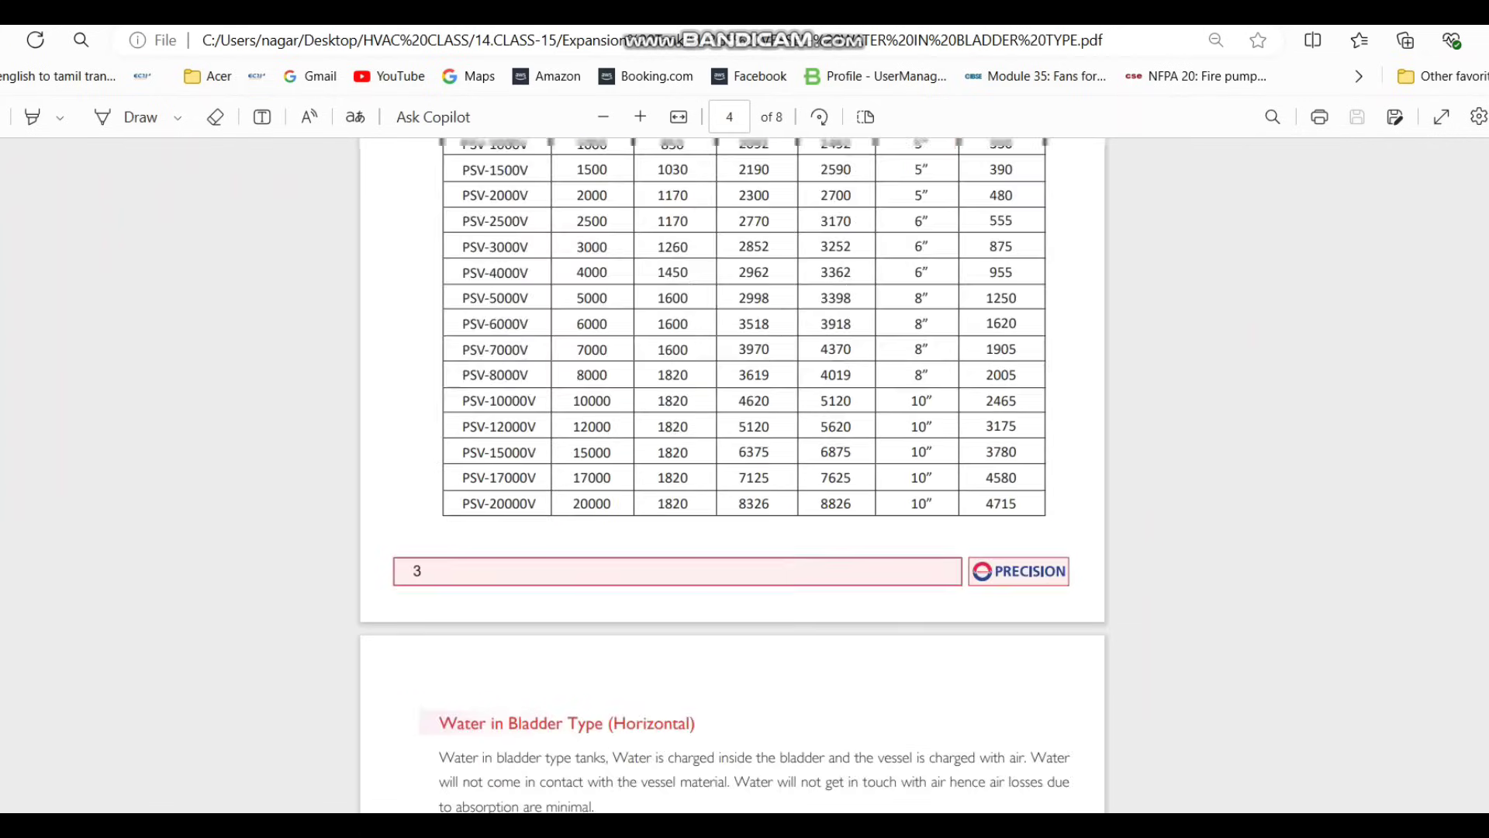
scroll(732, 475, up, 6)
scroll(733, 475, up, 1)
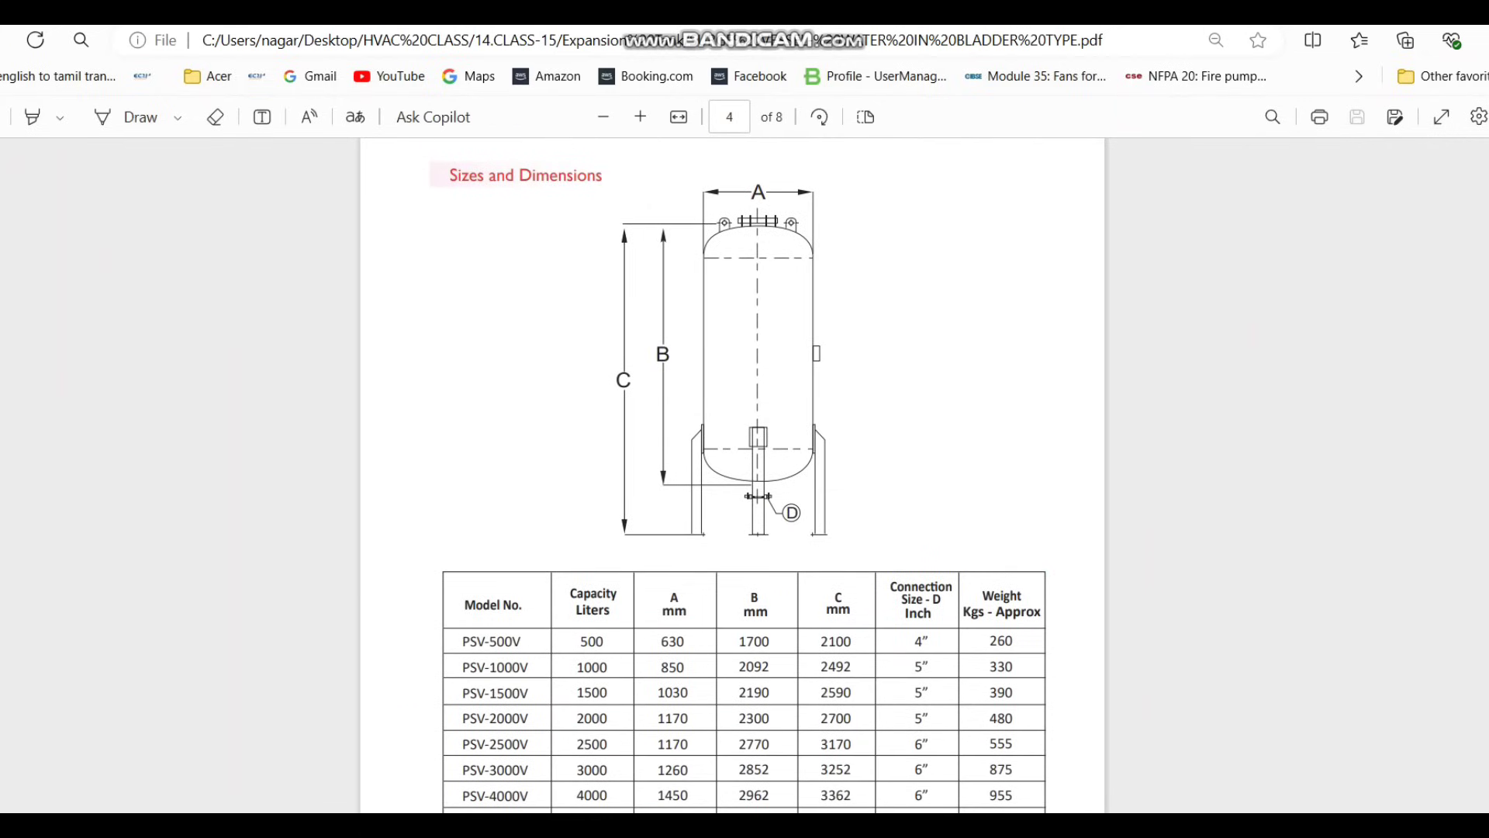
- Tick and circle the PSV-500V row with 500 liters capacity in the dimensions table, and clear the markings
drag(599, 636, 661, 611)
mouse_move(607, 617)
mouse_down()
mouse_move(423, 637)
mouse_move(870, 661)
mouse_move(1095, 594)
mouse_move(713, 543)
mouse_move(535, 632)
mouse_up()
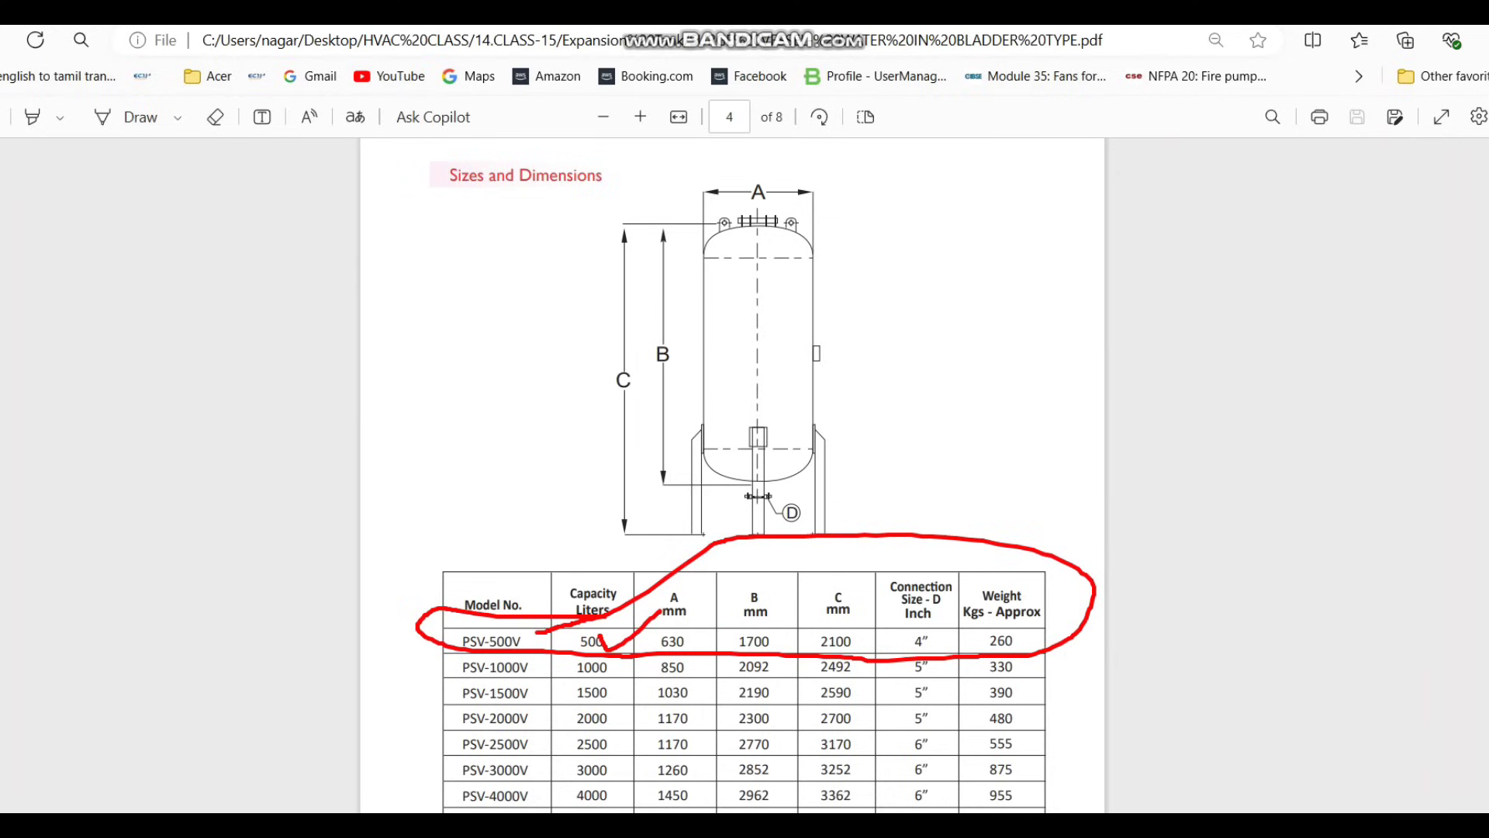
key(Escape)
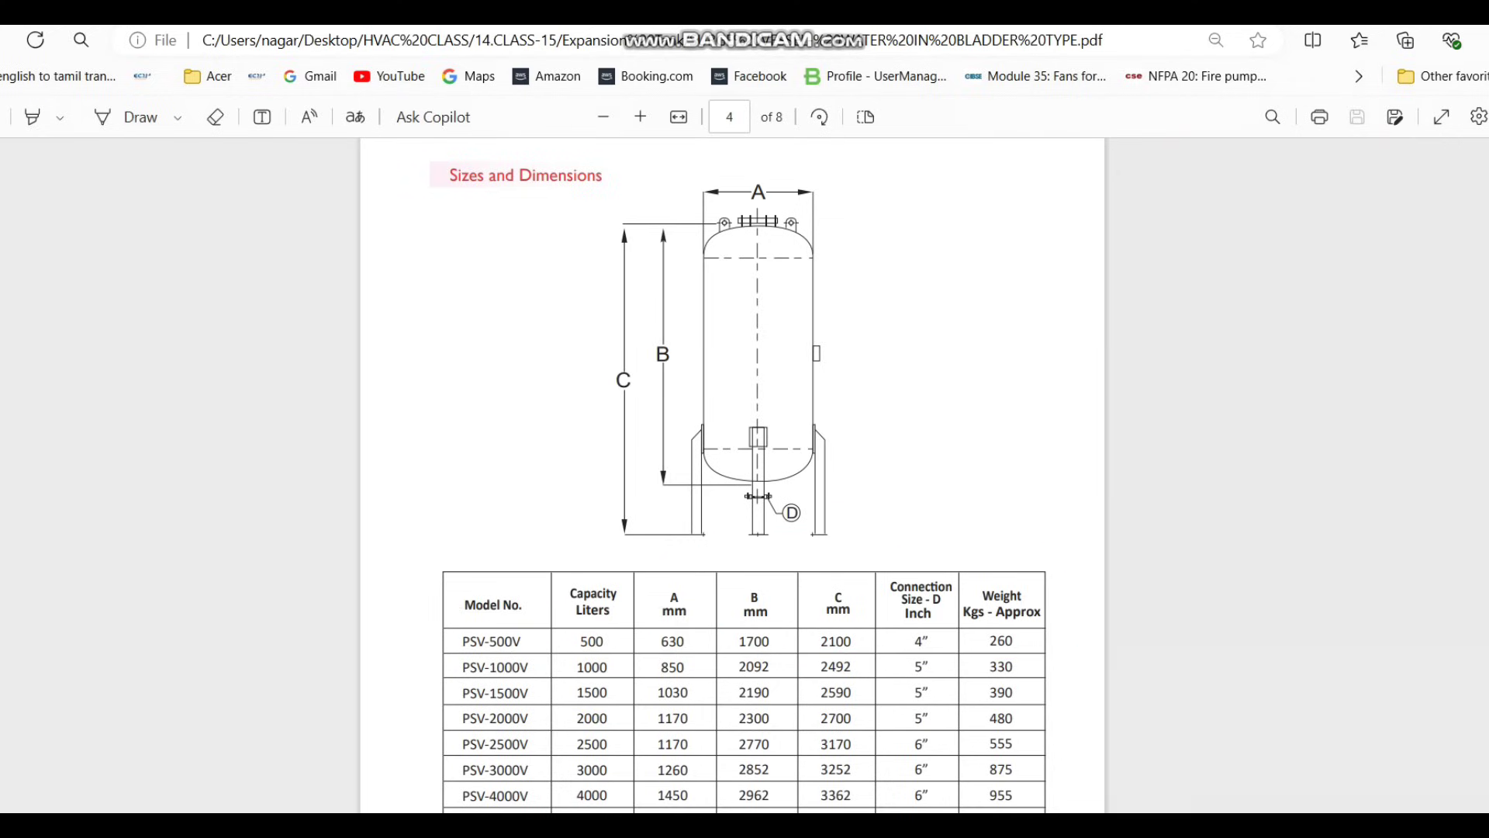
- Return to the Excel calculation sheet and check the flange connection standards ASME B 16.5 and BS EN 1092-2
key(alt+Tab)
click(1016, 746)
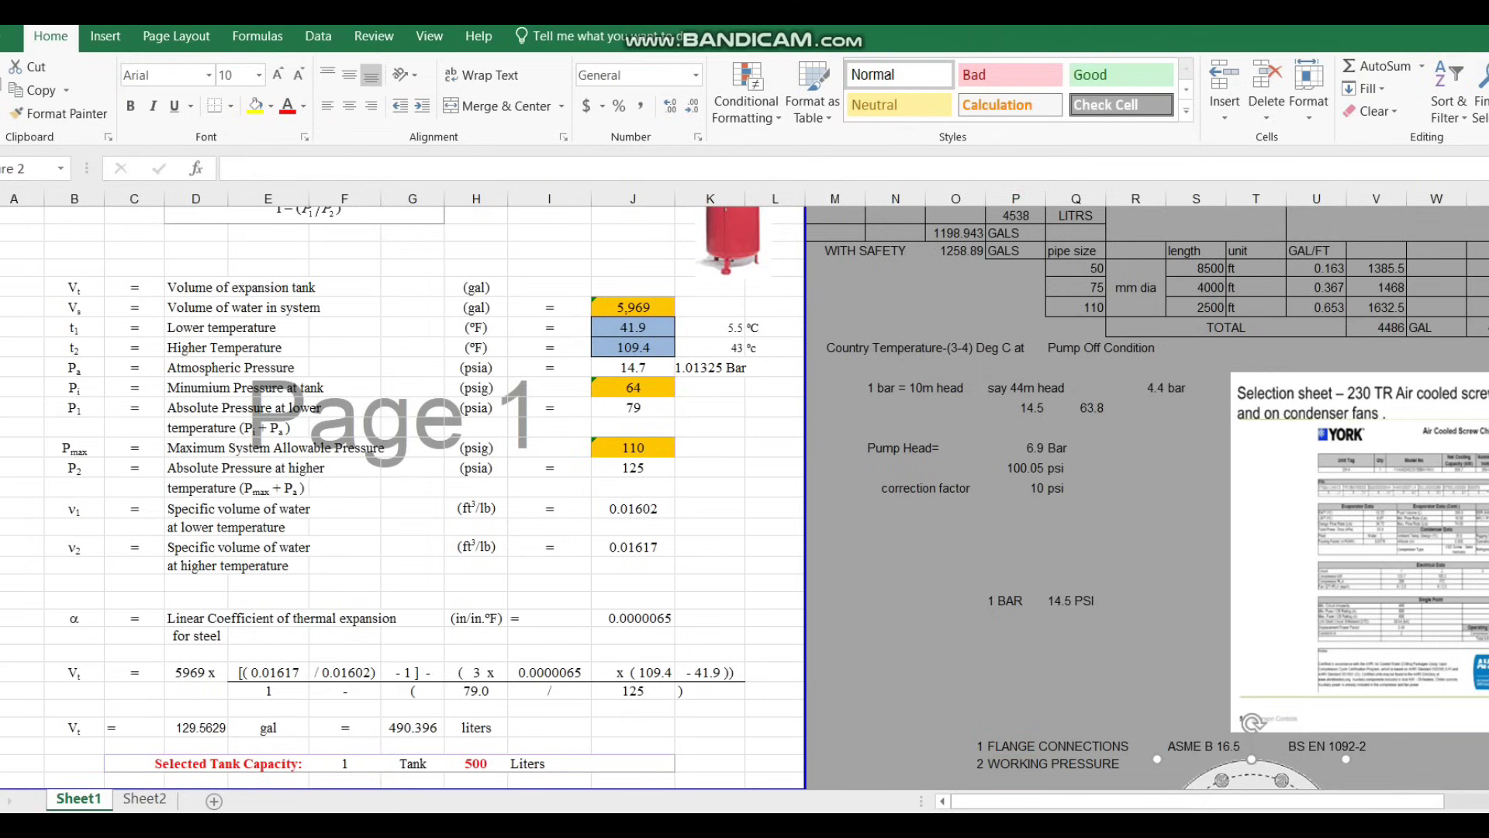
click(1219, 746)
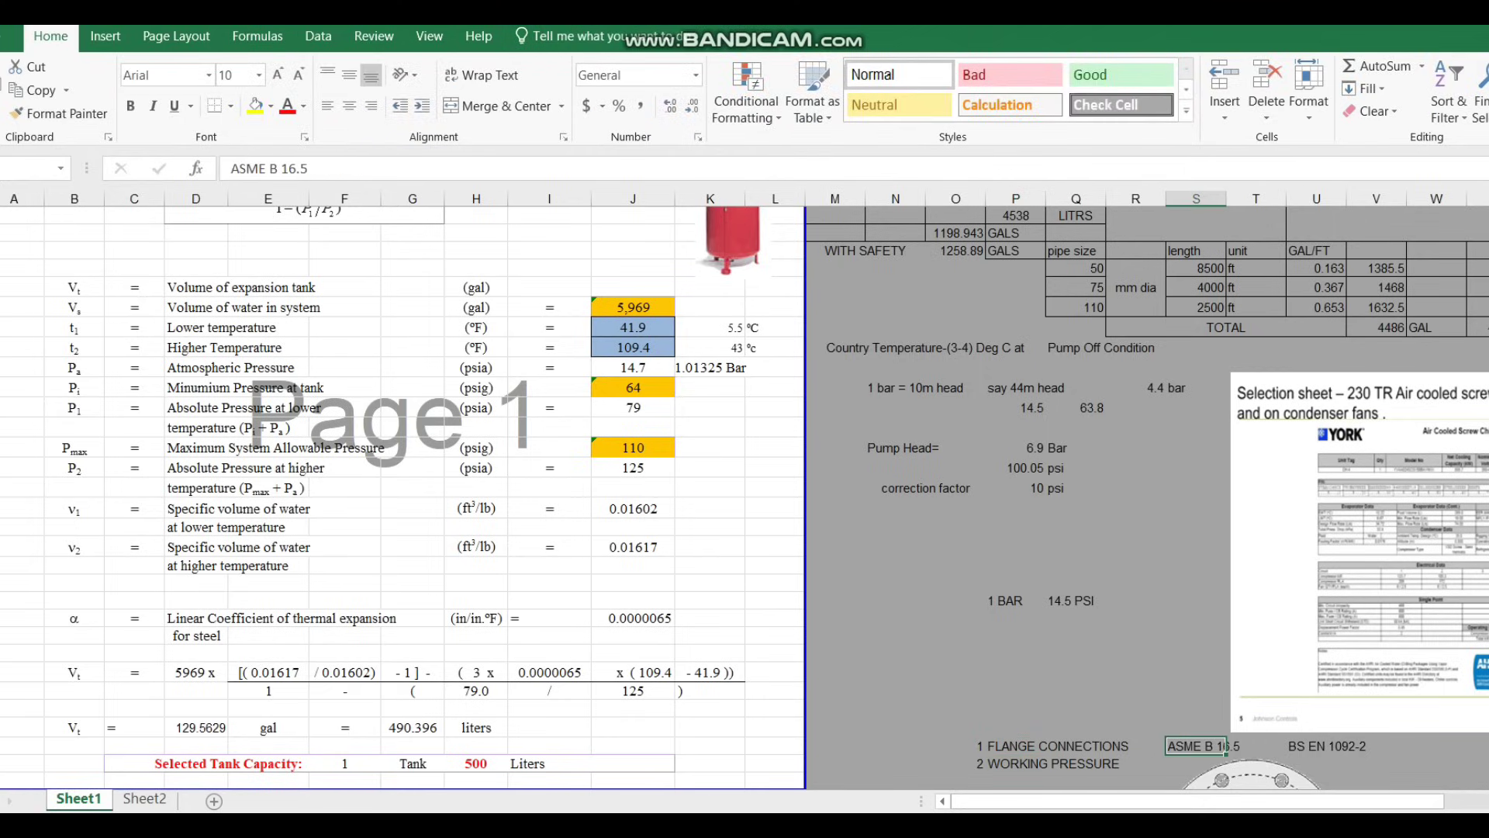
click(1365, 558)
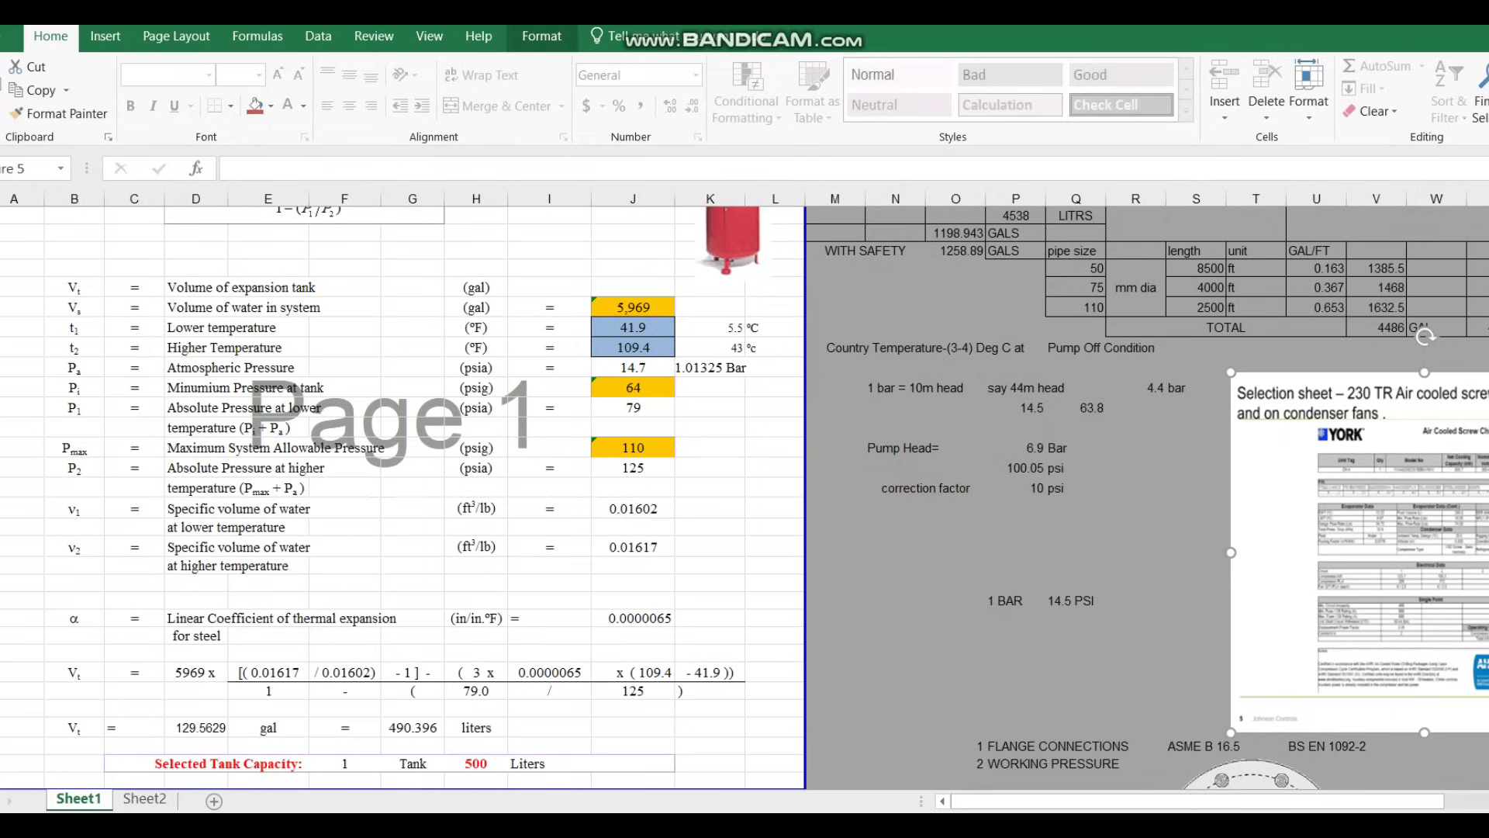
scroll(744, 496, right, 2)
click(1221, 746)
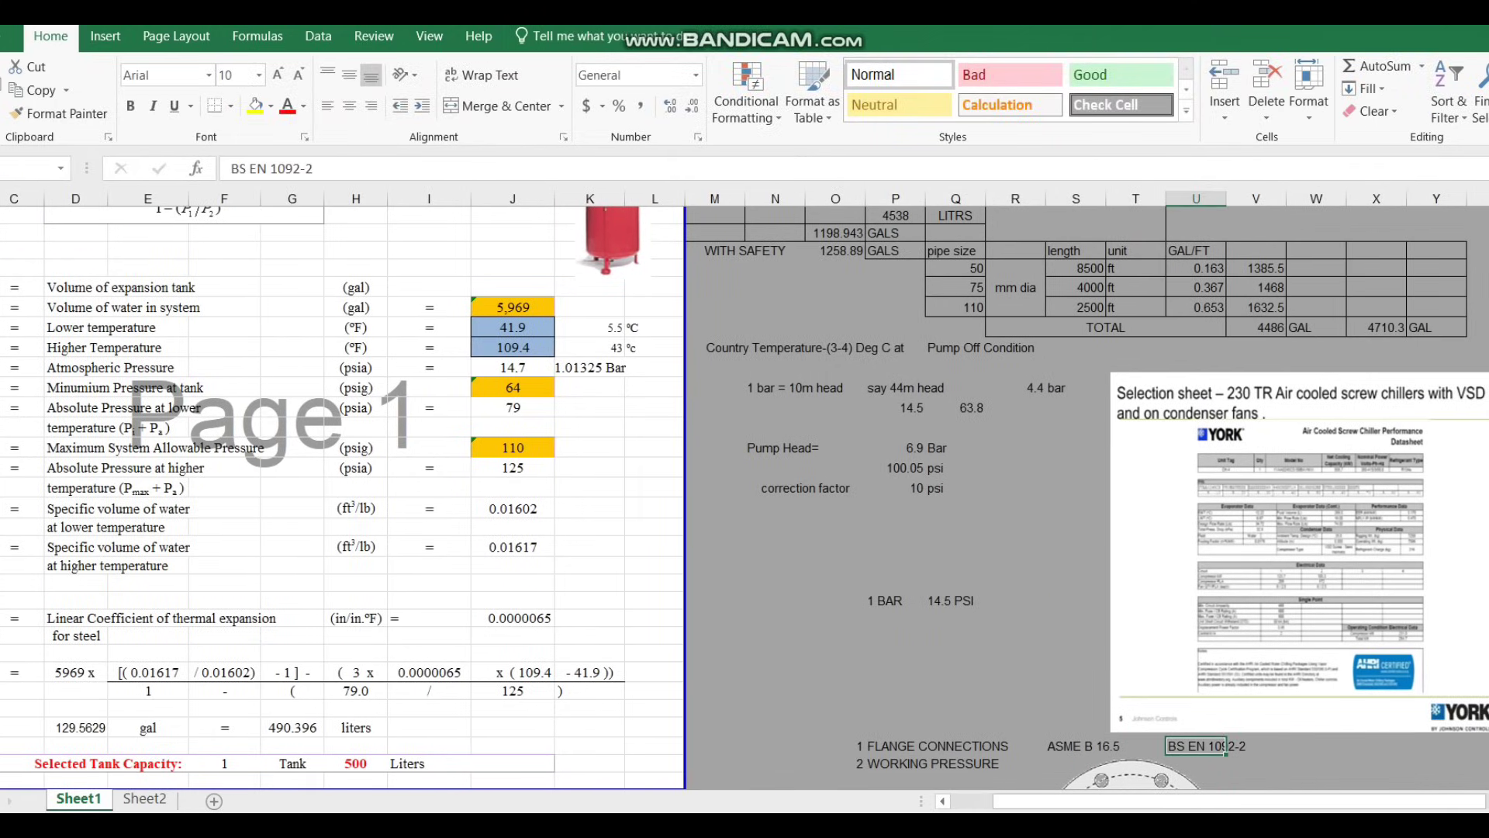
- Mark the bolt holes on both sides of the flange drawing and draw a red line across its pitch circle diameter
scroll(744, 496, down, 3)
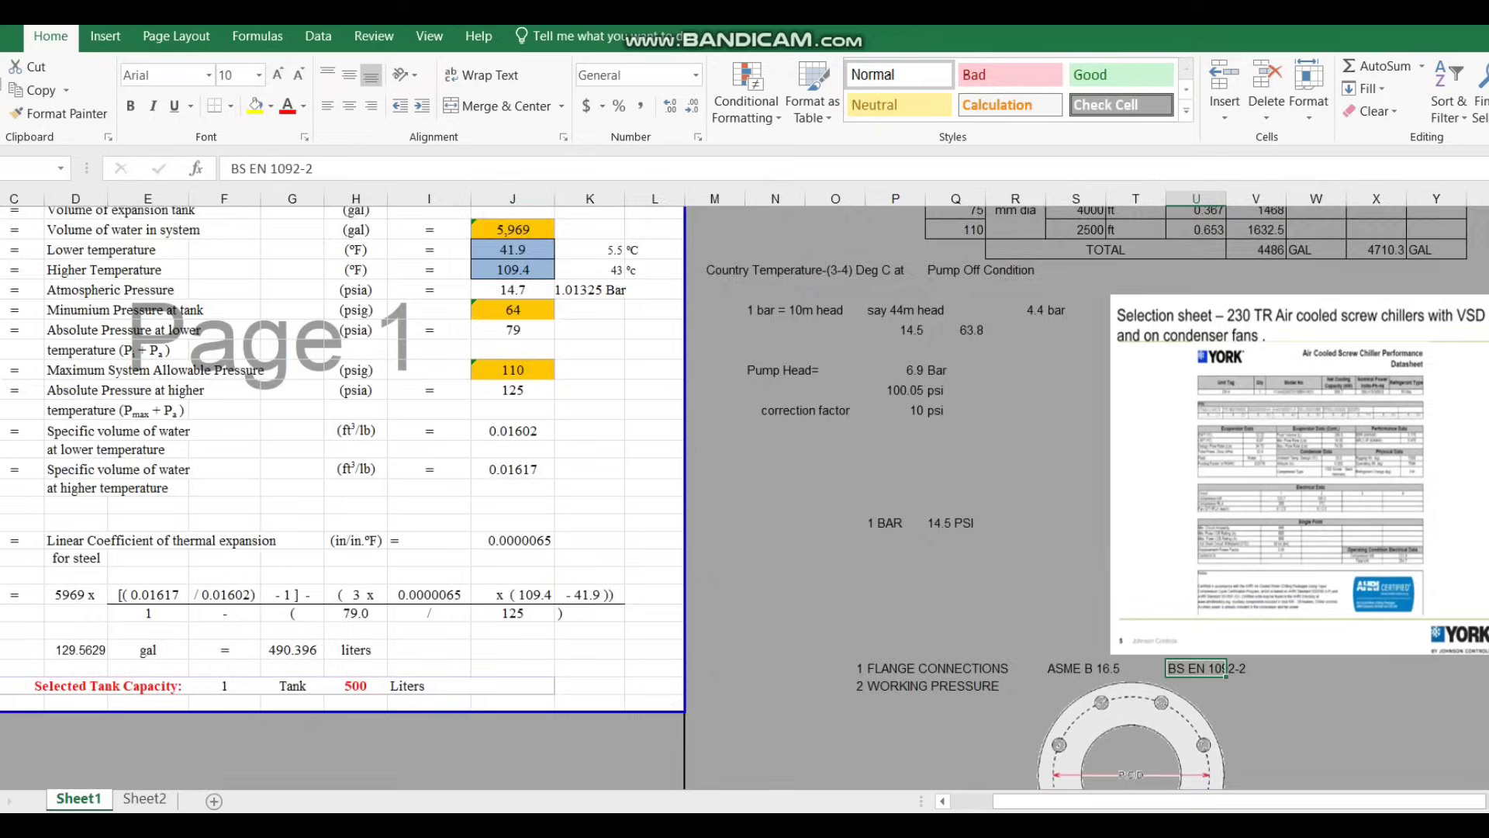
scroll(744, 496, down, 1)
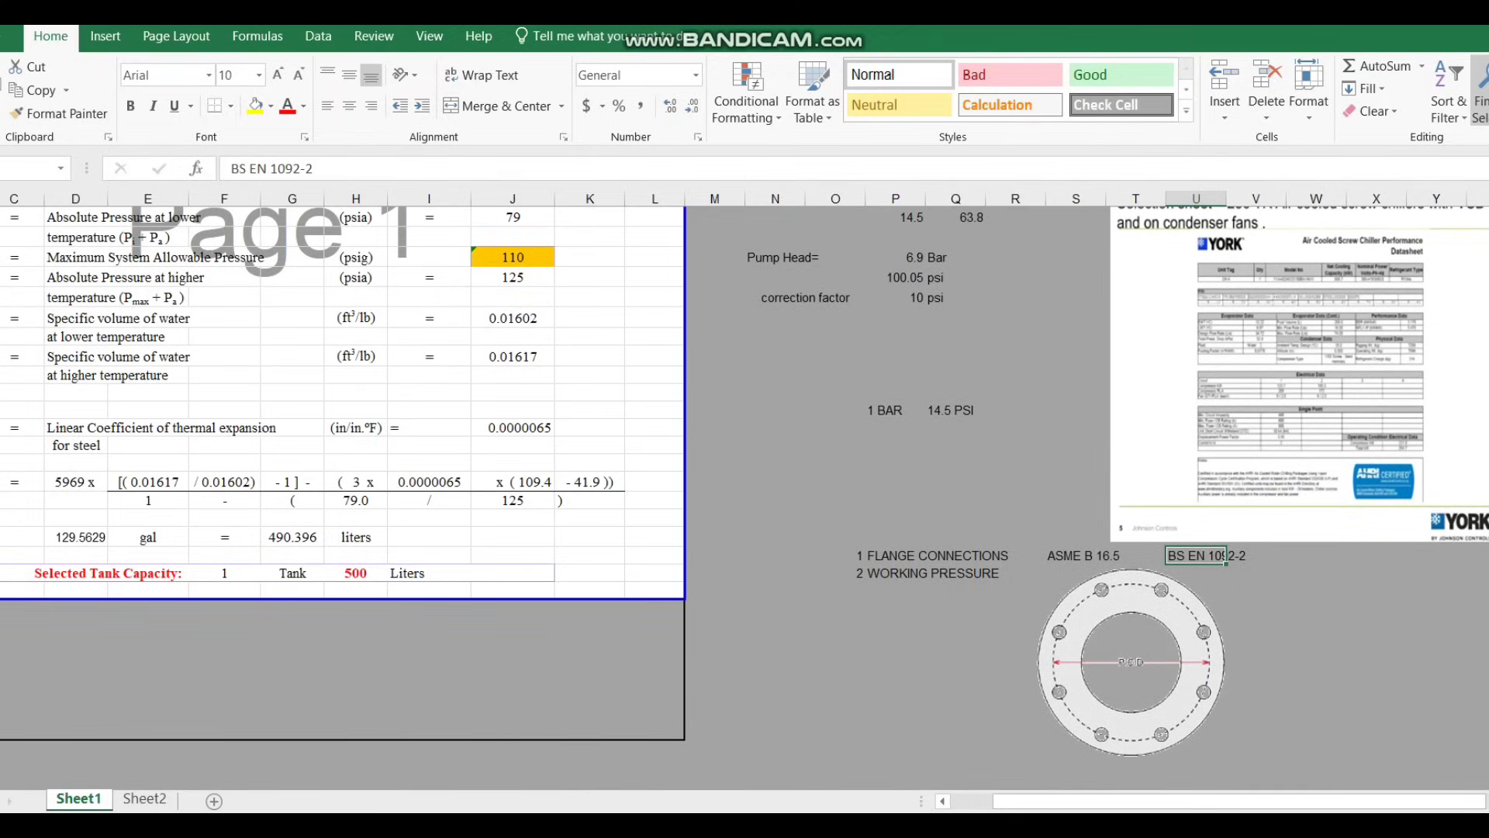
click(1131, 661)
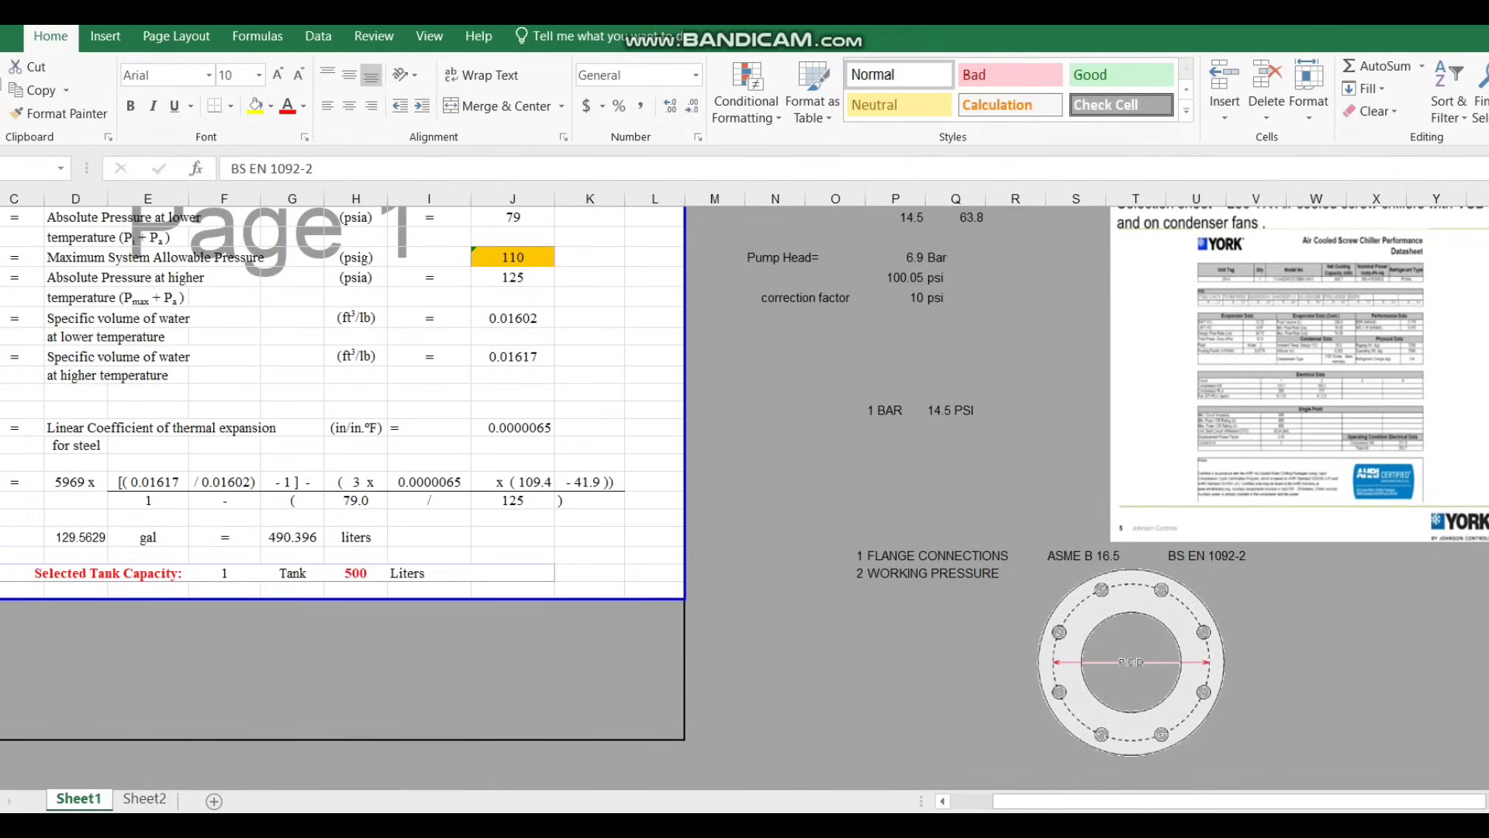
drag(1060, 634, 1058, 689)
mouse_move(1203, 628)
mouse_down()
mouse_move(1212, 667)
mouse_move(1053, 662)
mouse_up()
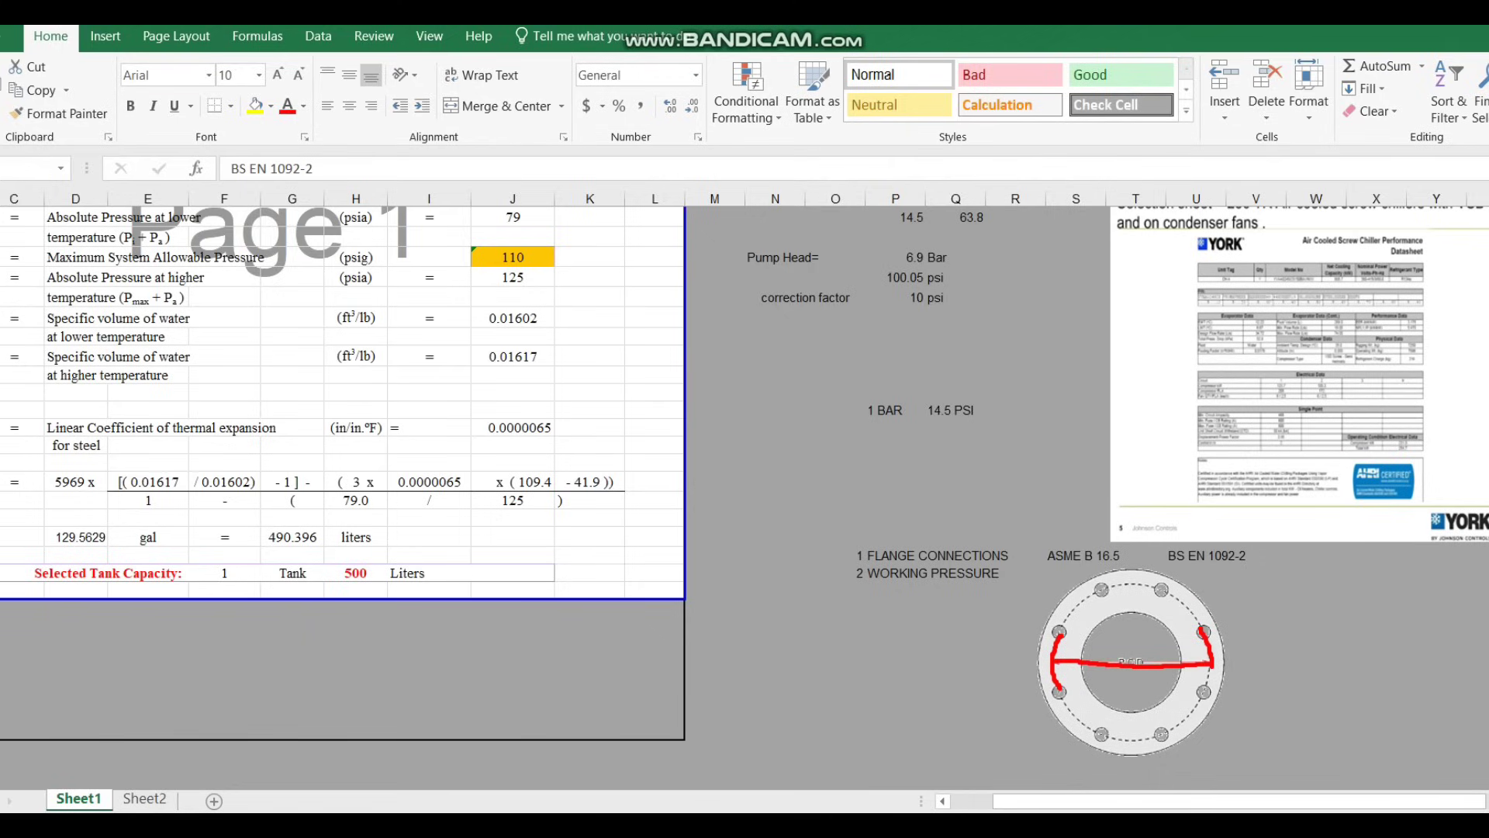
- Tick ASME B 16.5 and BS EN 1092-2 in red, and circle and tick the flange connections and working pressure notes
drag(1051, 568, 1078, 542)
mouse_move(1181, 563)
mouse_down()
mouse_move(1189, 579)
mouse_move(1226, 560)
mouse_up()
drag(1224, 561, 1295, 545)
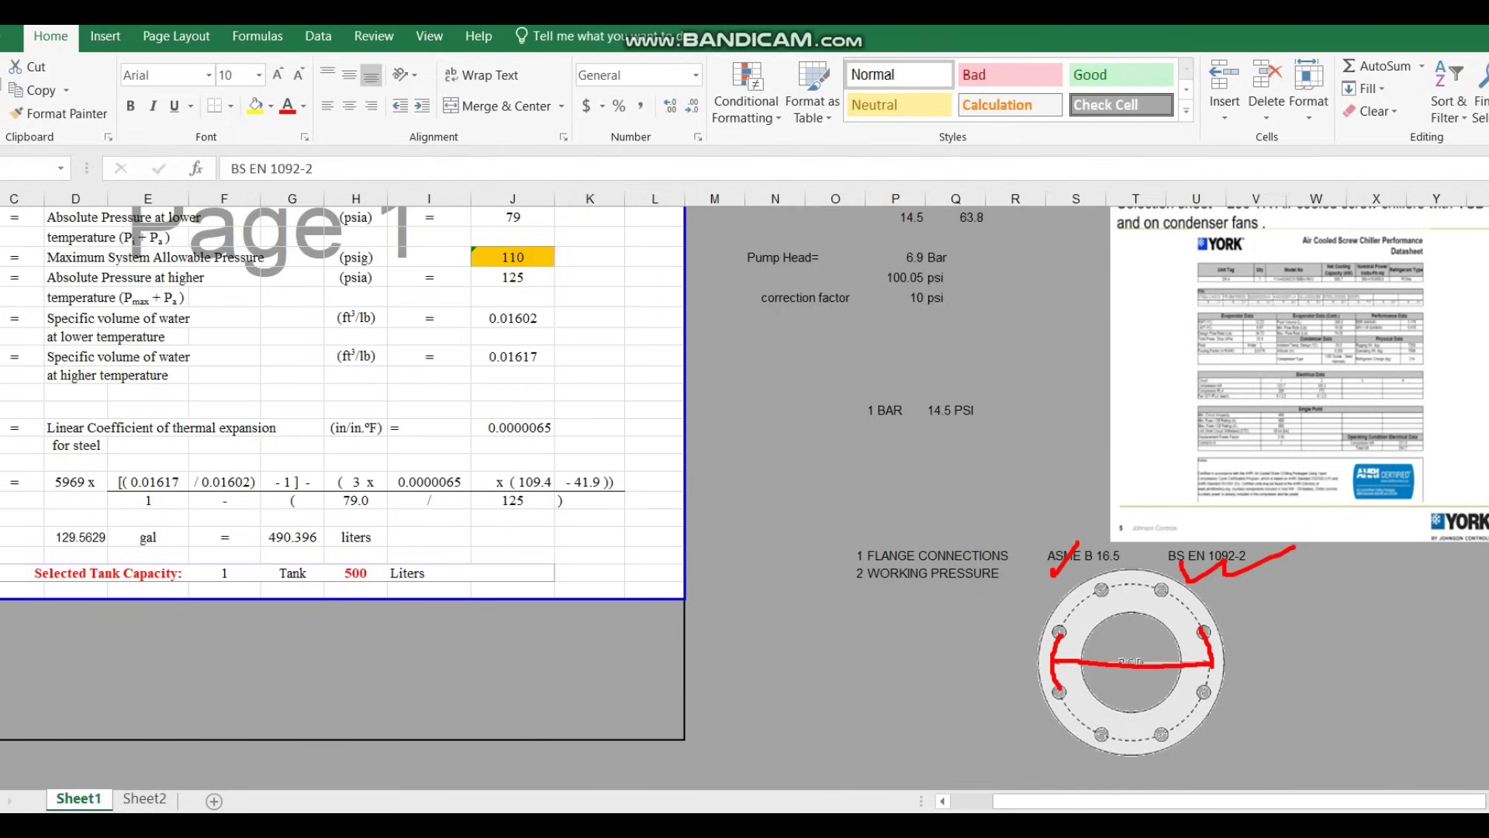
drag(1021, 577, 1064, 556)
mouse_move(849, 591)
mouse_down()
mouse_move(1008, 580)
mouse_move(942, 551)
mouse_move(828, 572)
mouse_move(857, 591)
mouse_move(813, 604)
mouse_move(863, 547)
mouse_up()
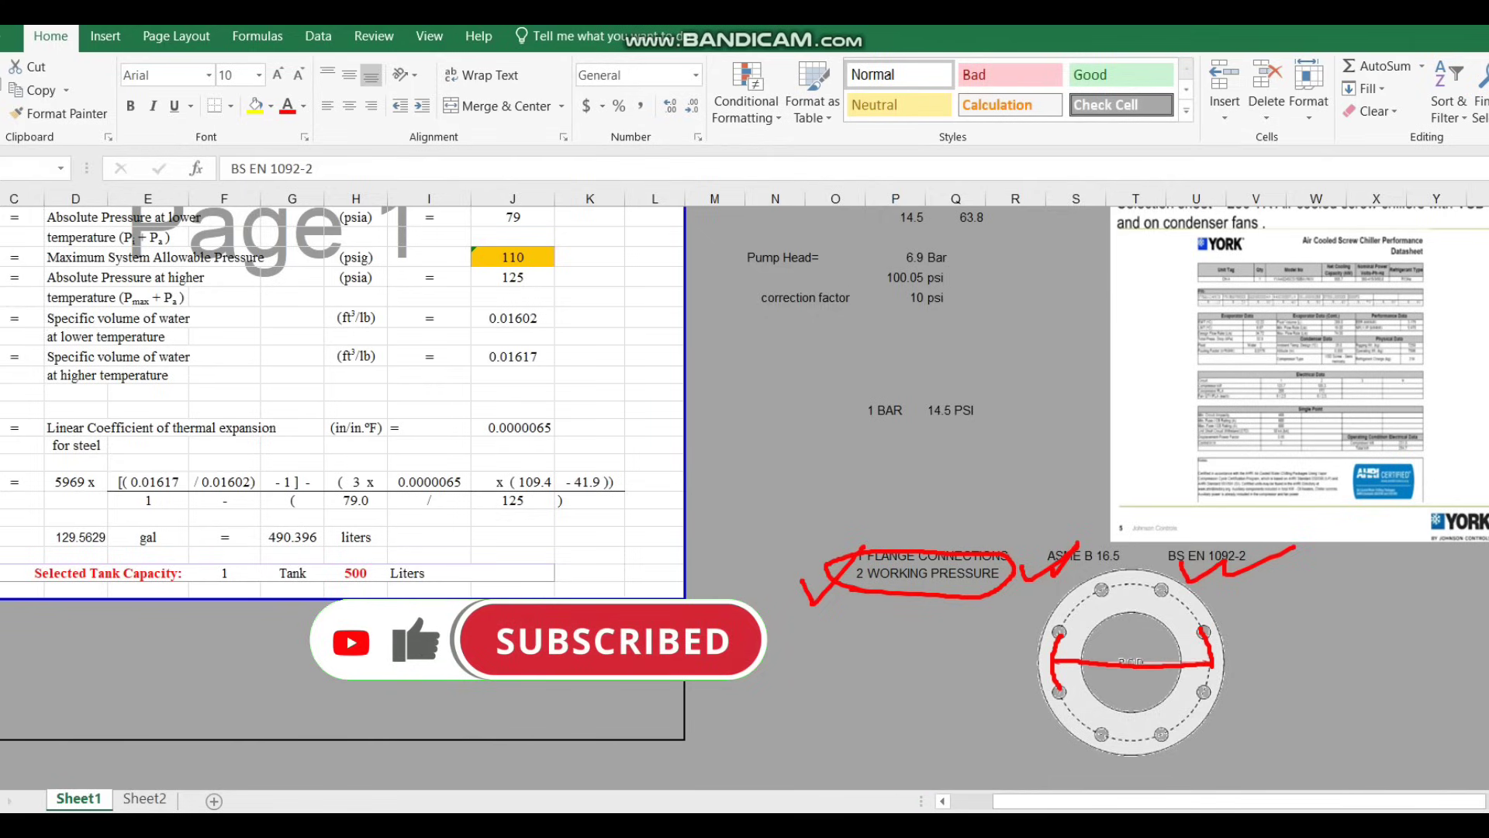
mouse_move(863, 546)
mouse_down()
mouse_move(793, 552)
mouse_move(888, 615)
mouse_up()
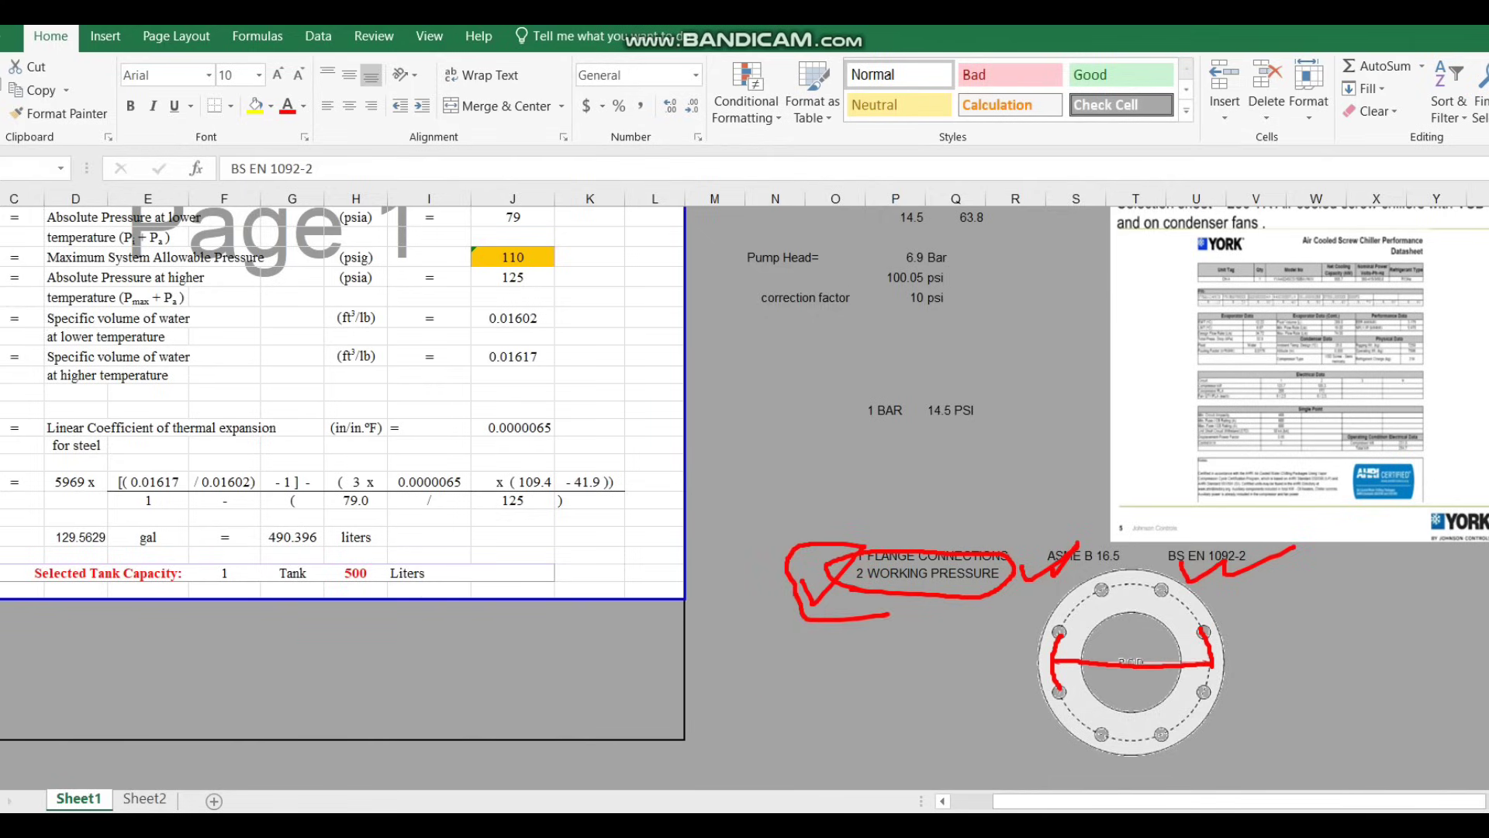